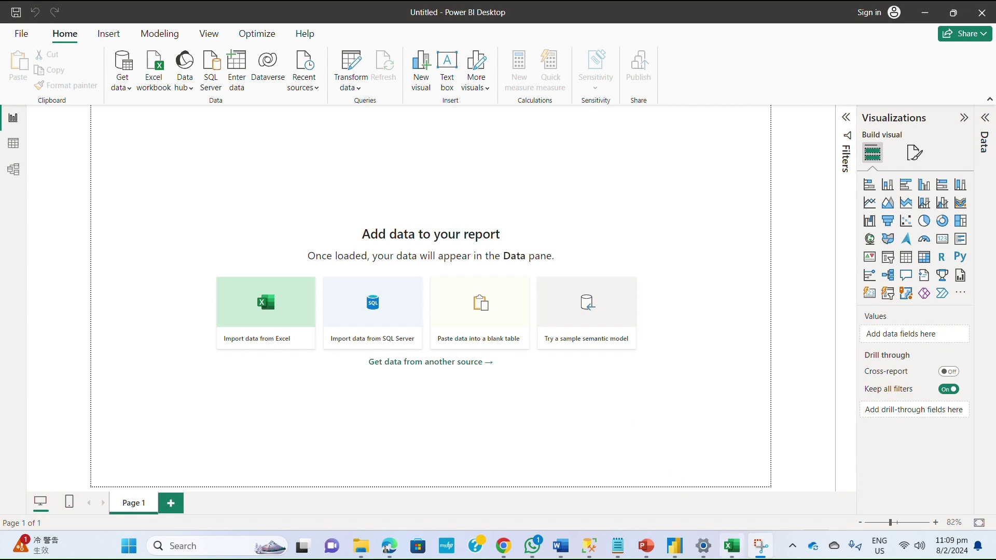
# Switch to Excel to review the Star_Schema sheet of the SuperStoreUS-2015 workbook, and return to Power BI Desktop
pyautogui.moveTo(731, 545)
pyautogui.click(743, 520)
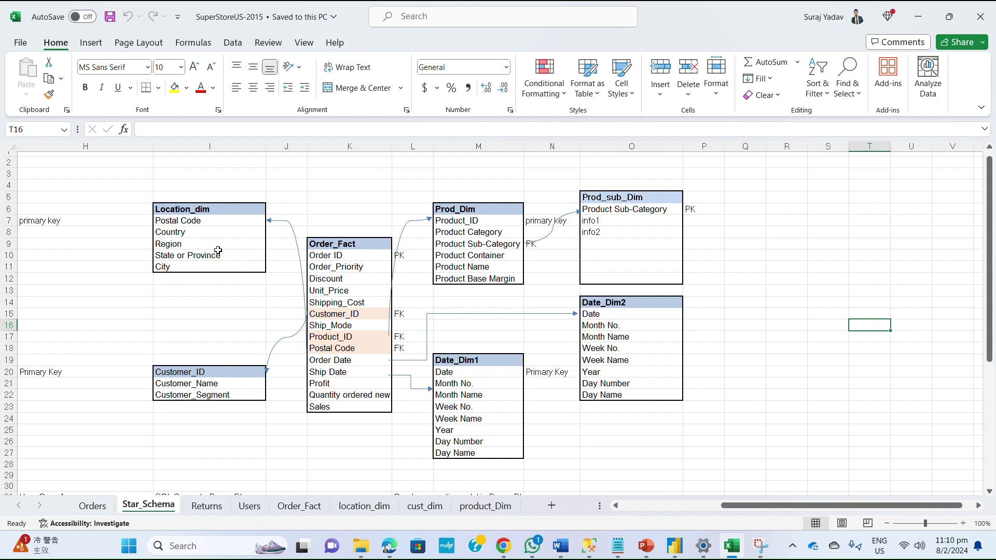
pyautogui.click(676, 553)
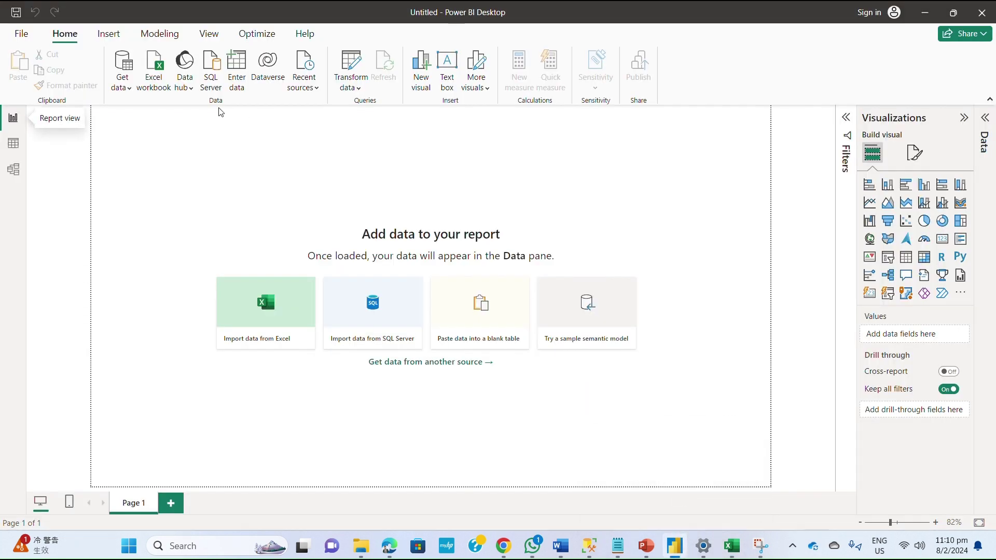
# Connect to the SQL Server data source, entering the server name and the database model
pyautogui.click(122, 88)
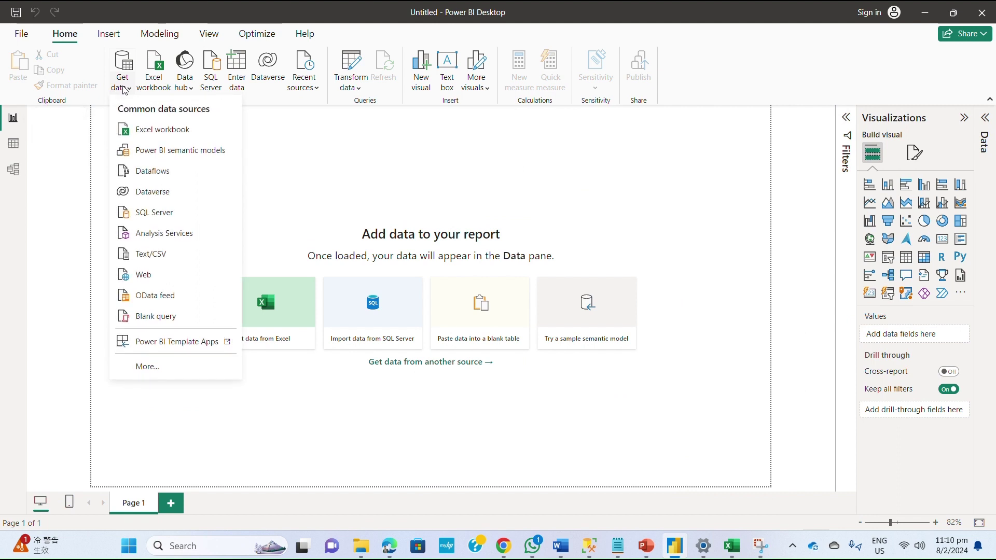
pyautogui.click(146, 216)
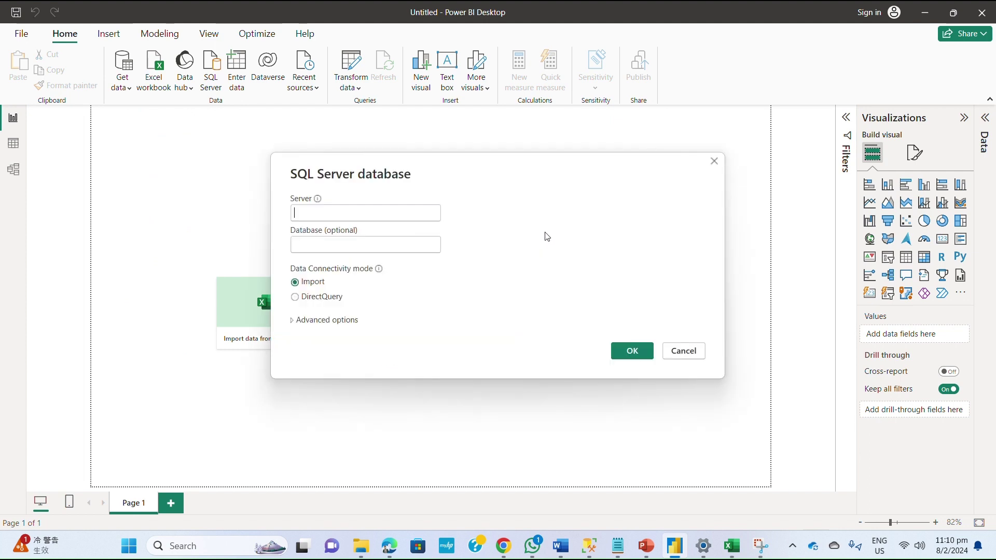
pyautogui.click(393, 218)
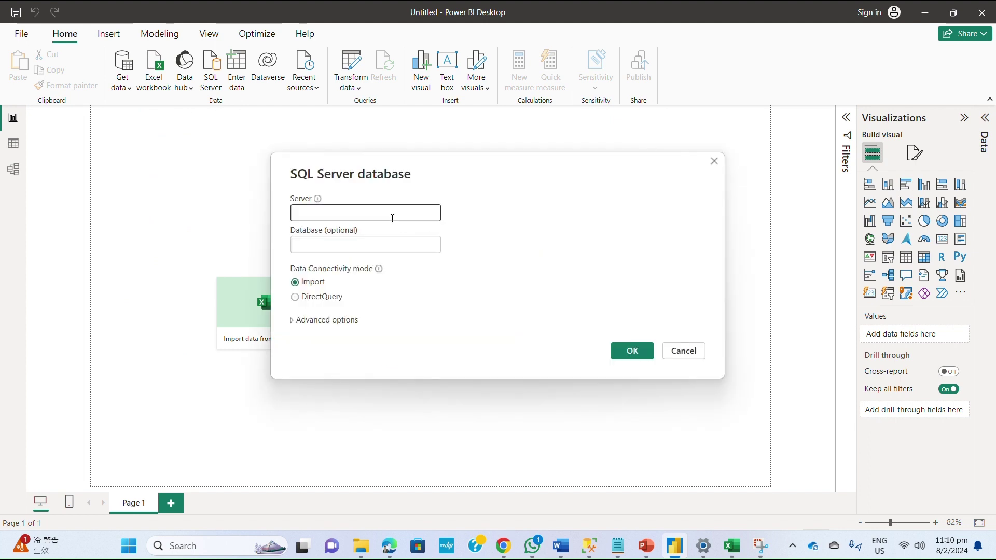
pyautogui.write('AKANKSHA')
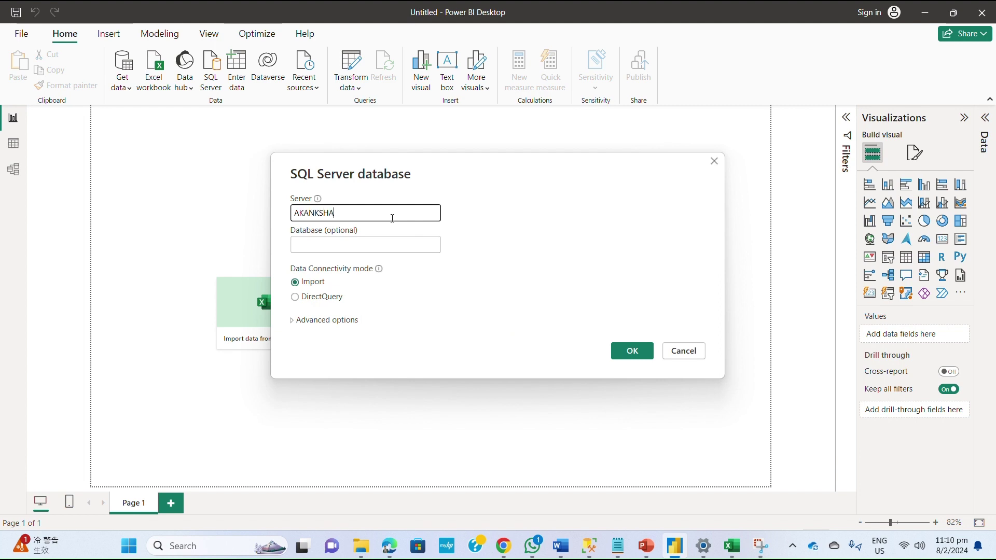
pyautogui.press('Tab')
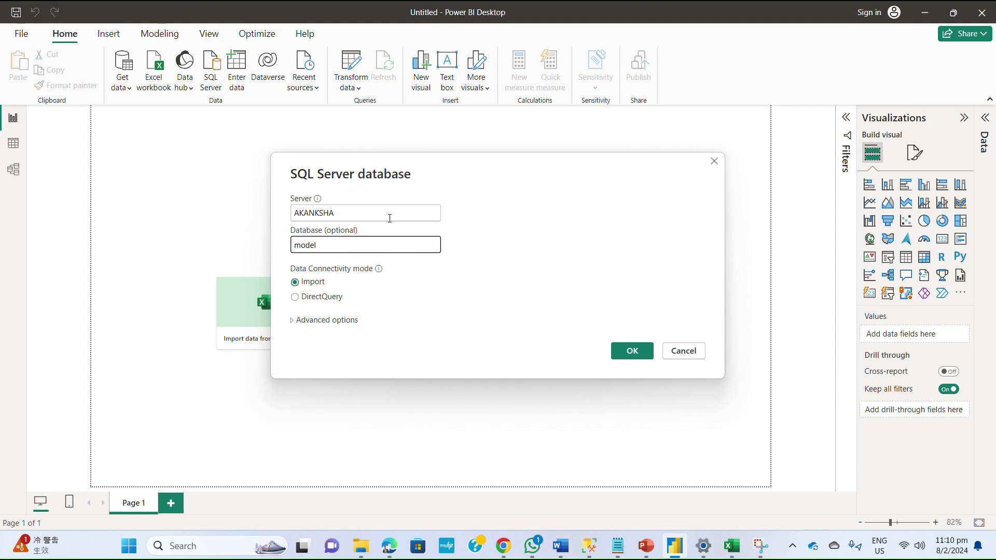
pyautogui.click(629, 352)
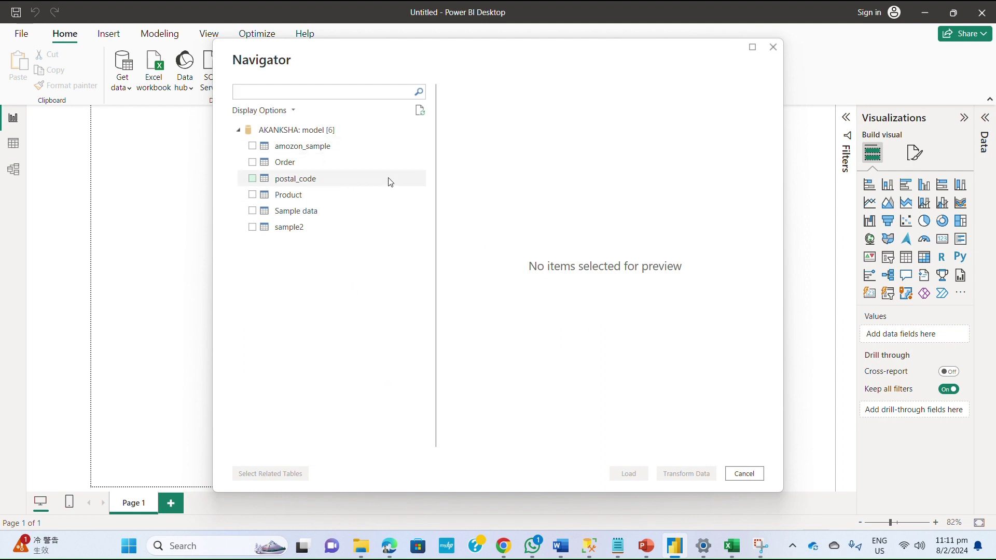
# Select the Product and Order tables of the model database and load them into the report
pyautogui.click(253, 197)
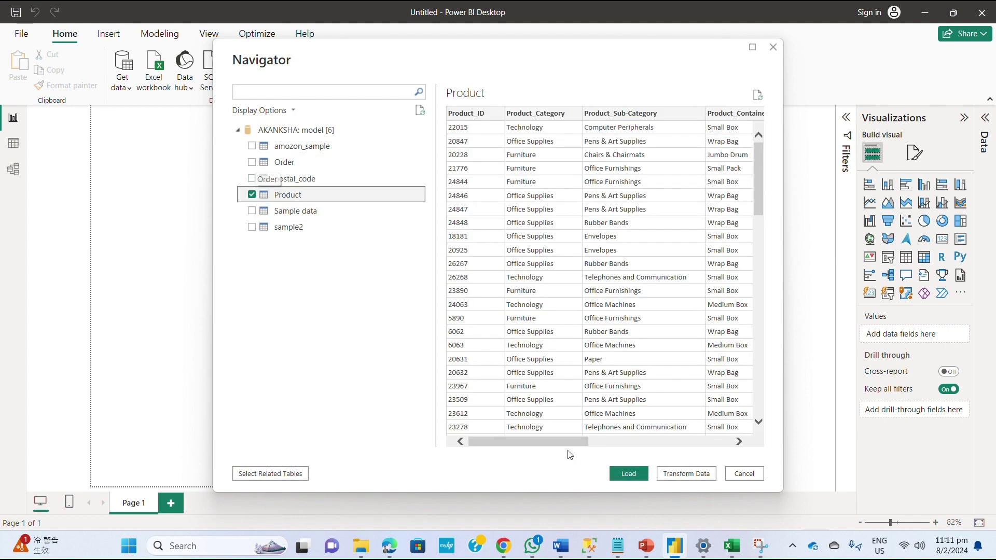
pyautogui.moveTo(566, 448)
pyautogui.mouseDown()
pyautogui.moveTo(711, 450)
pyautogui.moveTo(567, 451)
pyautogui.mouseUp()
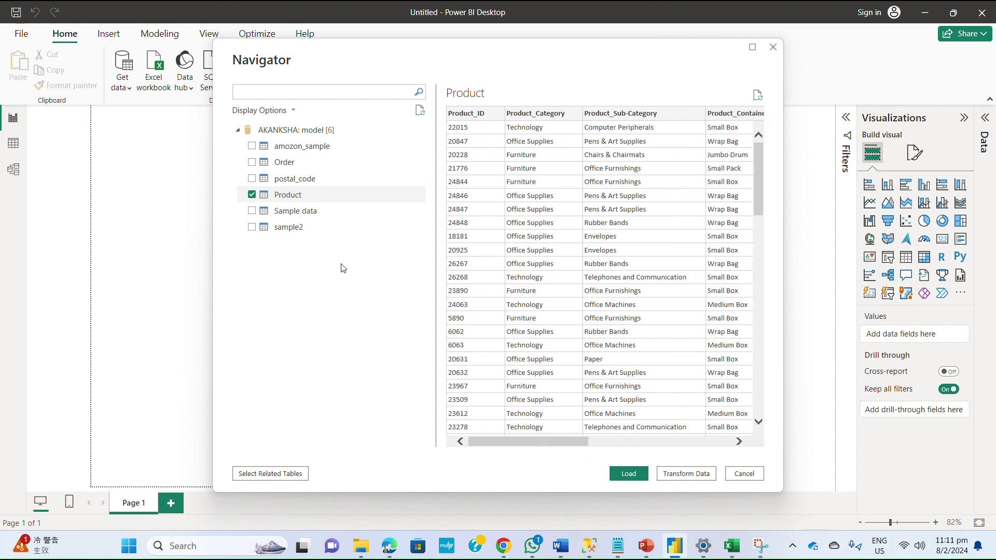
pyautogui.click(251, 162)
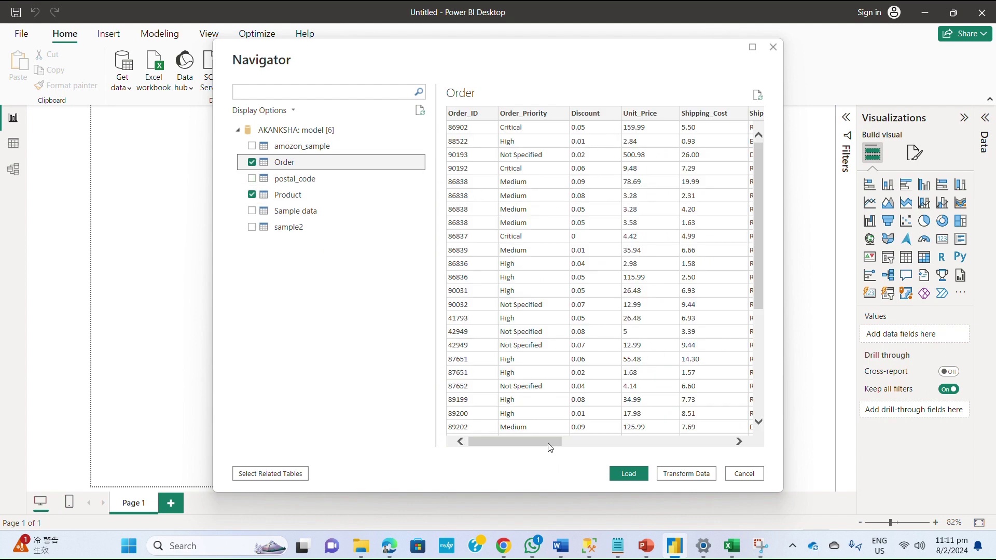
pyautogui.moveTo(548, 447)
pyautogui.mouseDown()
pyautogui.moveTo(723, 447)
pyautogui.moveTo(548, 447)
pyautogui.mouseUp()
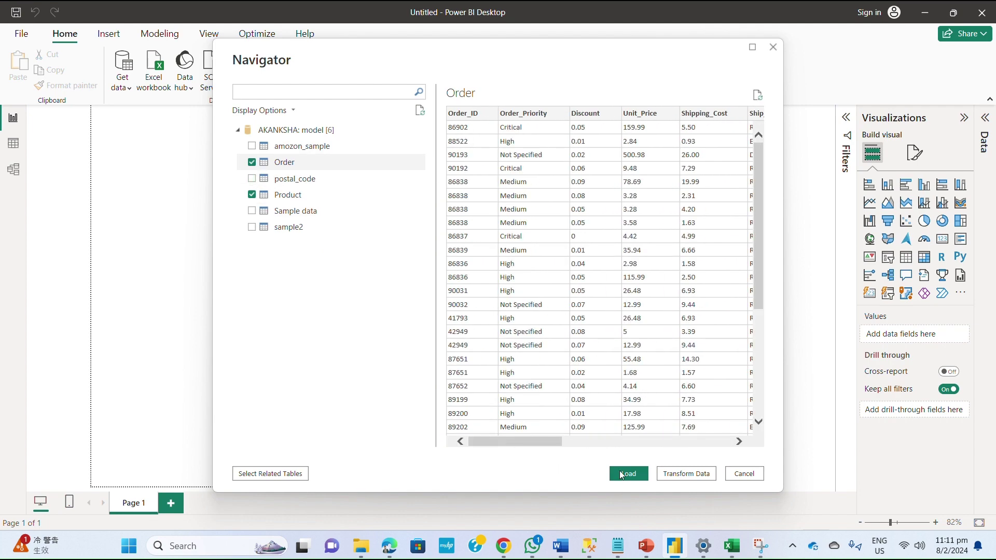
pyautogui.click(635, 475)
pyautogui.moveTo(556, 441); pyautogui.dragTo(538, 451)
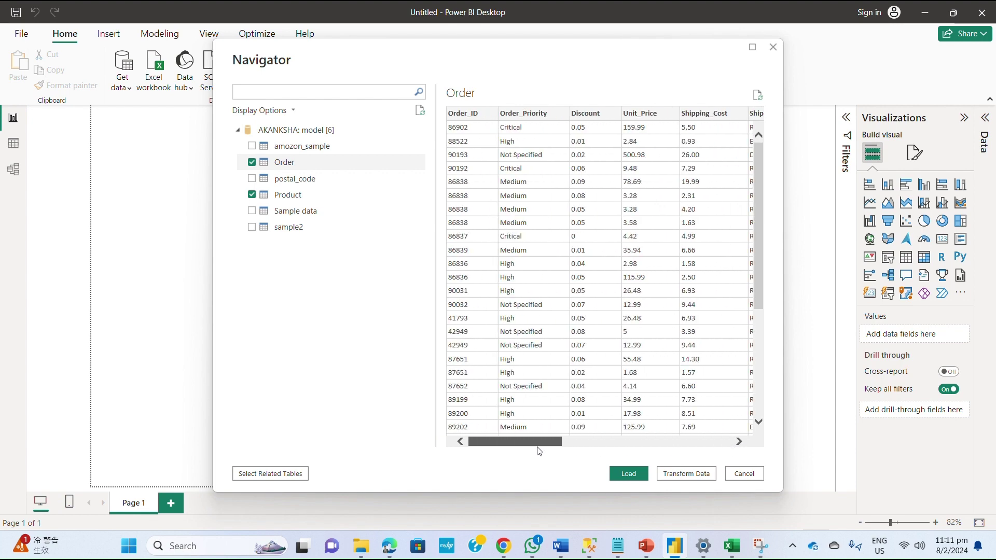
pyautogui.click(632, 478)
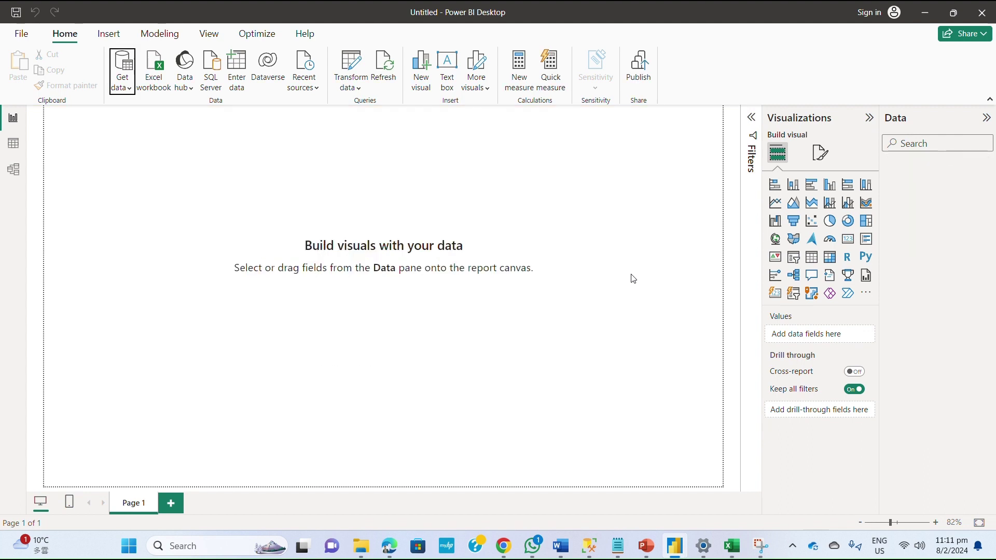
# Show the Order table's data and set the Discount column's data type to Decimal number
pyautogui.click(14, 145)
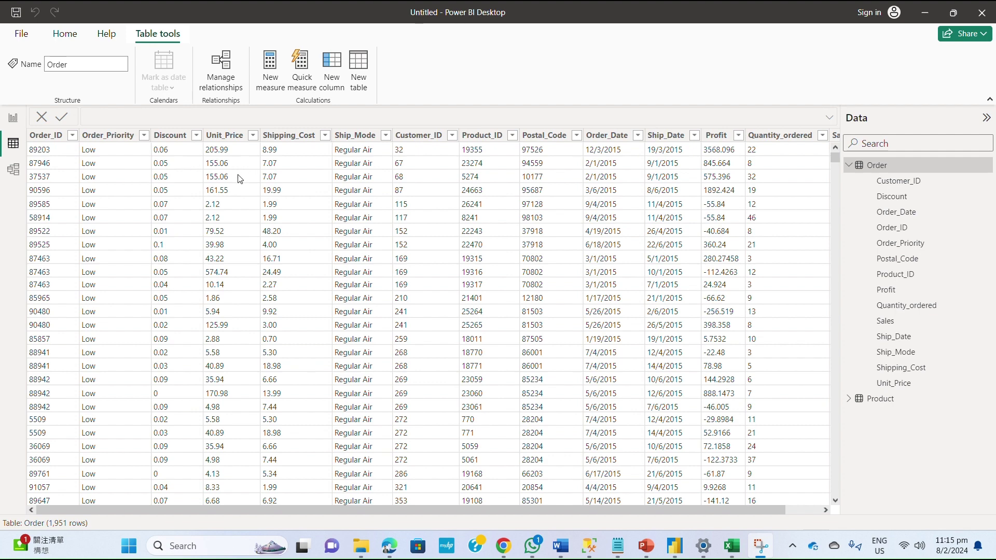
pyautogui.click(231, 134)
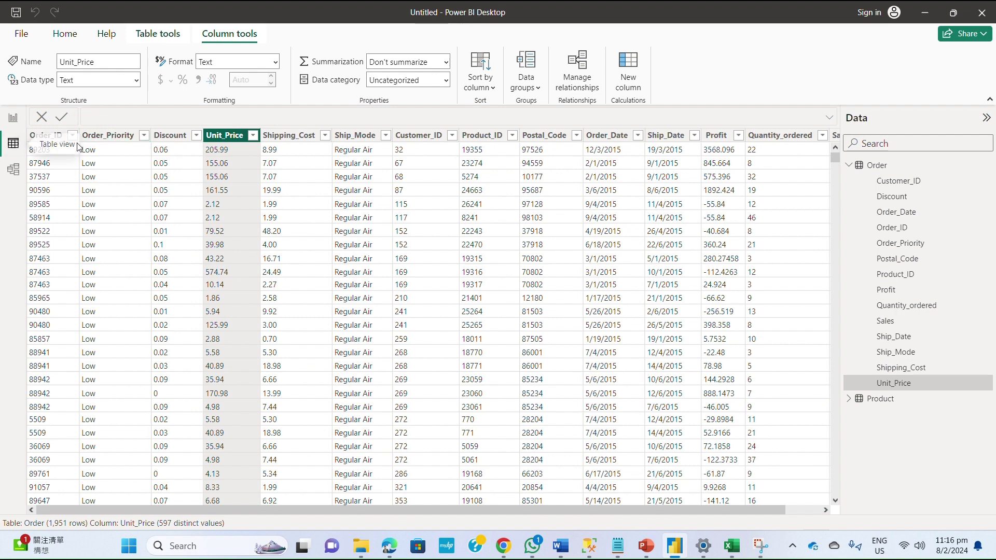
pyautogui.click(170, 136)
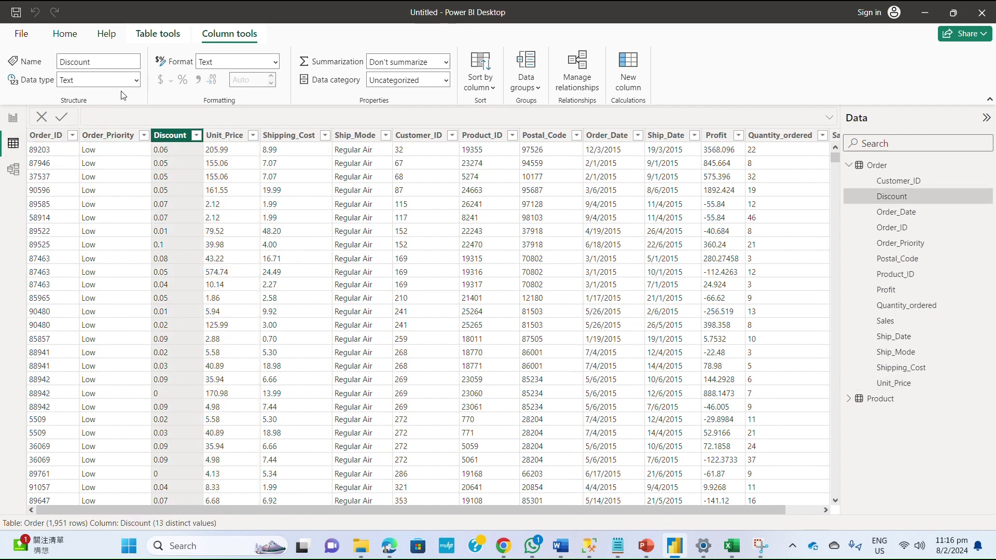
pyautogui.click(134, 80)
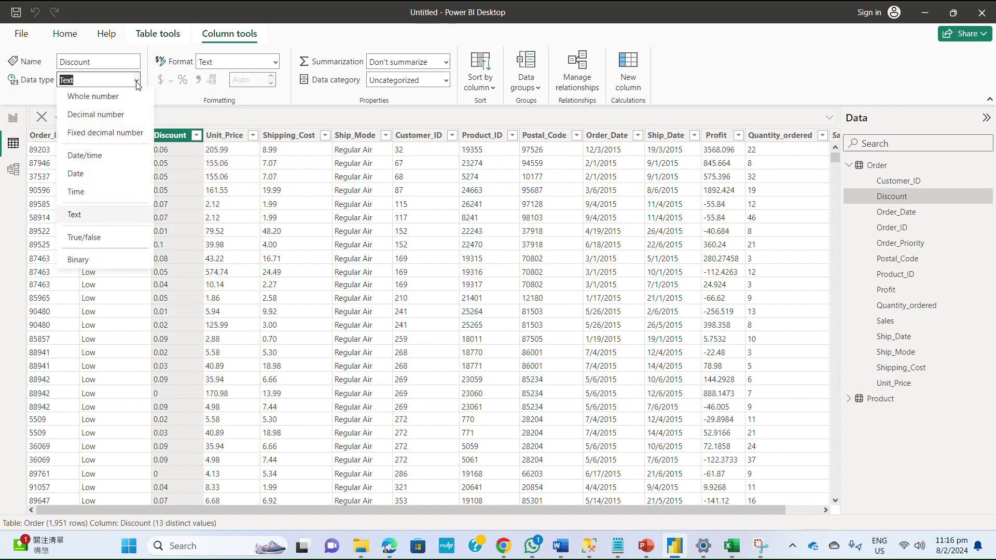
pyautogui.click(120, 114)
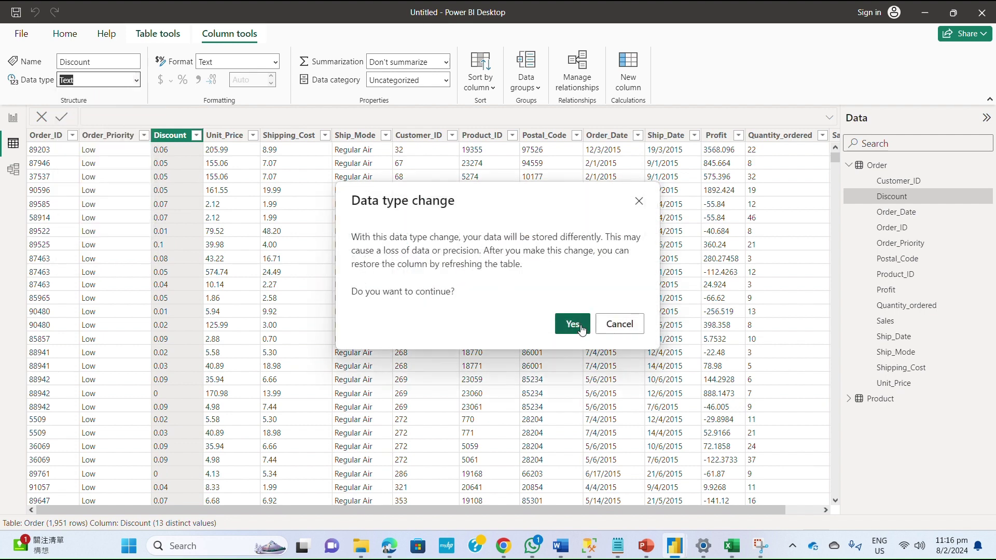
pyautogui.click(572, 325)
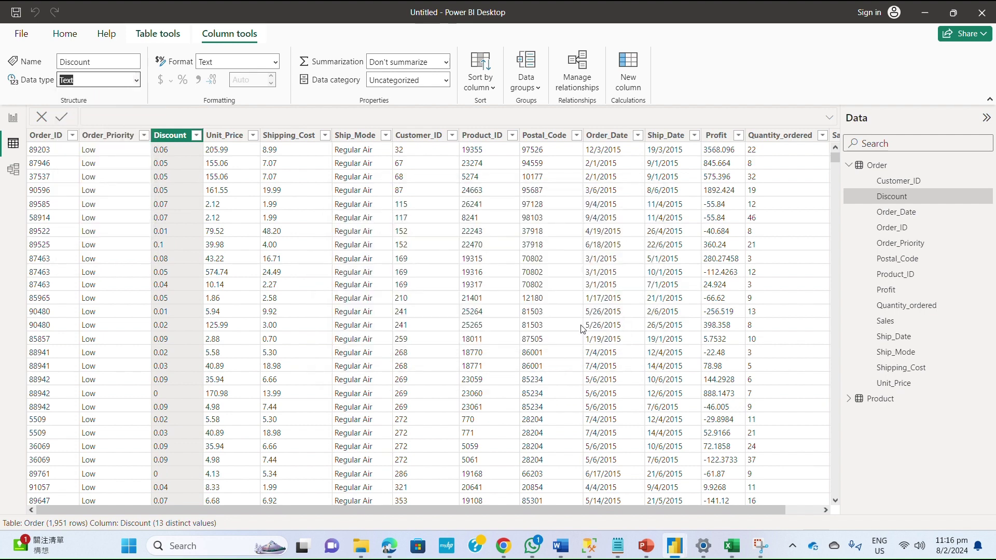
# Set the data type of the Unit_Price column in the Order table to Decimal number
pyautogui.click(235, 137)
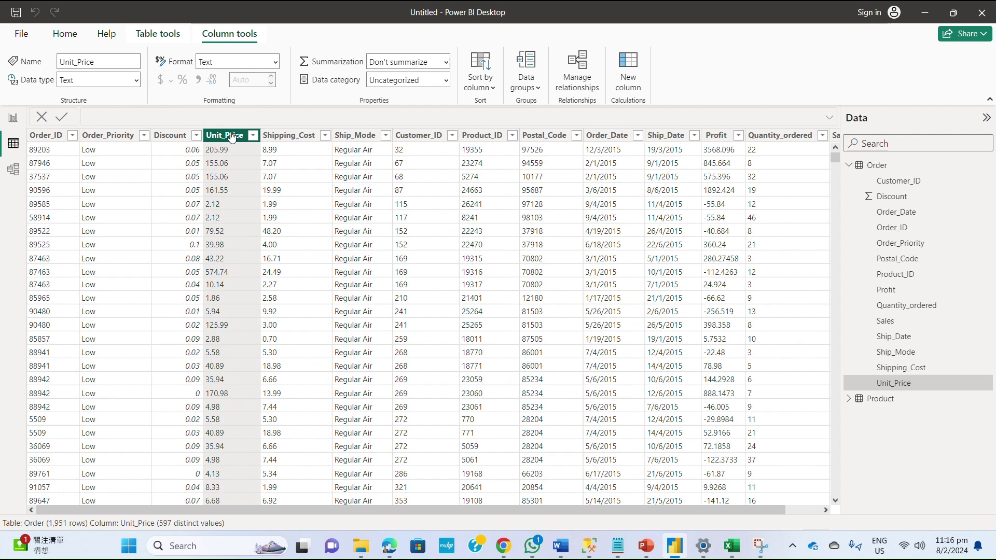
pyautogui.click(128, 82)
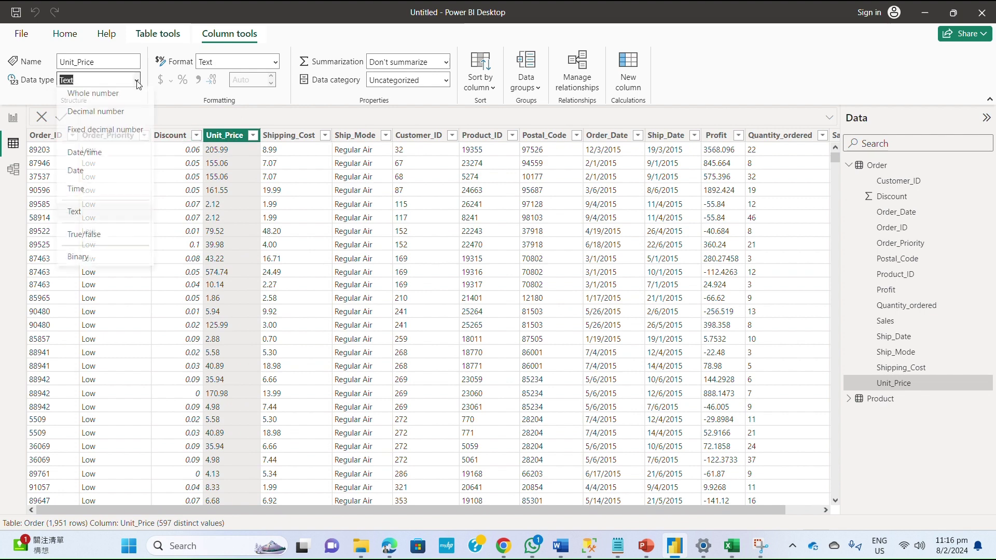
pyautogui.click(120, 115)
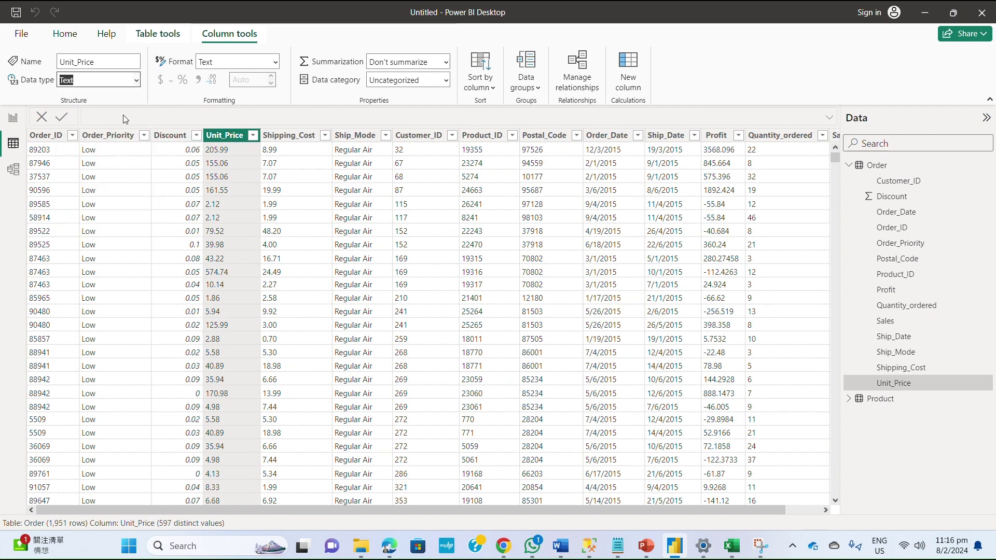
pyautogui.click(572, 323)
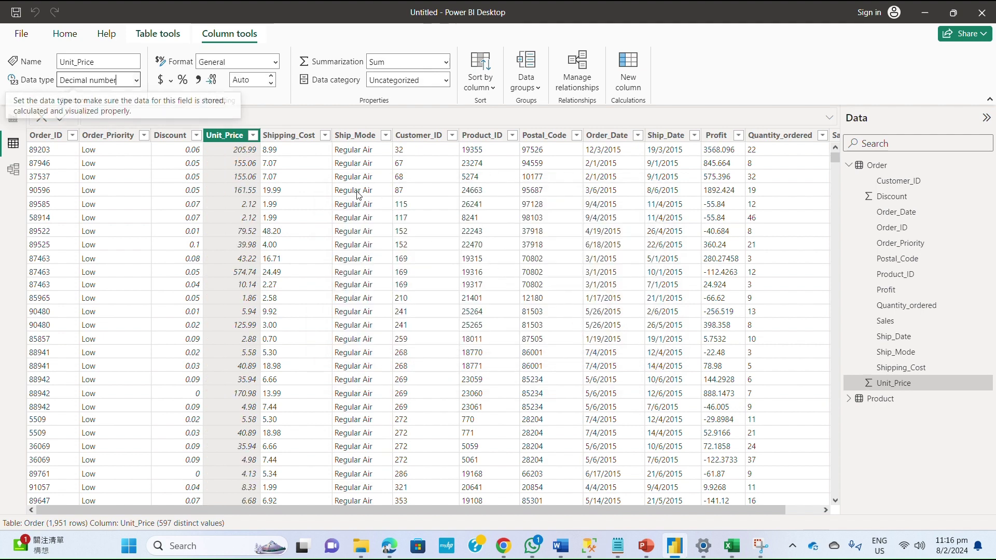
# Set the data type of the Shipping_Cost column in the Order table to Decimal number
pyautogui.click(298, 137)
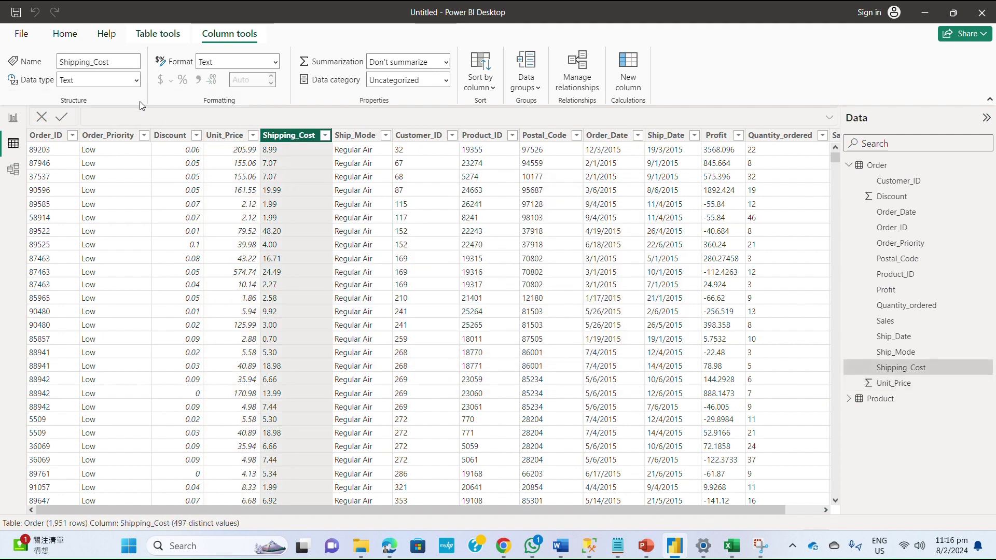
pyautogui.click(137, 83)
pyautogui.click(121, 115)
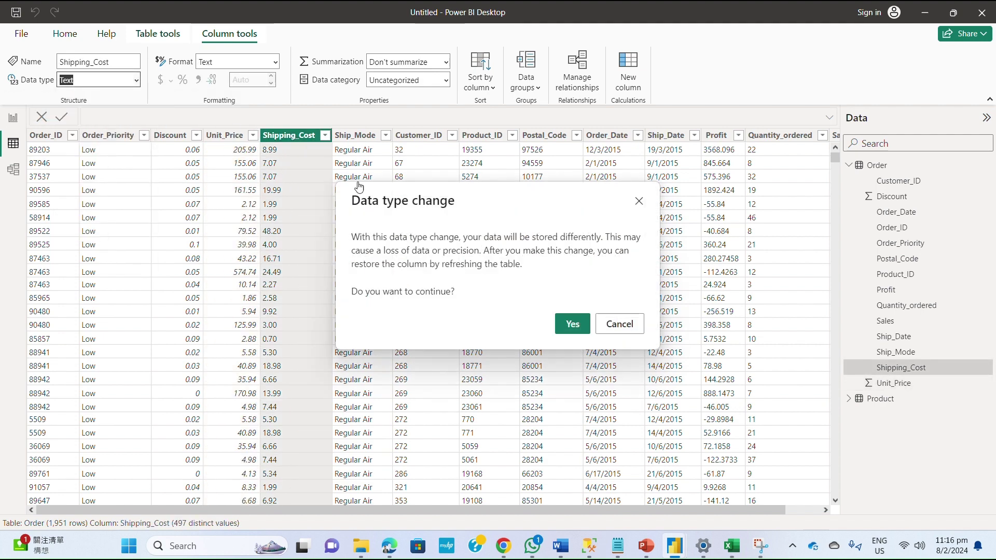
pyautogui.click(573, 327)
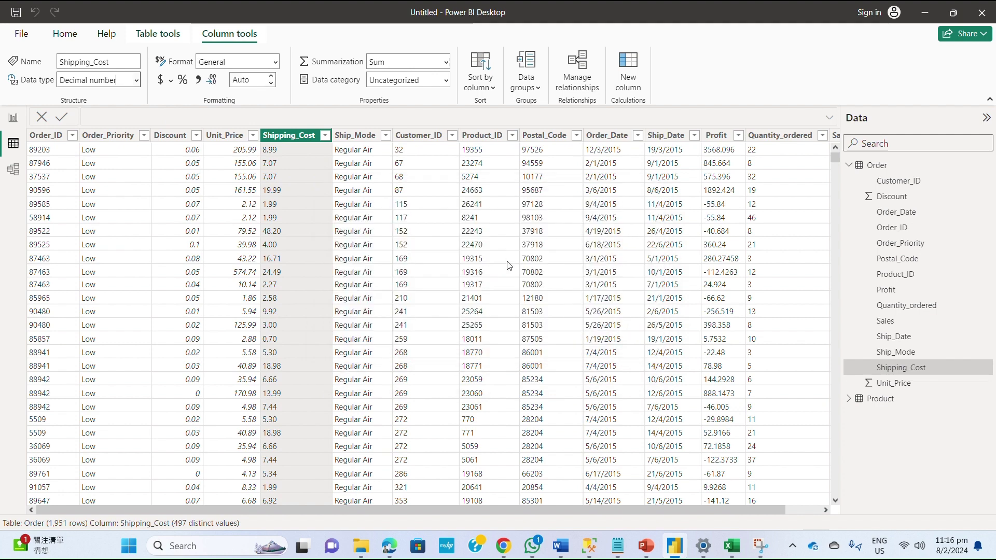
# Check the columns from Ship_Mode to Postal_Code and set the Order_Date column's data type to Date
pyautogui.click(358, 163)
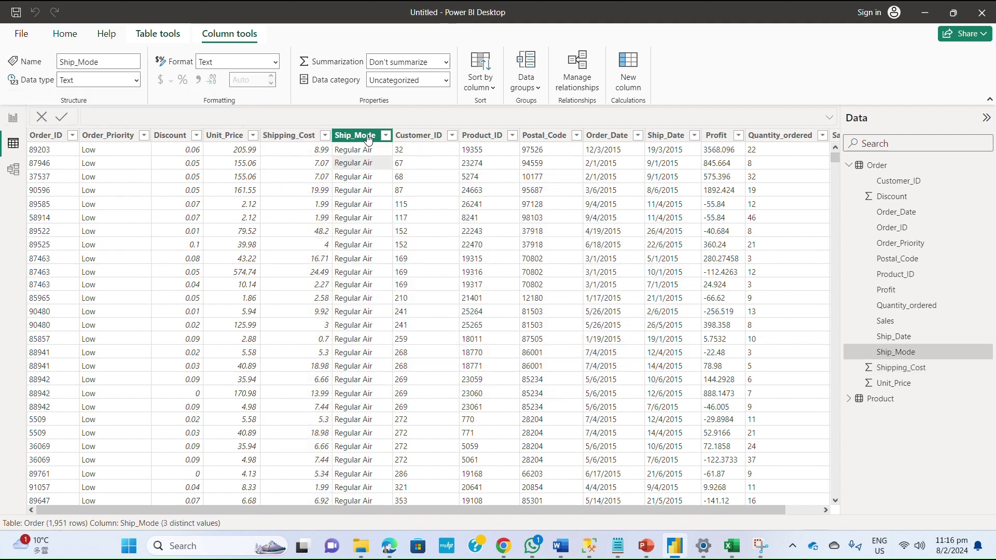
pyautogui.click(433, 135)
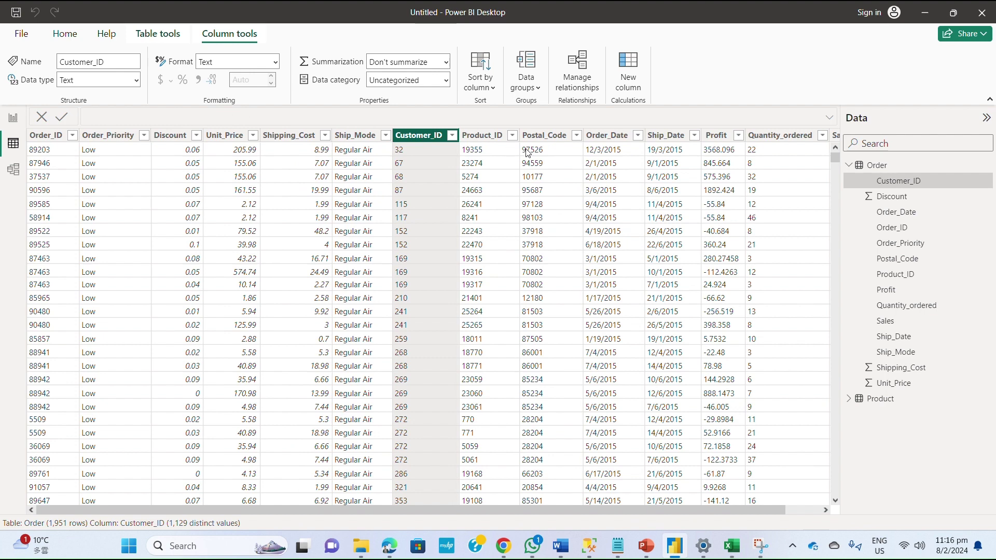
pyautogui.click(498, 138)
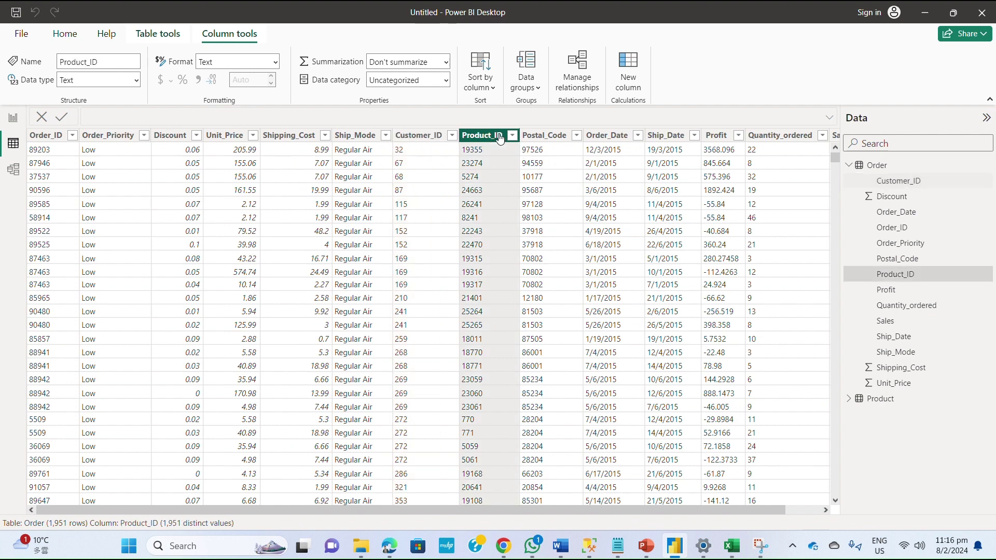
pyautogui.click(558, 139)
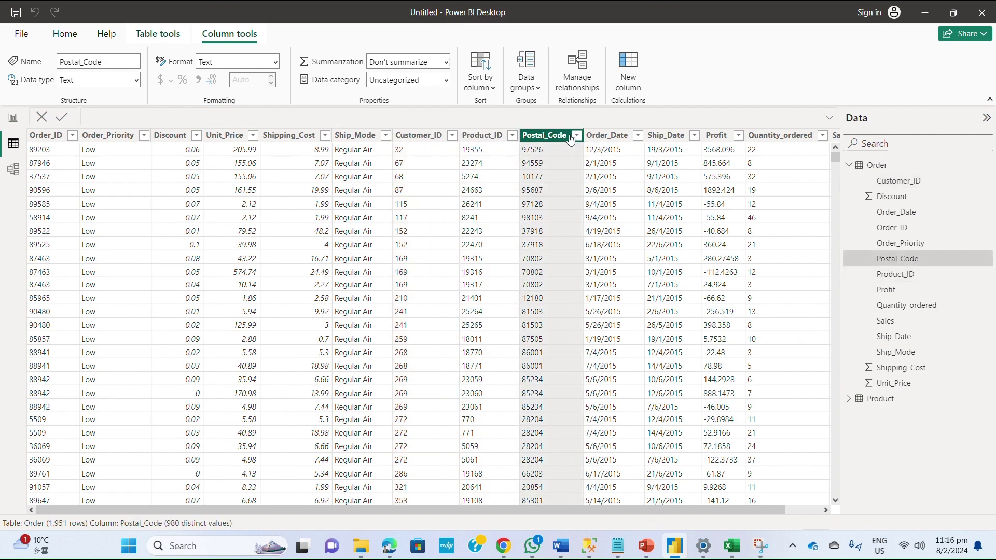
pyautogui.click(618, 137)
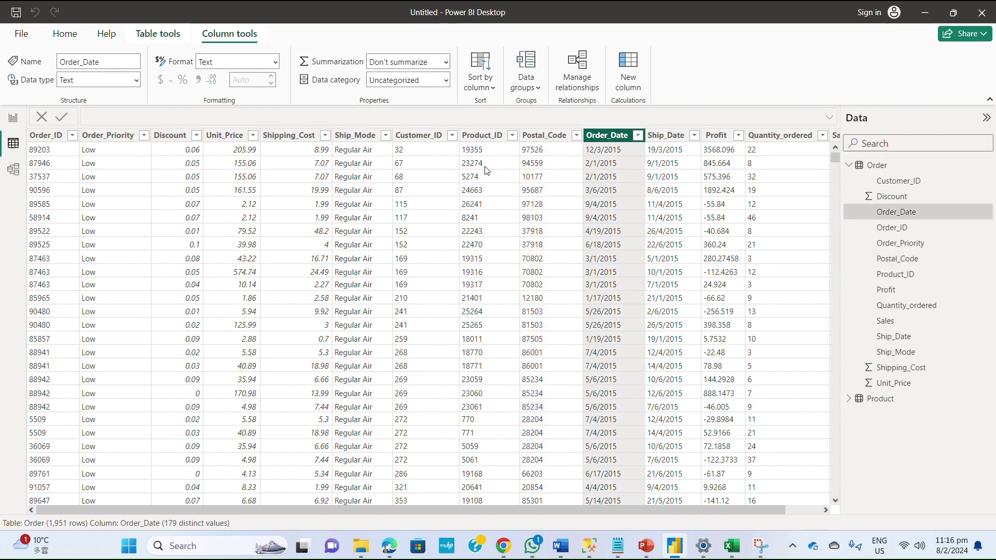
pyautogui.click(137, 81)
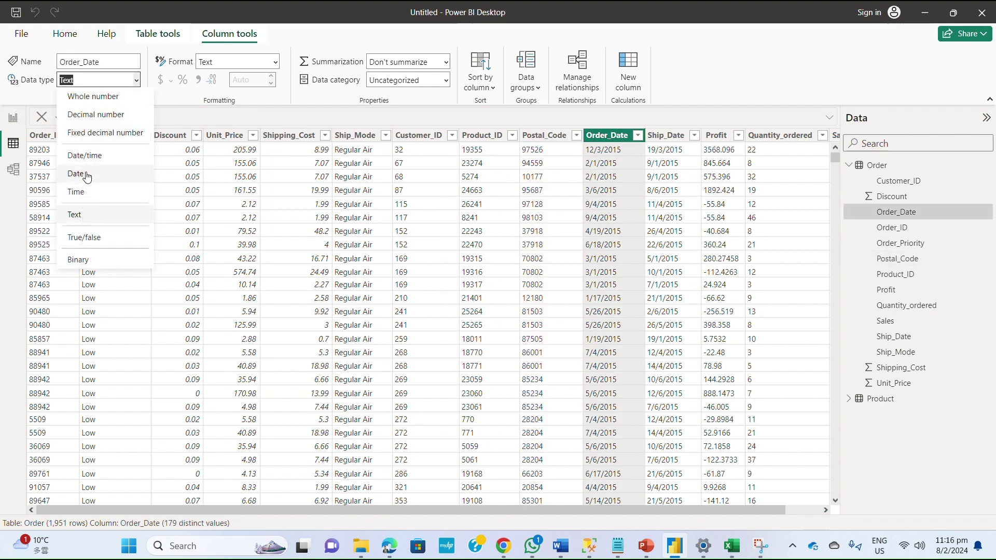
pyautogui.click(90, 175)
pyautogui.click(572, 324)
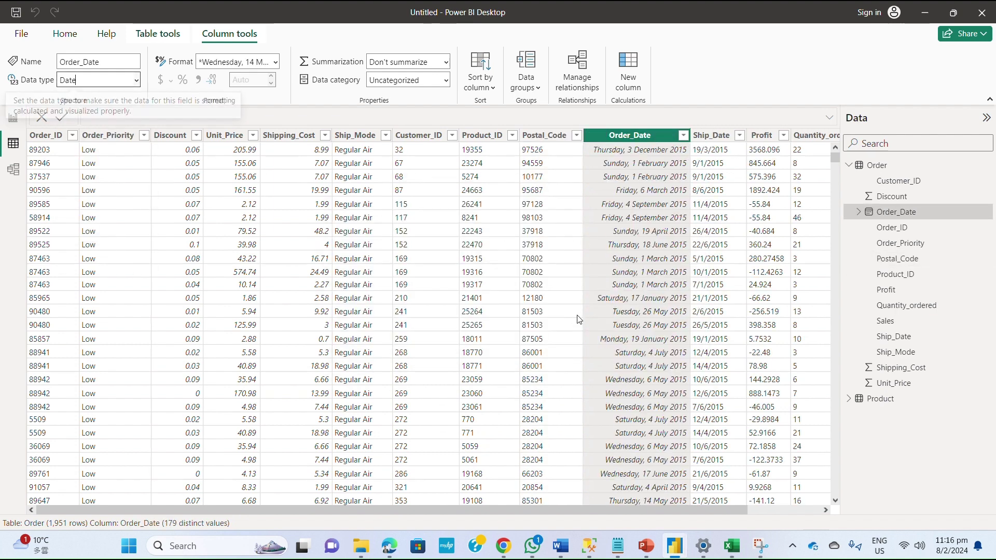
# Set the Order_Date column's format to Short Date (*14/3/2001)
pyautogui.click(276, 62)
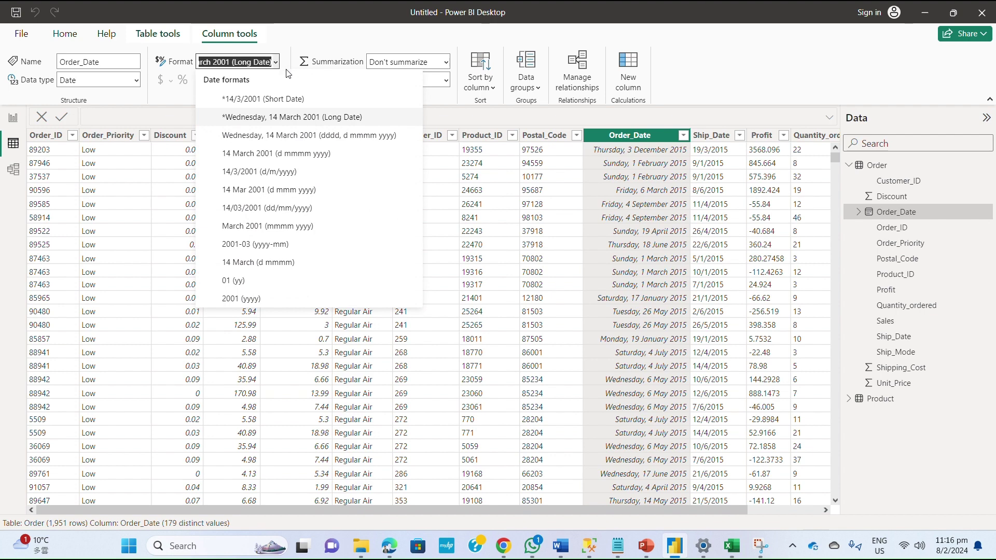
pyautogui.click(285, 98)
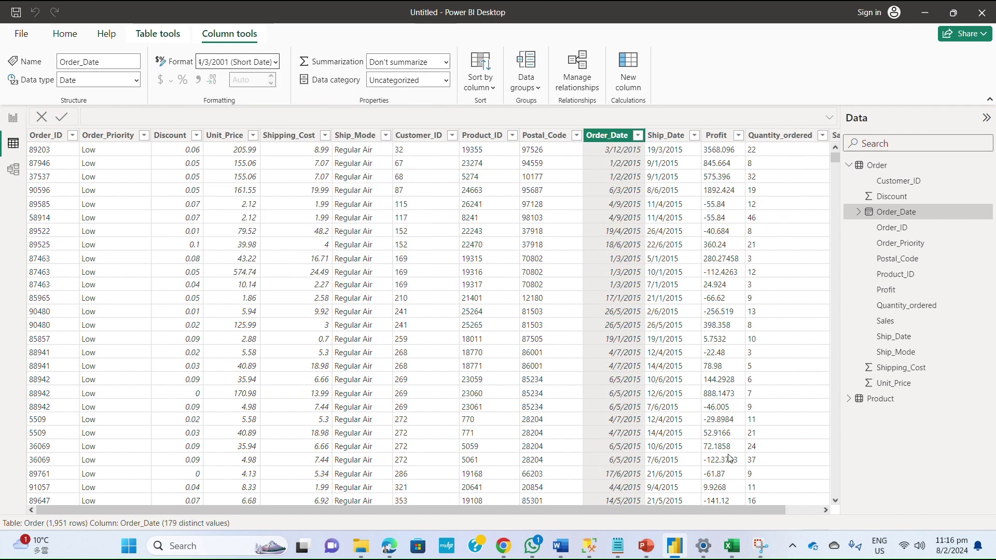
# Set the Ship_Date column's data type to Date, accepting the data change, and its format to Short Date (*14/3/2001)
pyautogui.hscroll(2, 742, 509)
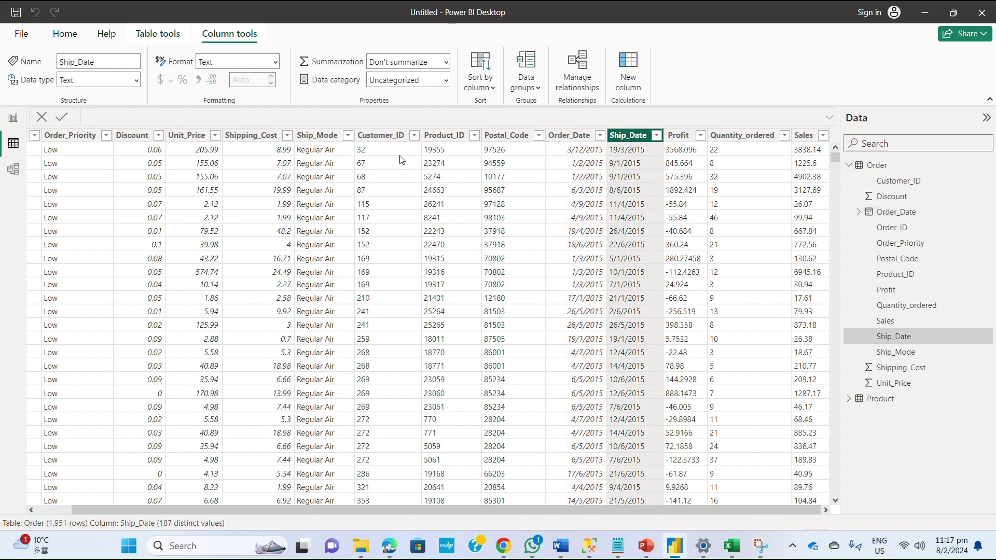
pyautogui.click(136, 80)
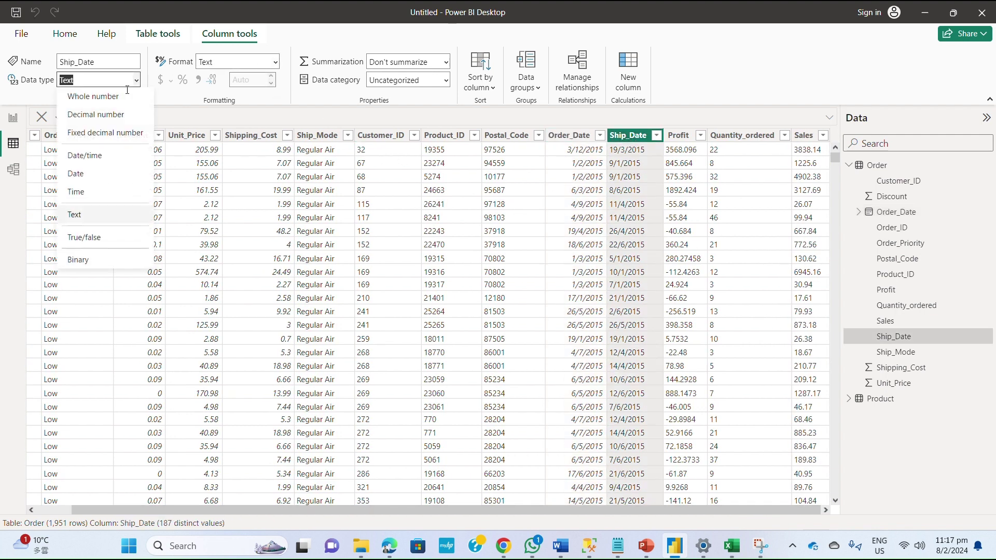
pyautogui.click(101, 175)
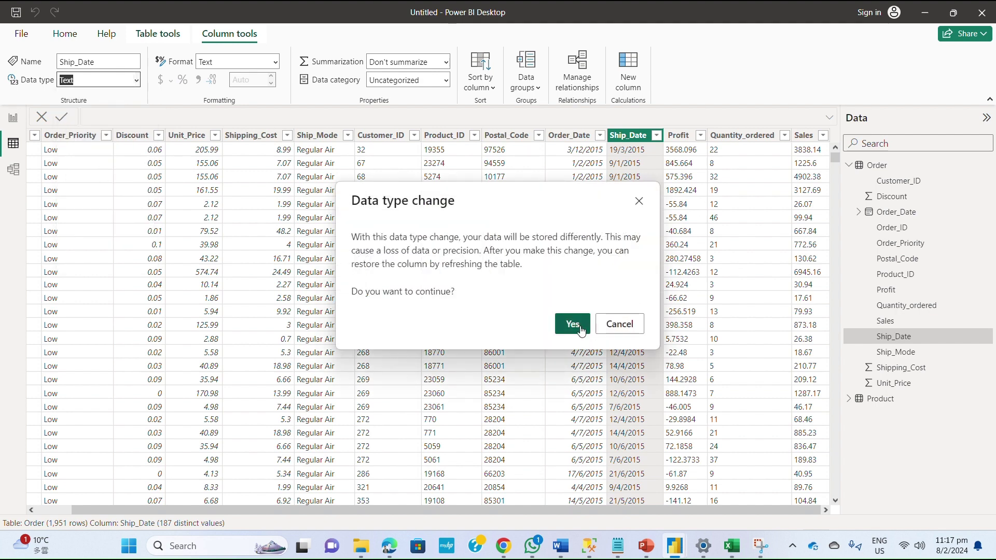
pyautogui.click(572, 324)
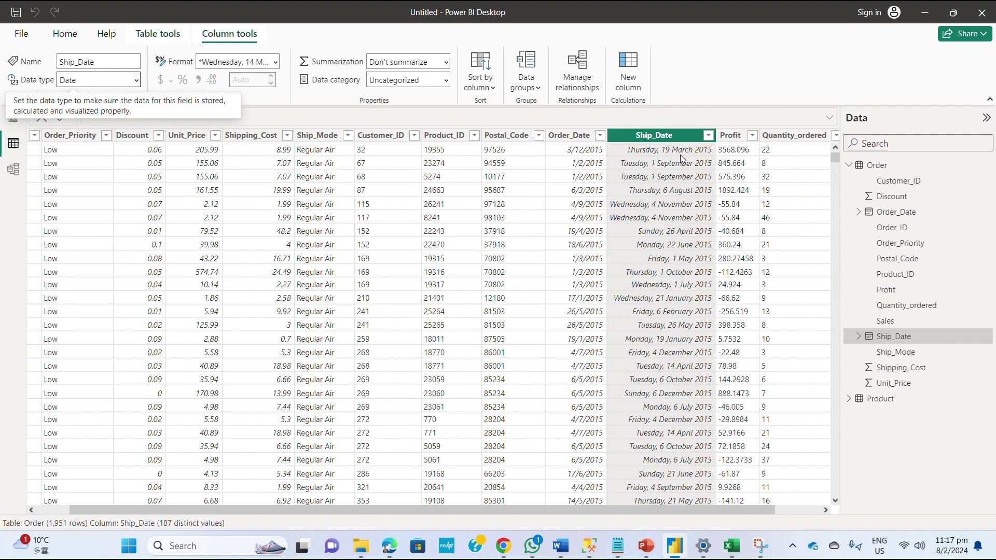
pyautogui.click(275, 62)
pyautogui.click(253, 102)
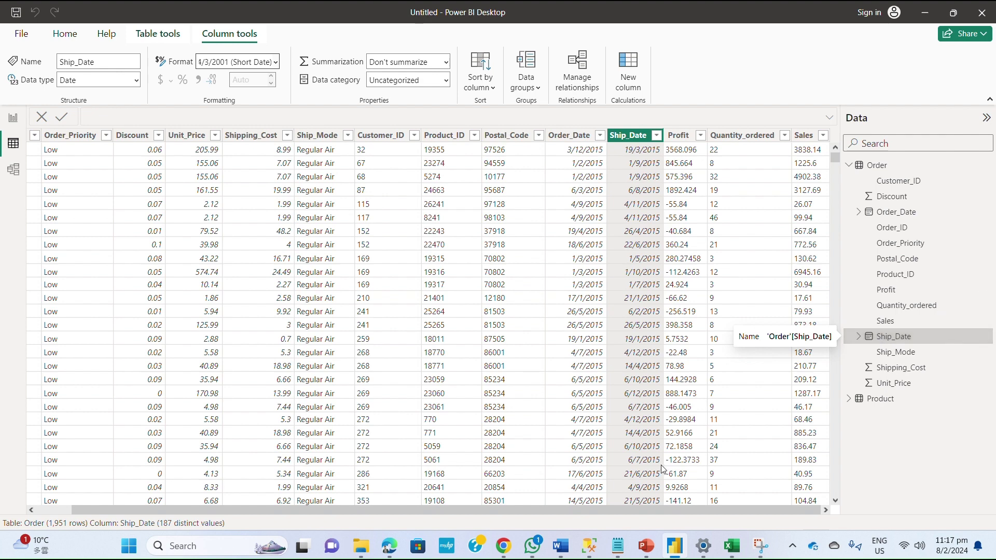
# Set the data type of the Quantity_ordered column in the Order table to Whole number, accepting the data change
pyautogui.click(750, 139)
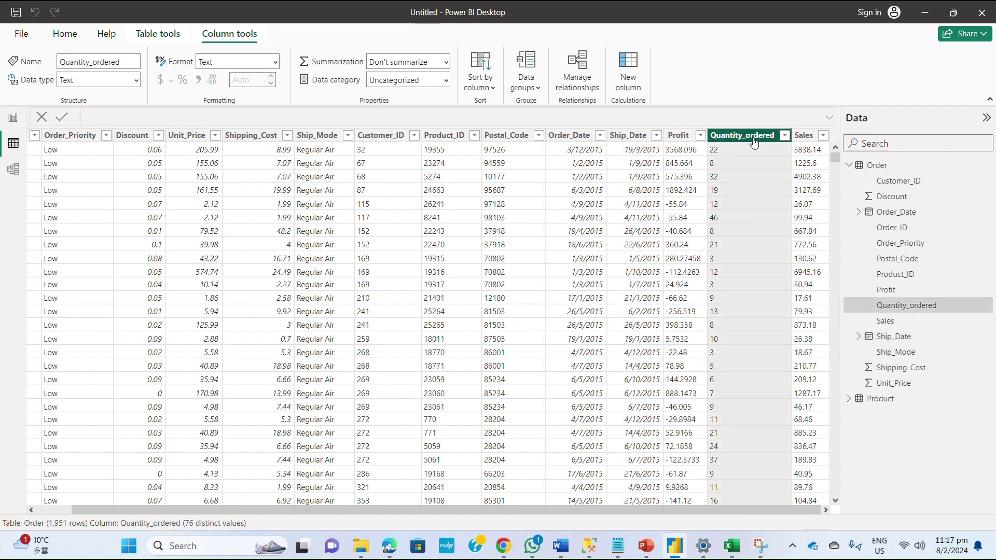
pyautogui.click(132, 80)
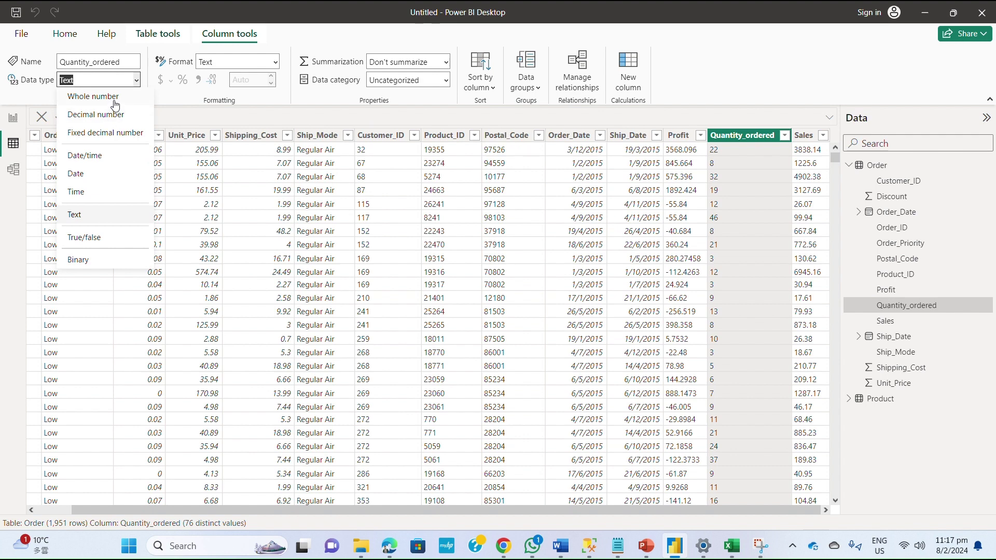
pyautogui.click(115, 97)
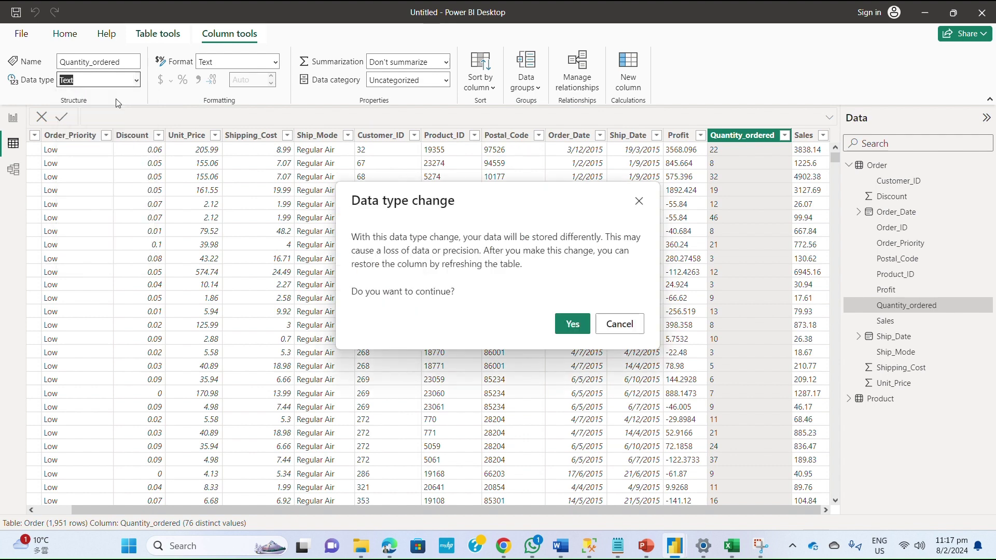
pyautogui.click(572, 323)
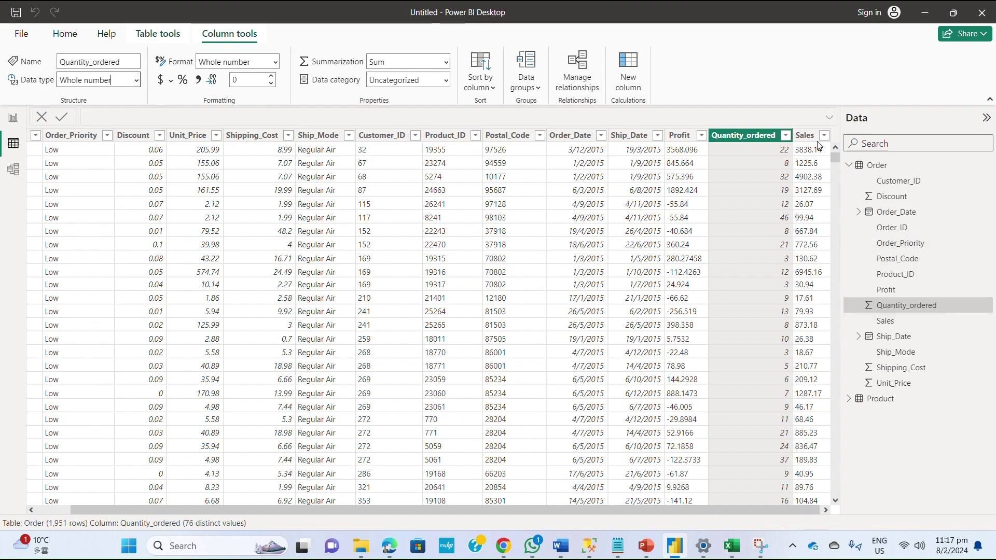
# Set the data type of the Sales column in the Order table to Decimal number, accepting the data change
pyautogui.click(806, 136)
pyautogui.click(137, 83)
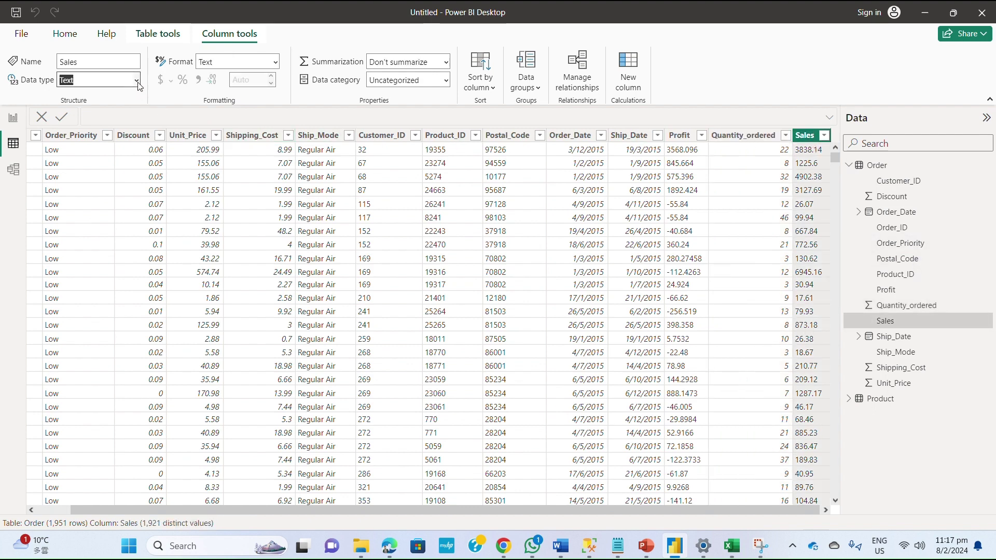
pyautogui.click(138, 85)
pyautogui.click(112, 111)
pyautogui.click(565, 326)
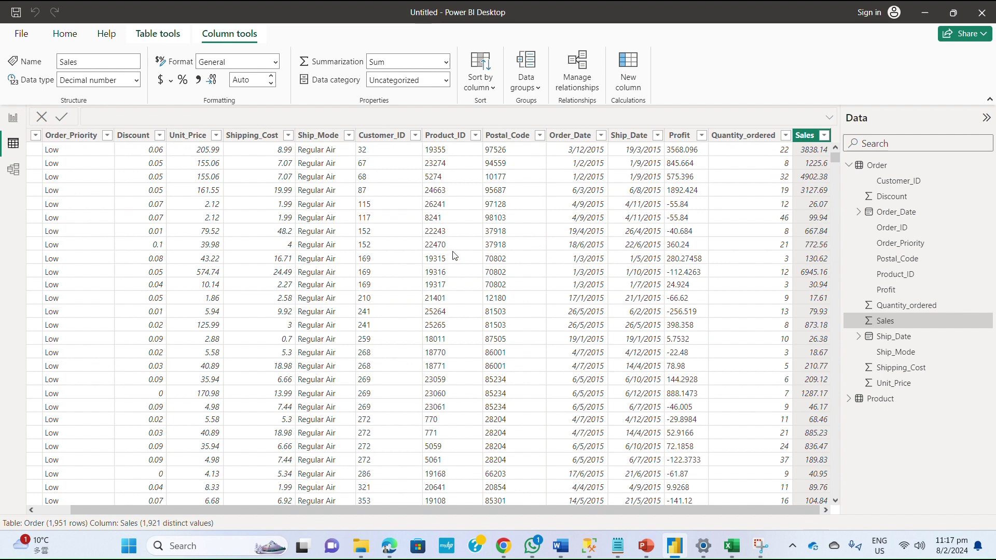
# Look over the Order table's columns and rows, and show the Product table's data
pyautogui.moveTo(711, 512); pyautogui.dragTo(608, 512)
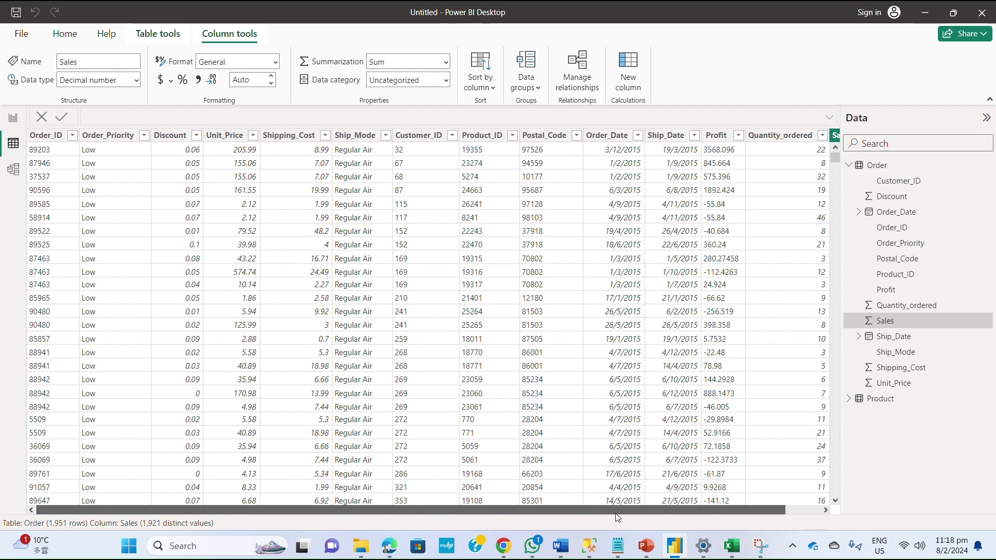
pyautogui.scroll(-2, 165, 210)
pyautogui.scroll(2, 168, 213)
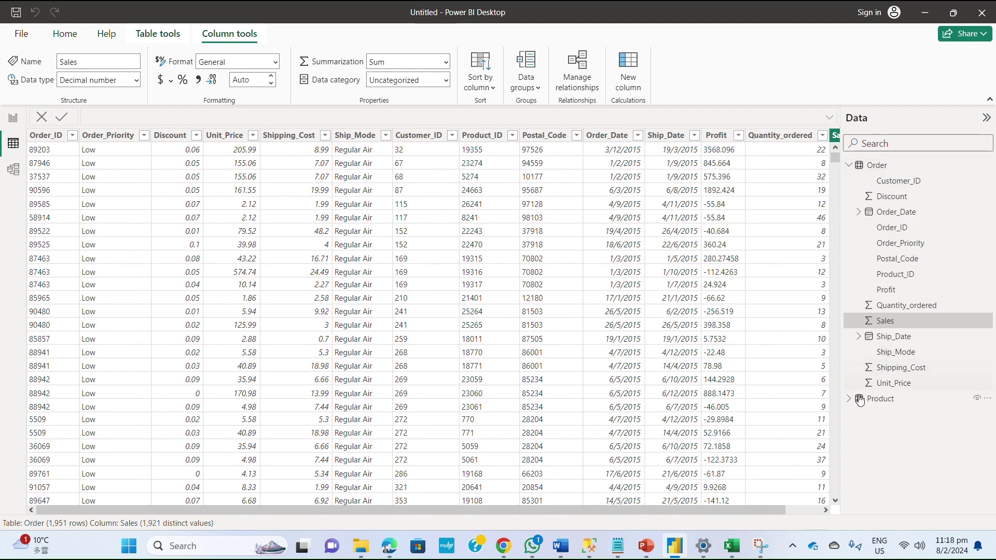
pyautogui.click(881, 404)
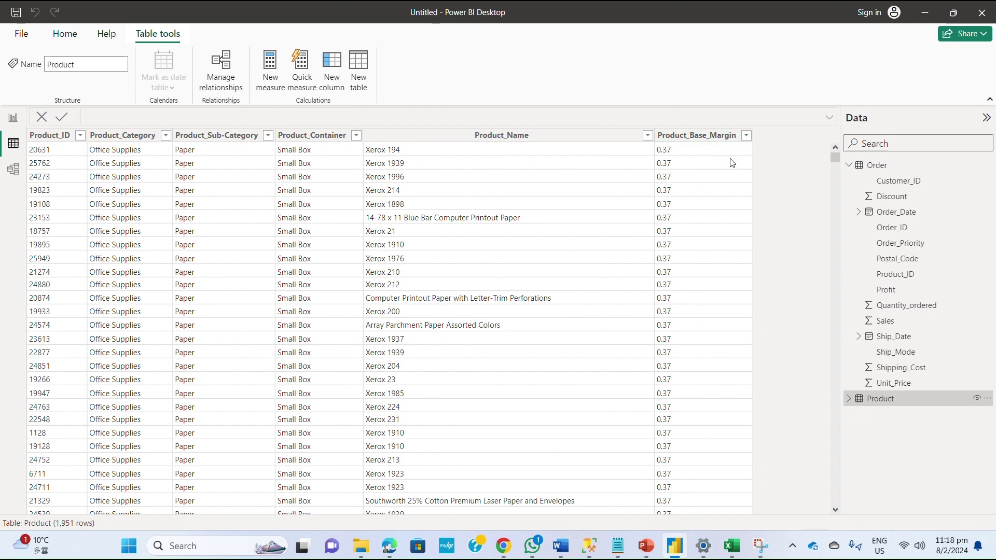
# Try to change the data type of the Product_Base_Margin column in the Product table to Decimal number
pyautogui.click(698, 135)
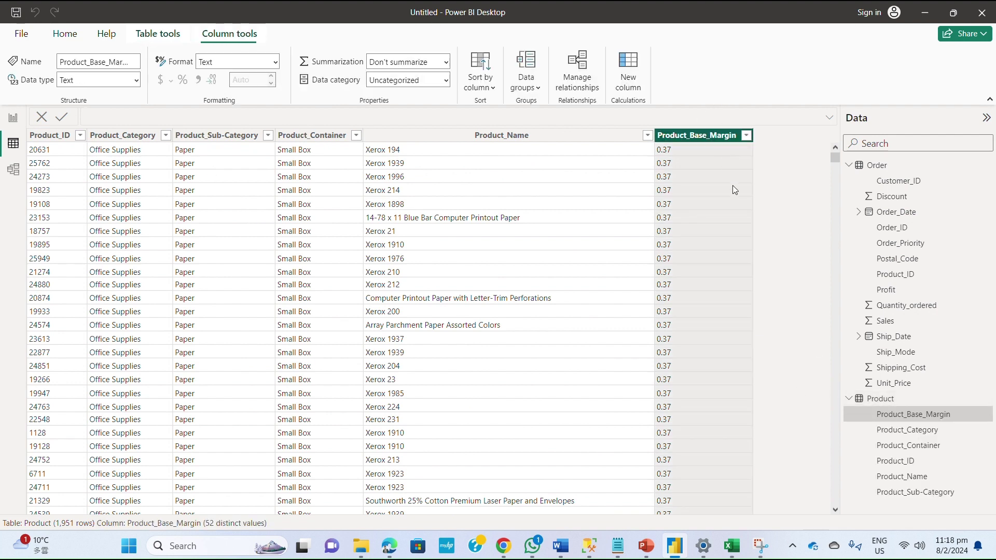
pyautogui.click(136, 80)
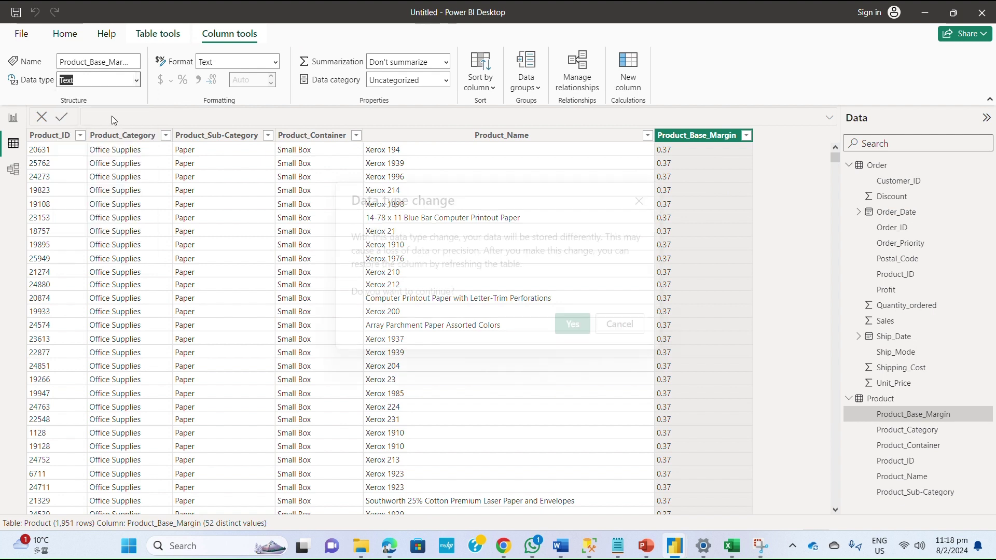
pyautogui.click(111, 117)
pyautogui.click(572, 324)
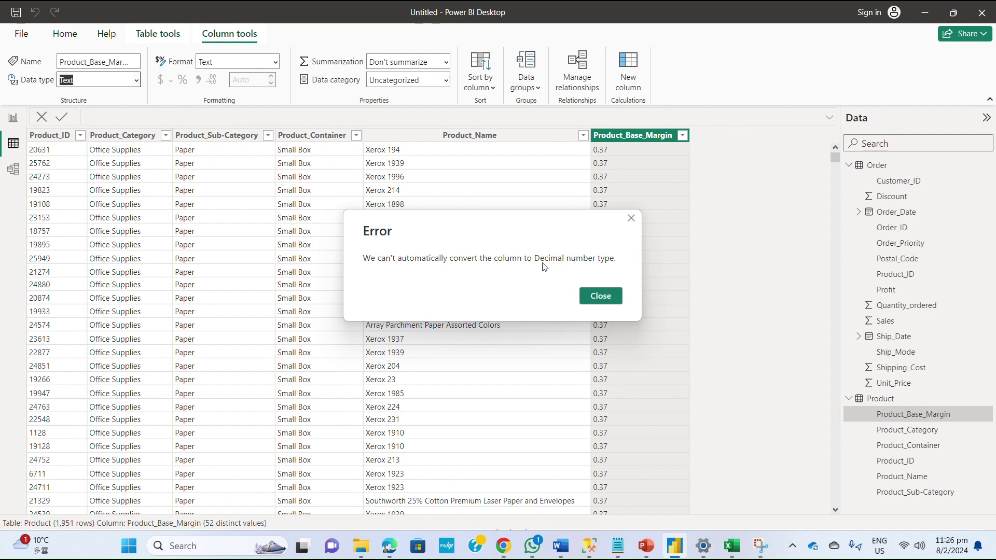
pyautogui.click(600, 296)
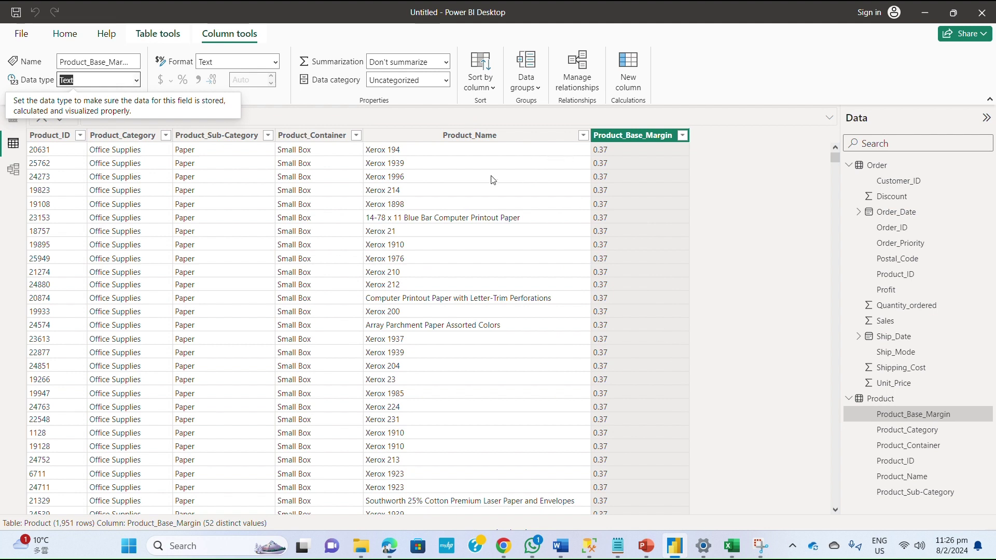
pyautogui.click(451, 115)
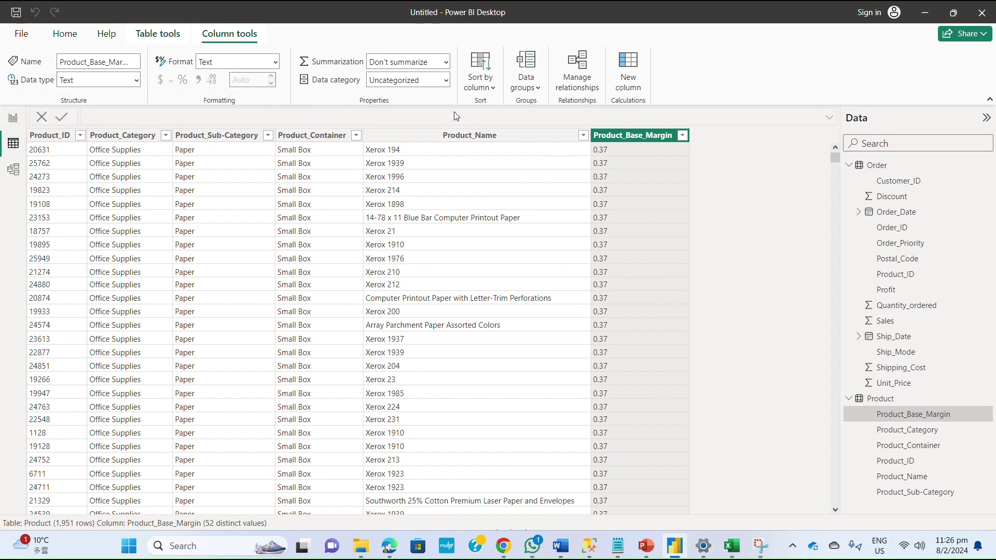
# Filter the Product table to the rows where Product_Base_Margin is blank
pyautogui.click(682, 136)
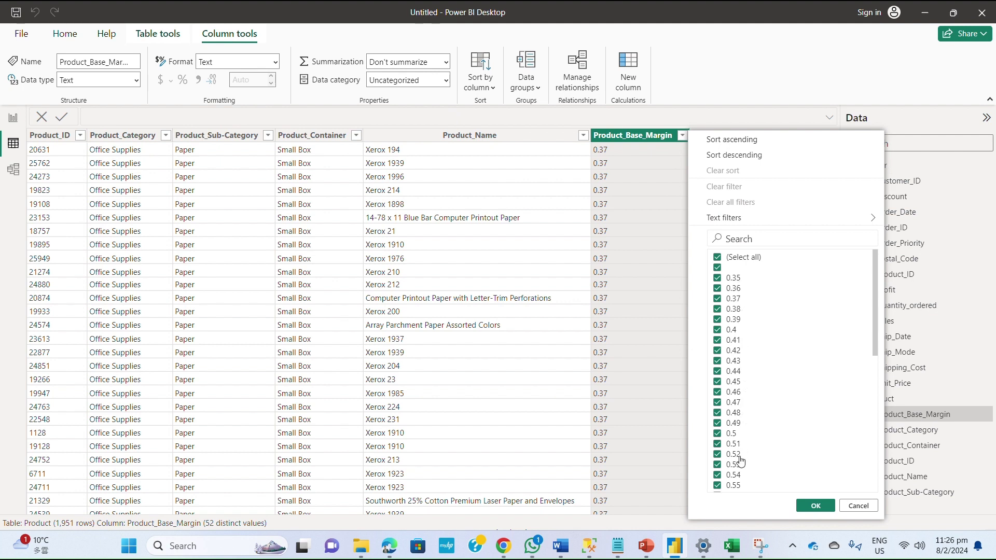
pyautogui.moveTo(876, 343); pyautogui.dragTo(873, 297)
pyautogui.click(717, 258)
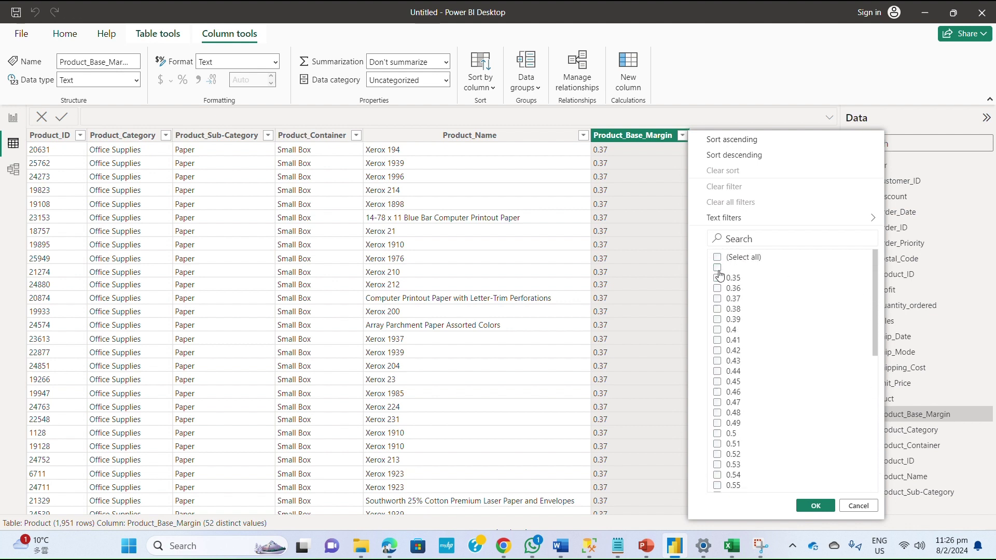
pyautogui.click(717, 269)
pyautogui.click(815, 505)
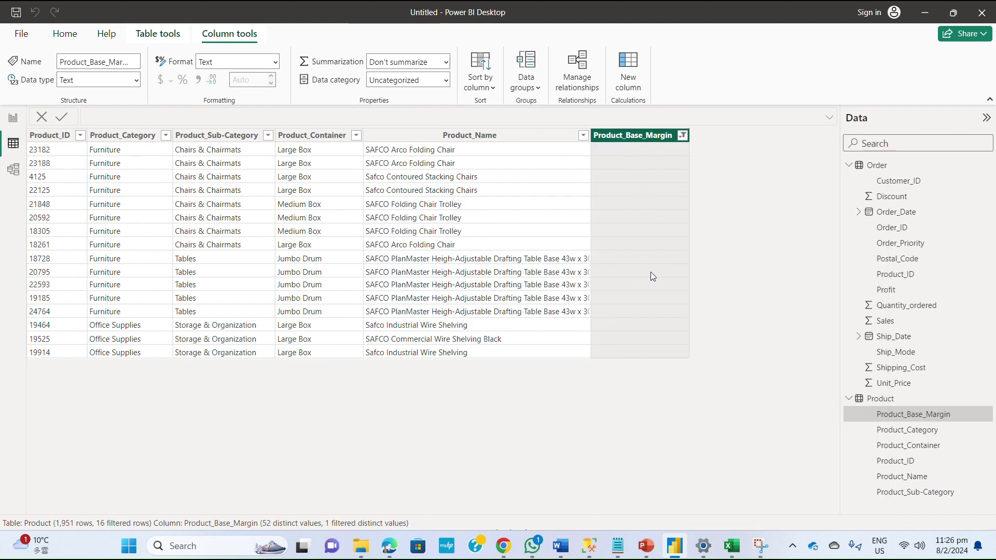
# Reselect all values in the Product_Base_Margin filter to show every row of the Product table
pyautogui.click(682, 135)
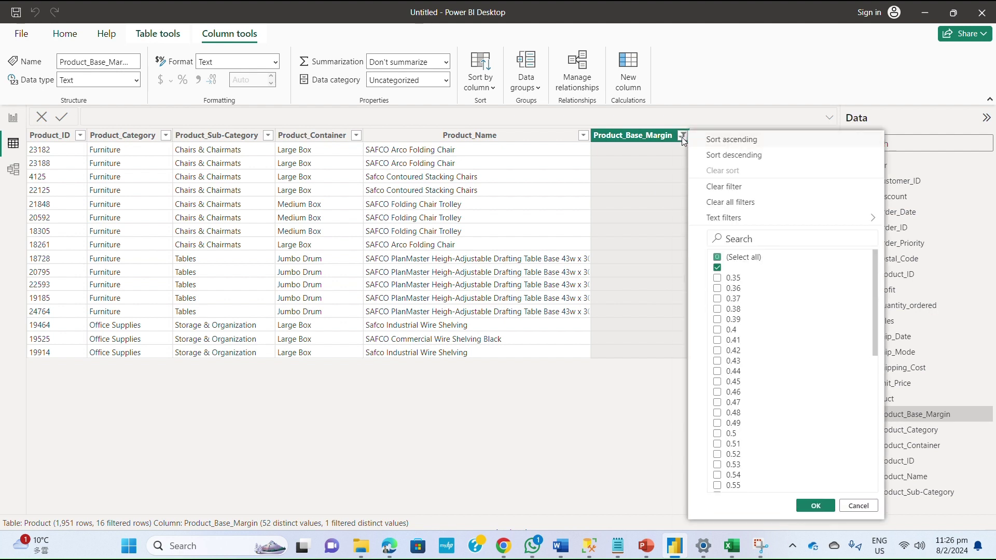
pyautogui.click(717, 258)
pyautogui.click(718, 259)
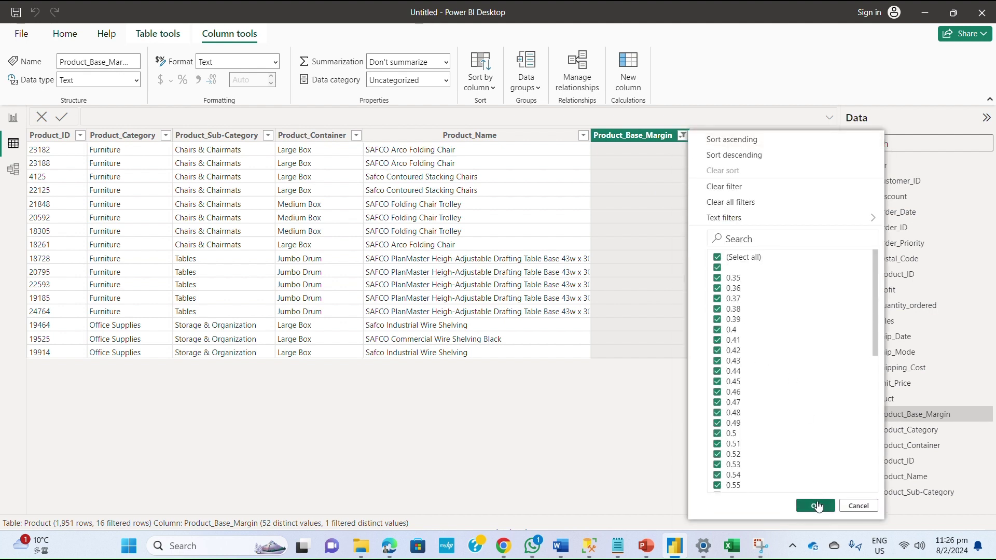
pyautogui.click(815, 505)
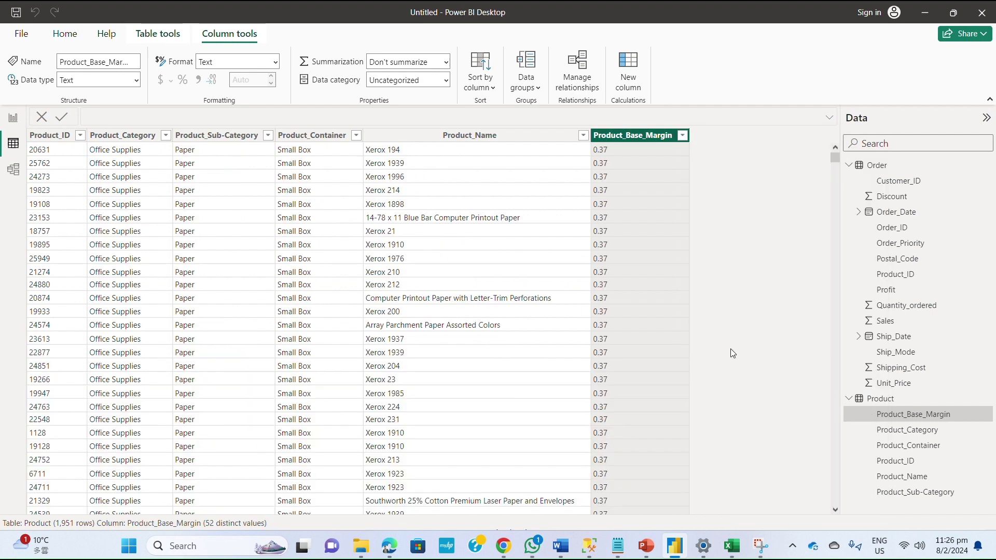
# Add a calculated column named Prod_Base_Margin to the Product table and begin its formula with the IF function
pyautogui.click(647, 147)
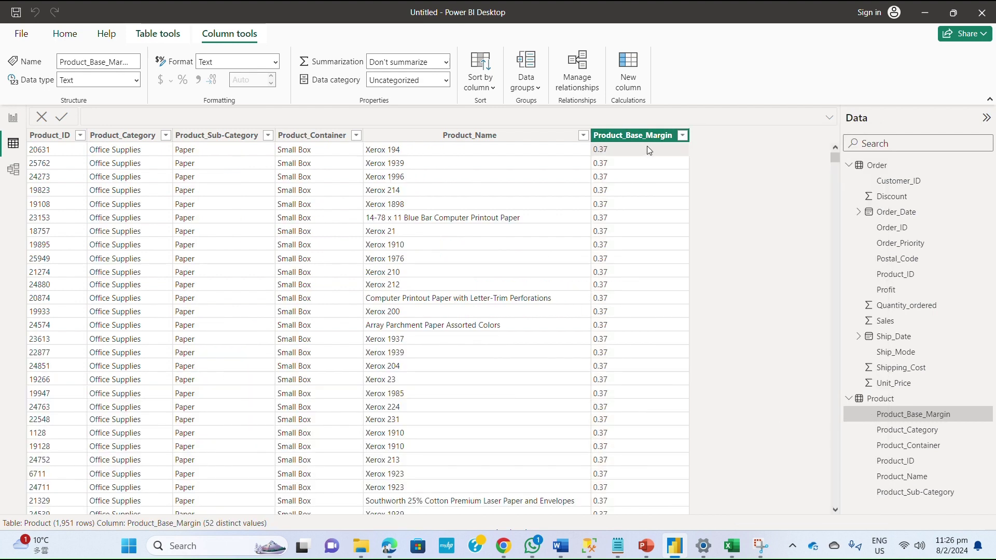
pyautogui.click(629, 76)
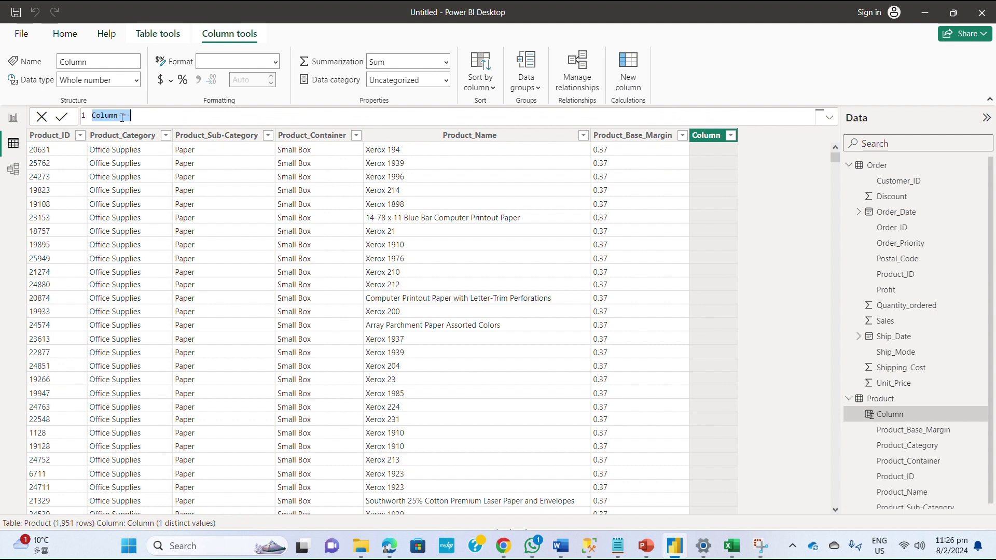
pyautogui.click(119, 116)
pyautogui.press('BackSpace')
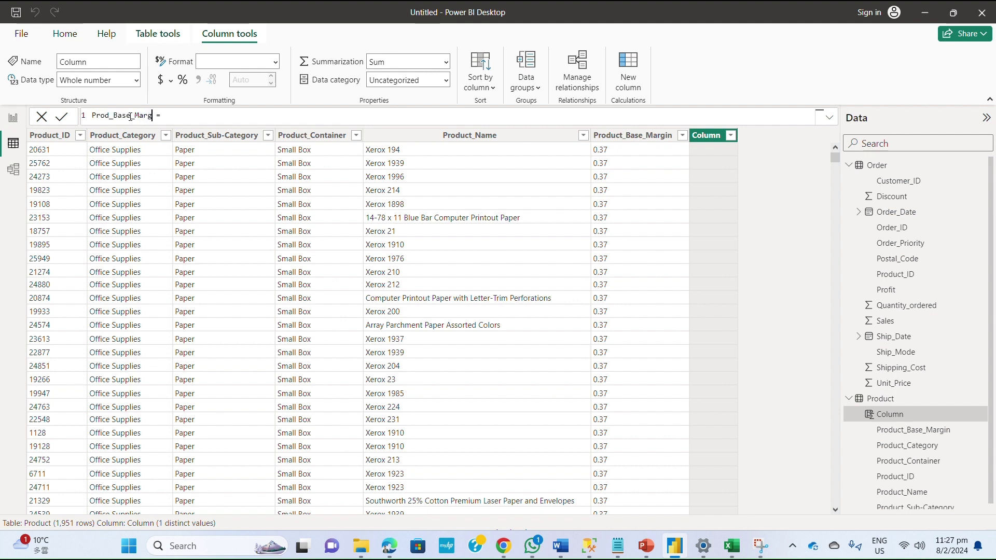
pyautogui.write('in = IF(')
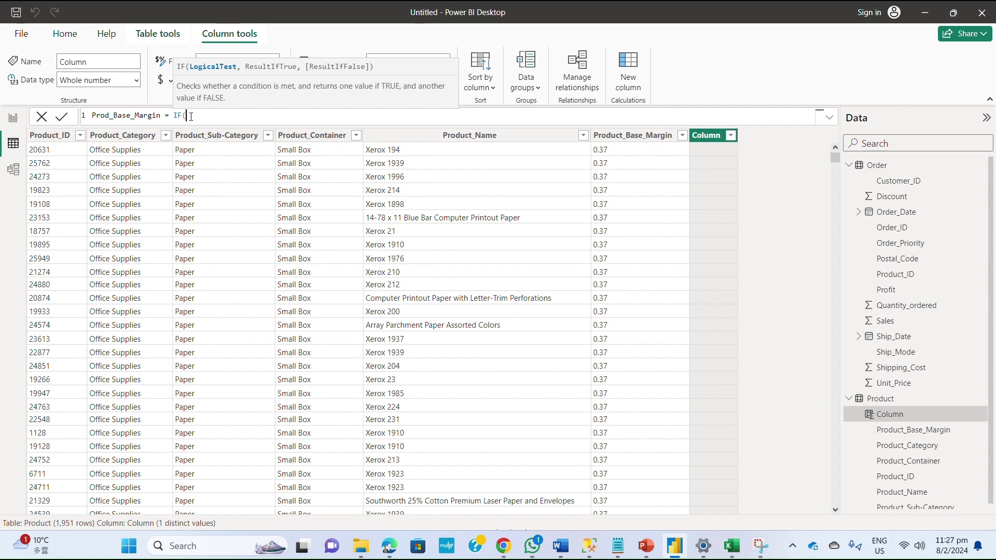
# Use the 'Product'[Product_Base_Margin] column in the IF function's logical test of the Prod_Base_Margin formula
pyautogui.write('o')
pyautogui.press('BackSpace')
pyautogui.write('prod')
pyautogui.press('Down')
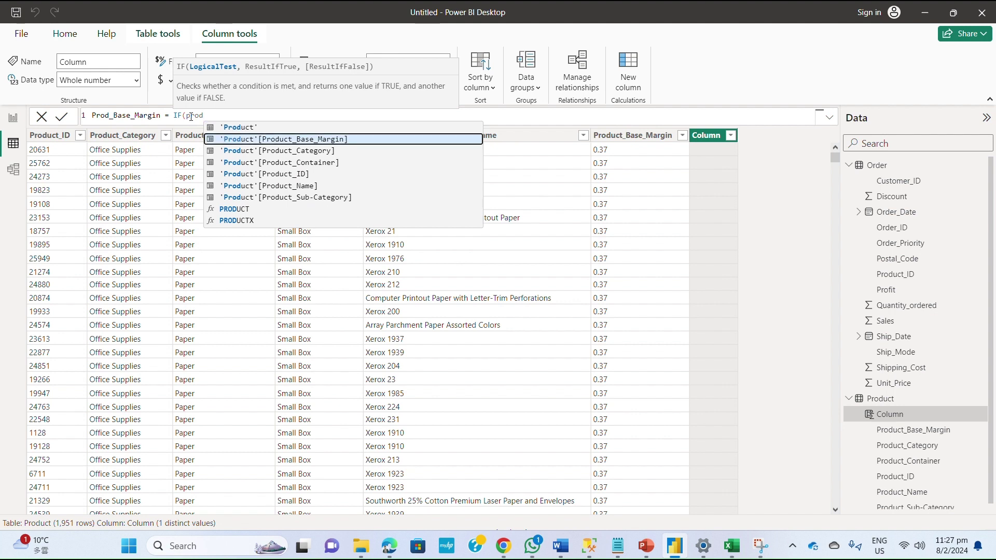
pyautogui.press('Tab')
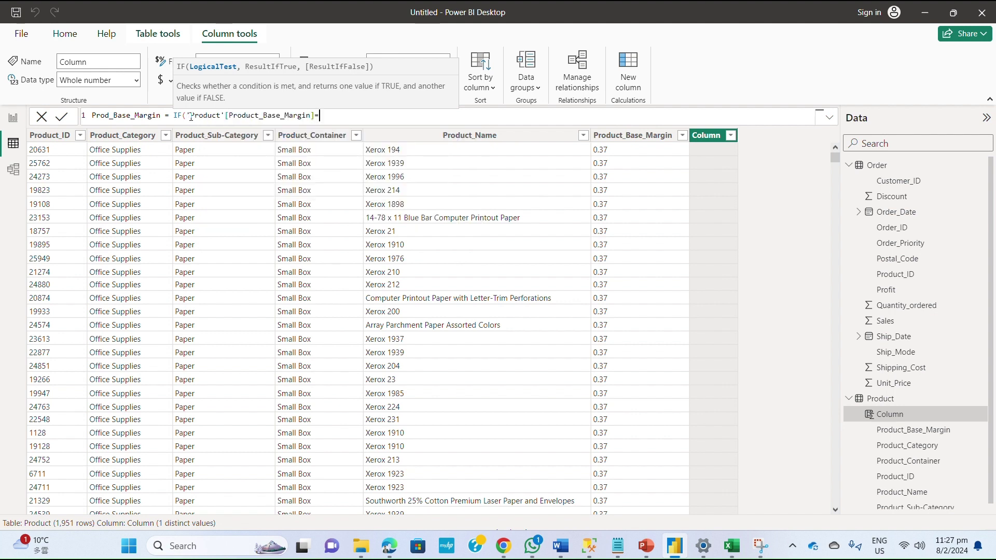
# Complete and commit the formula: compare with "", return 0 if true and VALUE('Product'[Product_Base_Margin]) if false
pyautogui.write('"",0,value')
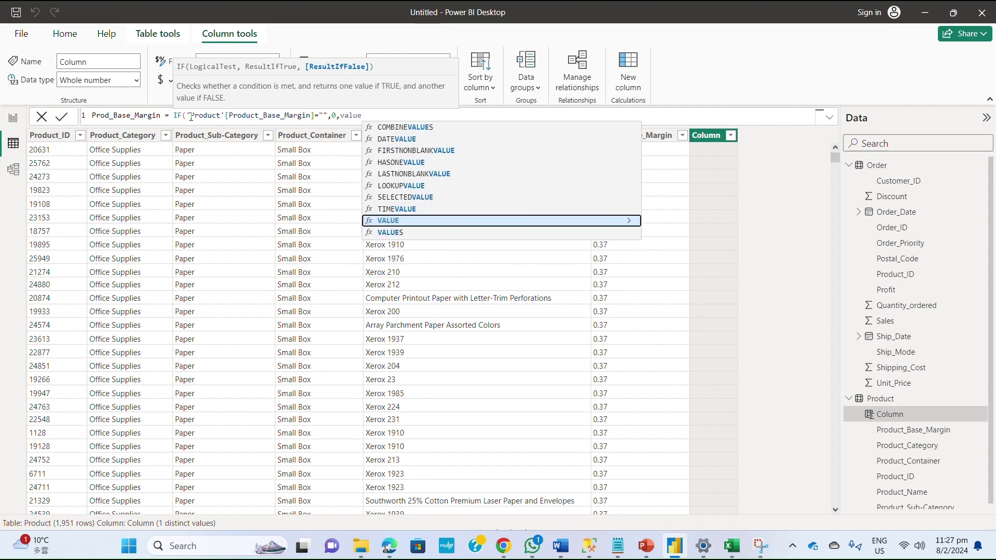
pyautogui.press('Tab')
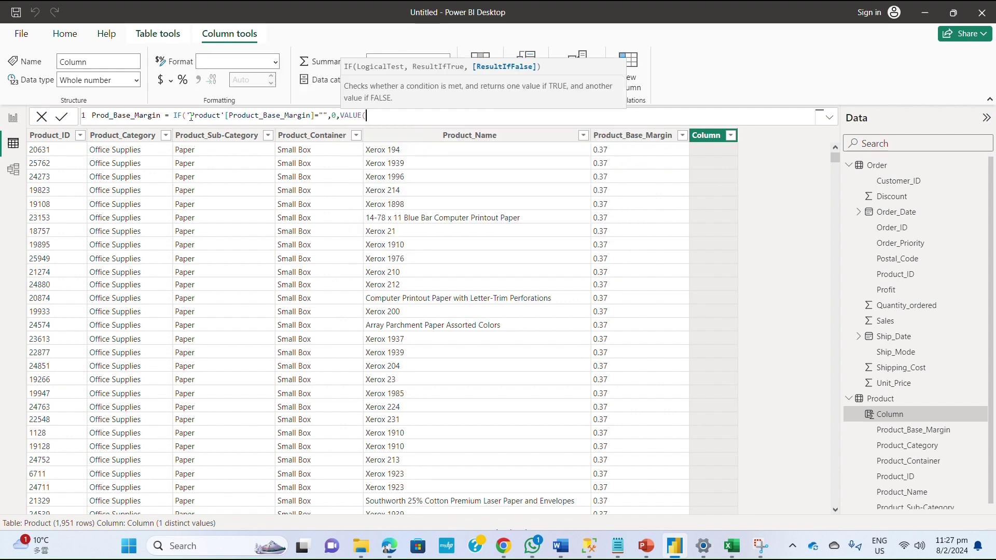
pyautogui.write('prod')
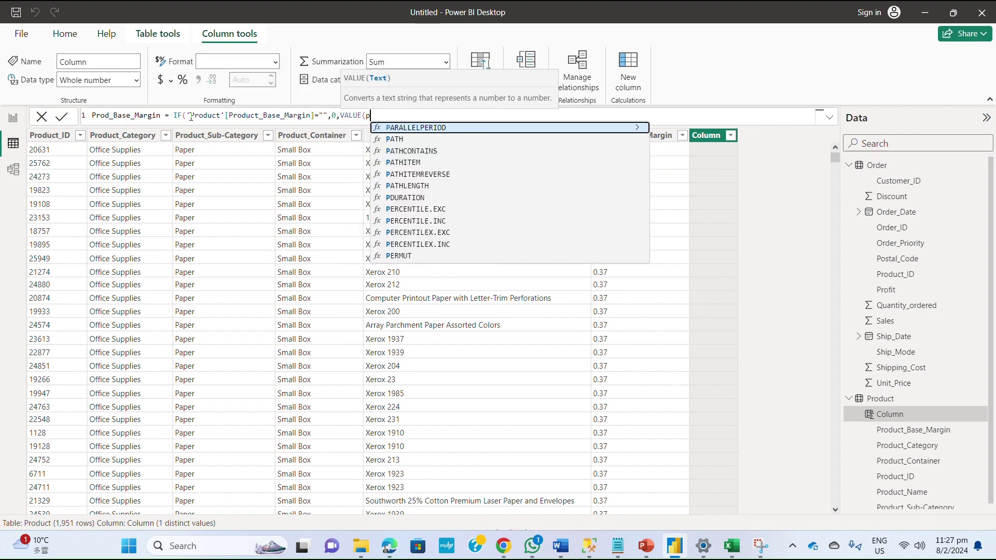
pyautogui.press('Down')
pyautogui.press('Tab')
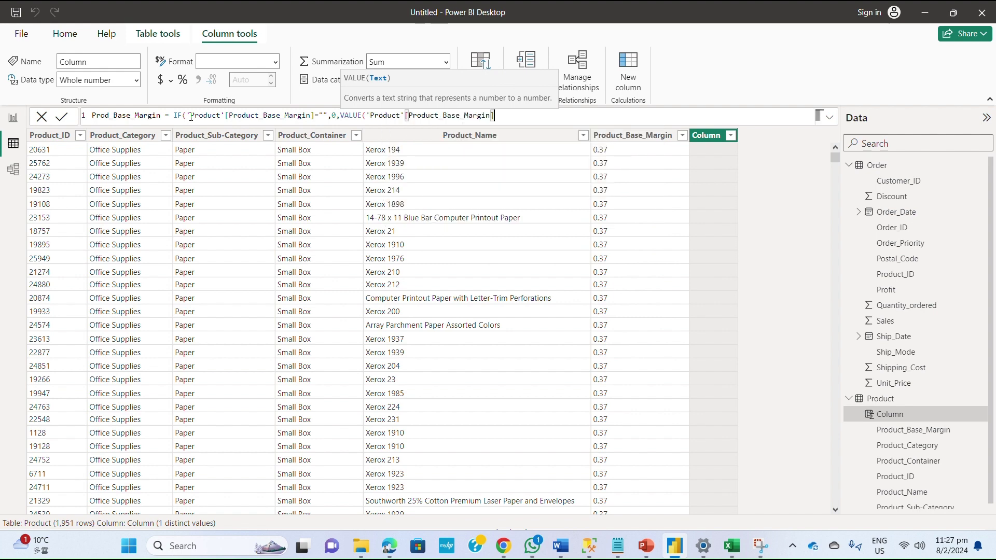
pyautogui.write(')')
pyautogui.press('Return')
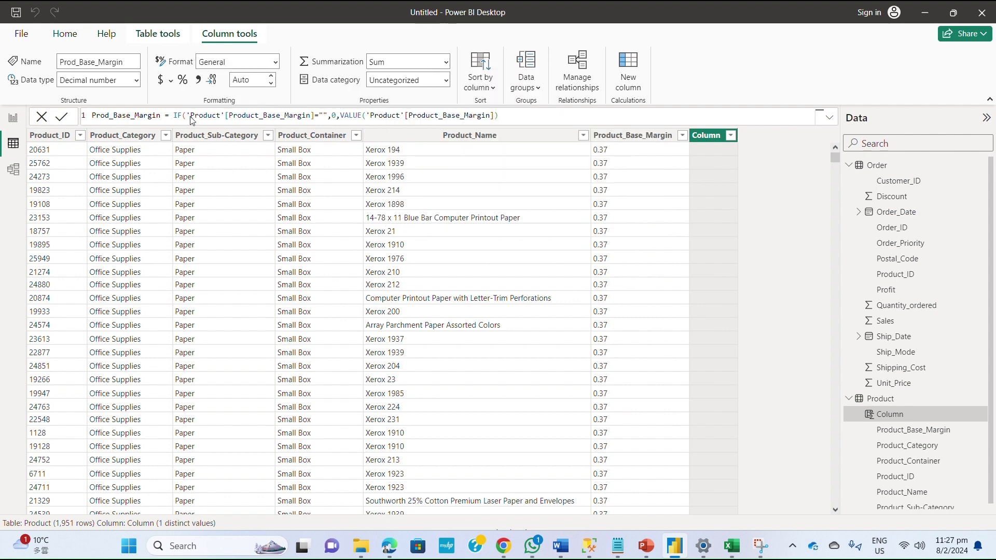
pyautogui.write(')')
pyautogui.press('Return')
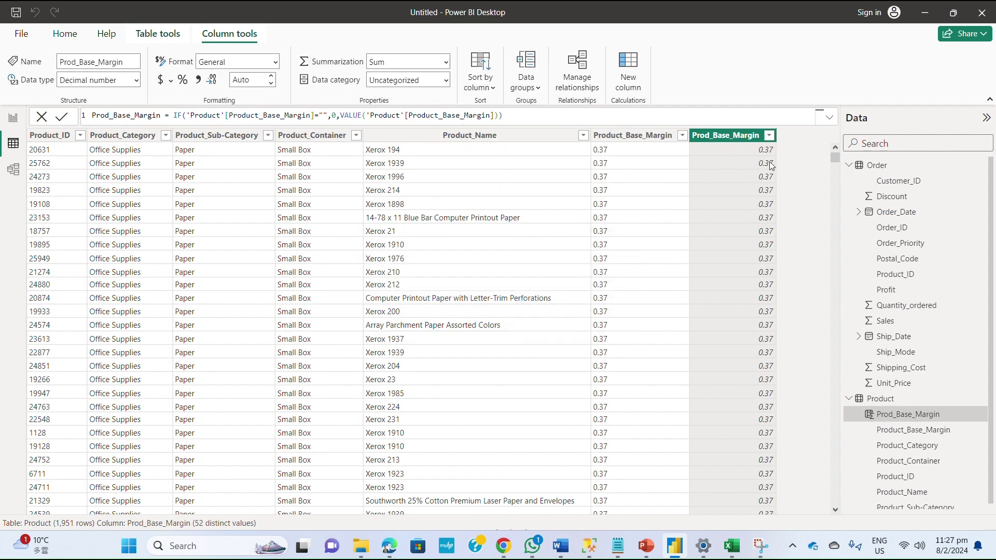
# Check the data type and values of the Prod_Base_Margin column, and collapse the Order and Product tables in the field list
pyautogui.click(729, 150)
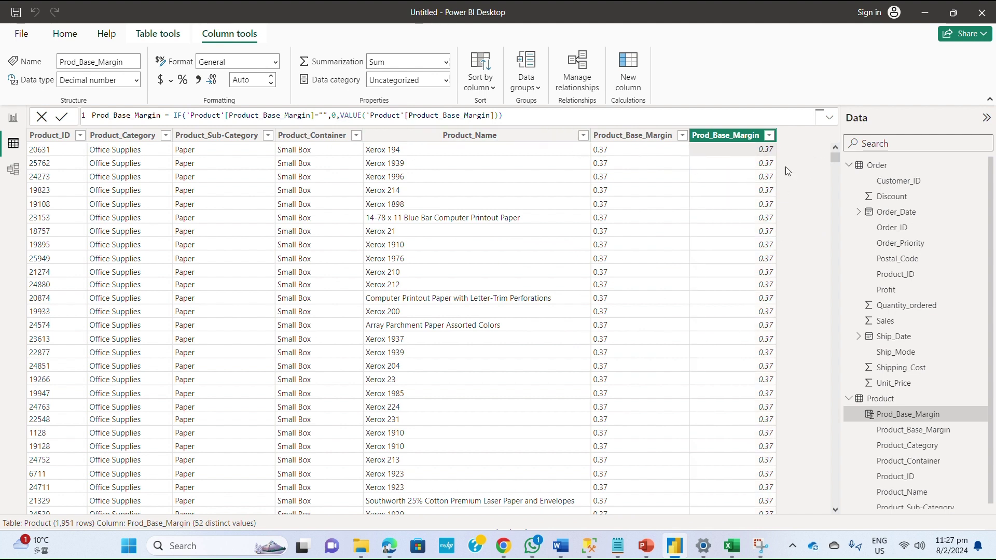
pyautogui.click(720, 136)
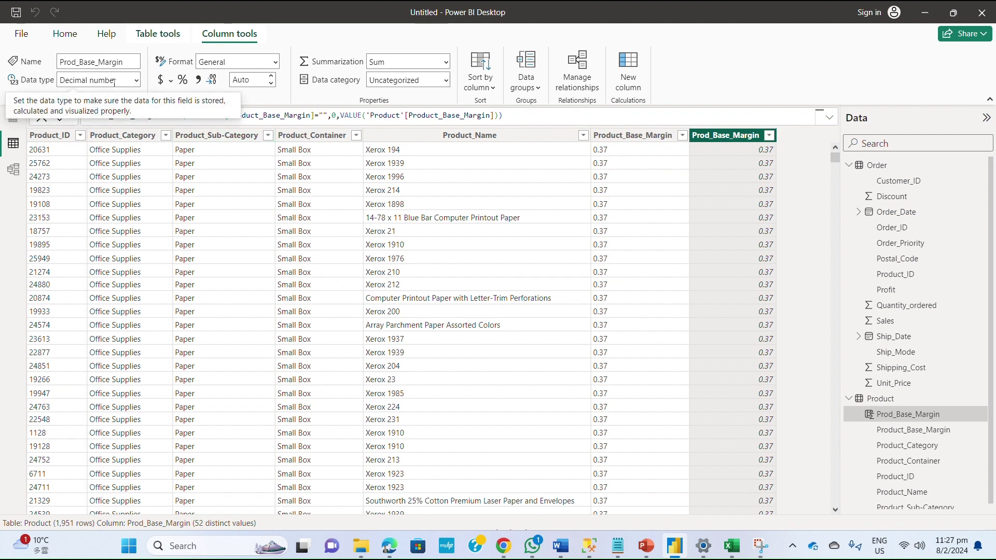
pyautogui.click(135, 80)
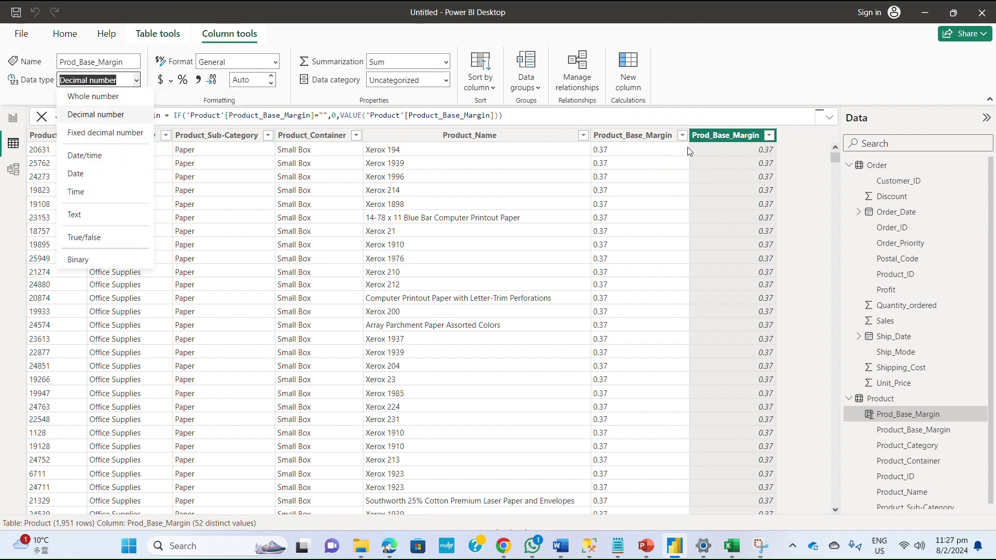
pyautogui.click(747, 147)
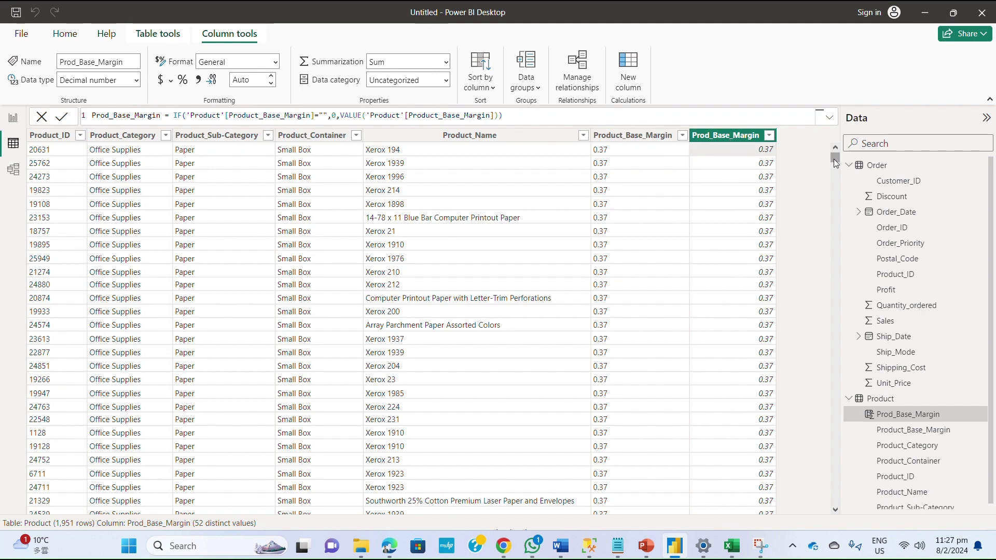
pyautogui.moveTo(835, 163)
pyautogui.mouseDown()
pyautogui.moveTo(826, 505)
pyautogui.moveTo(823, 150)
pyautogui.mouseUp()
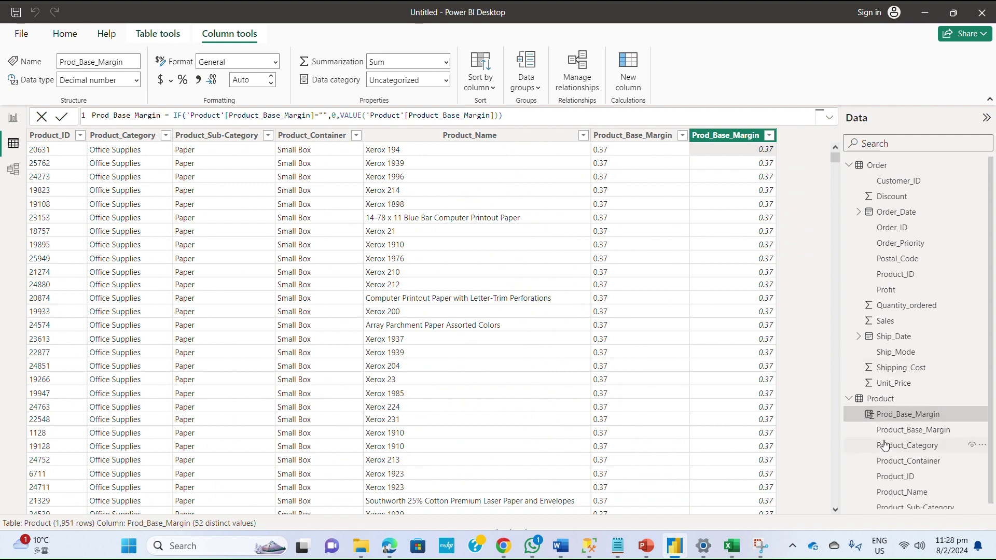
pyautogui.click(849, 165)
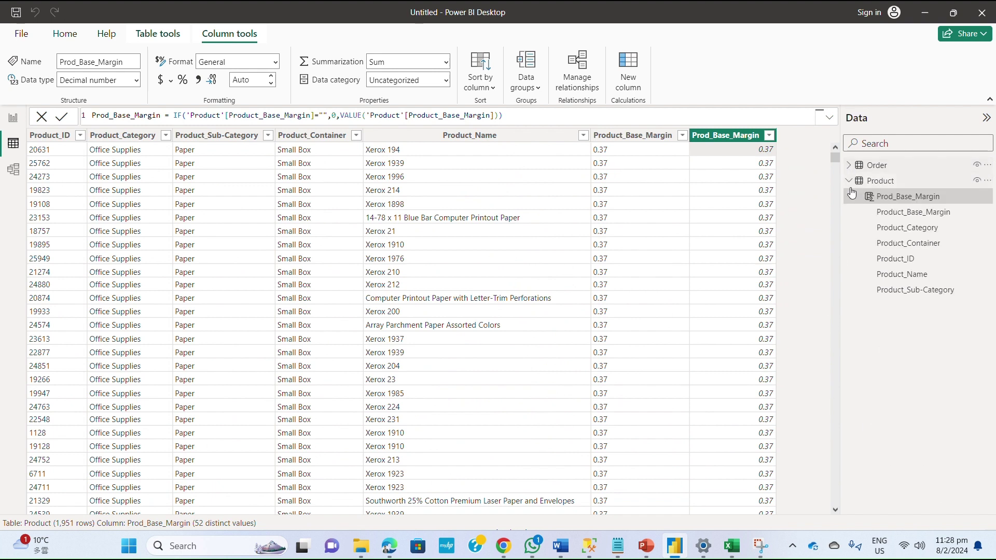
pyautogui.click(850, 181)
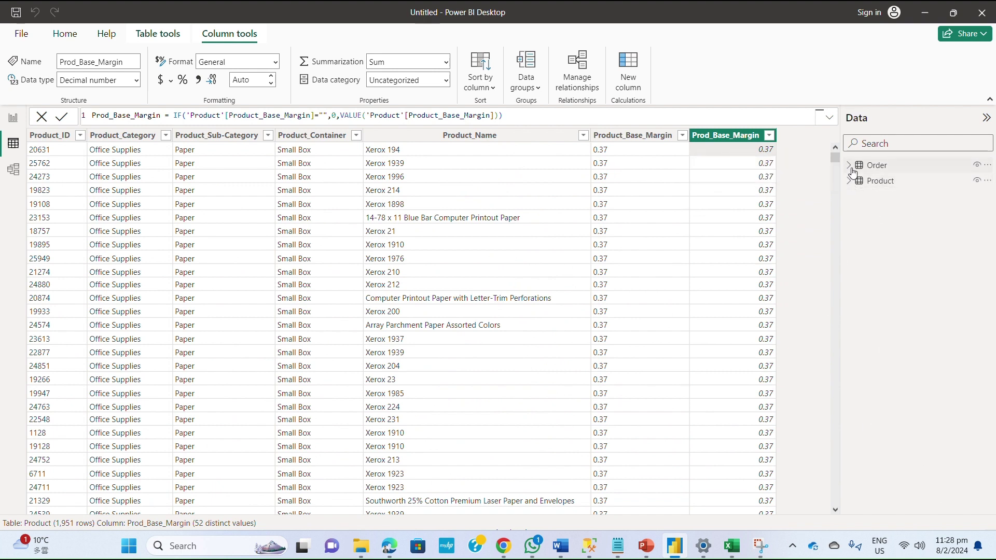
# Switch to the SuperStoreUS-2015 workbook in Excel and review the product, order, location and customer tables in the Star_Schema diagram
pyautogui.click(732, 554)
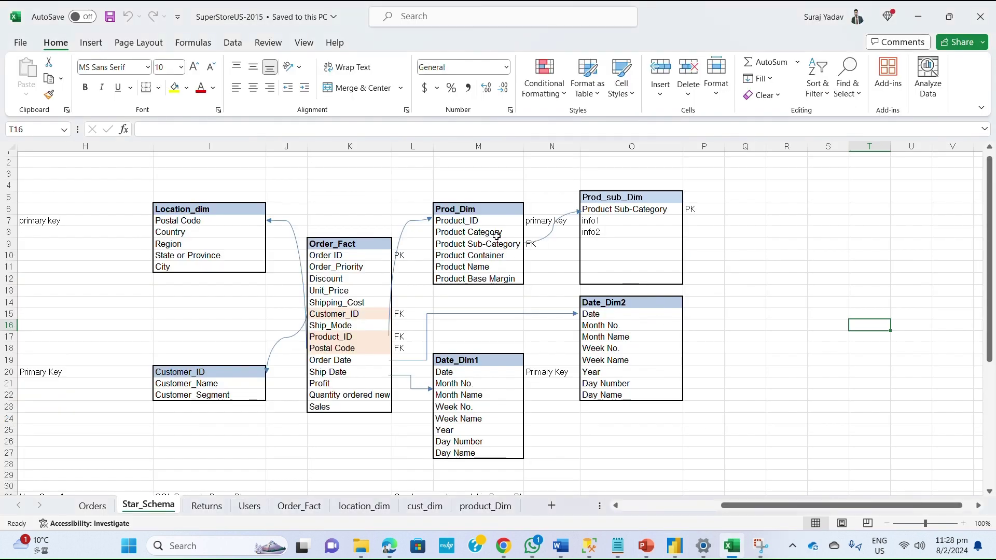
pyautogui.click(455, 210)
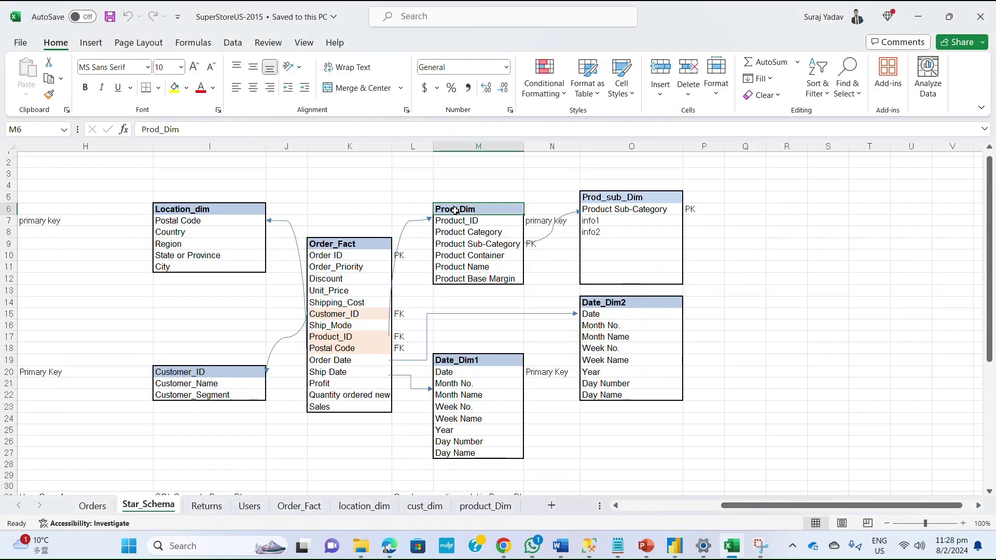
pyautogui.click(341, 245)
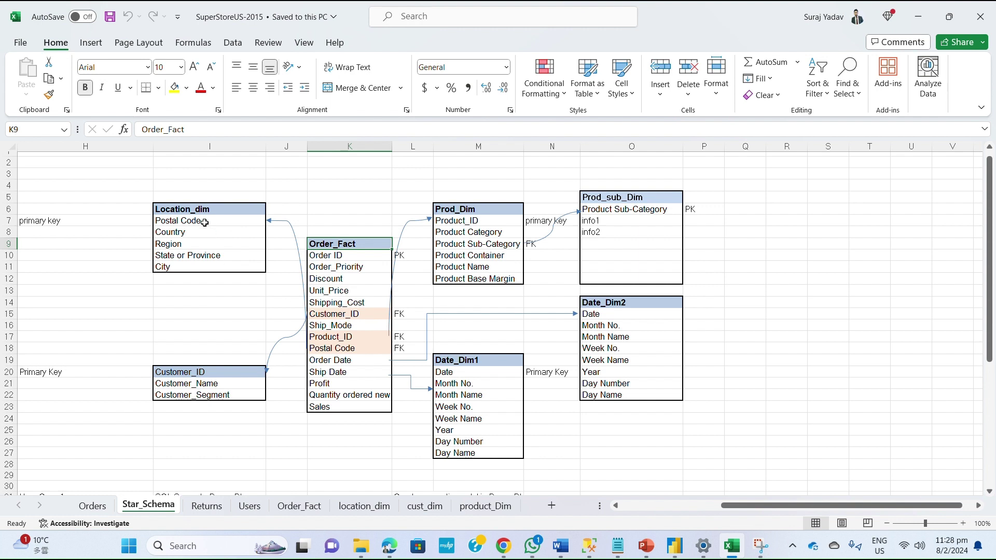
pyautogui.click(188, 210)
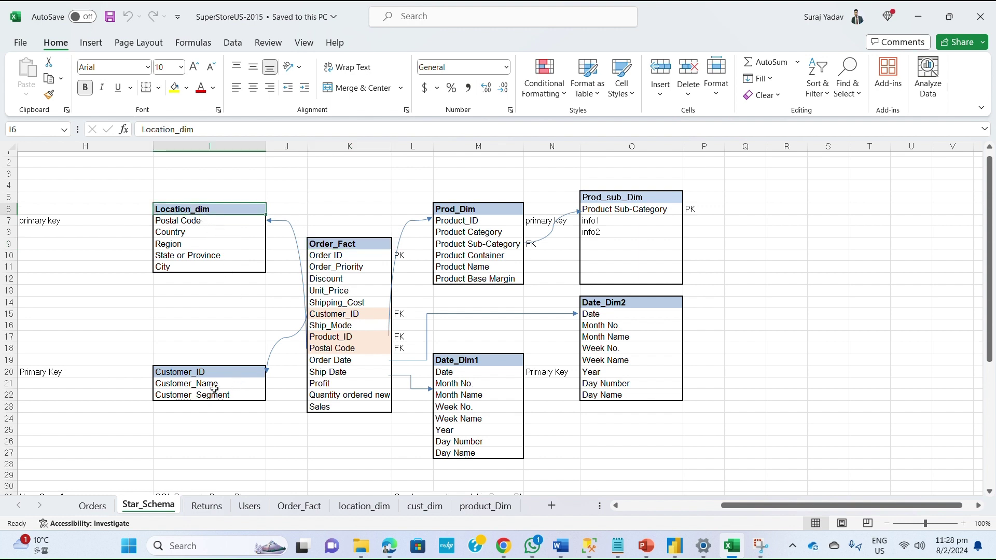
pyautogui.moveTo(207, 373); pyautogui.dragTo(213, 407)
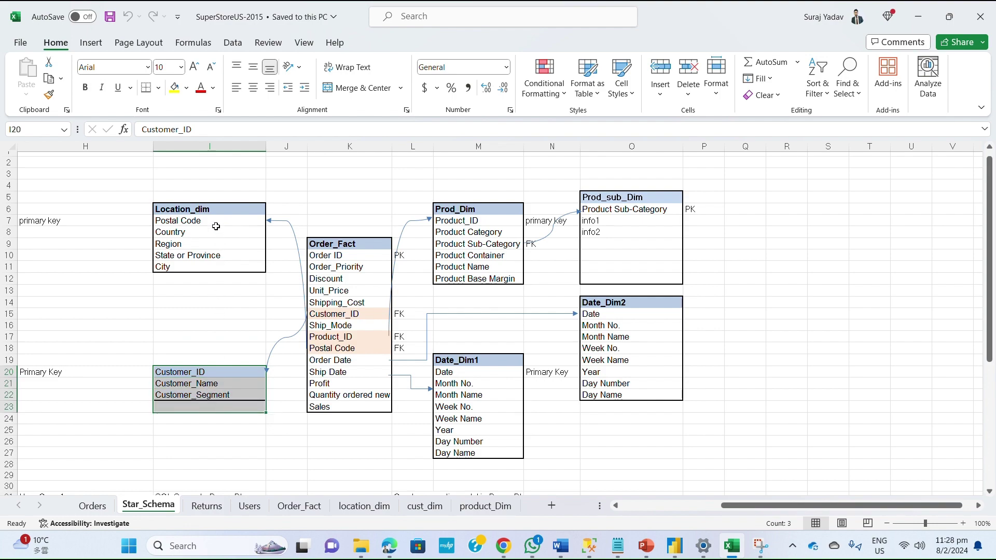
pyautogui.click(737, 550)
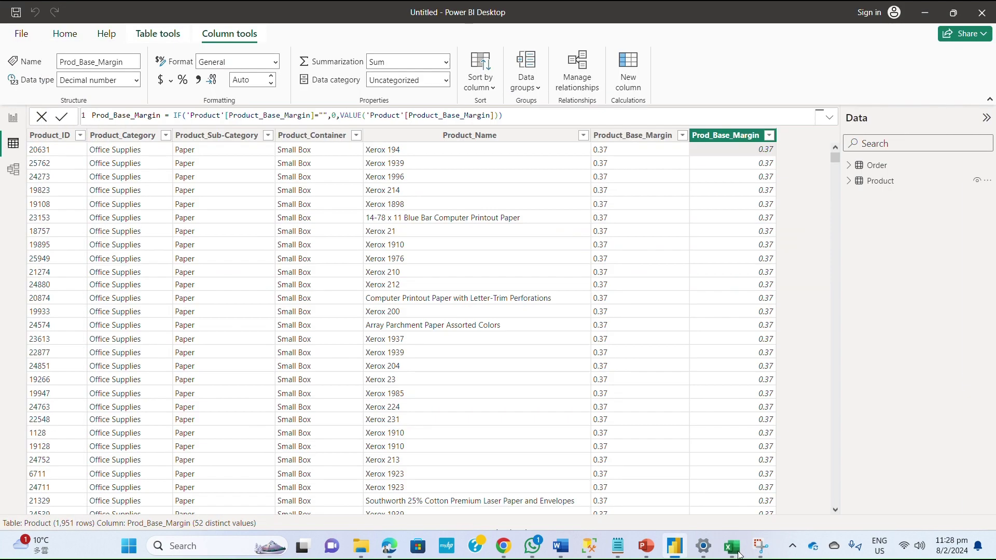
pyautogui.click(731, 545)
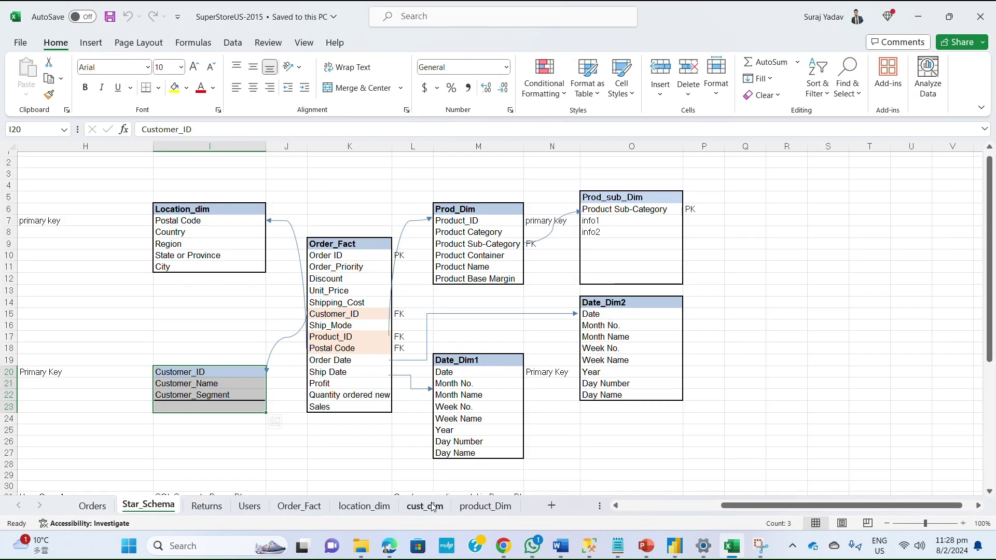
# Open the location_dim sheet and review its country, region, state, city and postal code data
pyautogui.click(364, 505)
pyautogui.click(333, 248)
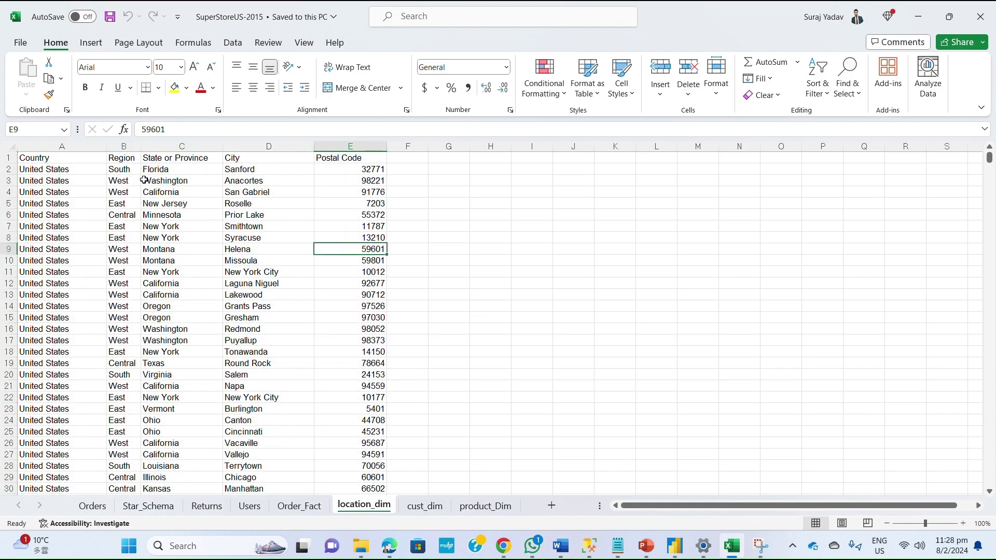
pyautogui.moveTo(990, 160); pyautogui.dragTo(990, 156)
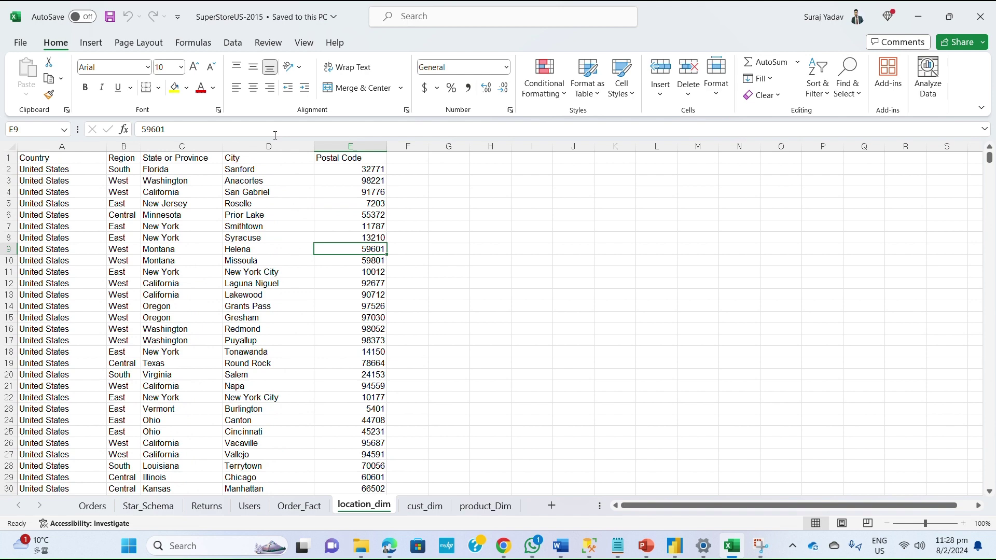
pyautogui.click(81, 161)
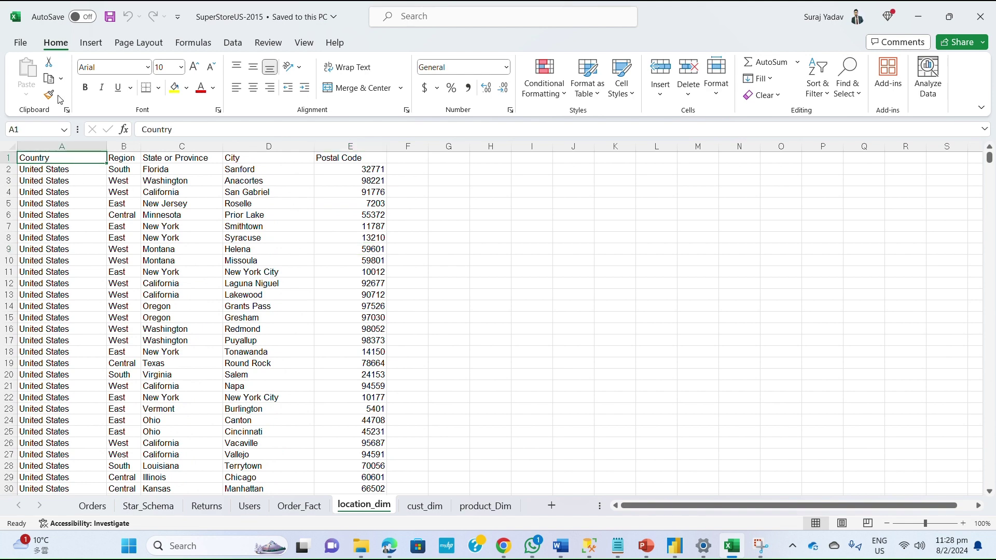
pyautogui.click(21, 43)
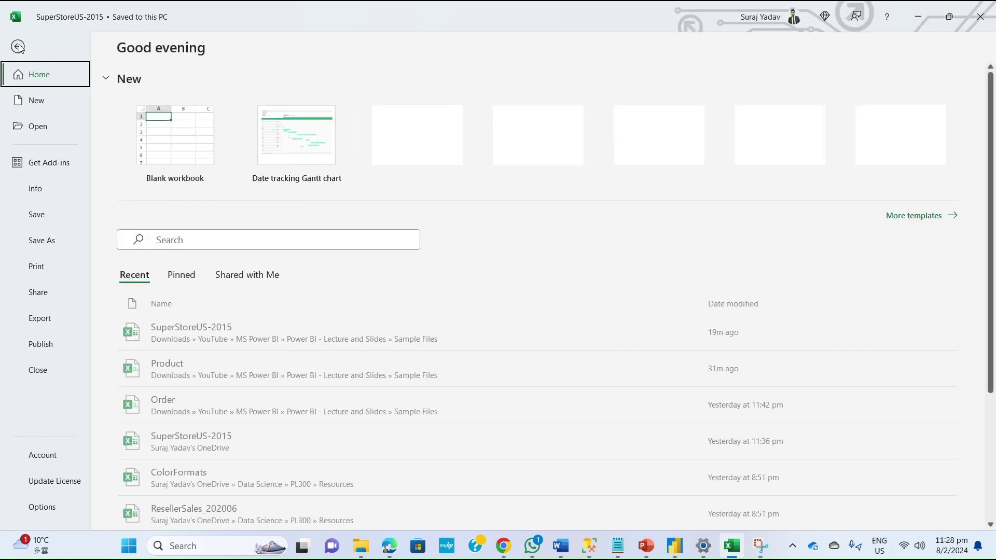
pyautogui.click(25, 46)
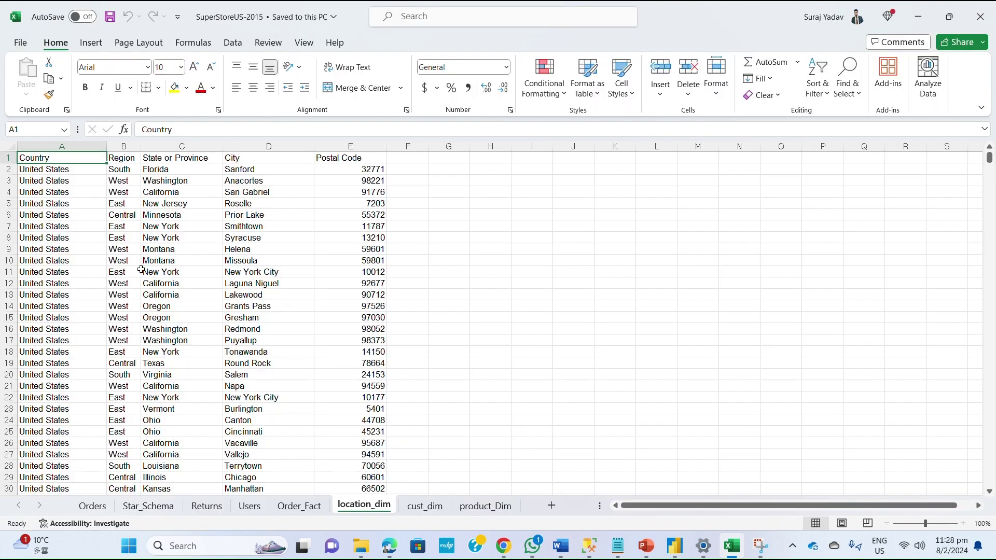
# Copy the location_dim sheet into a new workbook
pyautogui.rightClick(361, 503)
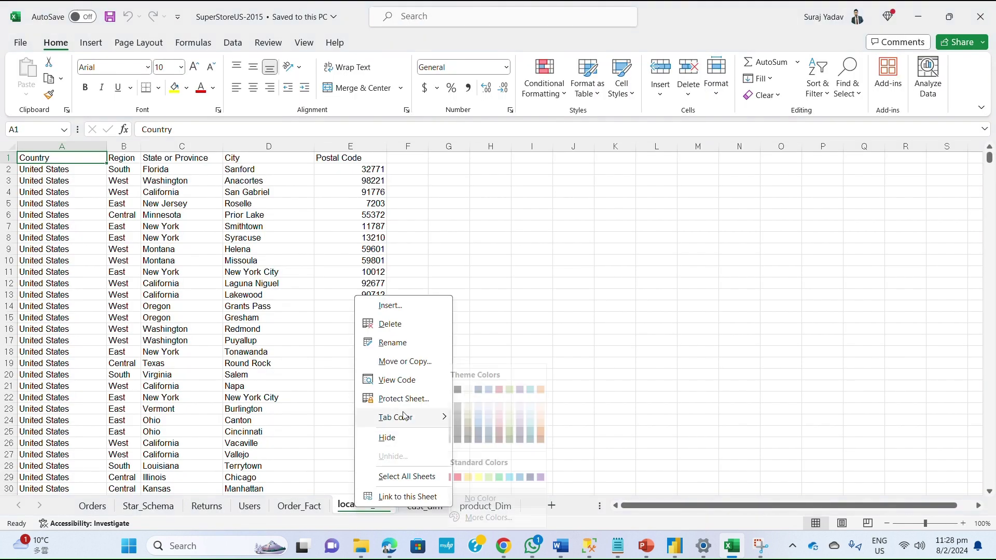
pyautogui.click(415, 361)
pyautogui.click(330, 435)
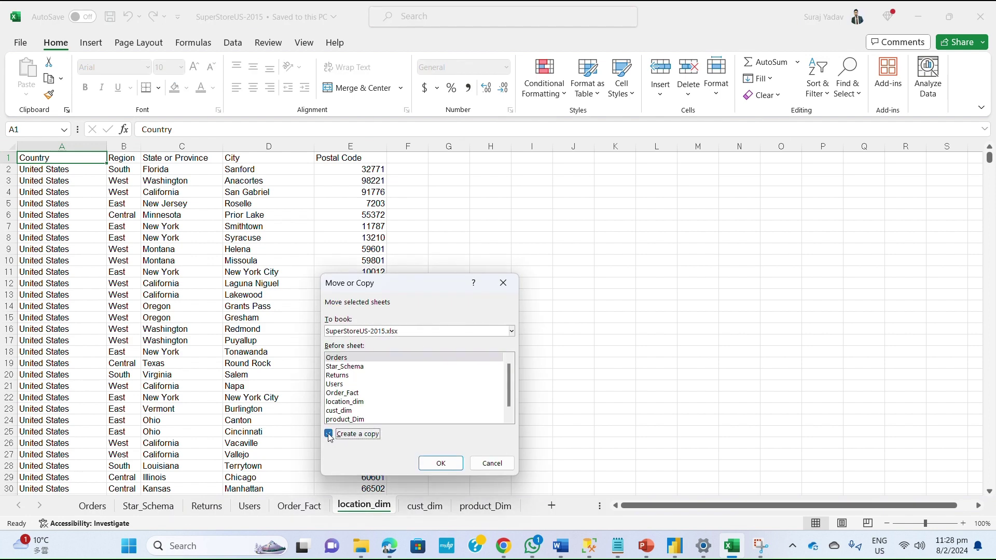
pyautogui.click(404, 331)
pyautogui.click(397, 345)
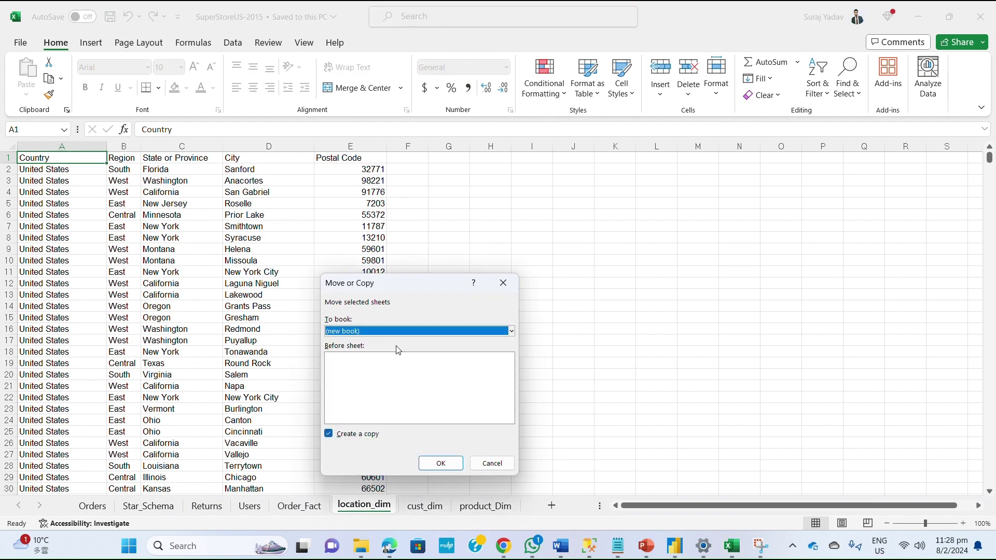
pyautogui.click(441, 463)
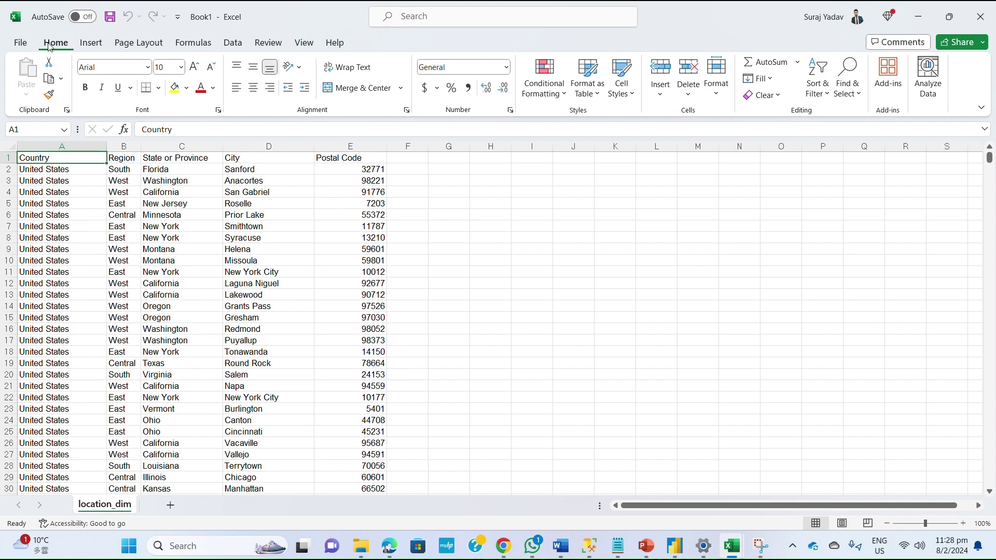
# Save the new workbook to the Desktop as Location in CSV (Comma delimited) format and close it
pyautogui.click(21, 42)
pyautogui.click(52, 244)
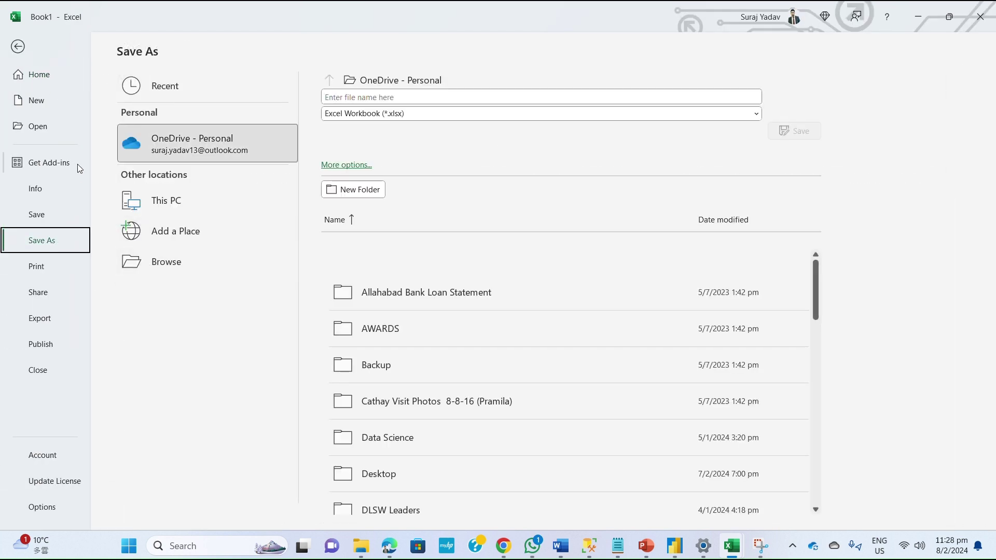
pyautogui.click(151, 267)
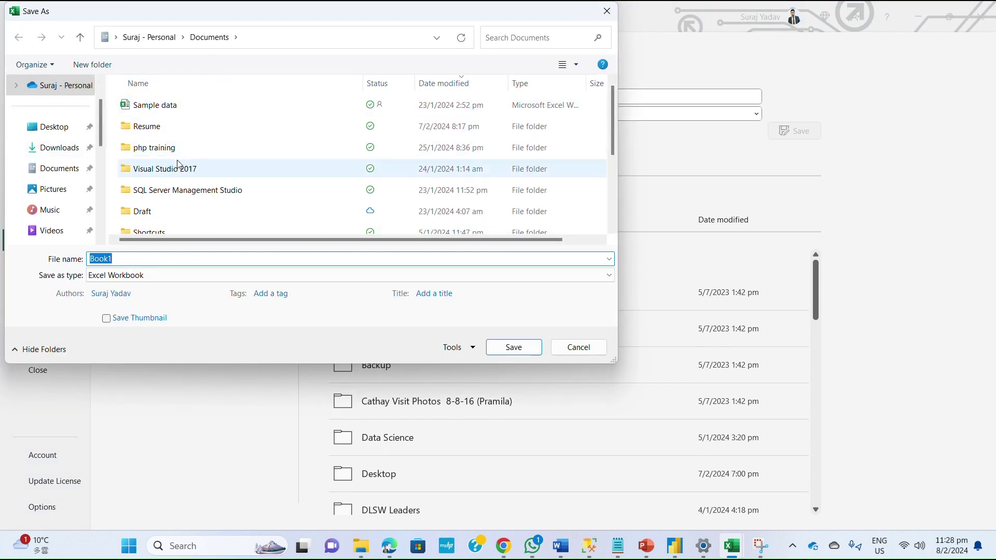
pyautogui.click(68, 134)
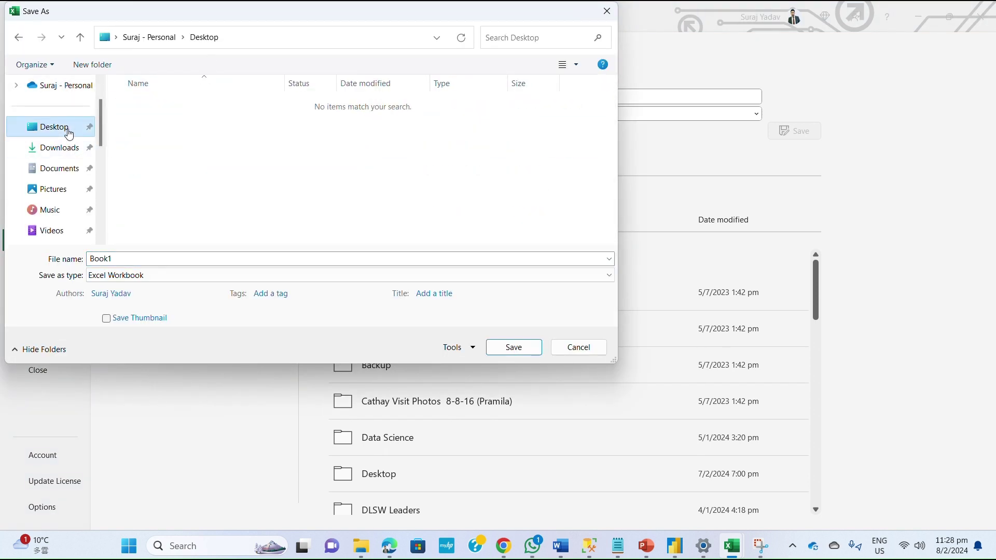
pyautogui.click(156, 275)
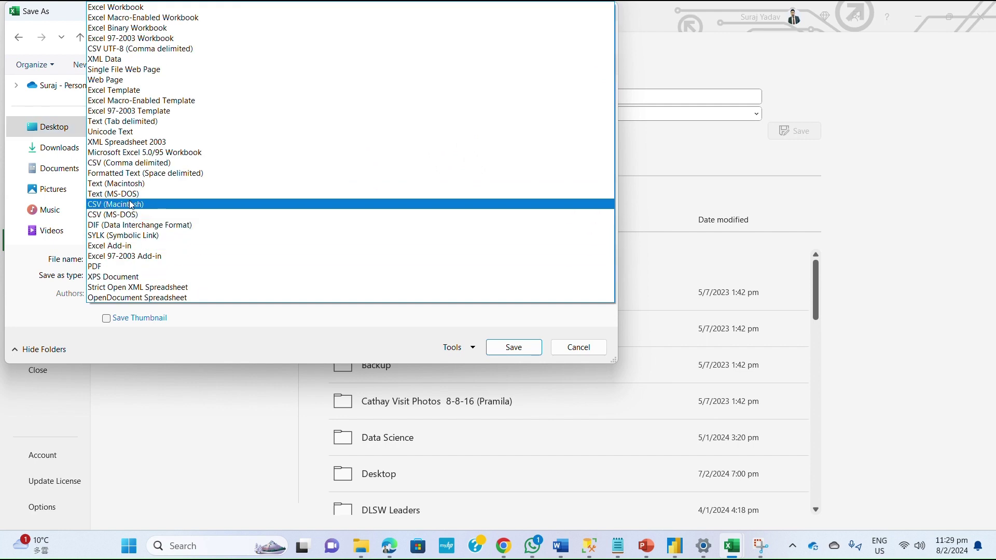
pyautogui.click(133, 163)
pyautogui.doubleClick(132, 259)
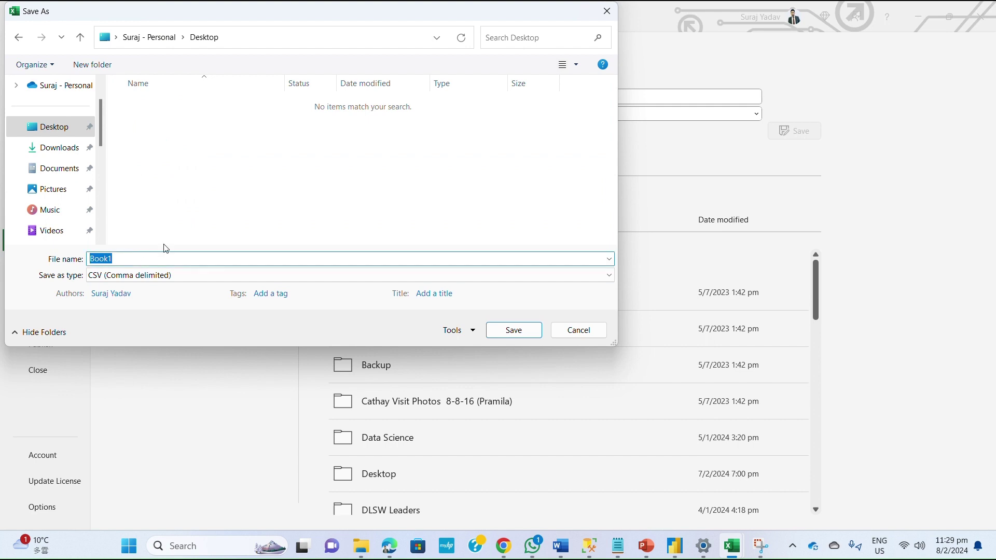
pyautogui.write('Location')
pyautogui.click(513, 331)
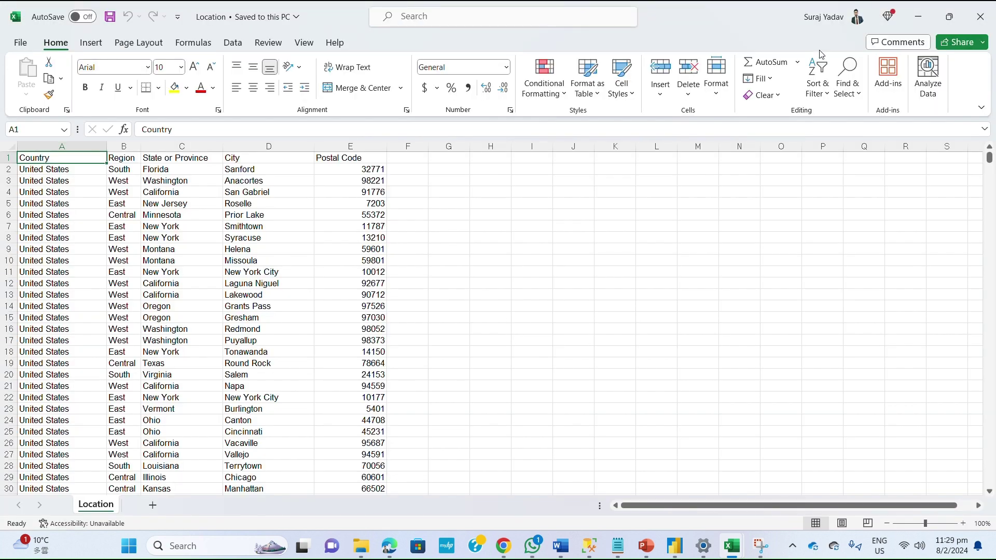
pyautogui.click(980, 17)
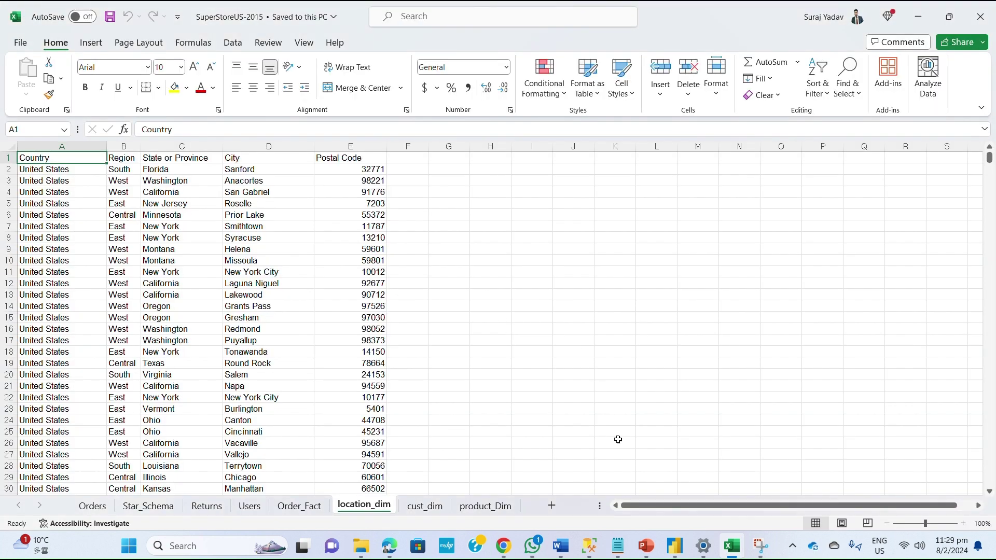
# Switch to Power BI Desktop and load the Location CSV file from the Desktop with the Comma delimiter
pyautogui.click(679, 550)
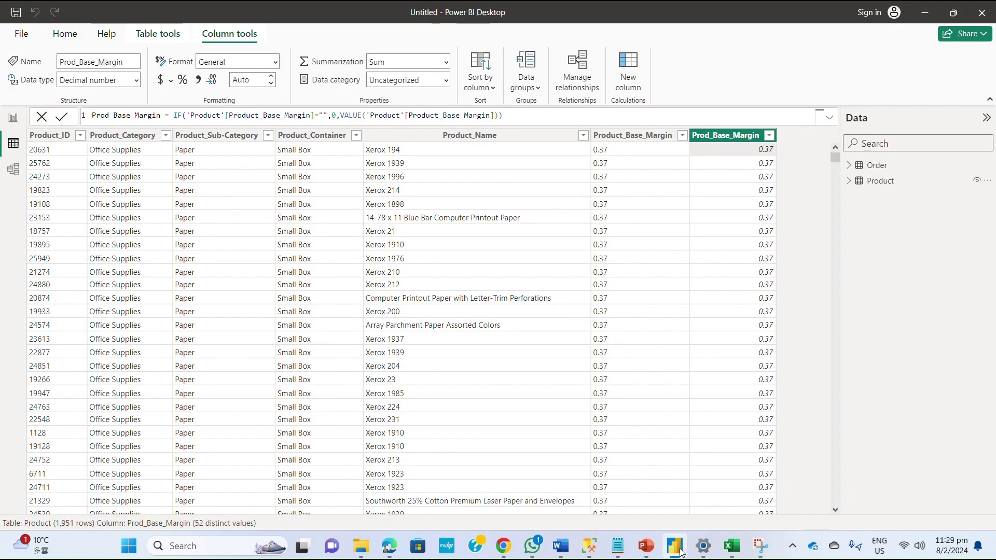
pyautogui.click(64, 34)
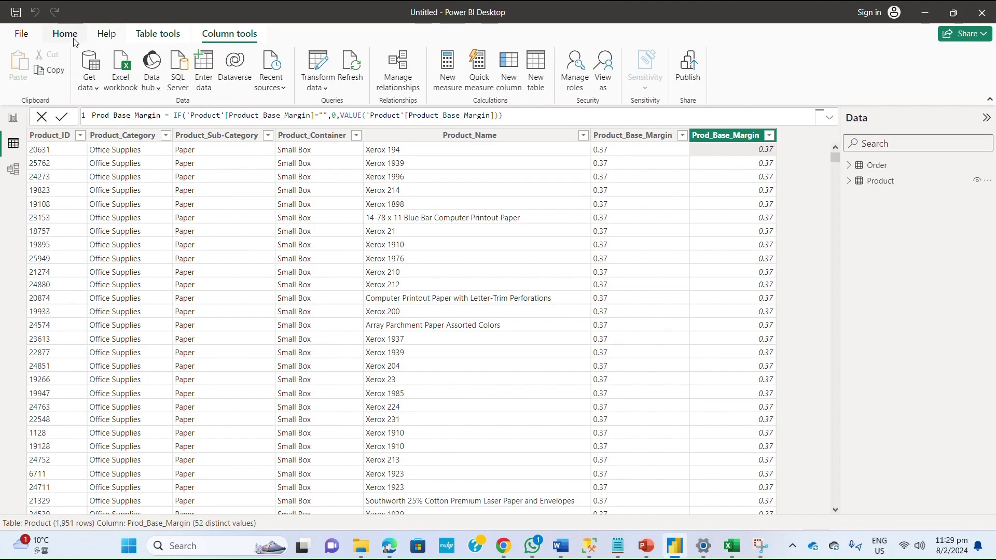
pyautogui.click(90, 79)
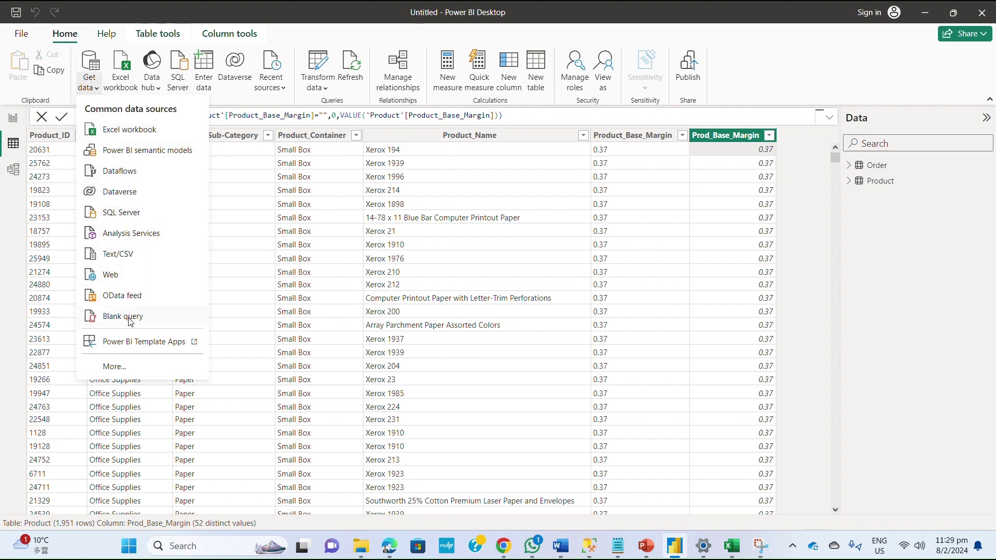
pyautogui.click(137, 254)
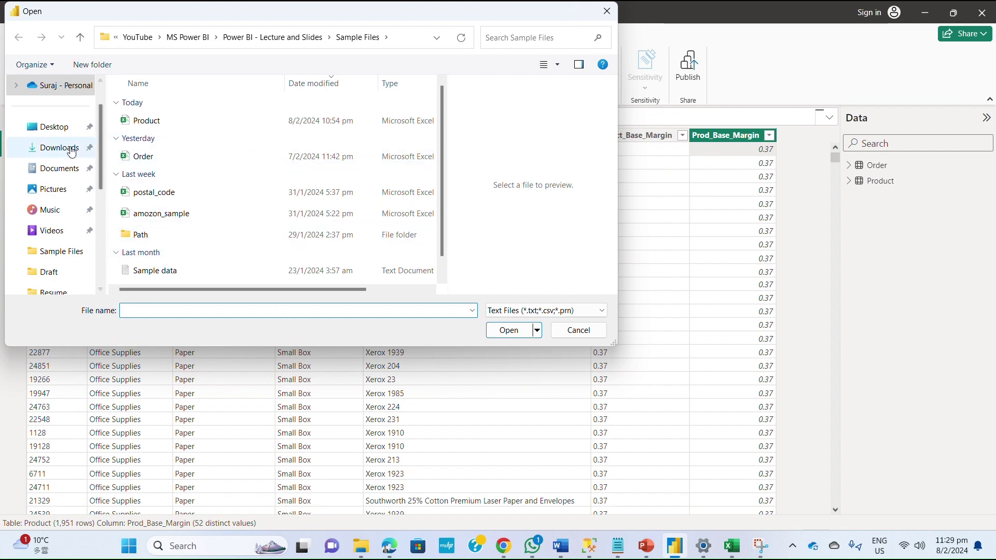
pyautogui.click(70, 149)
pyautogui.click(66, 129)
pyautogui.click(155, 105)
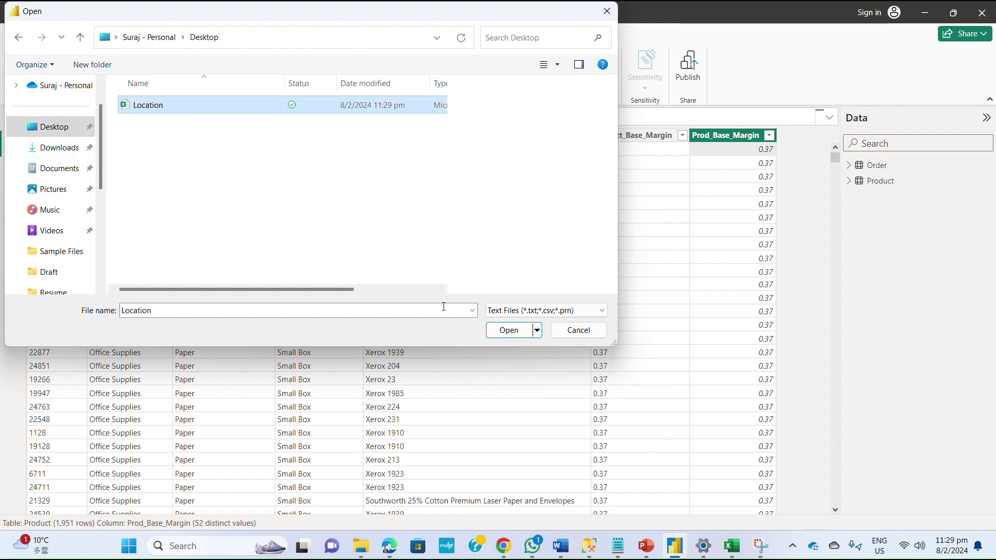
pyautogui.click(511, 330)
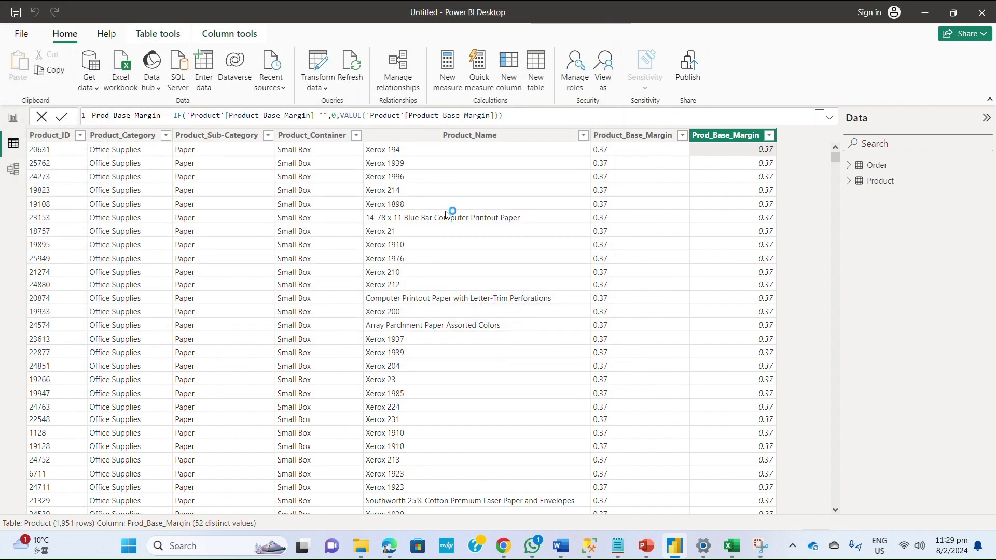
pyautogui.moveTo(699, 228)
pyautogui.mouseDown()
pyautogui.moveTo(695, 328)
pyautogui.moveTo(704, 231)
pyautogui.mouseUp()
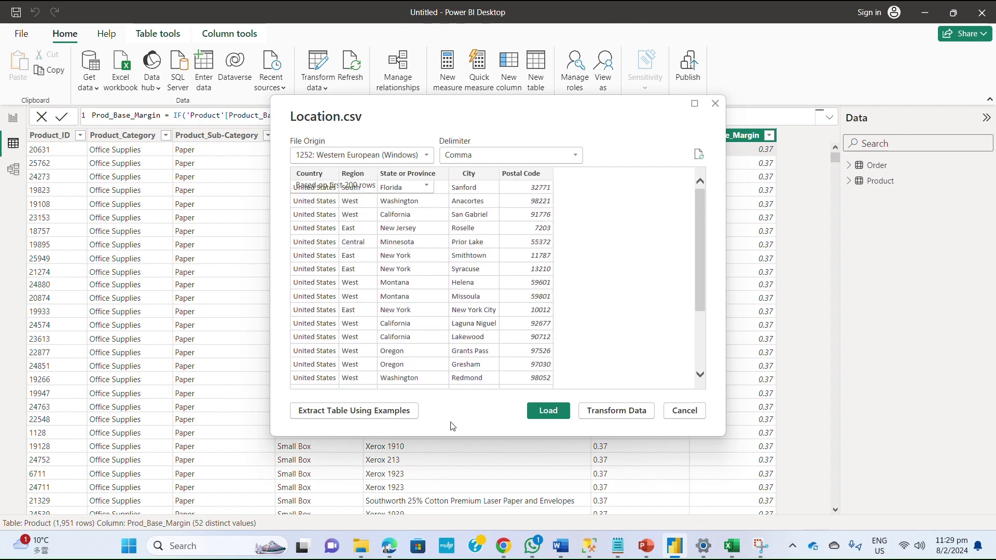
pyautogui.click(548, 410)
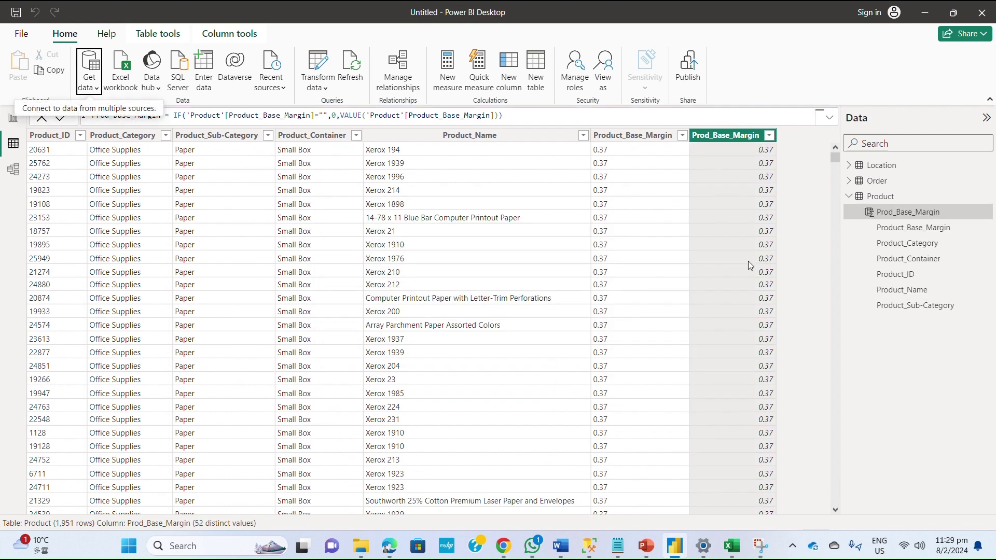
# Set the data type of the Location table's Postal Code column to Text, and collapse the Location and Product tables in the field list
pyautogui.click(849, 166)
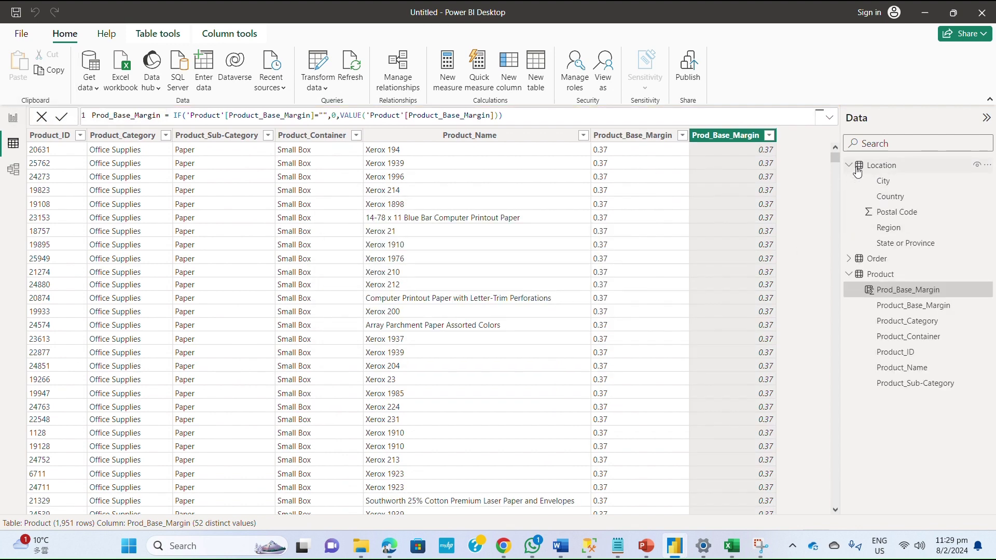
pyautogui.click(857, 171)
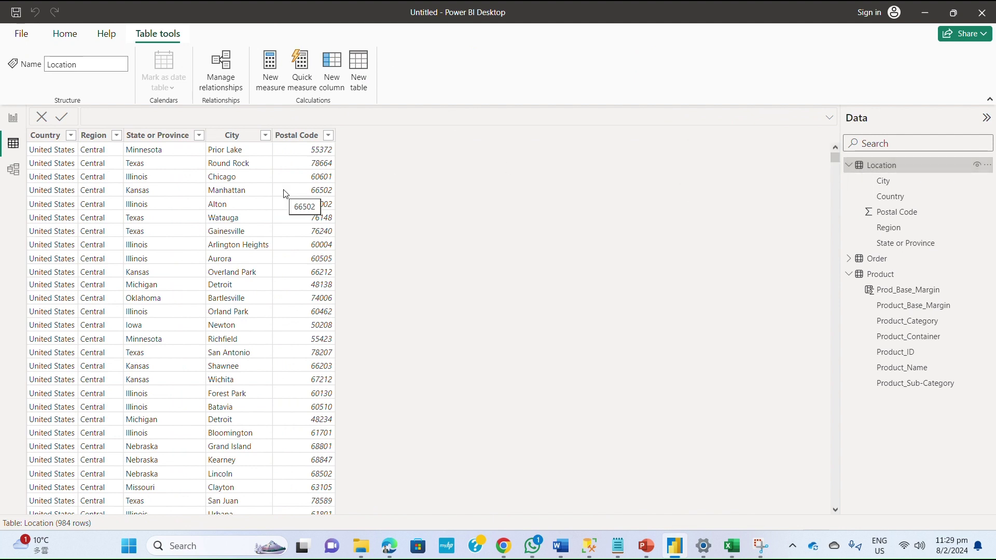
pyautogui.click(301, 136)
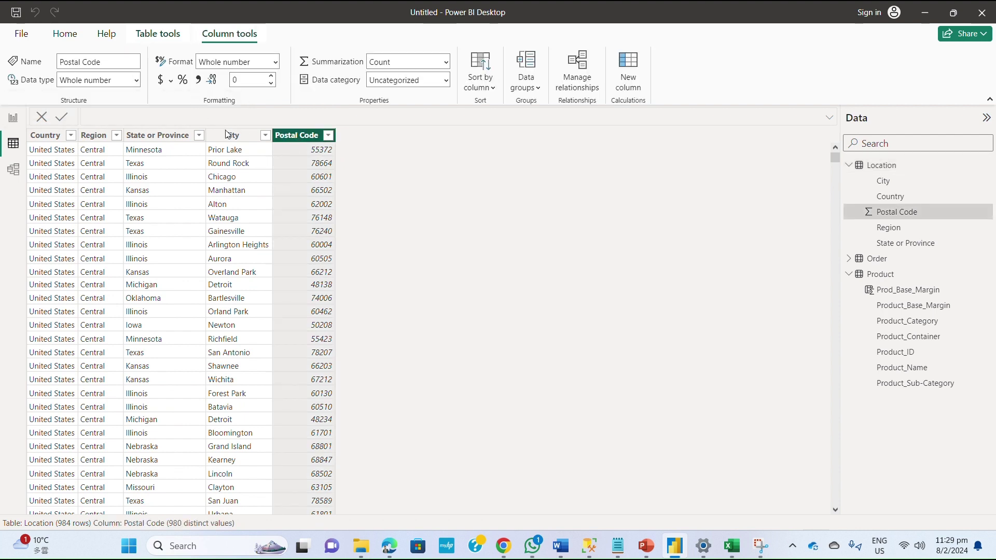
pyautogui.click(137, 80)
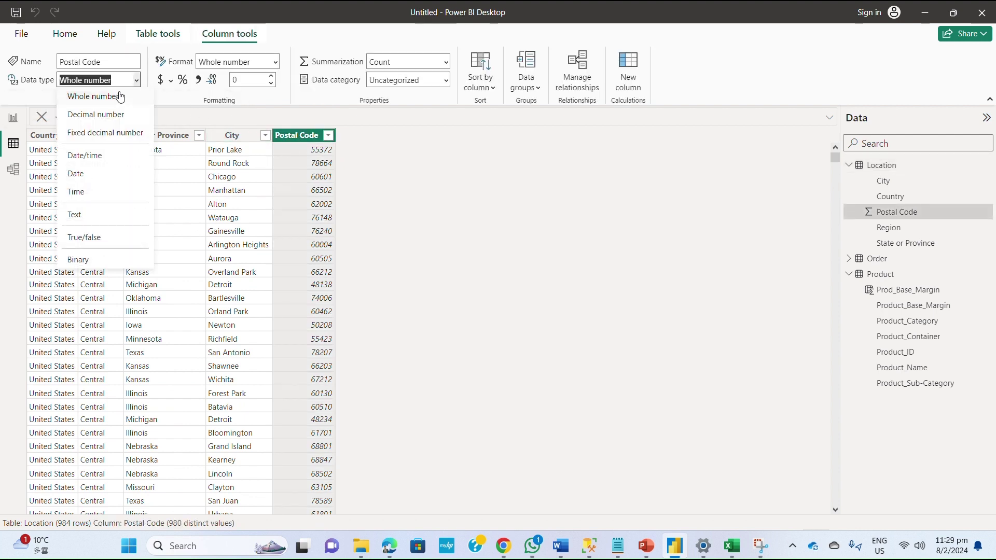
pyautogui.click(108, 215)
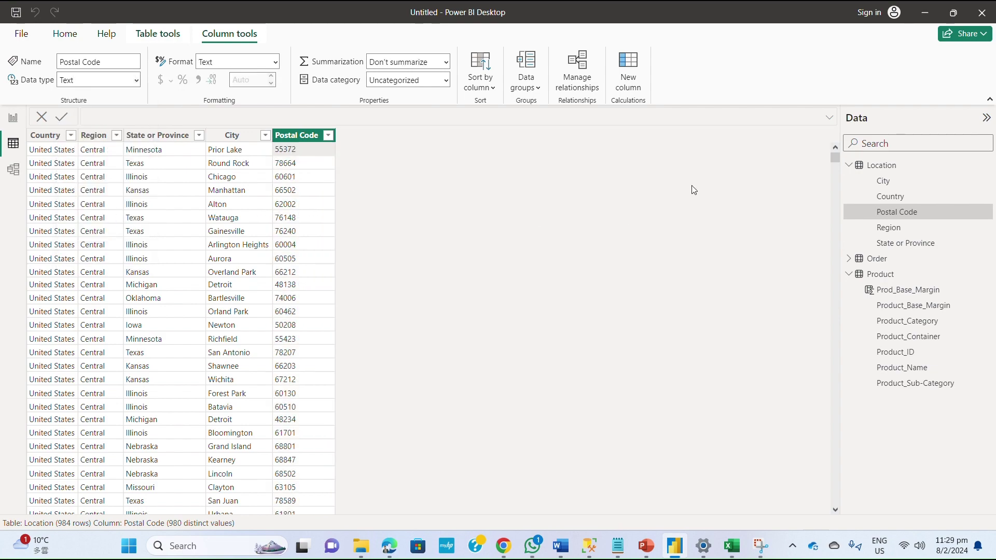
pyautogui.moveTo(834, 162)
pyautogui.mouseDown()
pyautogui.moveTo(836, 501)
pyautogui.moveTo(857, 513)
pyautogui.moveTo(836, 156)
pyautogui.mouseUp()
pyautogui.click(848, 165)
pyautogui.click(848, 196)
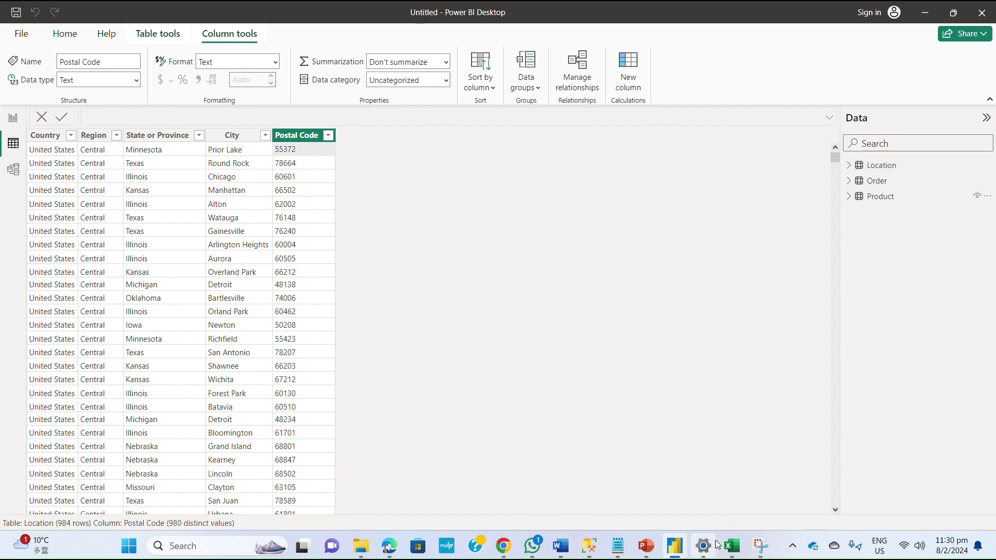
# Switch to the SuperStoreUS-2015 workbook in Excel, open the cust_dim sheet and widen its Customer_ID column
pyautogui.click(737, 550)
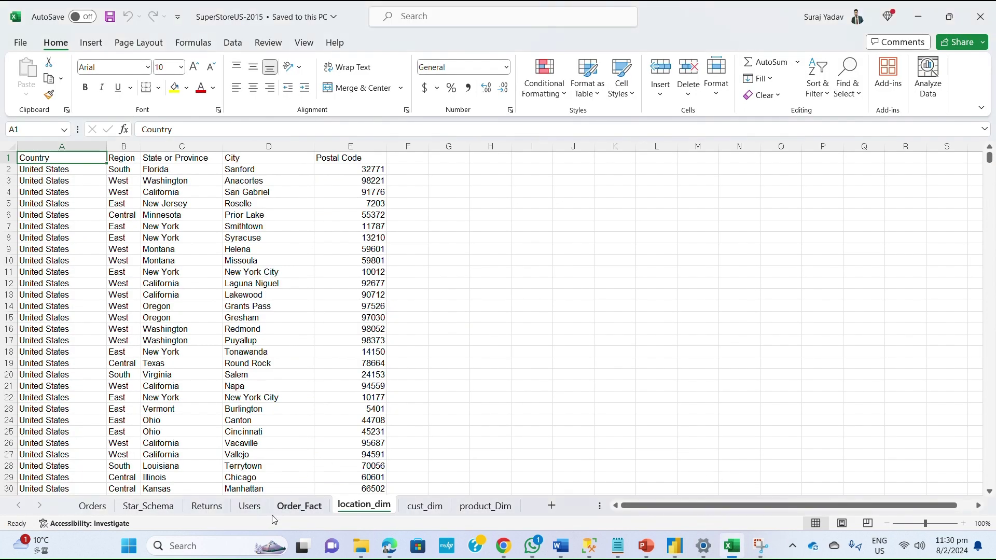
pyautogui.click(429, 512)
pyautogui.click(160, 229)
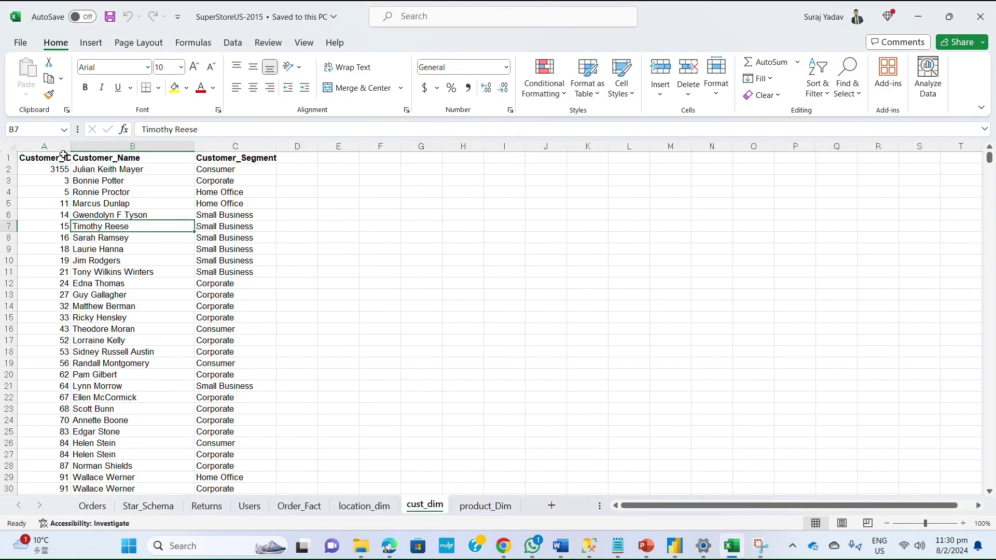
pyautogui.moveTo(68, 150); pyautogui.dragTo(83, 150)
# Copy the cust_dim sheet into a new workbook
pyautogui.moveTo(389, 545)
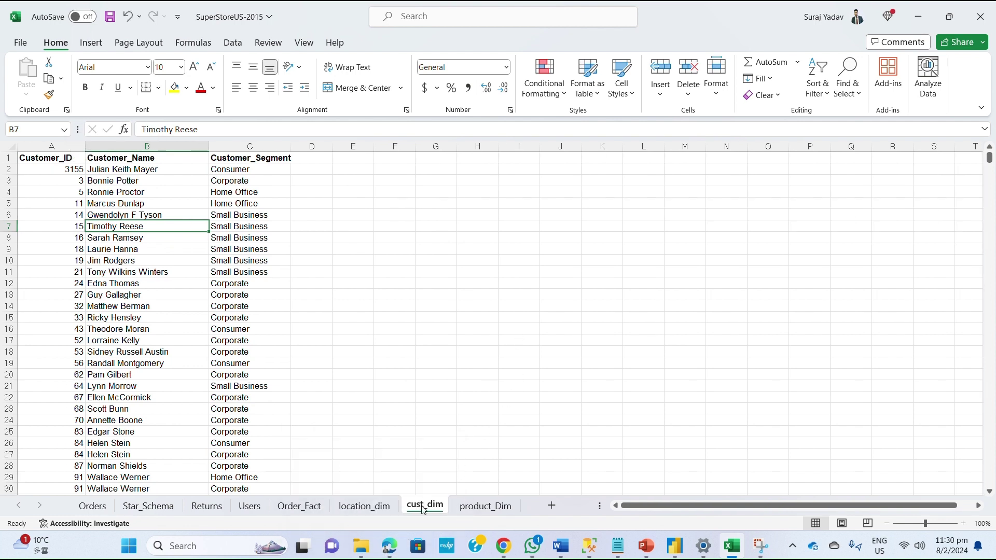
pyautogui.rightClick(424, 509)
pyautogui.click(461, 362)
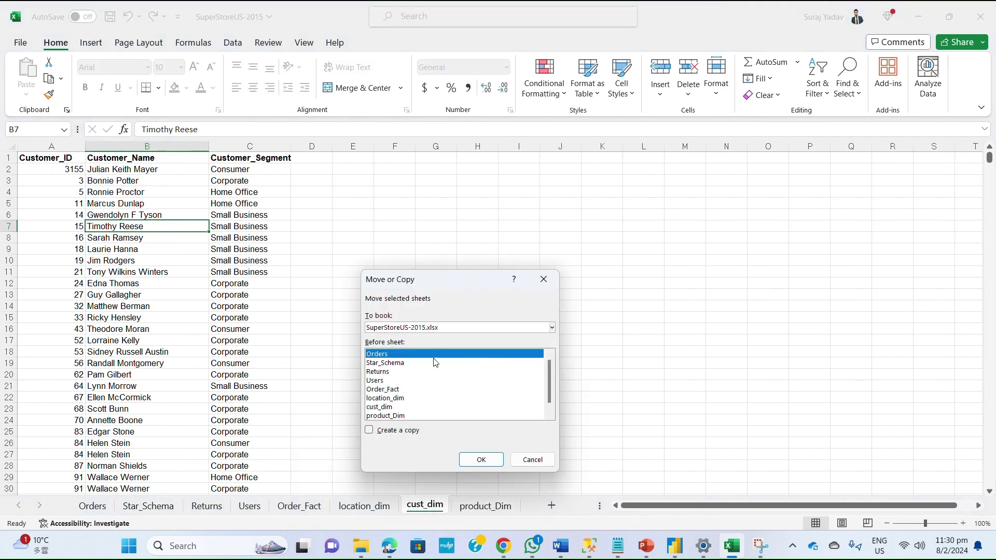
pyautogui.click(386, 327)
pyautogui.click(386, 340)
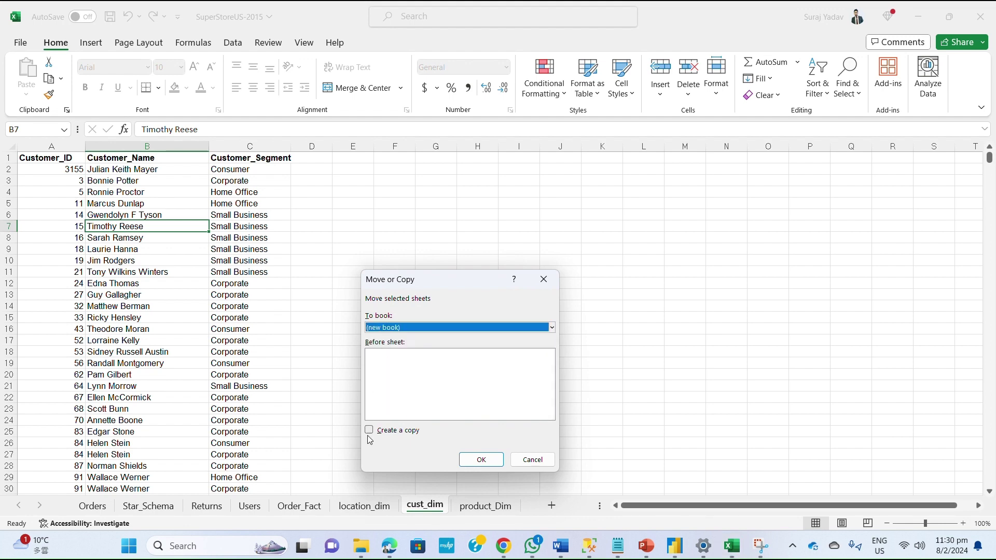
pyautogui.click(369, 429)
pyautogui.click(481, 460)
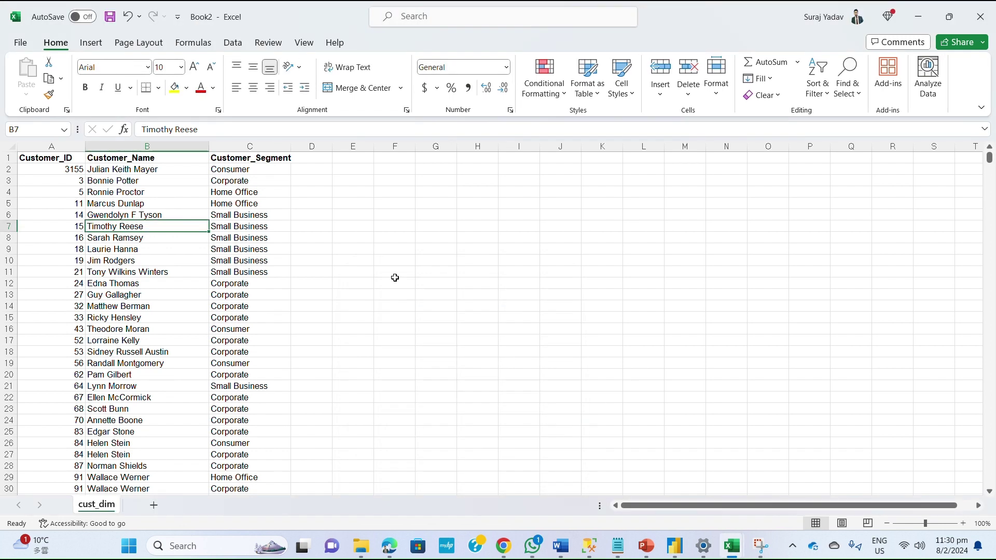
# Save the cust_dim copy to the Desktop as Customer in CSV (Comma delimited) format, close it and return to Power BI Desktop
pyautogui.click(21, 42)
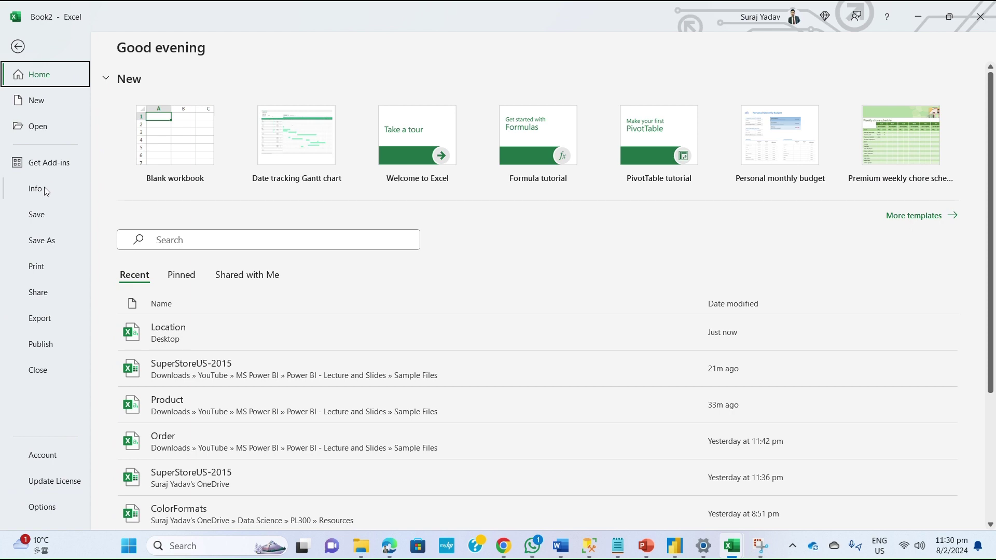
pyautogui.click(41, 240)
pyautogui.click(165, 260)
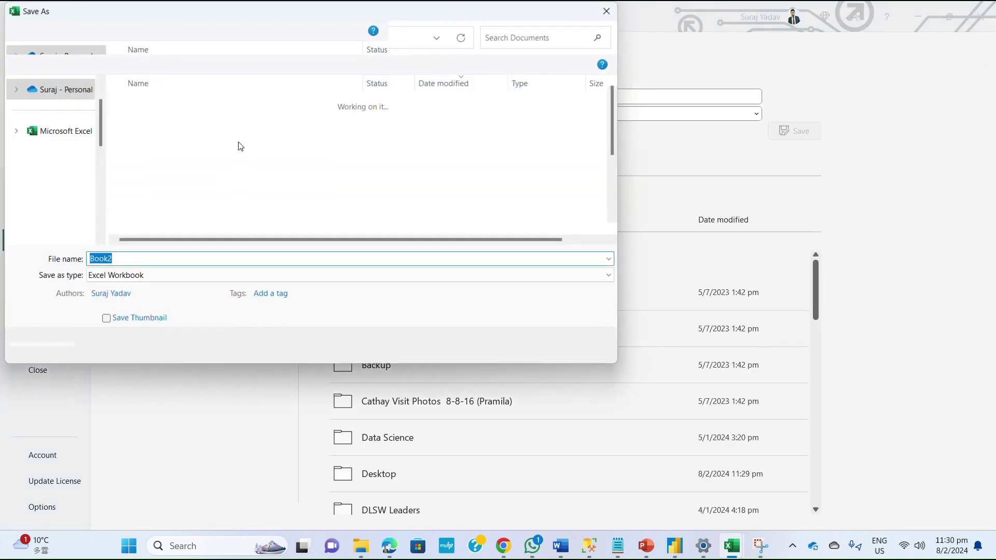
pyautogui.click(57, 129)
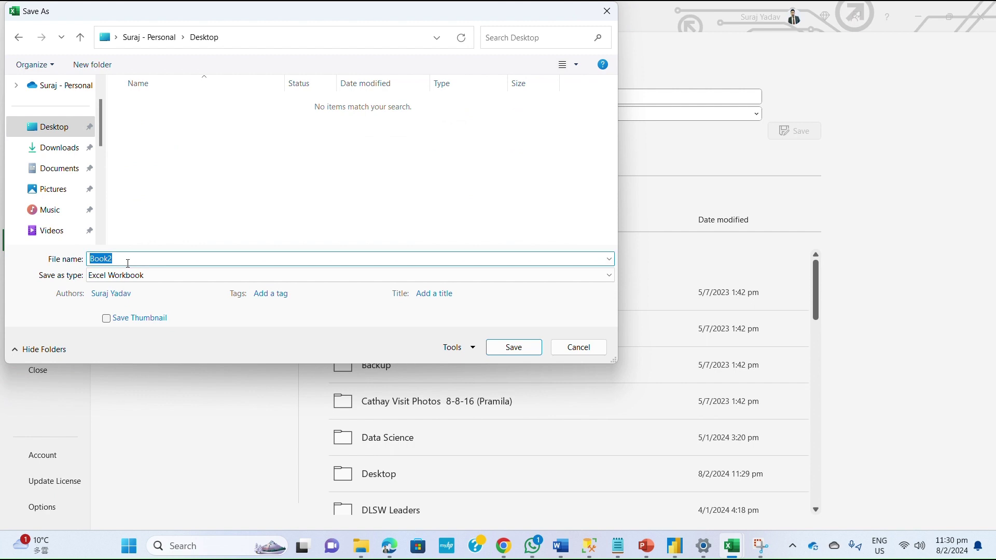
pyautogui.write('Customer')
pyautogui.click(110, 274)
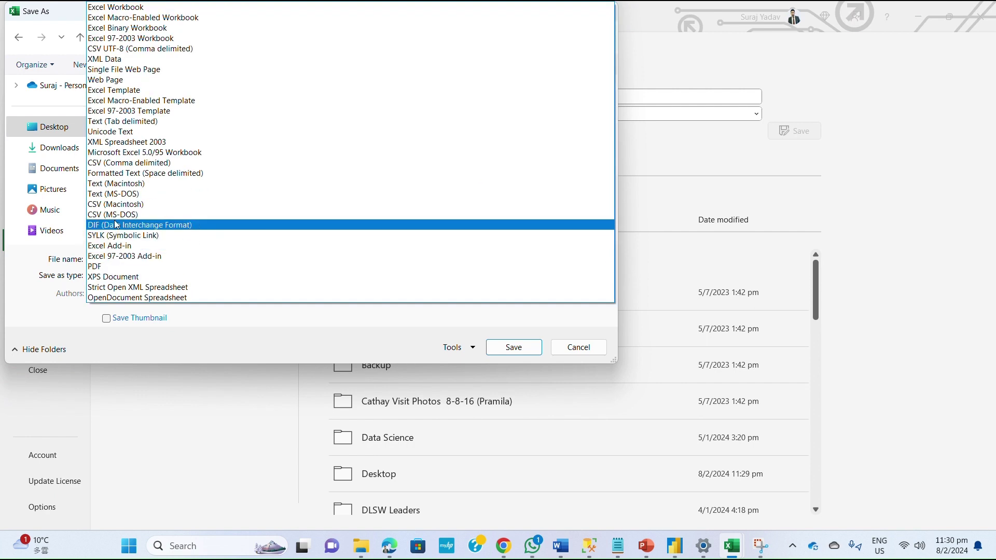
pyautogui.click(124, 163)
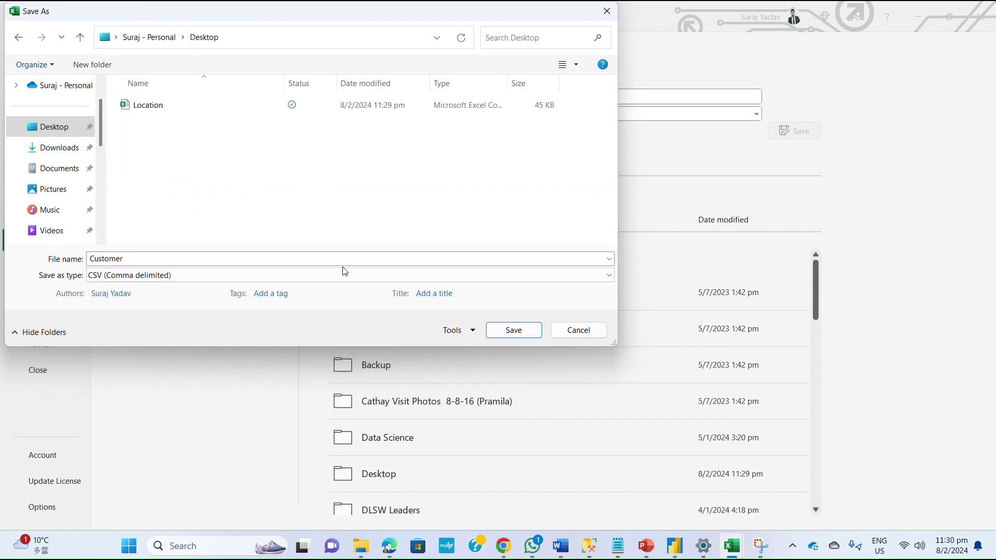
pyautogui.click(505, 332)
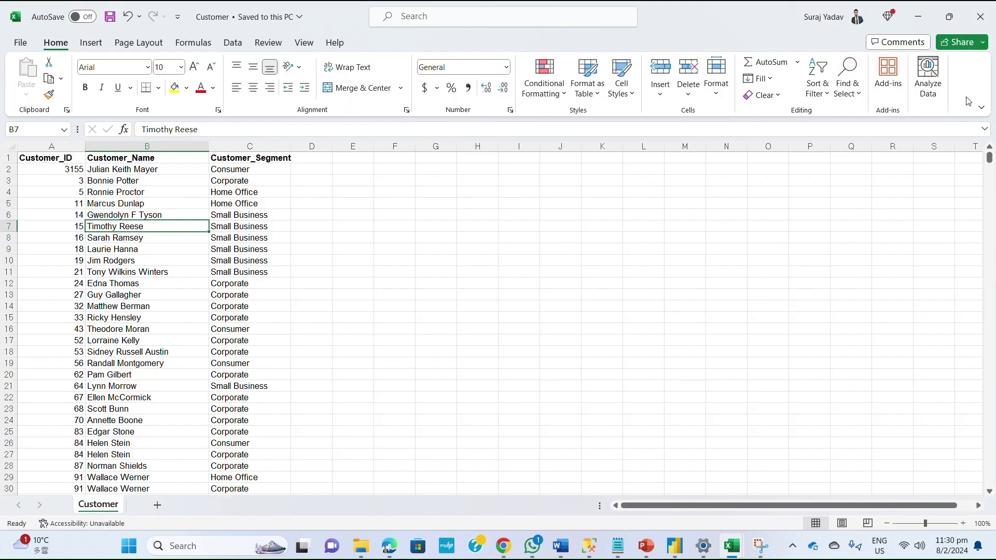
pyautogui.click(977, 14)
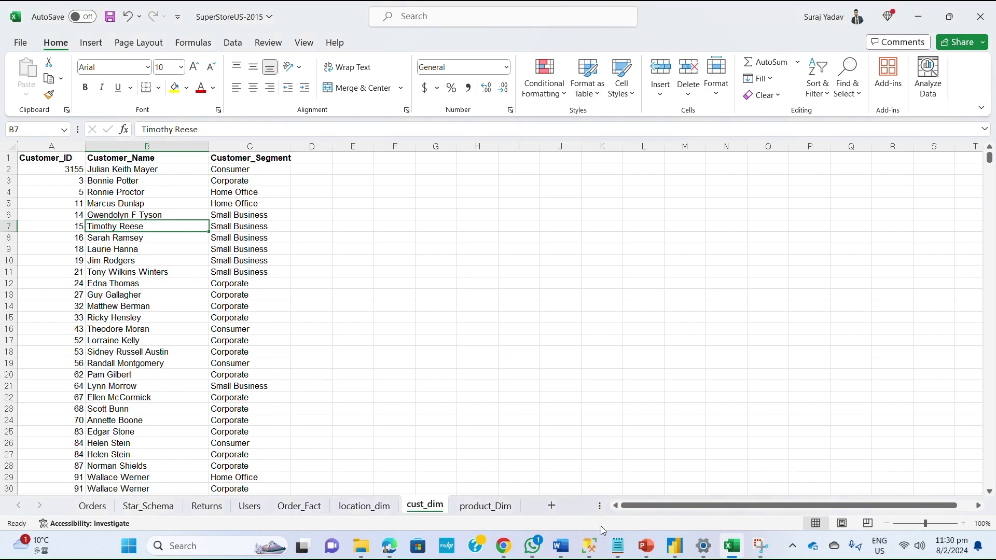
pyautogui.click(676, 547)
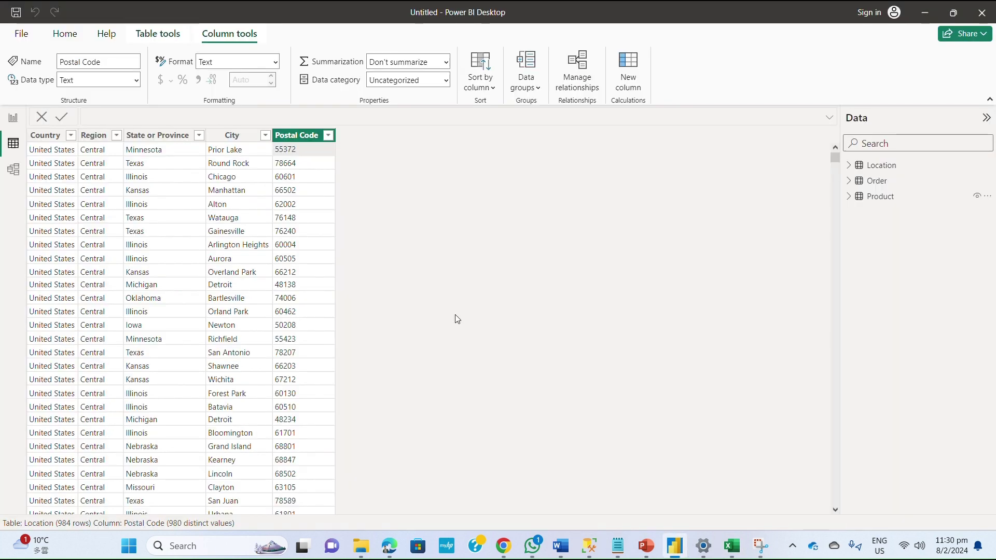
# Load the Customer CSV file from the Desktop into the model and look through the rows of the Customer table
pyautogui.click(66, 34)
pyautogui.click(96, 88)
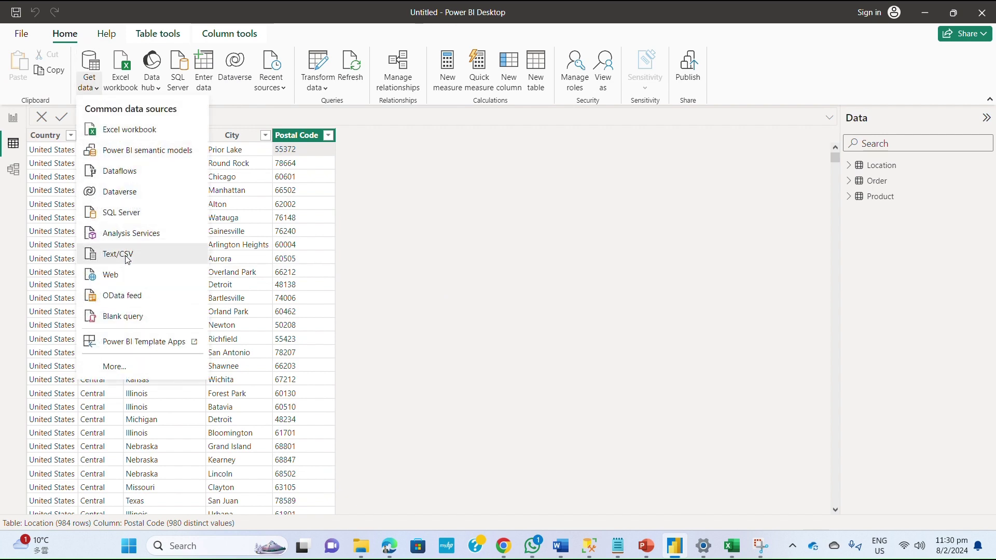
pyautogui.click(119, 254)
pyautogui.click(156, 105)
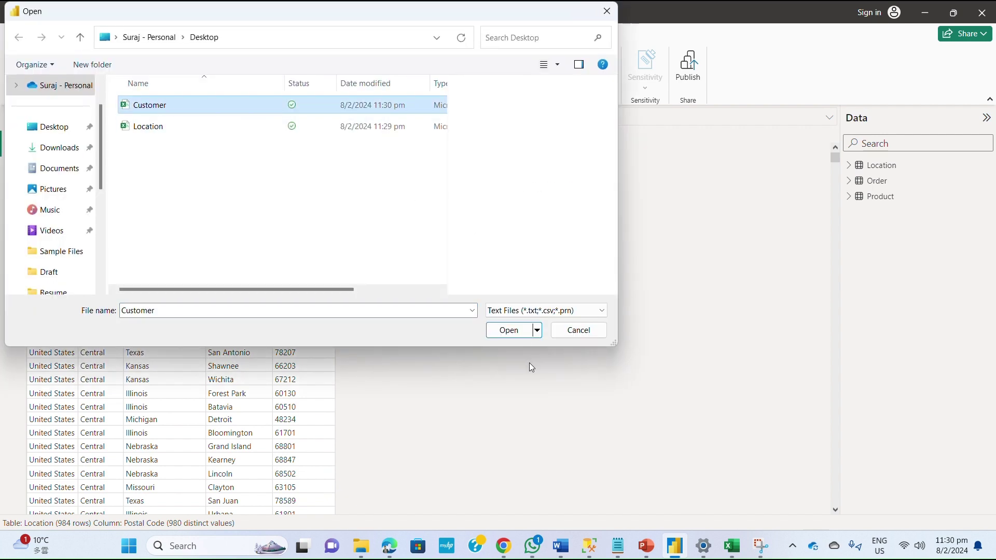
pyautogui.click(527, 331)
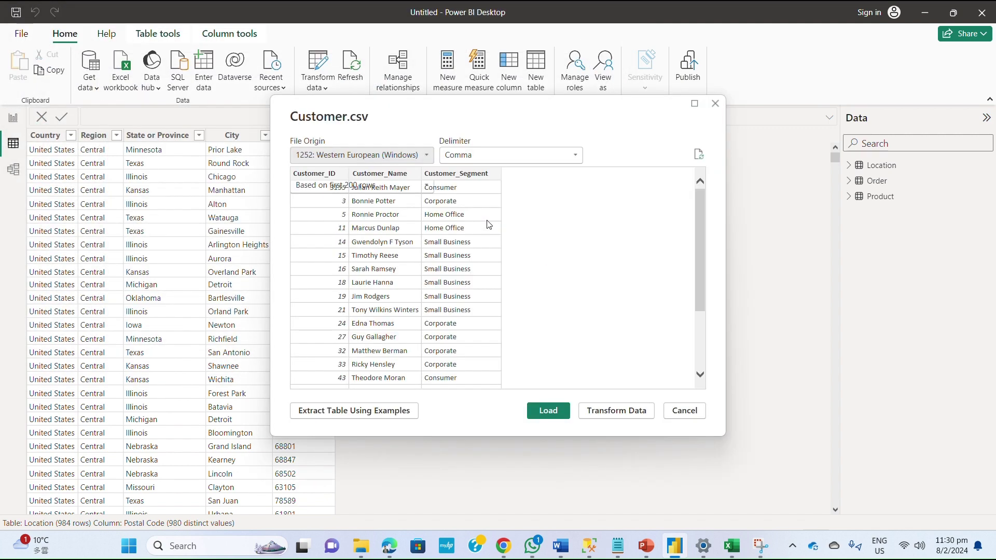
pyautogui.click(546, 411)
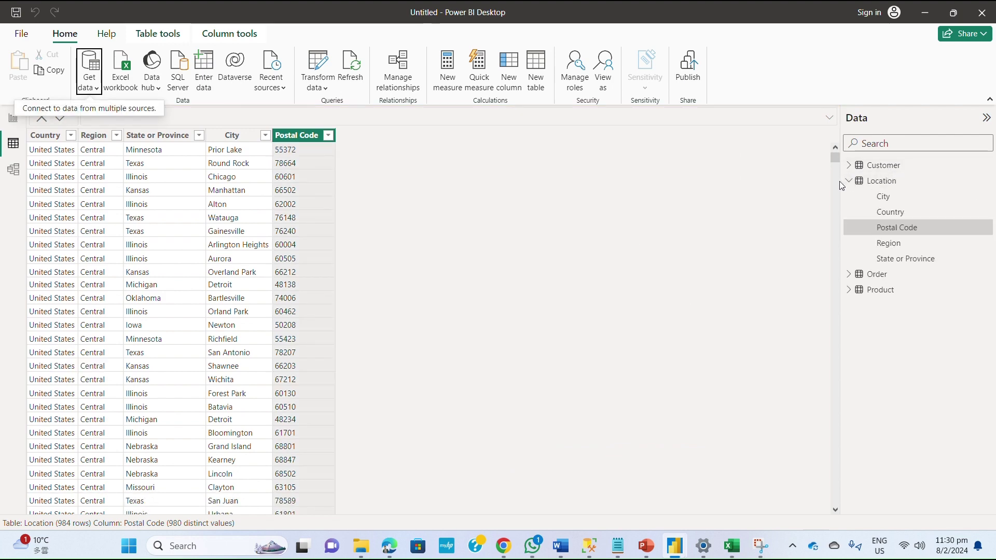
pyautogui.click(862, 168)
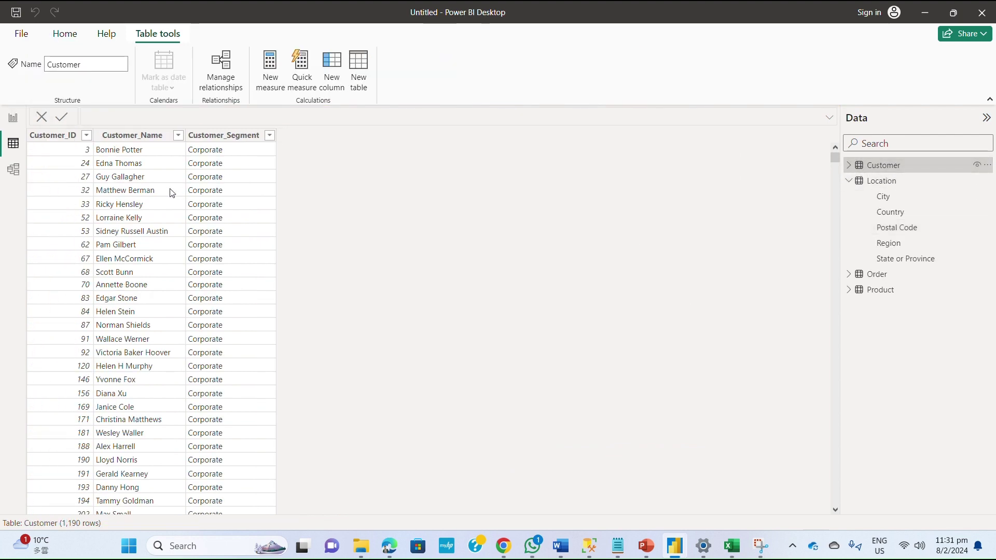
pyautogui.scroll(-20, 115, 204)
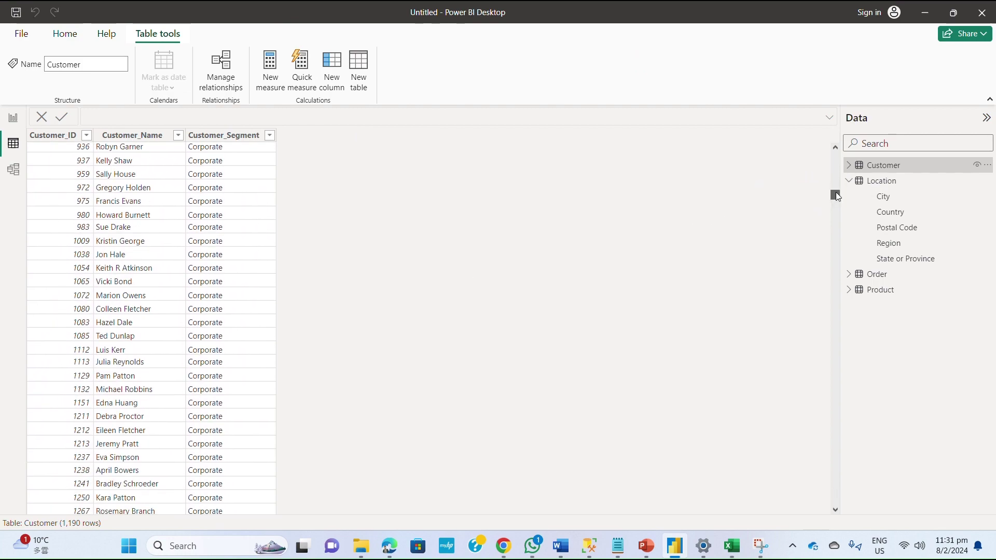
pyautogui.moveTo(835, 193); pyautogui.dragTo(312, 147)
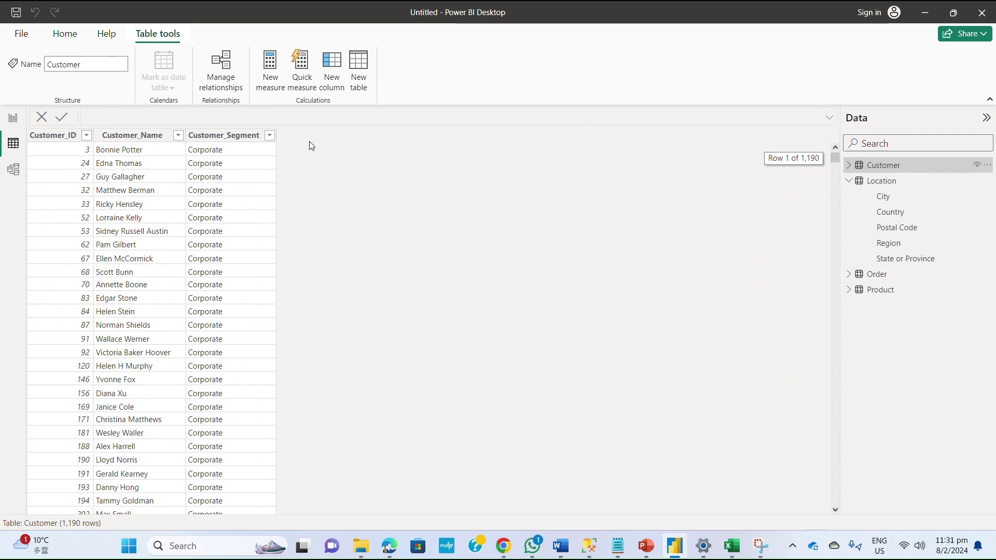
# Switch to the model diagram and collapse the Properties and Data panes to make room for the tables
pyautogui.click(14, 171)
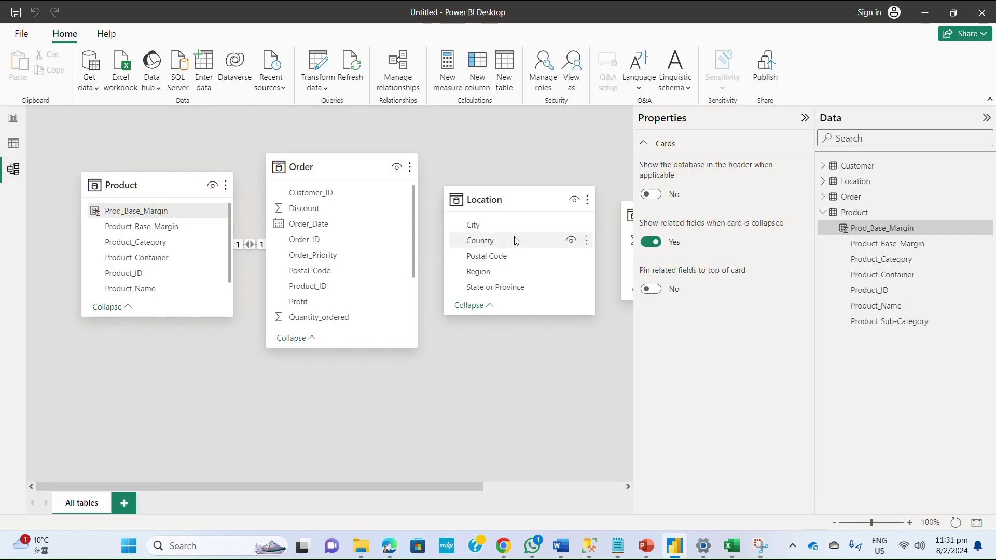
pyautogui.click(804, 118)
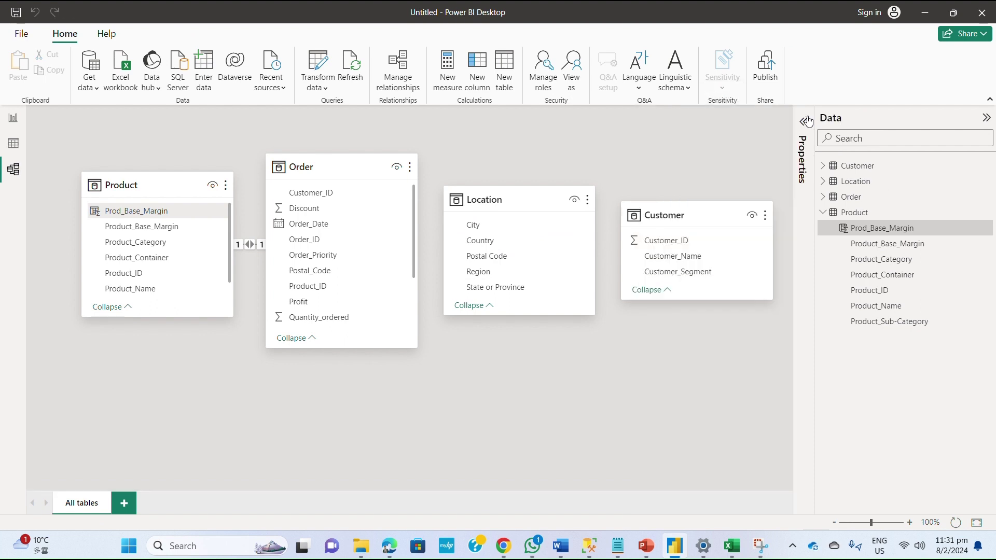
pyautogui.click(985, 118)
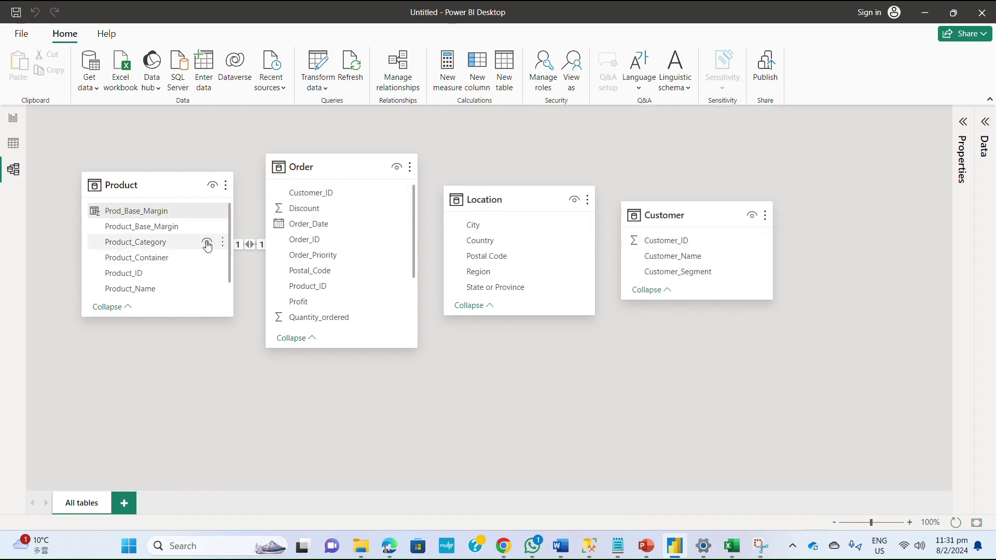
# Delete the relationship between the Product and Order tables in the model diagram
pyautogui.rightClick(251, 250)
pyautogui.click(272, 257)
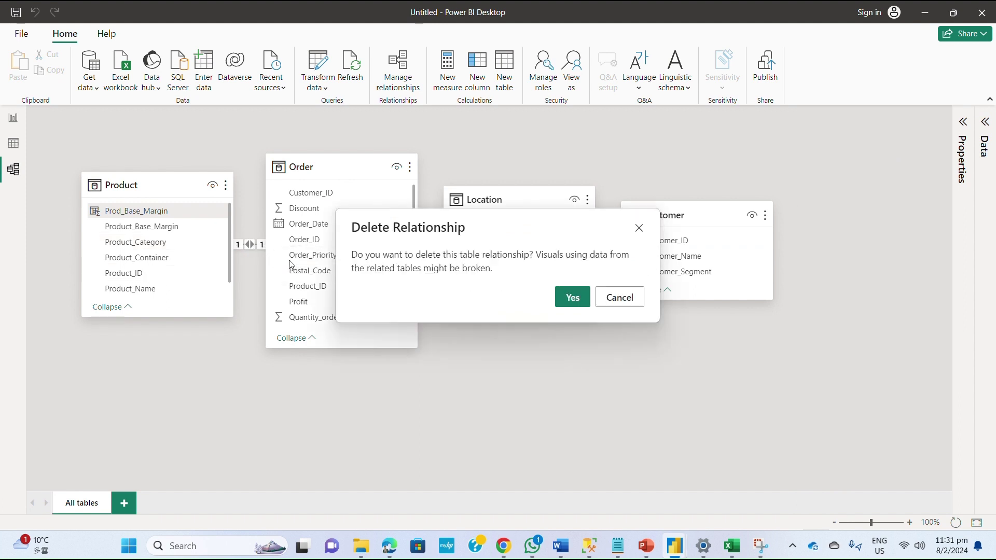
pyautogui.click(571, 307)
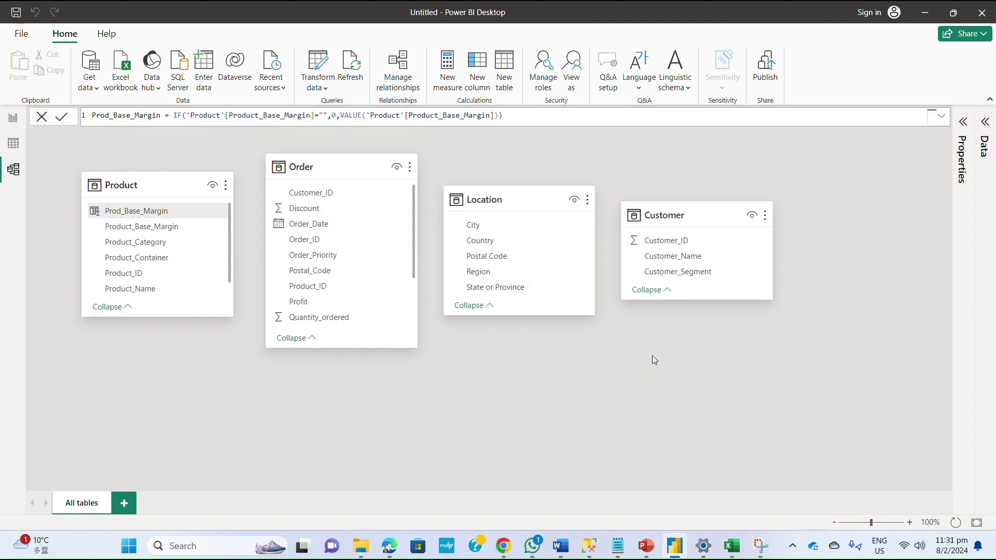
# Arrange the model diagram with Order in the middle, Product and Location stacked to its left, and Customer to its upper right
pyautogui.moveTo(338, 170); pyautogui.dragTo(358, 241)
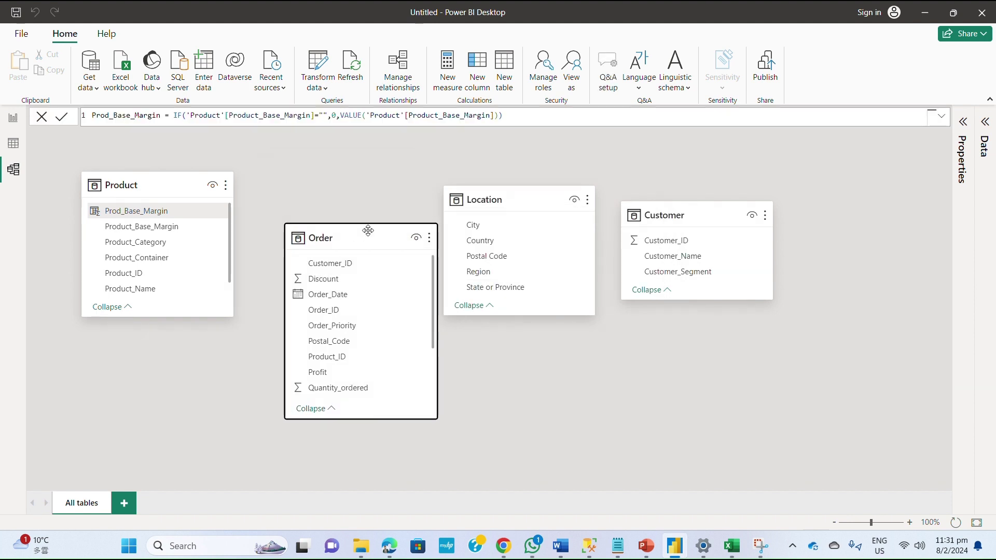
pyautogui.moveTo(529, 202); pyautogui.dragTo(176, 354)
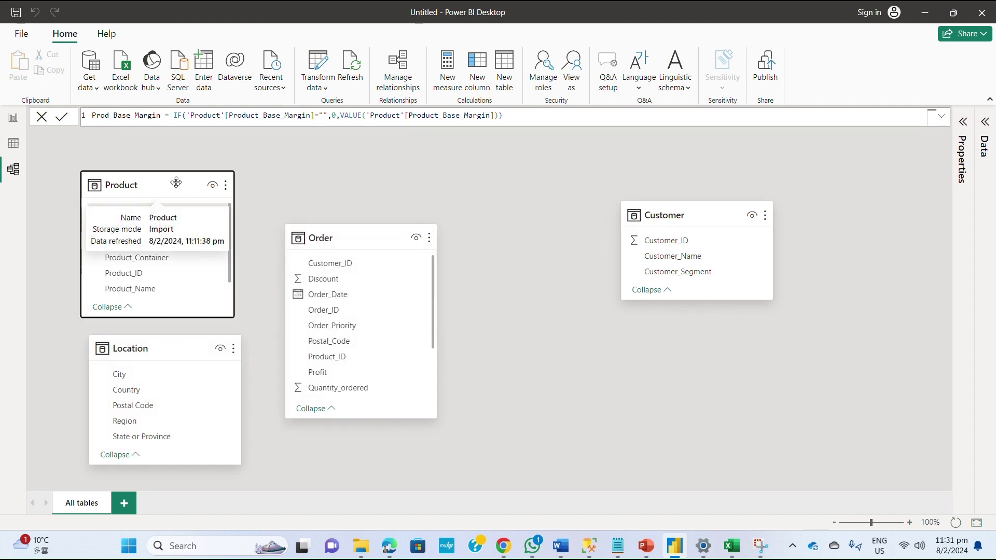
pyautogui.moveTo(180, 183); pyautogui.dragTo(195, 164)
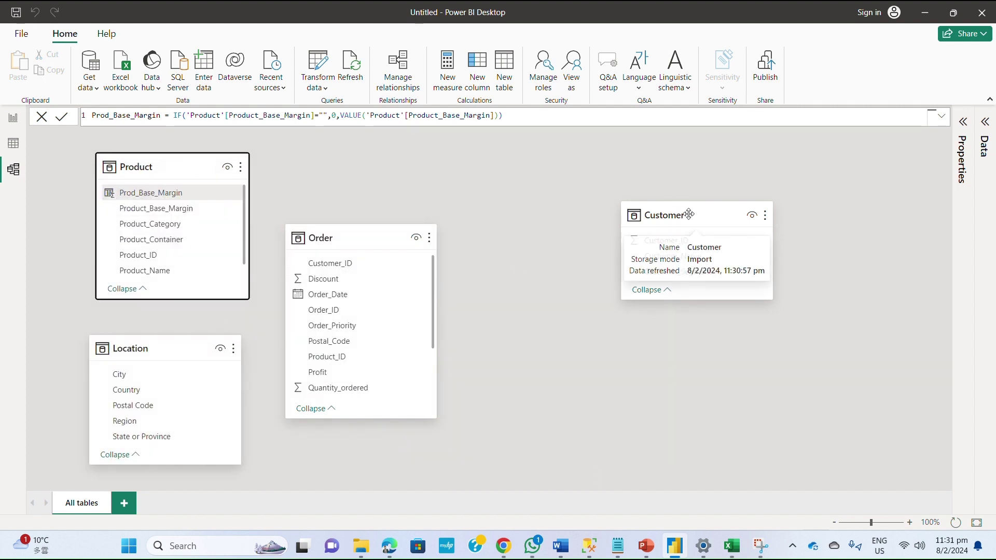
pyautogui.moveTo(692, 219); pyautogui.dragTo(552, 176)
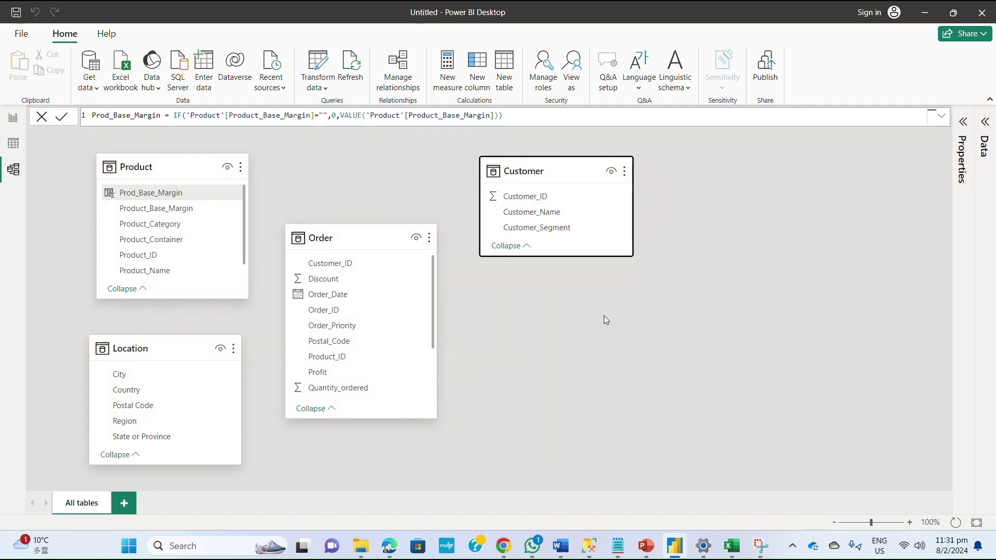
pyautogui.moveTo(376, 246); pyautogui.dragTo(384, 245)
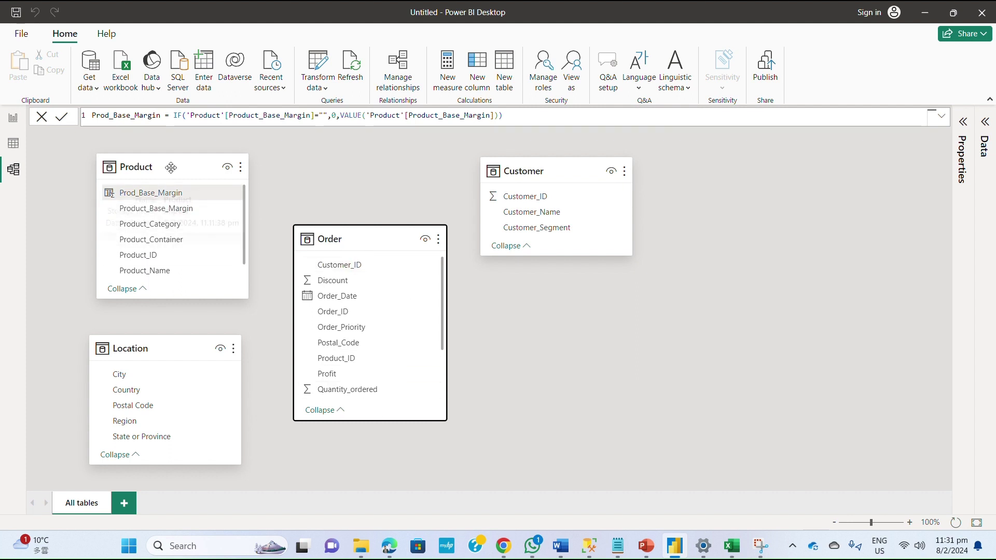
pyautogui.moveTo(168, 169); pyautogui.dragTo(164, 169)
pyautogui.scroll(-3, 390, 281)
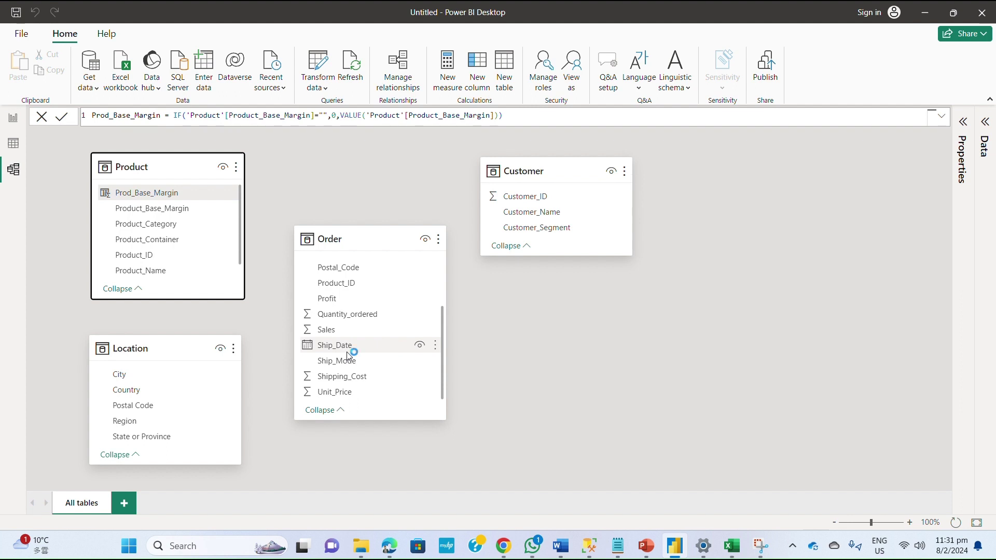
pyautogui.scroll(3, 347, 356)
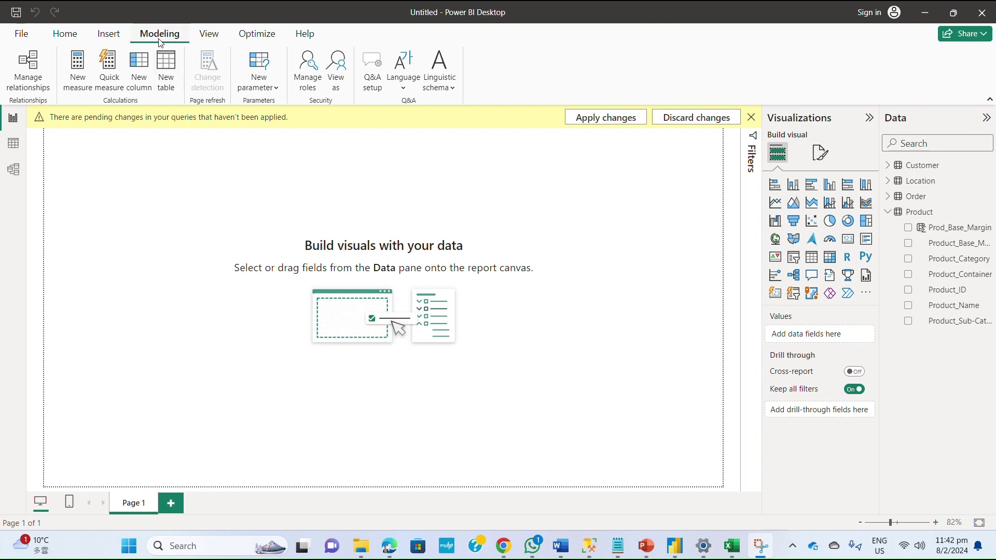
# Start a new calculated table and name it Shipment_Date in its formula
pyautogui.click(167, 64)
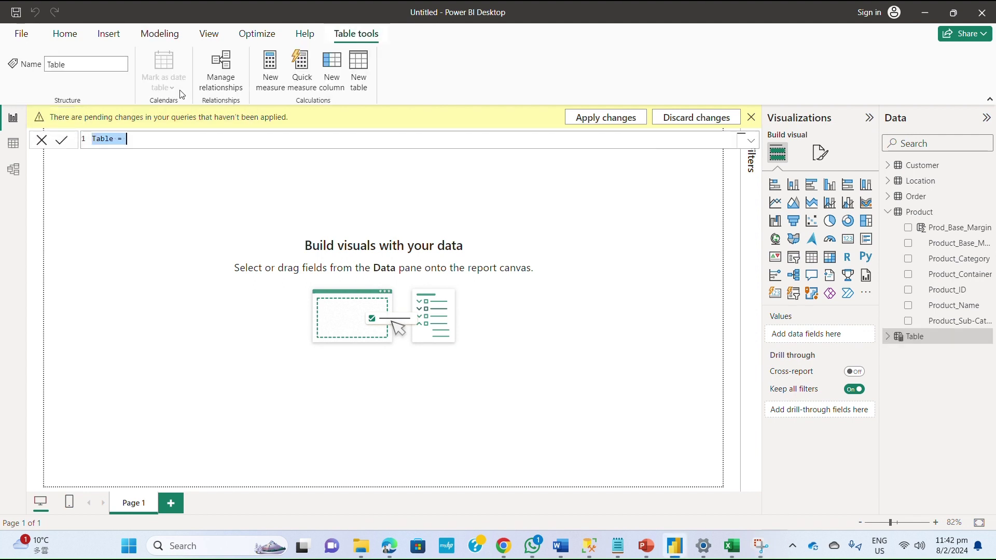
pyautogui.click(140, 139)
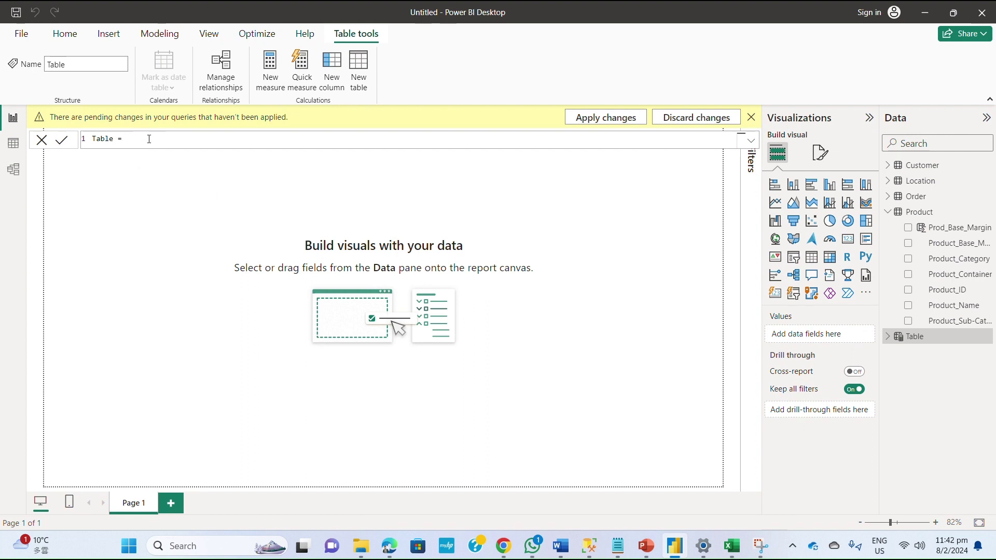
pyautogui.moveTo(115, 139); pyautogui.dragTo(92, 139)
pyautogui.write('Shipment_Date')
# Define the Shipment_Date table as CALENDAR(DATE(2014,01,01),DATE(2016,12,31))
pyautogui.write('cal')
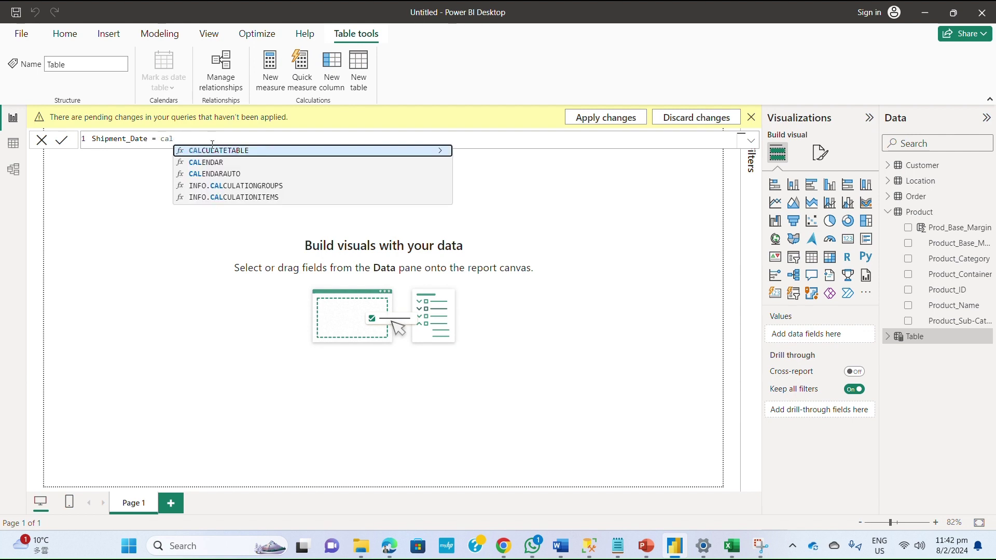
pyautogui.write('e')
pyautogui.press('Tab')
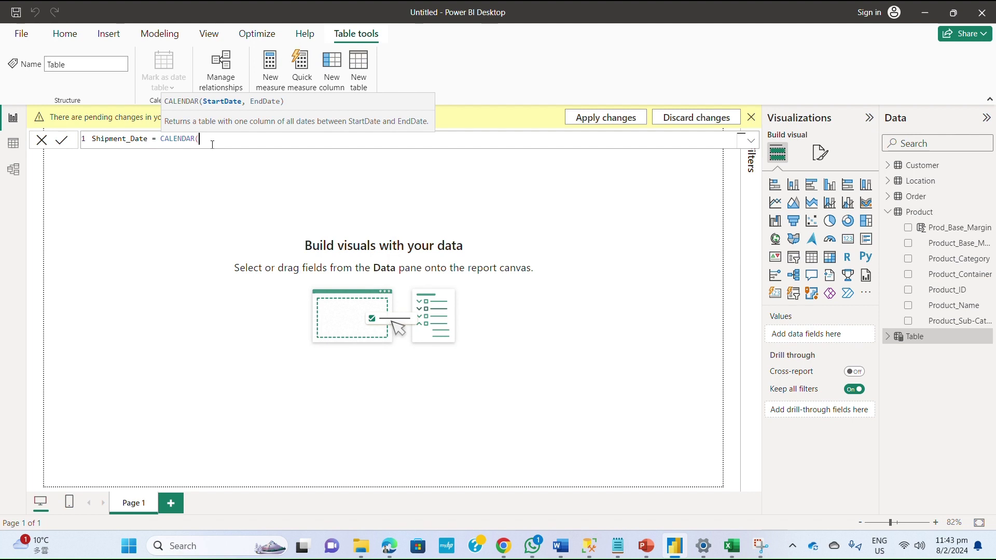
pyautogui.write('DATE(')
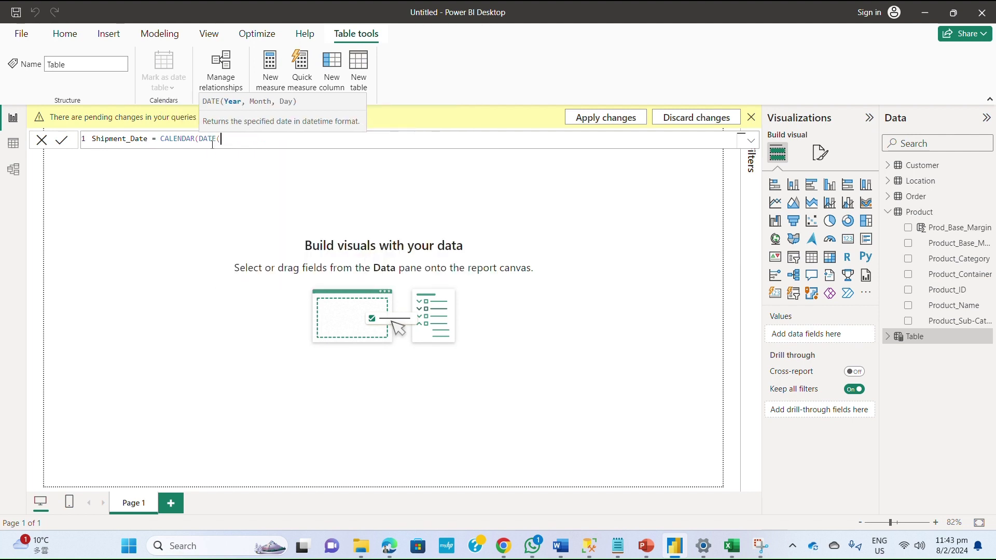
pyautogui.write('2014,01,')
pyautogui.write('01)')
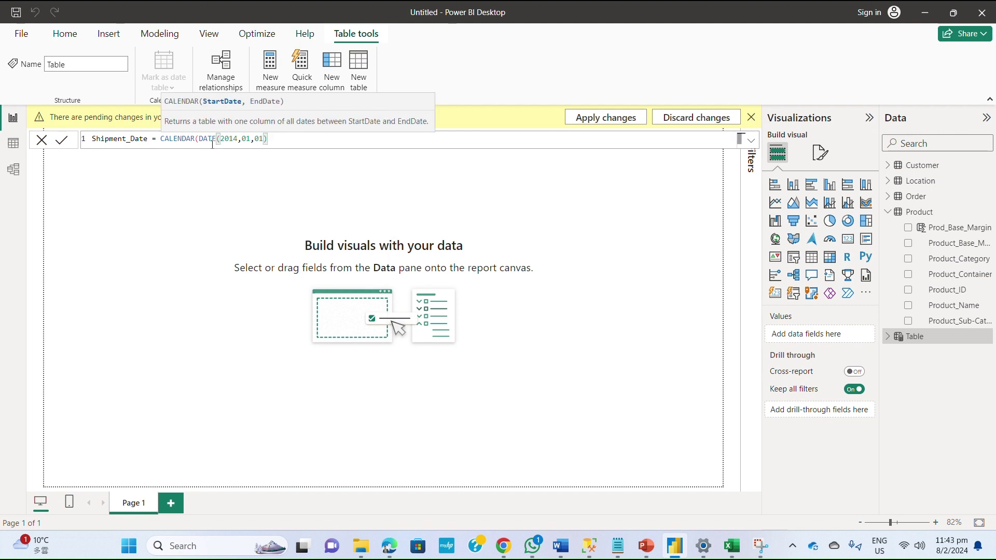
pyautogui.write(',')
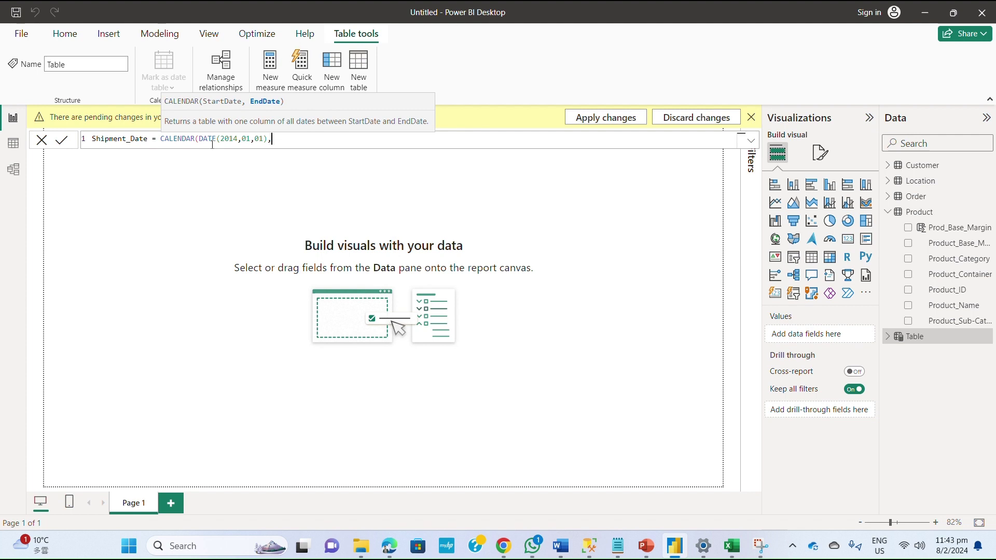
pyautogui.write('DATE(')
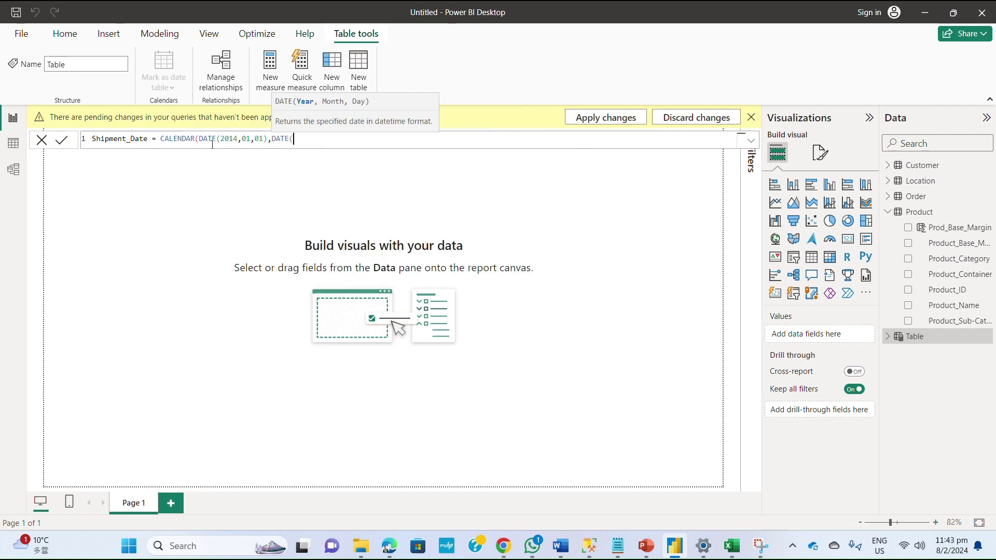
pyautogui.write('2016,12,31))')
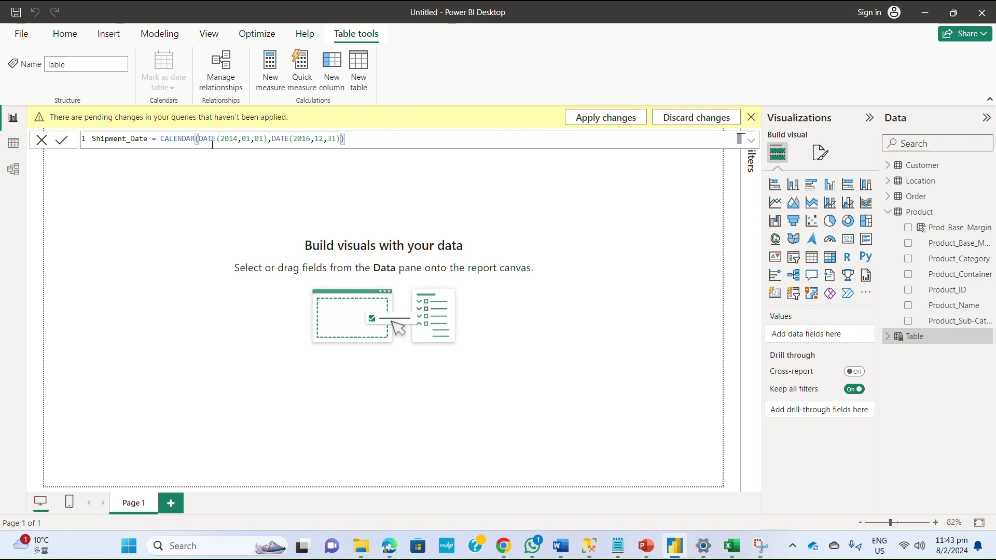
pyautogui.press('Return')
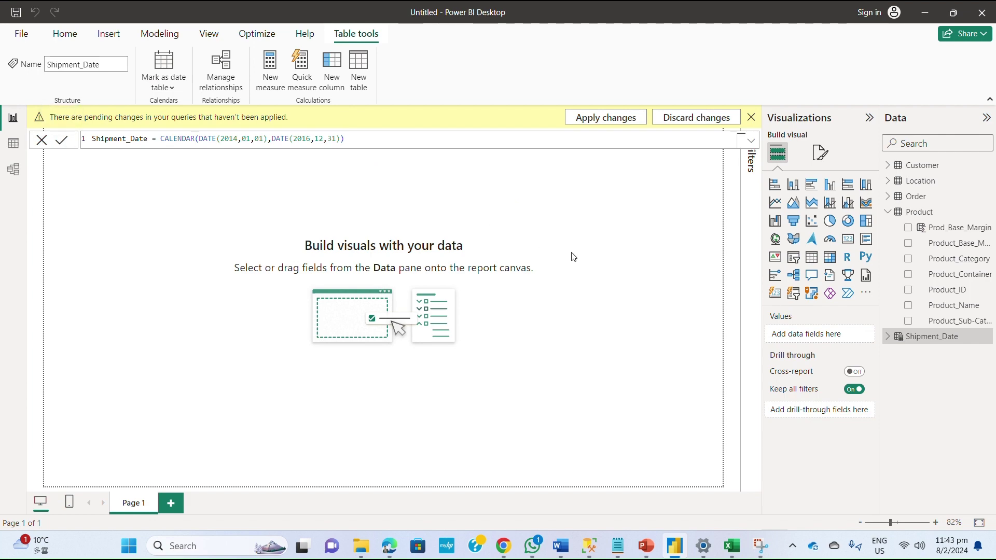
# Show the Shipment_Date table's data and set the data type of its Date column to Date
pyautogui.click(14, 147)
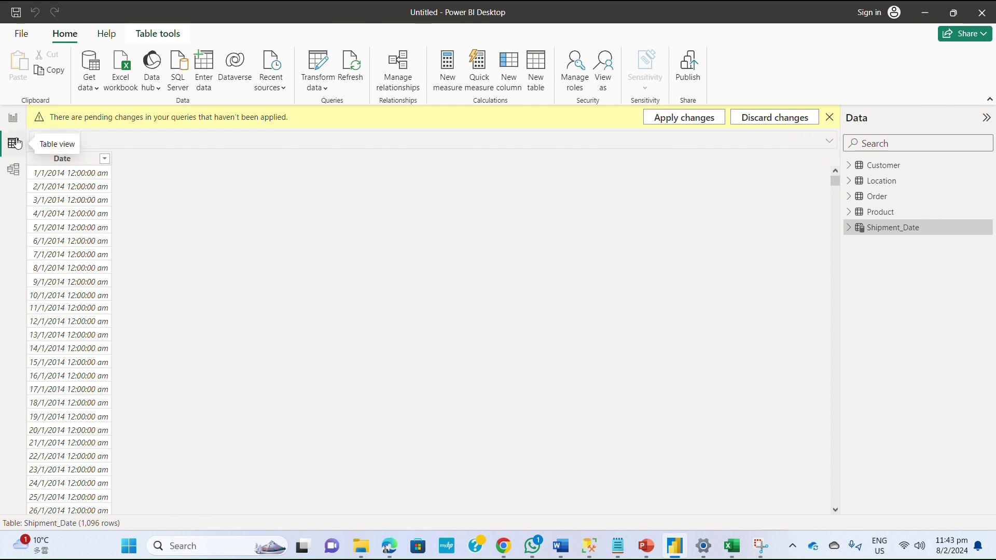
pyautogui.click(80, 166)
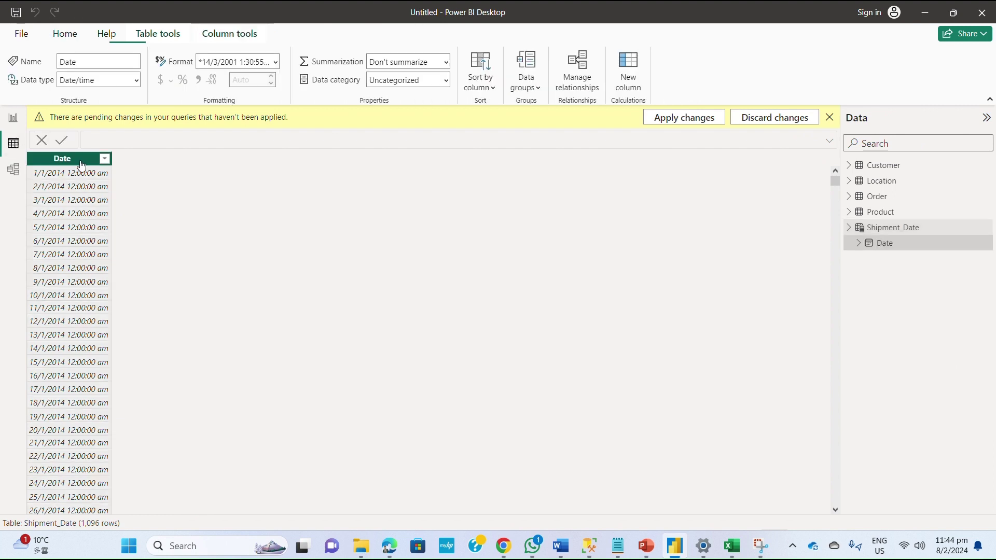
pyautogui.click(134, 82)
pyautogui.click(95, 176)
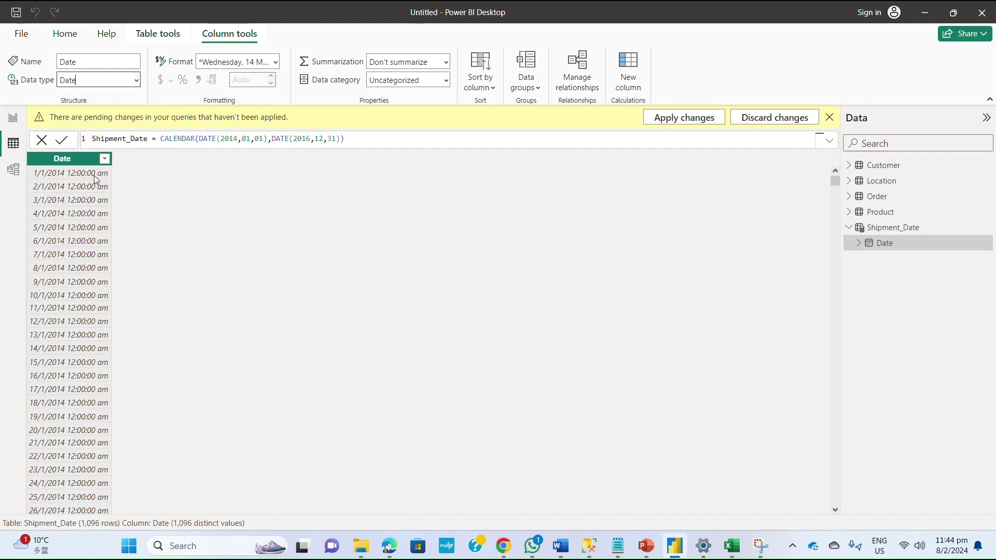
# Format the Shipment_Date table's Date column as *14/3/2001 (Short Date) and widen the column slightly
pyautogui.click(236, 62)
pyautogui.click(236, 63)
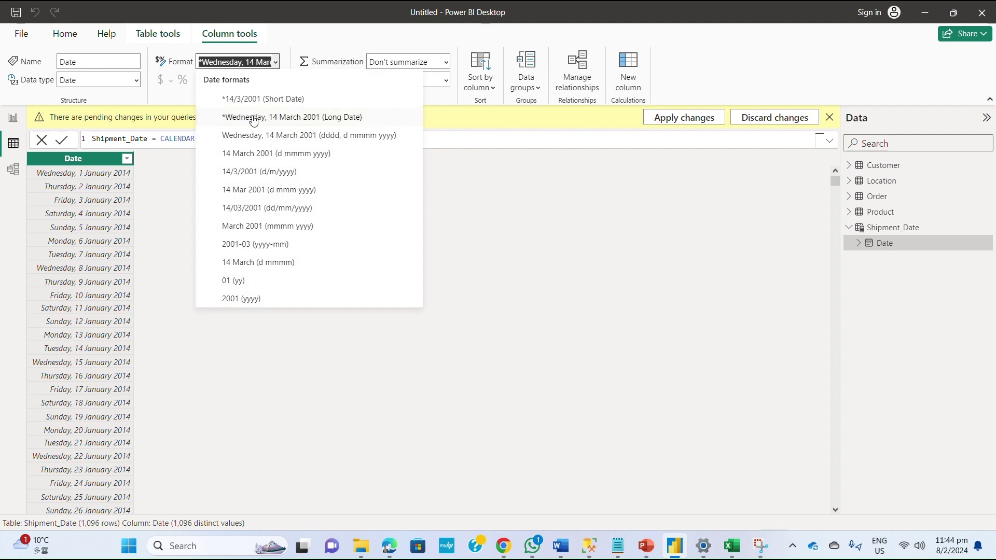
pyautogui.click(260, 100)
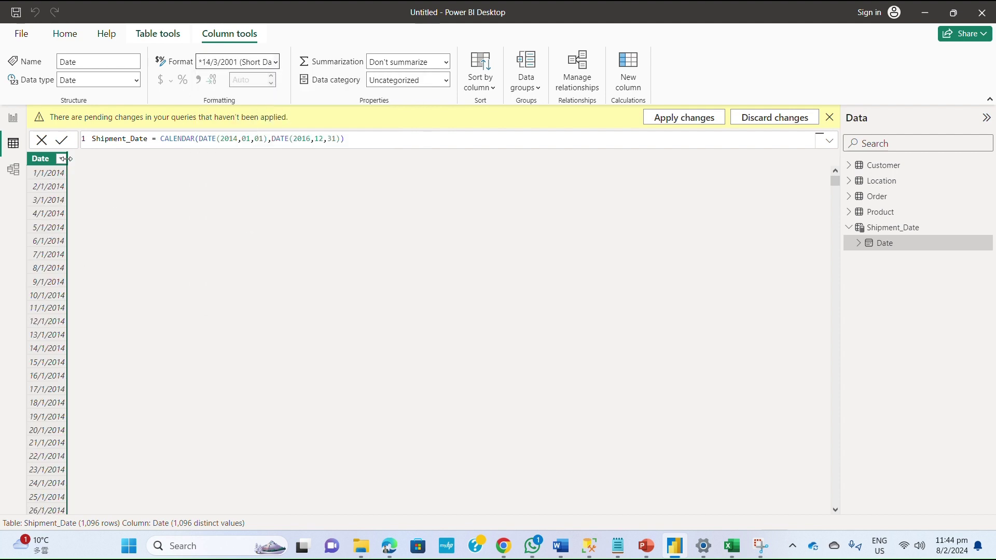
pyautogui.moveTo(67, 159); pyautogui.dragTo(95, 159)
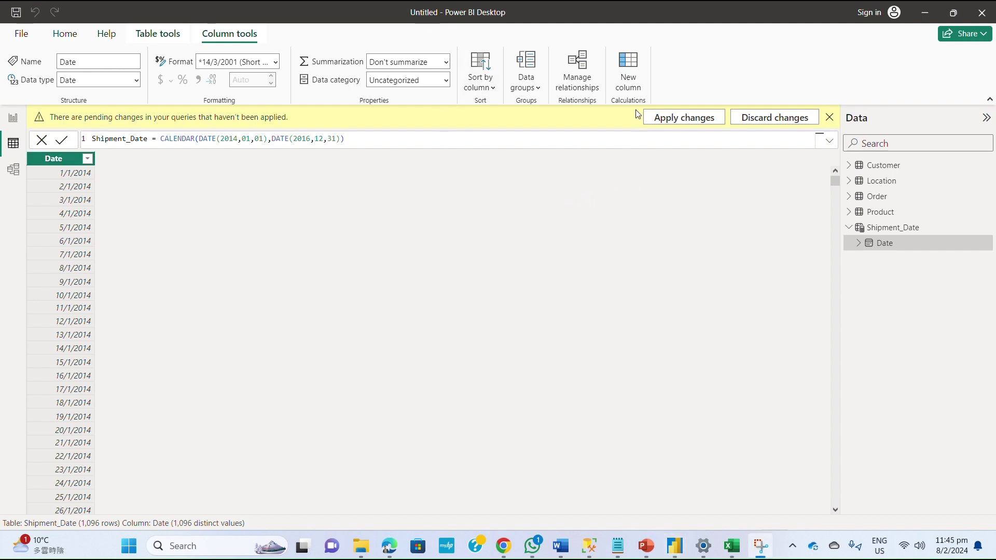
# Start a new calculated column in the Shipment_Date table and name it Year in its formula
pyautogui.click(627, 73)
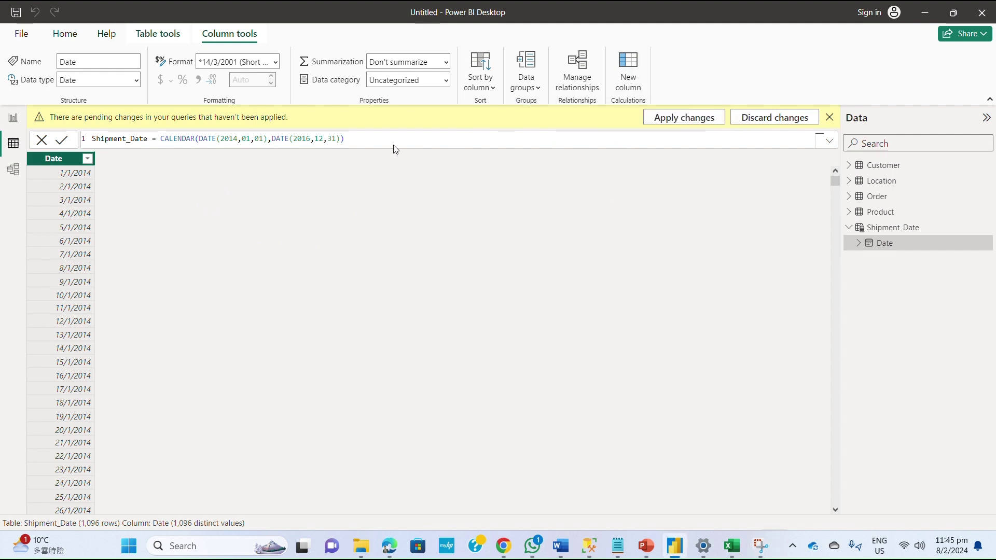
pyautogui.moveTo(118, 139); pyautogui.dragTo(110, 139)
pyautogui.doubleClick(110, 138)
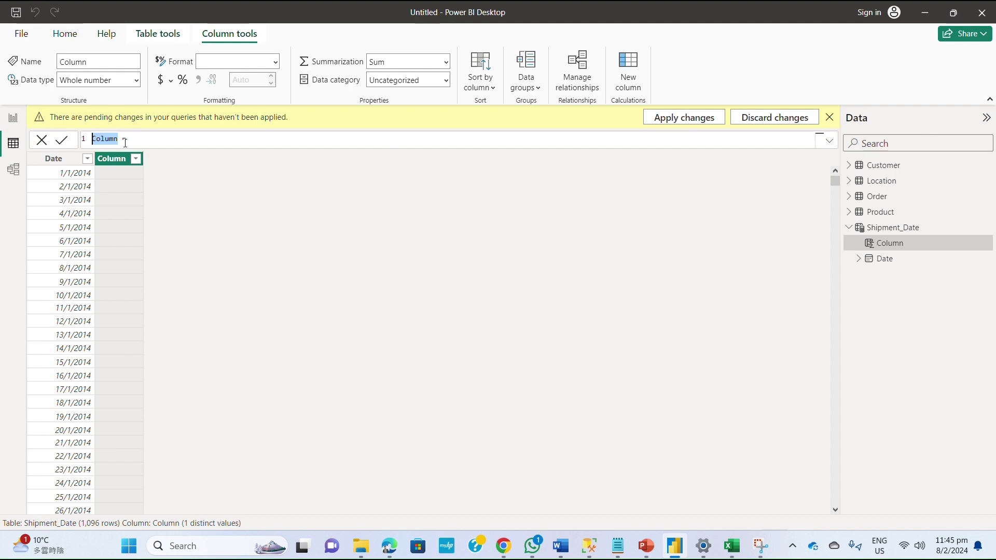
pyautogui.write('Year')
# Define the Year column as YEAR(Shipment_Date[Date]) and review its distinct values in the column filter
pyautogui.write('year')
pyautogui.press('Tab')
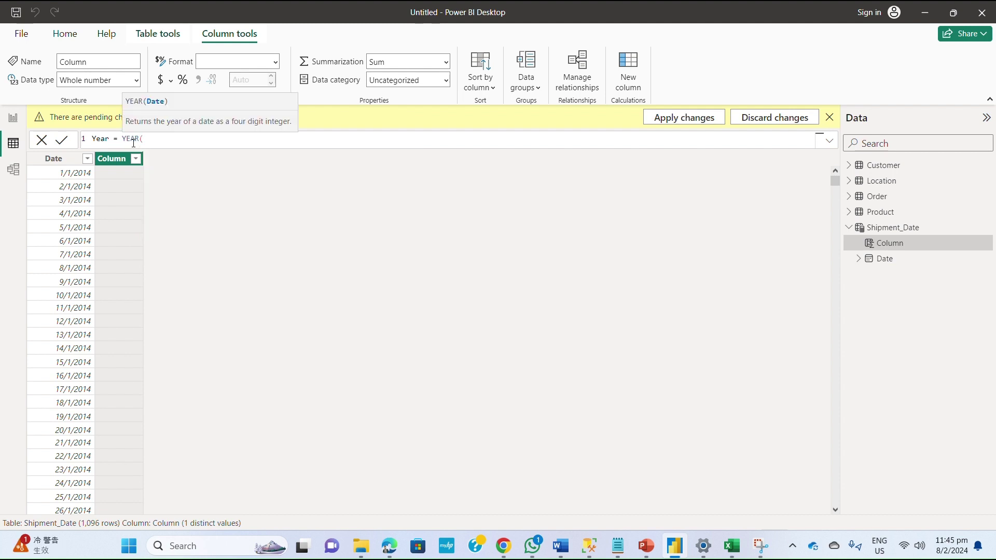
pyautogui.write('shi')
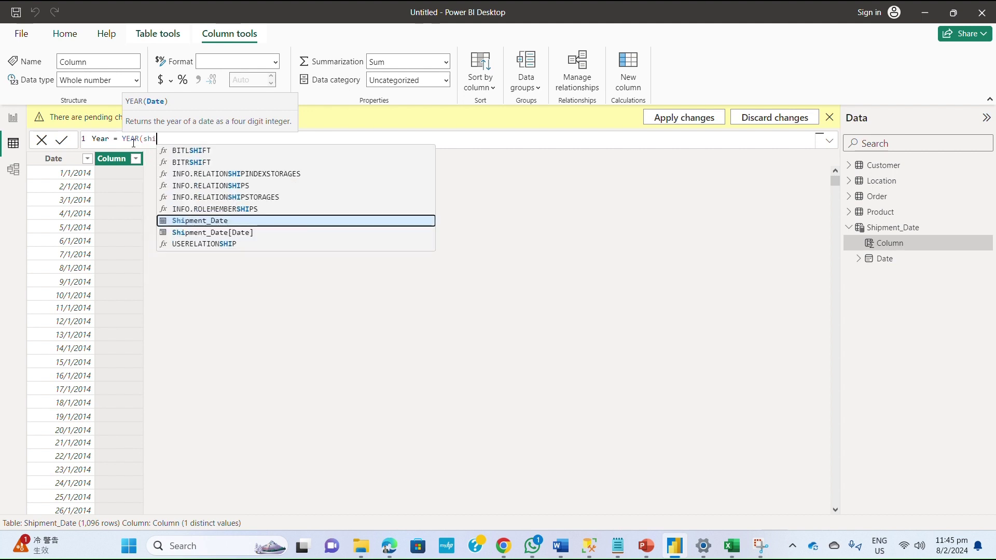
pyautogui.press('Down')
pyautogui.press('Tab')
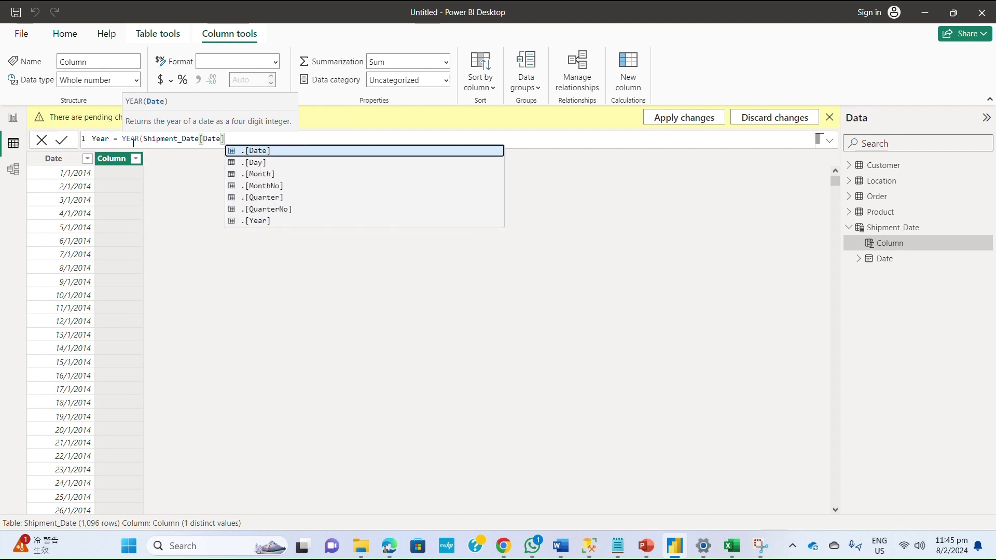
pyautogui.write(')')
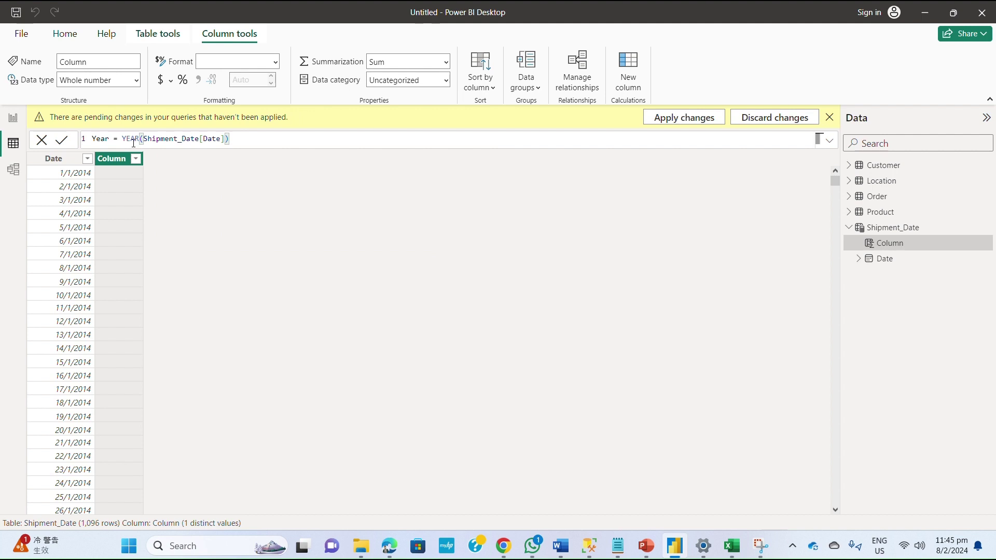
pyautogui.press('Return')
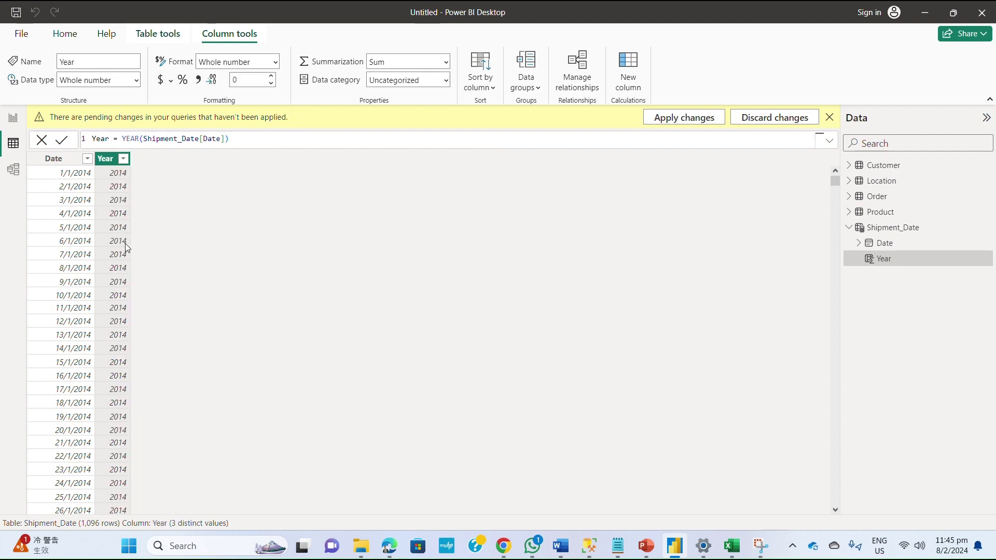
pyautogui.click(124, 158)
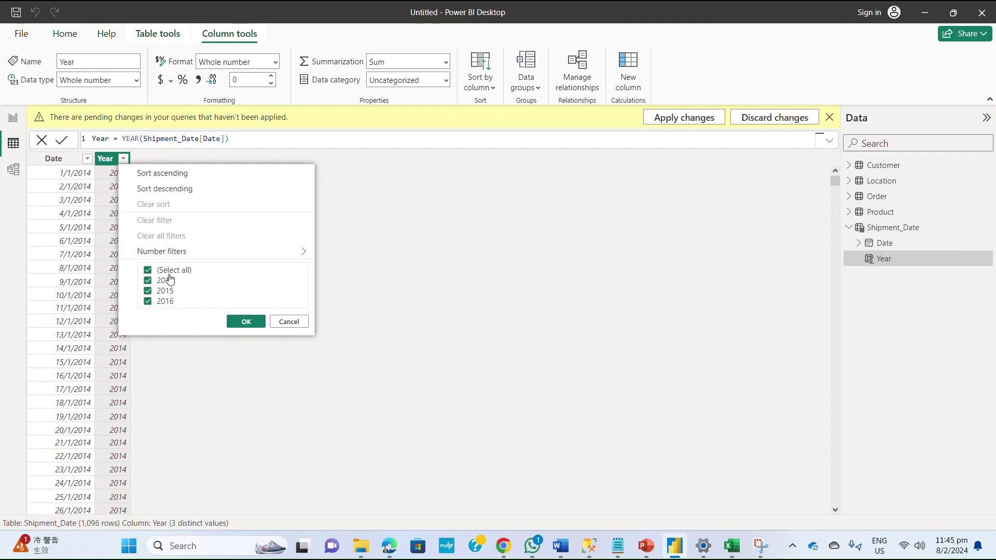
pyautogui.click(290, 323)
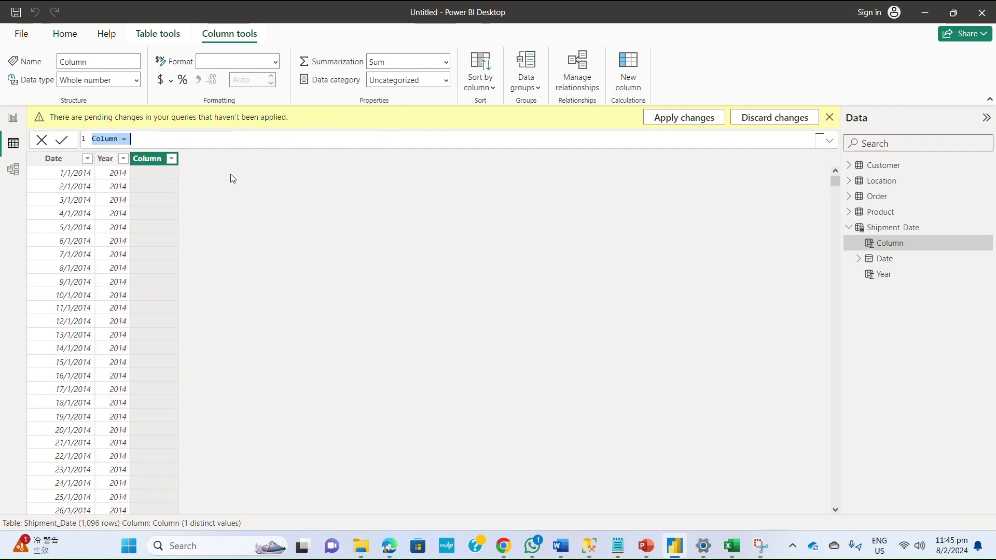
# Name the next new calculated column of the Shipment_Date table MonthNum in its formula
pyautogui.click(118, 138)
pyautogui.doubleClick(118, 139)
pyautogui.write('MonthNum = ')
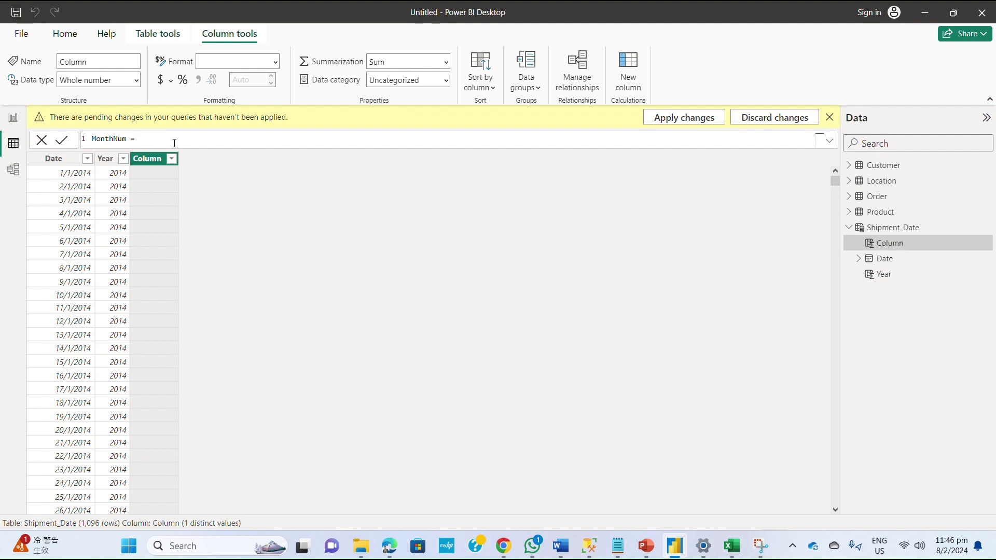
# Define the MonthNum column as MONTH(Shipment_Date[Date]) and review its distinct values in the column filter
pyautogui.write('MONTH(')
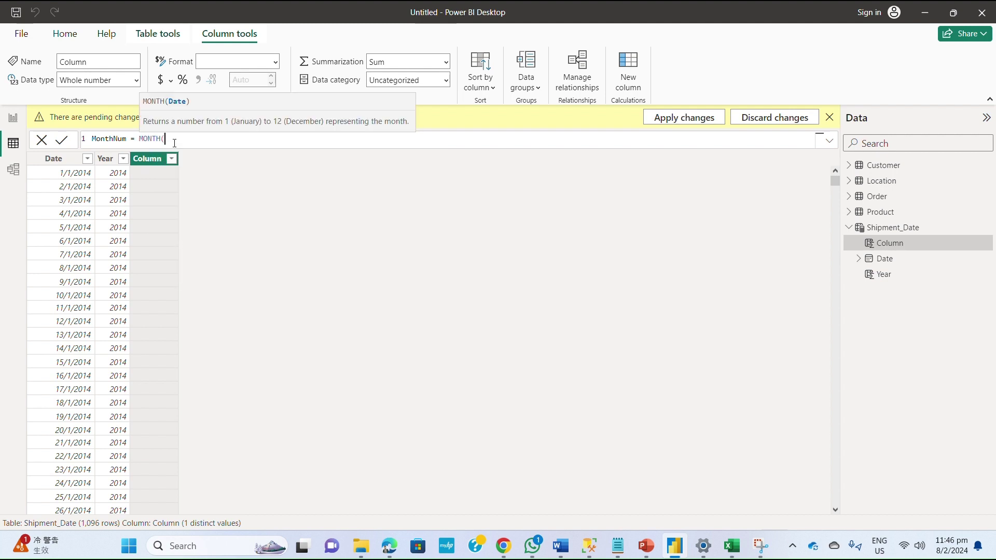
pyautogui.write('Ship')
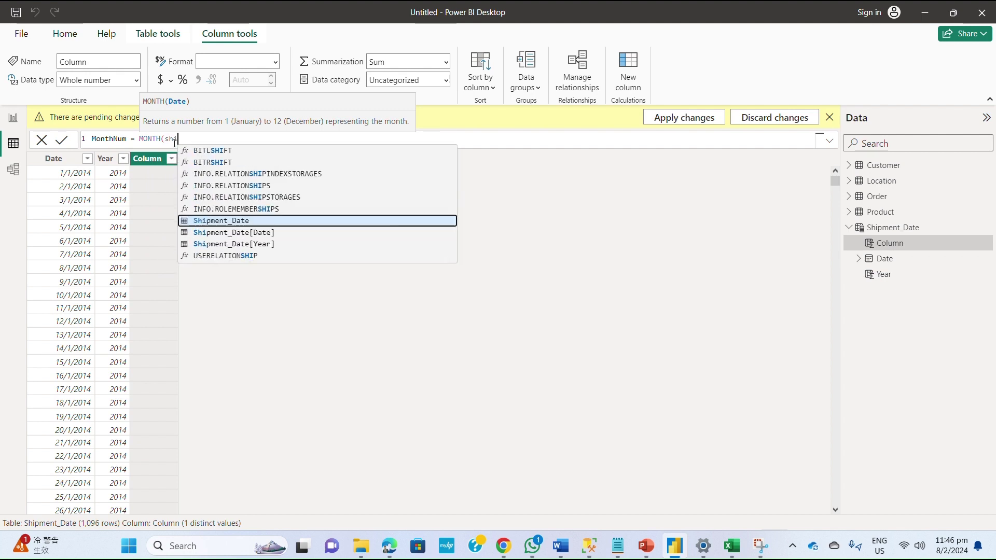
pyautogui.press('Down')
pyautogui.press('Tab')
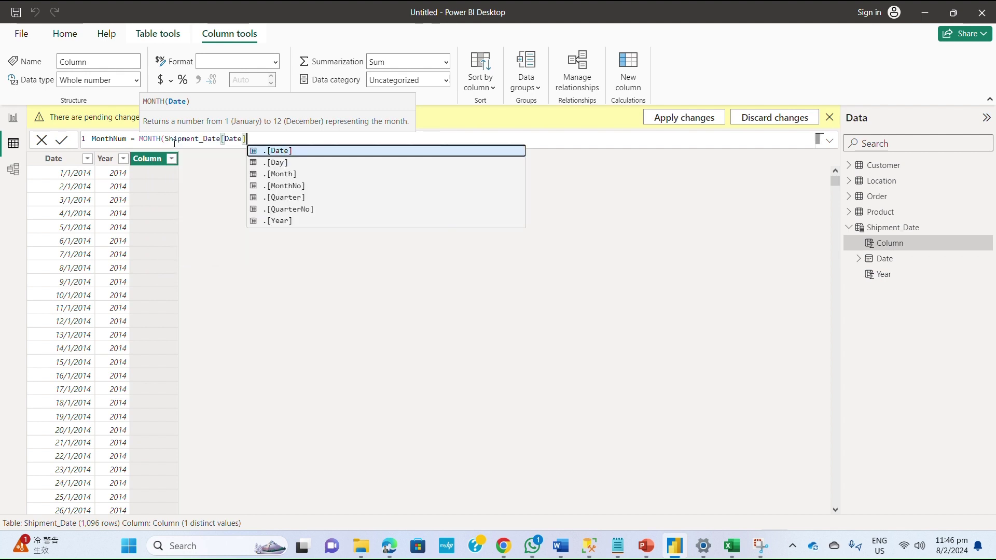
pyautogui.write(')')
pyautogui.press('Return')
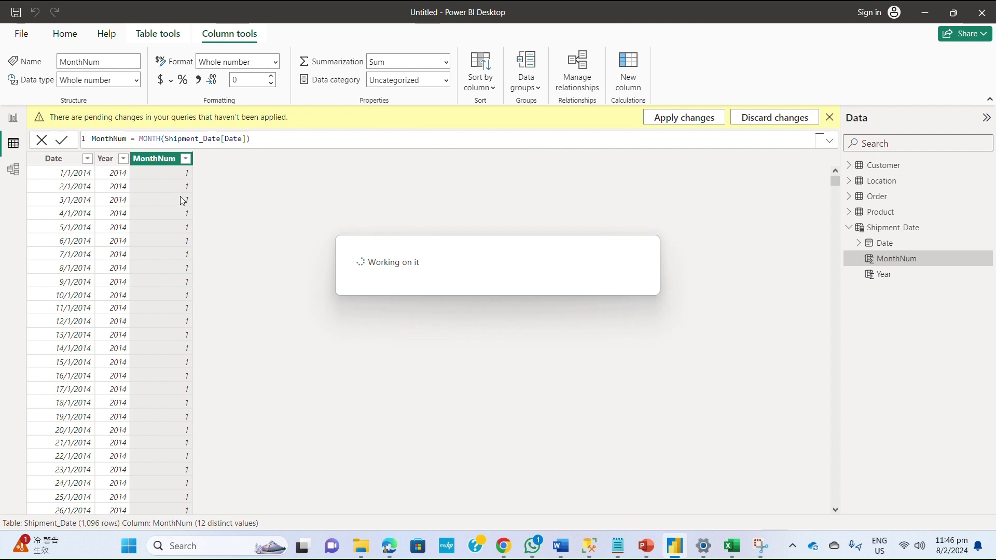
pyautogui.click(185, 158)
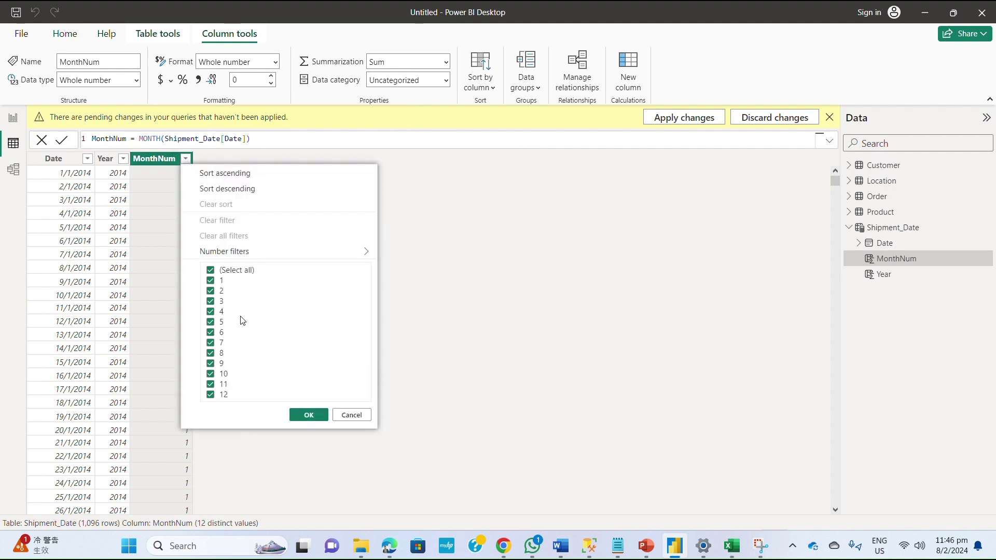
pyautogui.click(350, 415)
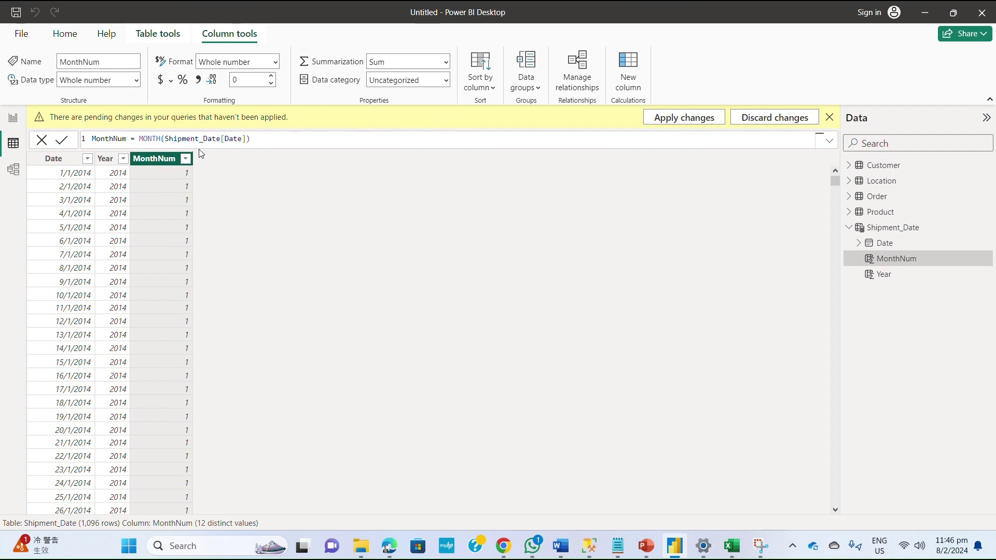
# Add a calculated Month column that applies FORMAT to Shipment_Date[Date], with the format string set to "mmm", and check its rows
pyautogui.click(638, 67)
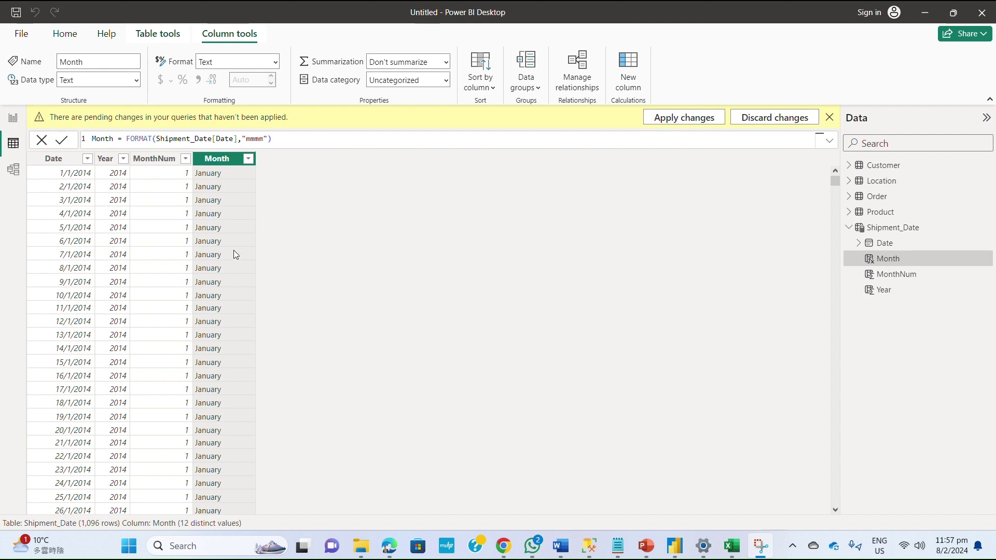
pyautogui.click(263, 138)
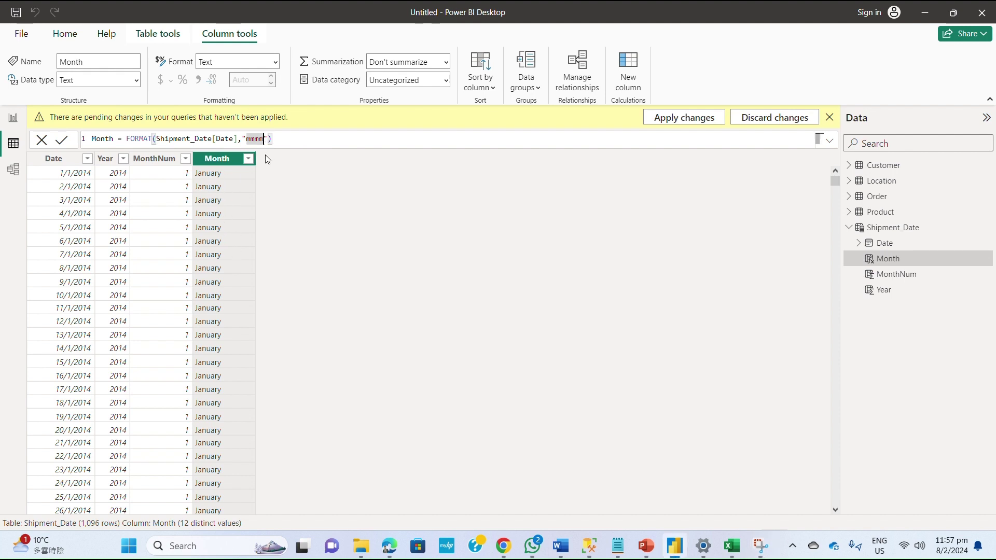
pyautogui.press('BackSpace')
pyautogui.press('Return')
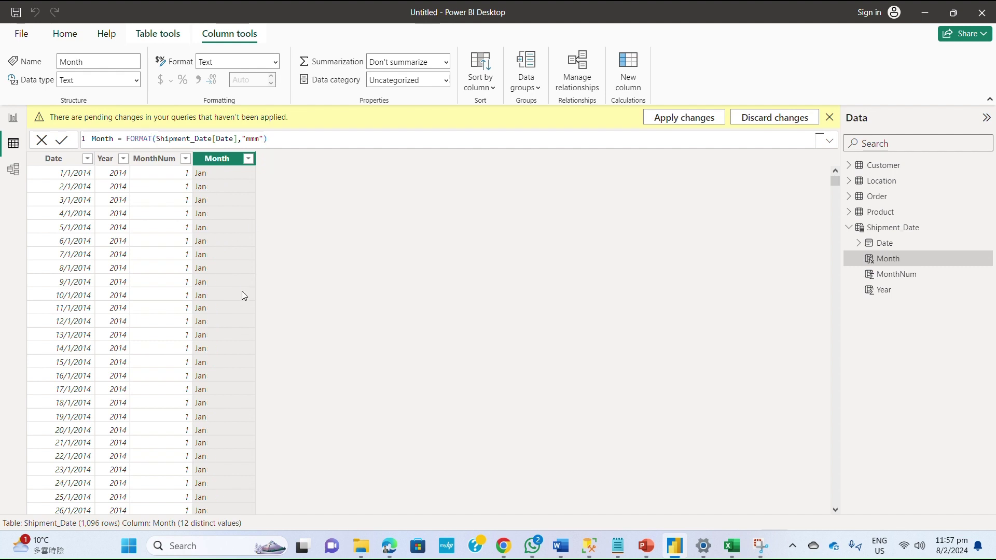
pyautogui.scroll(-10, 259, 406)
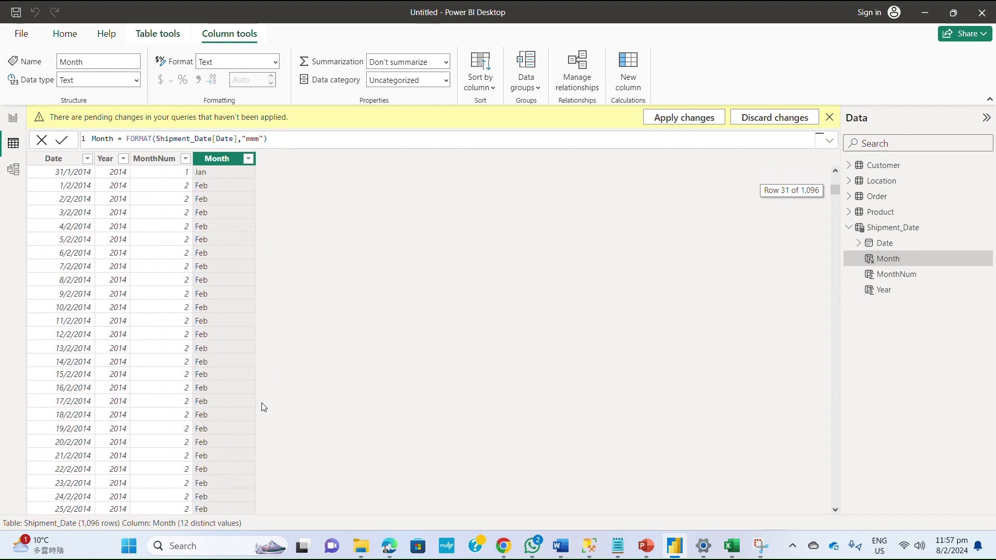
pyautogui.scroll(10, 262, 407)
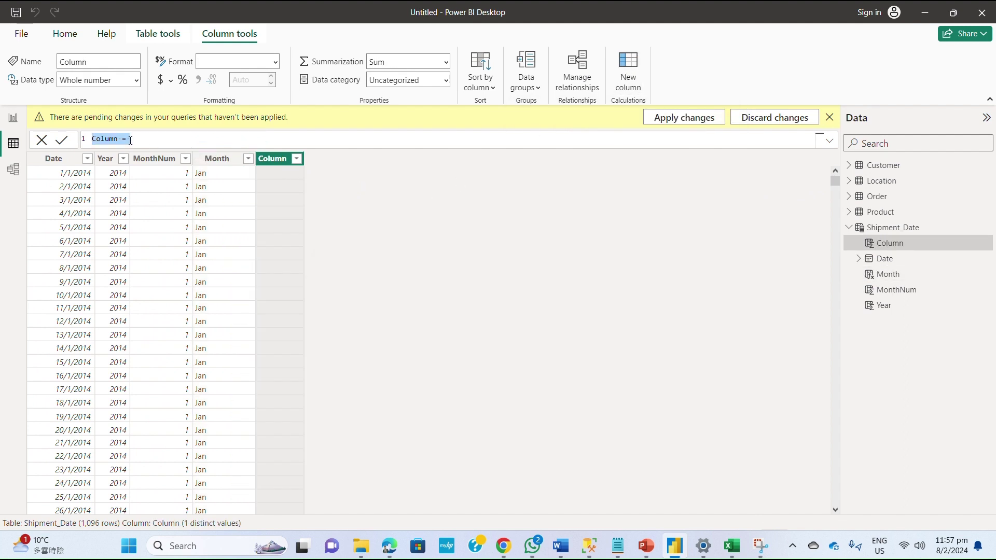
# Name a new Shipment_Date calculated column Weekname and begin its formula with WEEKDAY on Shipment_Date[Date]
pyautogui.moveTo(118, 138); pyautogui.dragTo(93, 138)
pyautogui.write('Weekname')
pyautogui.click(144, 138)
pyautogui.write('week')
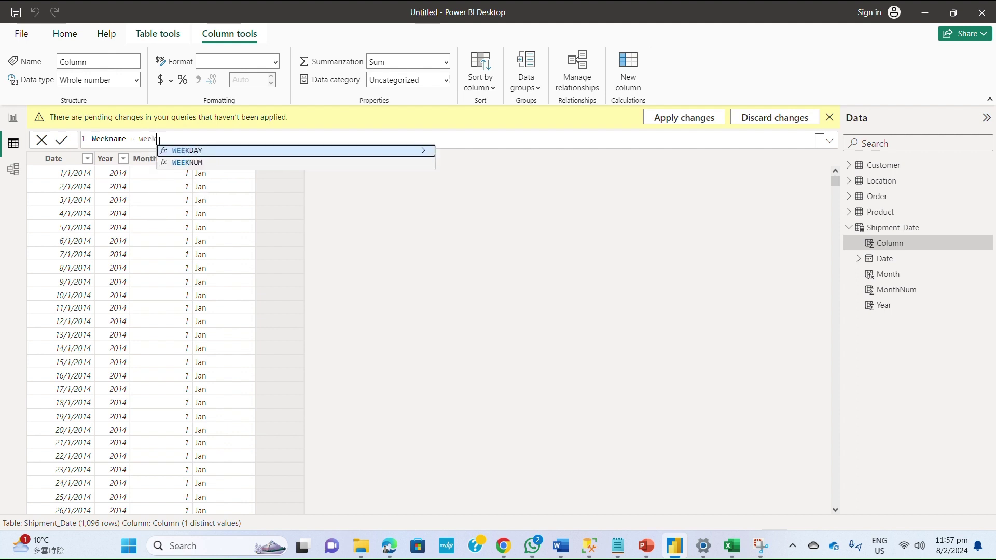
pyautogui.press('Tab')
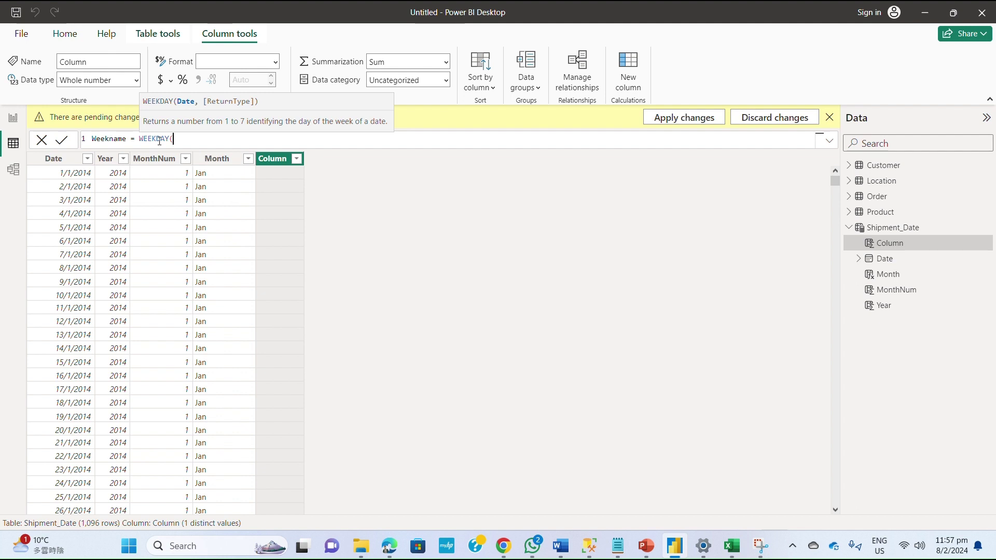
pyautogui.write('ship')
pyautogui.press('Down')
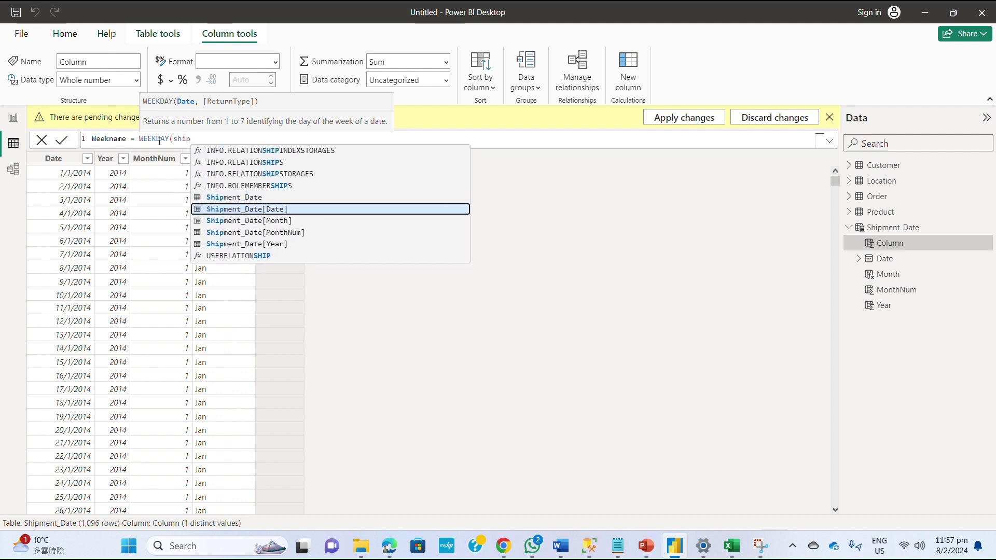
pyautogui.press('Tab')
pyautogui.write(',')
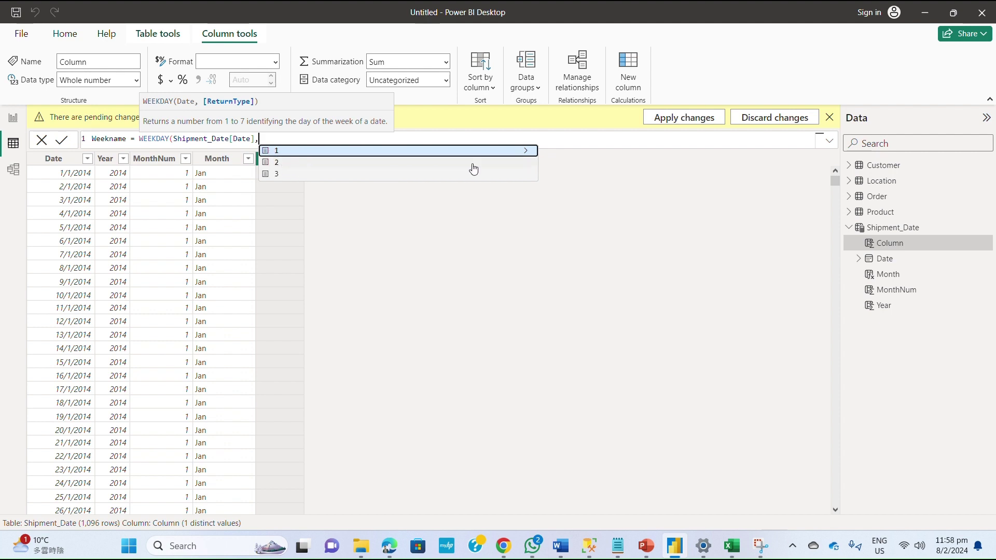
# Compare the WEEKDAY return types, set it to 1 (Sunday=1 through Saturday=7) and commit the formula
pyautogui.click(528, 154)
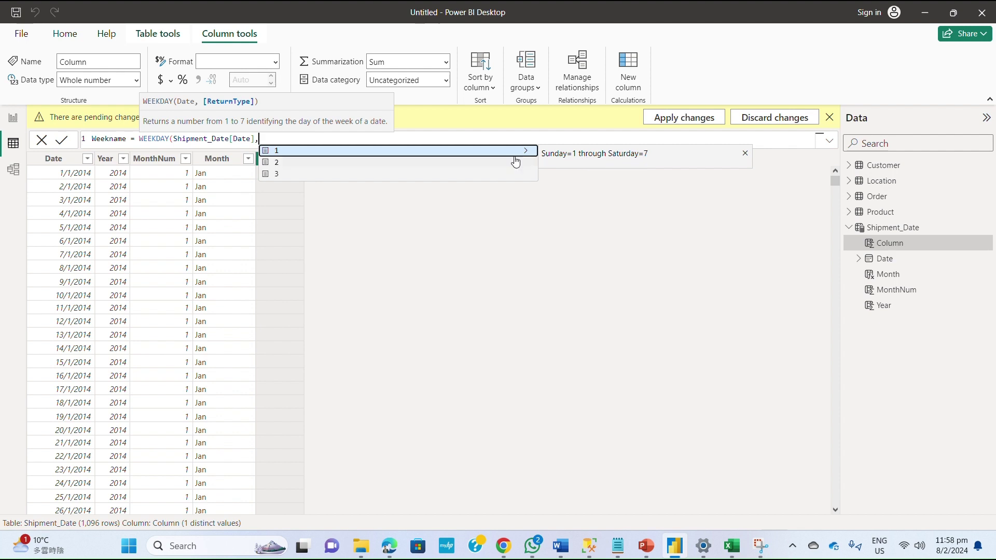
pyautogui.click(530, 165)
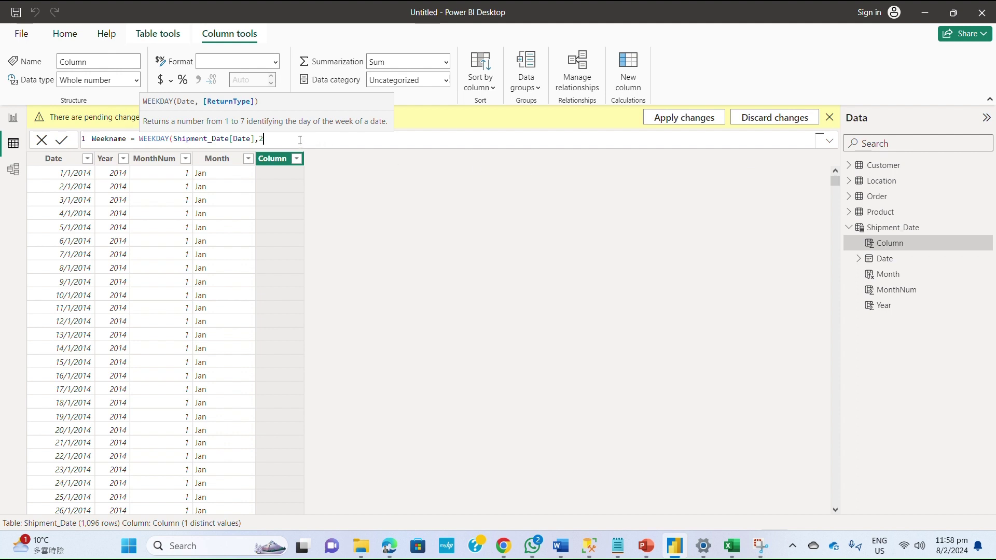
pyautogui.press('BackSpace')
pyautogui.write('1')
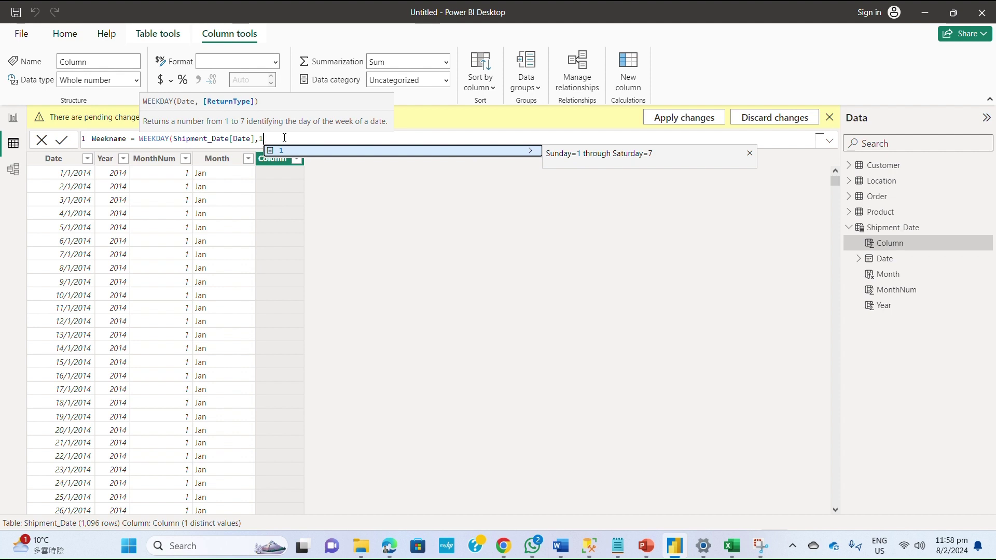
pyautogui.write(')')
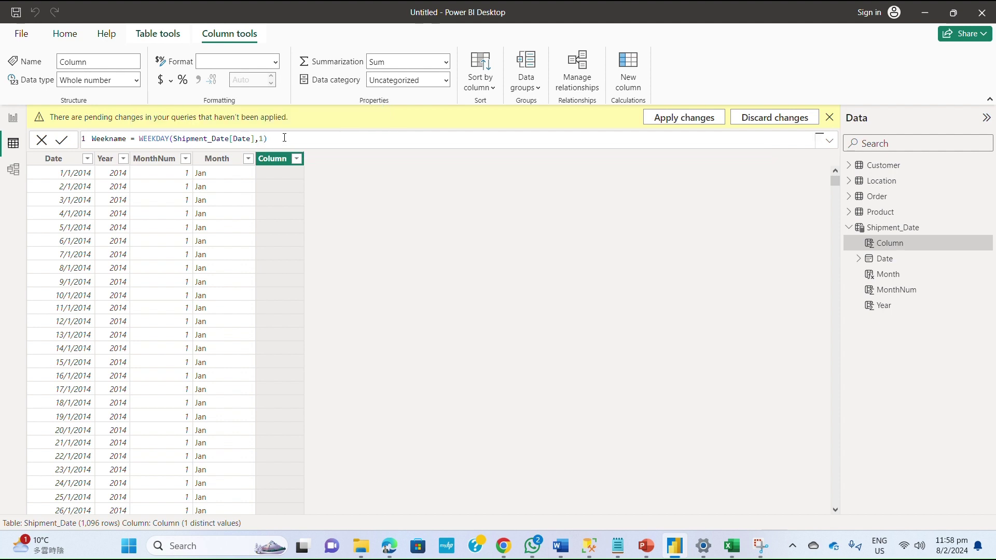
pyautogui.press('Return')
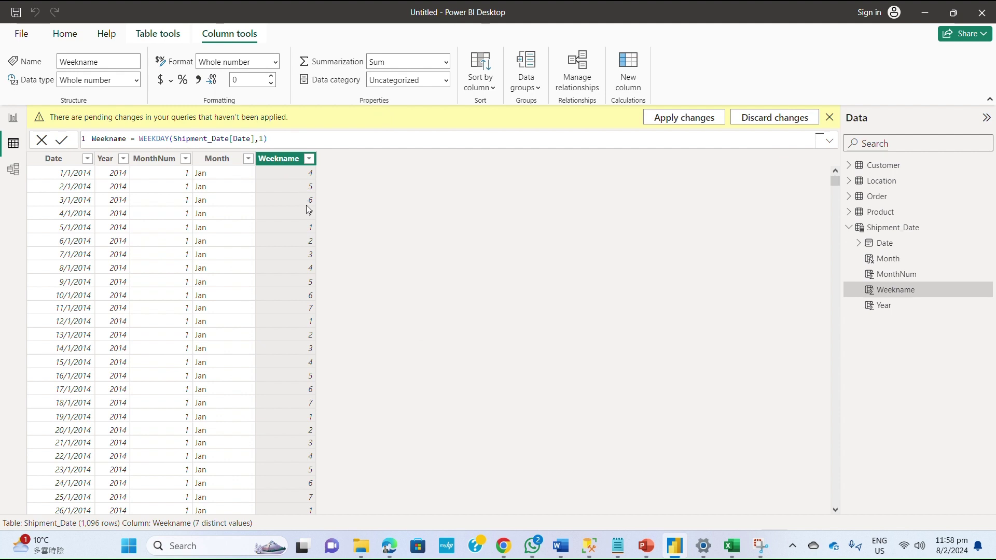
# Rename the Weekname column to Weeknum in its formula
pyautogui.moveTo(128, 139); pyautogui.dragTo(110, 139)
pyautogui.write('num')
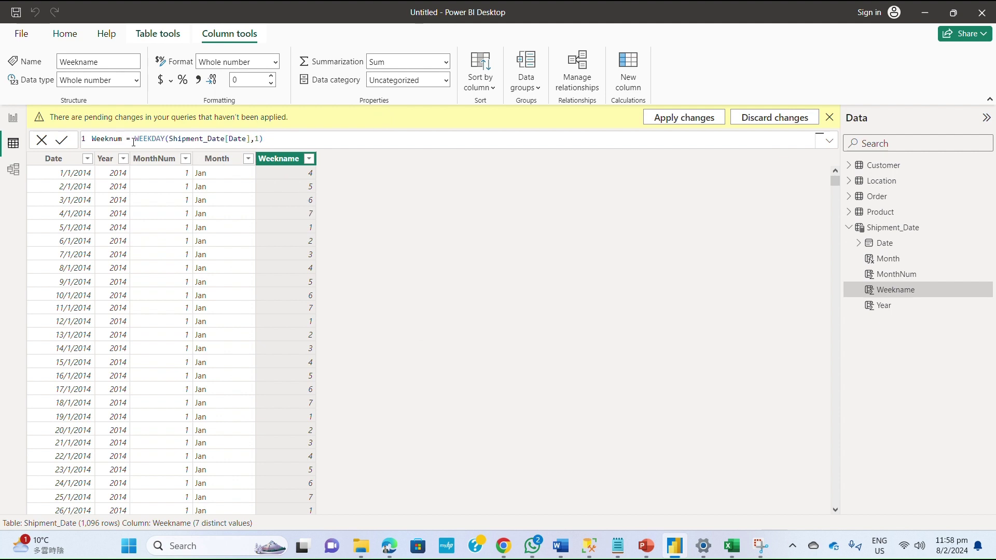
pyautogui.press('Return')
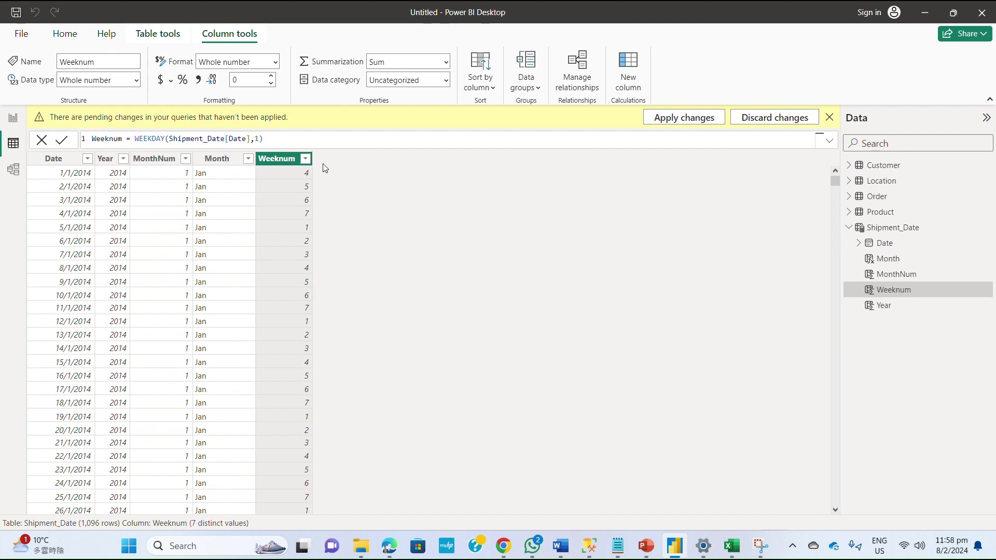
# Add another calculated column to the Shipment_Date table and name it WeekName
pyautogui.click(627, 67)
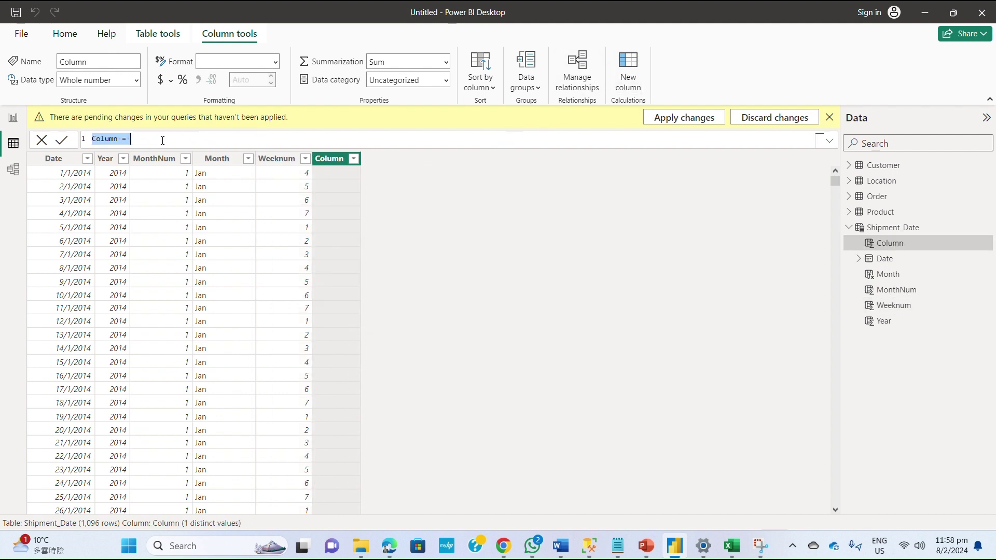
pyautogui.doubleClick(116, 139)
pyautogui.press('BackSpace')
pyautogui.write('Week')
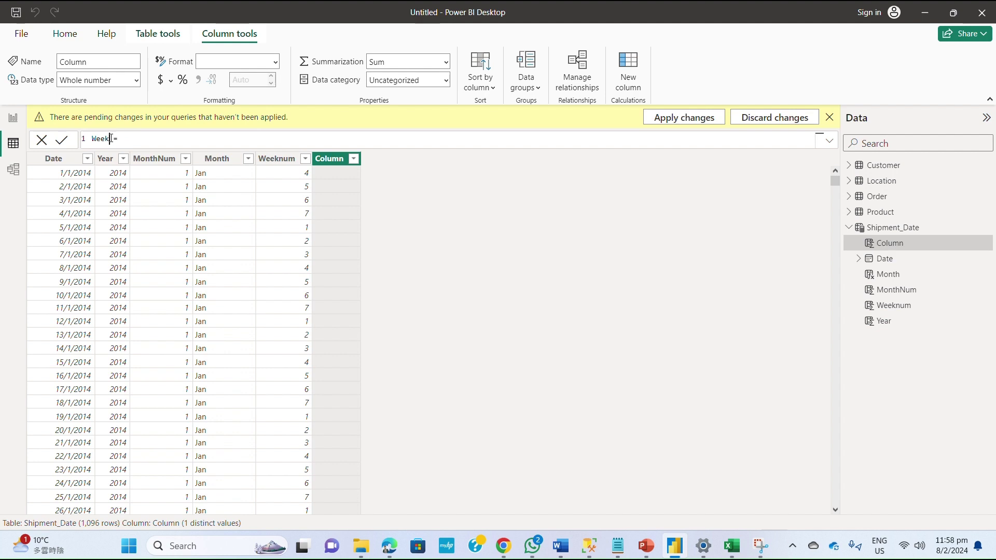
pyautogui.write('Name = w')
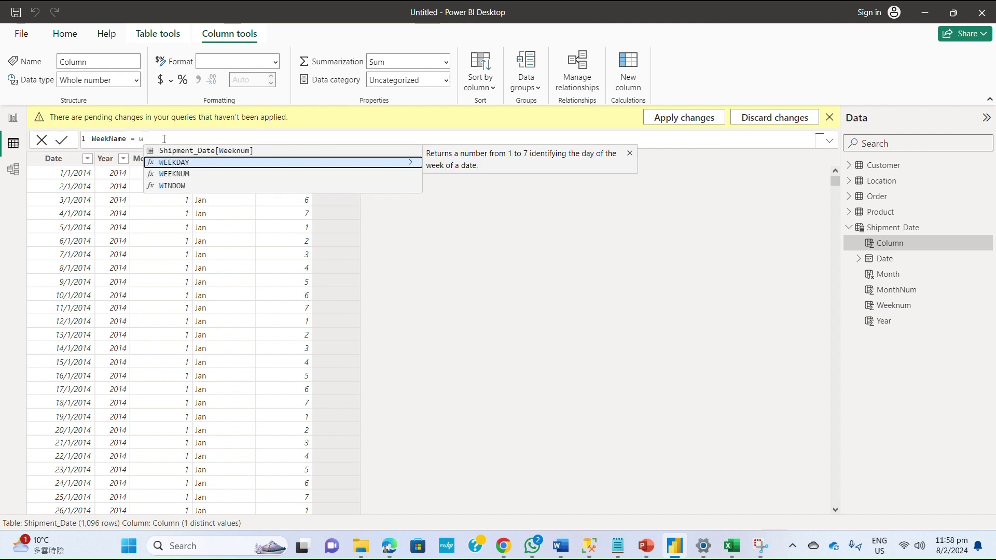
pyautogui.press('Tab')
pyautogui.press('BackSpace')
pyautogui.press('BackSpace')
pyautogui.press('BackSpace')
pyautogui.press('BackSpace')
pyautogui.press('BackSpace')
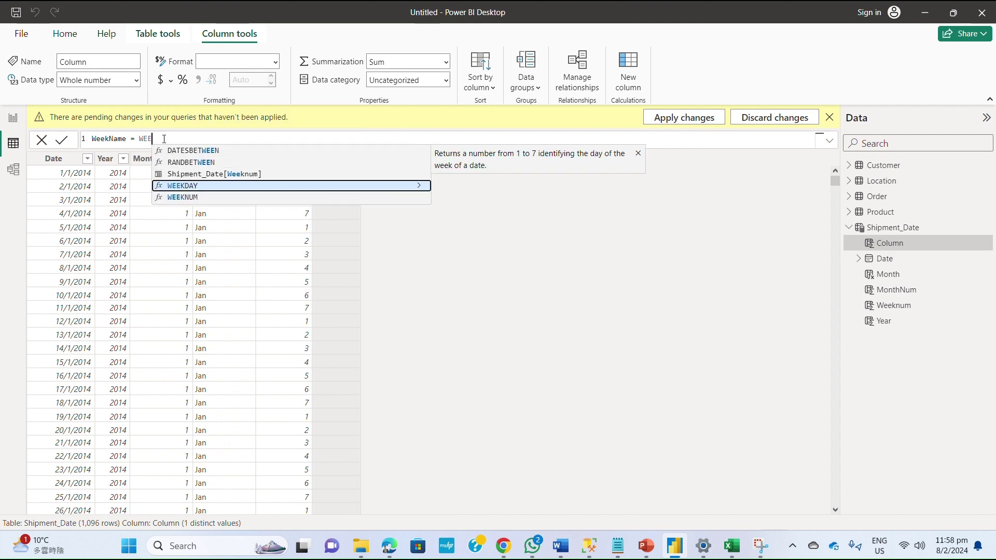
pyautogui.press('BackSpace')
pyautogui.press('BackSpace')
pyautogui.press('BackSpace')
# Begin the WeekName formula with the FORMAT function
pyautogui.write('for')
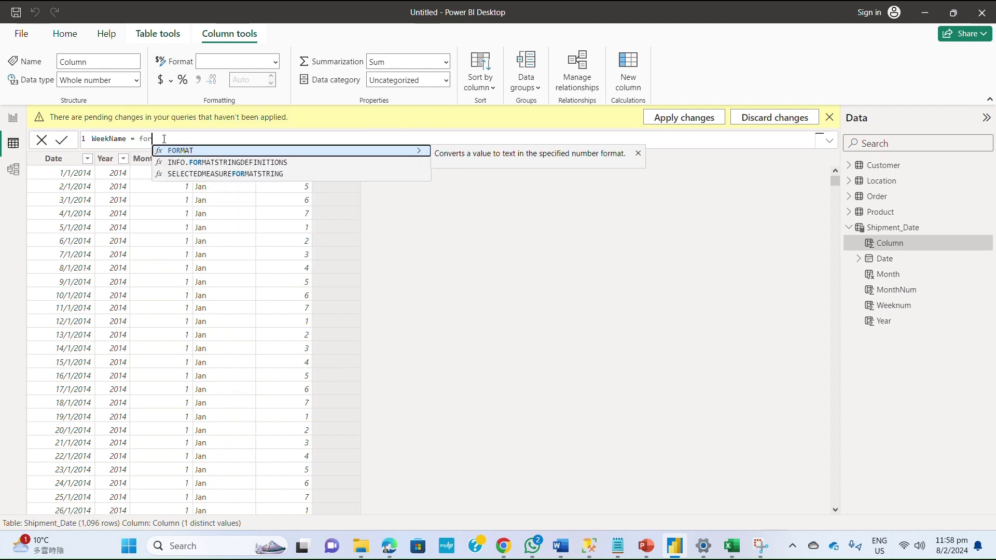
pyautogui.press('Tab')
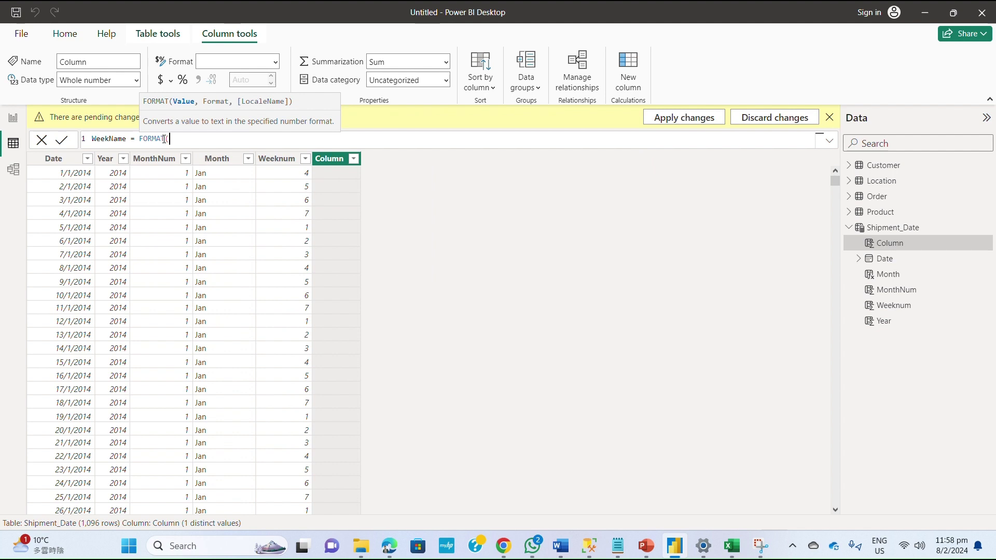
pyautogui.write('wee')
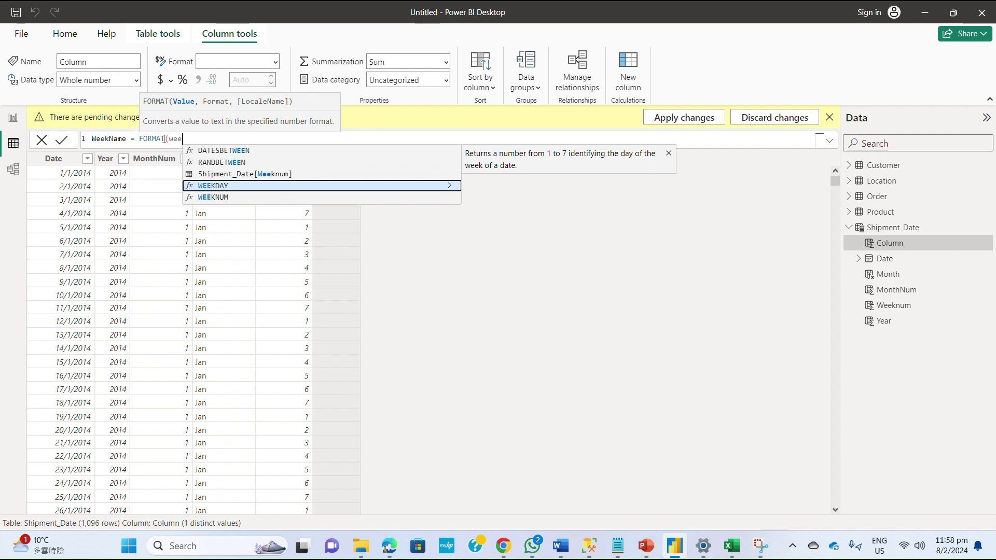
pyautogui.press('Down')
pyautogui.press('Tab')
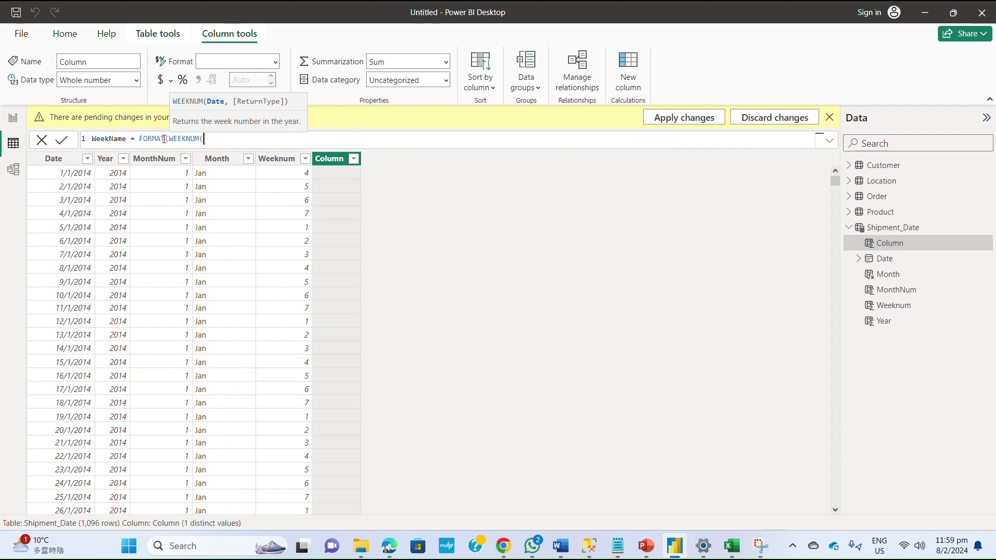
pyautogui.write('ord')
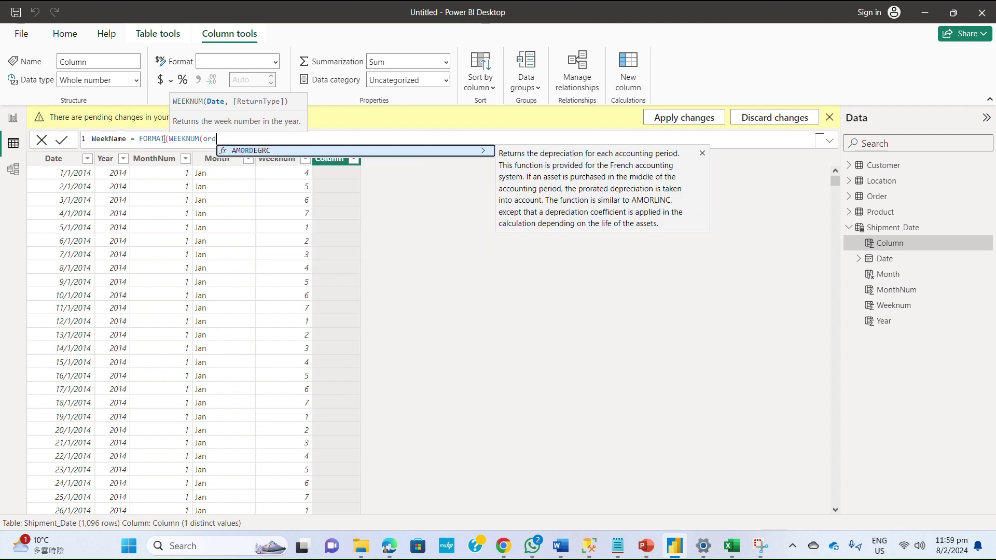
pyautogui.press('BackSpace')
pyautogui.press('BackSpace')
pyautogui.press('BackSpace')
pyautogui.press('BackSpace')
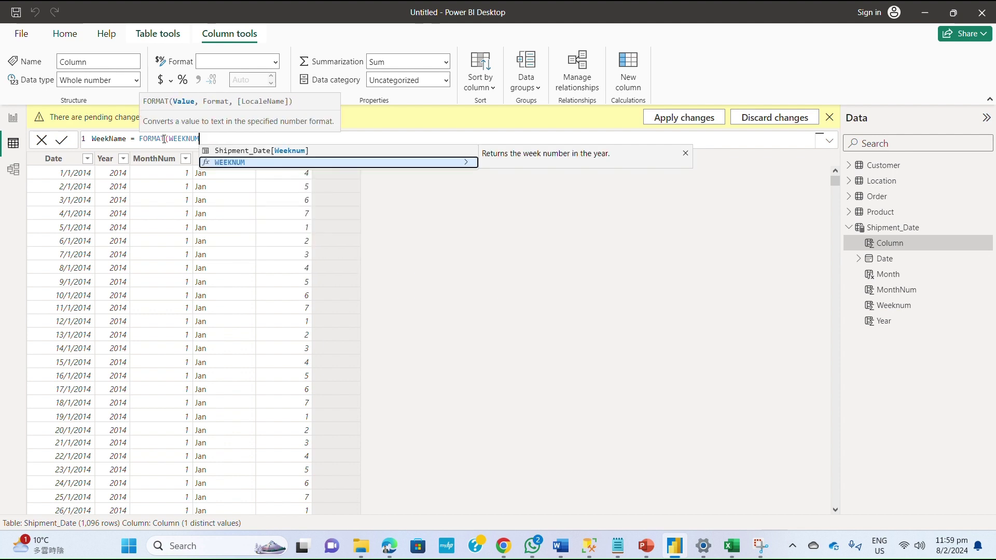
pyautogui.press('BackSpace')
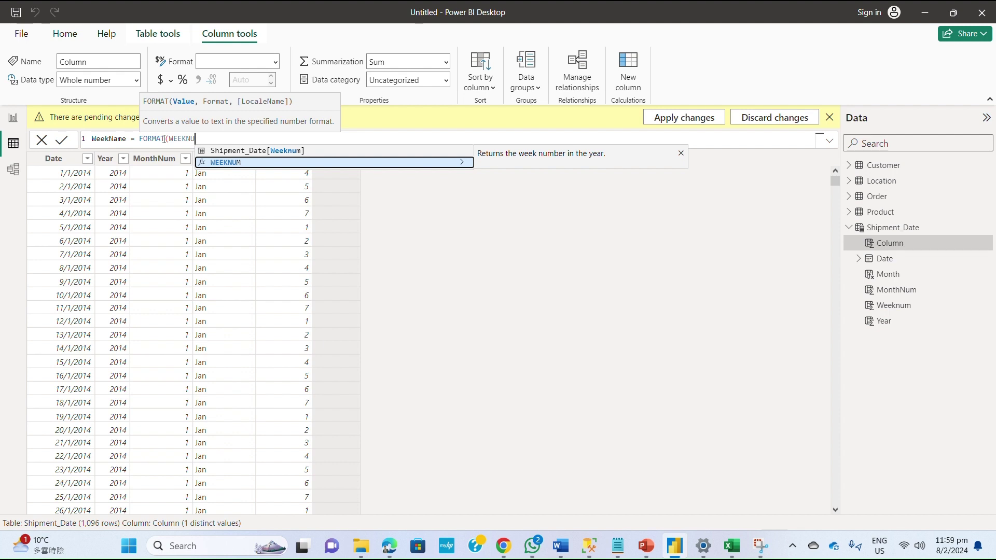
pyautogui.write(',')
pyautogui.press('BackSpace')
pyautogui.press('BackSpace')
pyautogui.press('BackSpace')
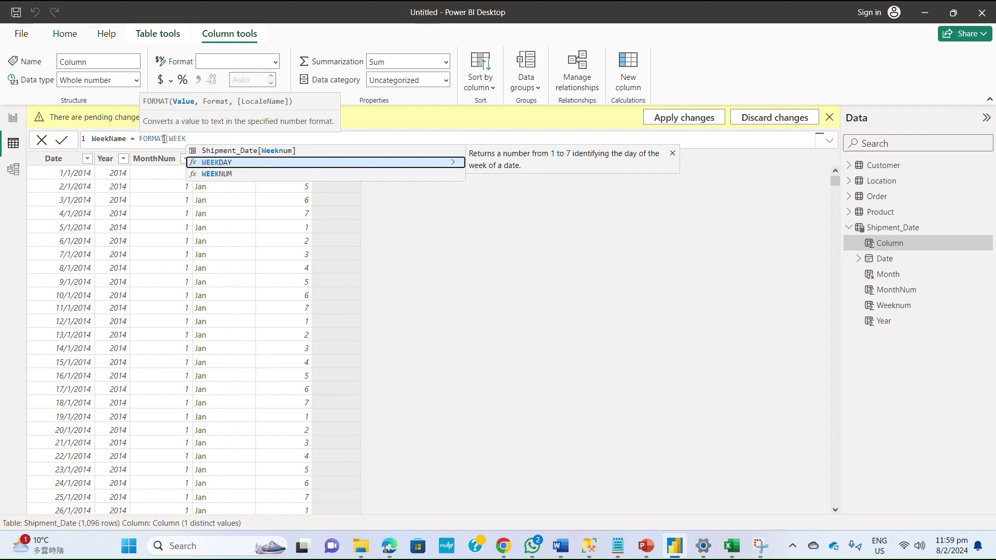
# Complete the WeekName formula by formatting WEEKDAY(Shipment_Date[Date],1) as "DDDD" and commit it
pyautogui.press('Tab')
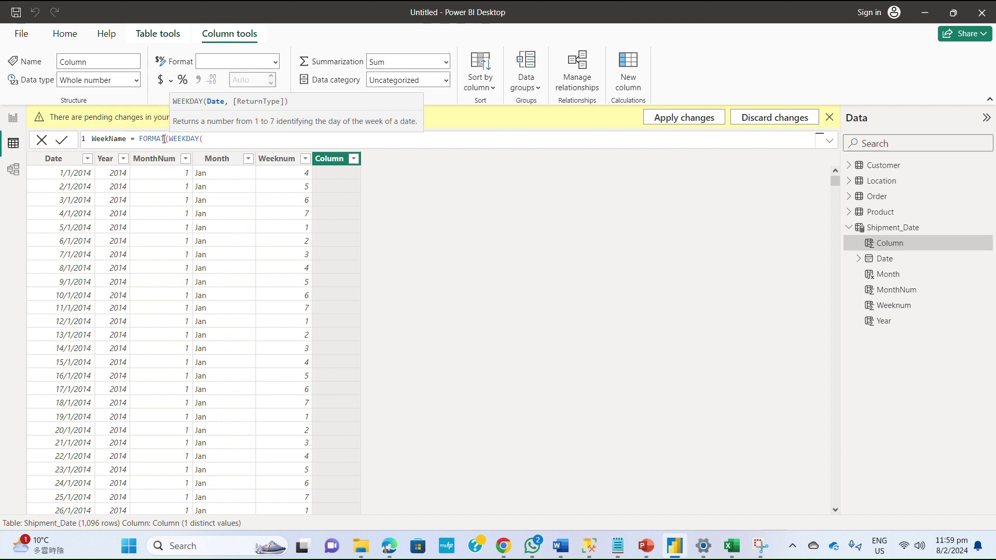
pyautogui.write('shi')
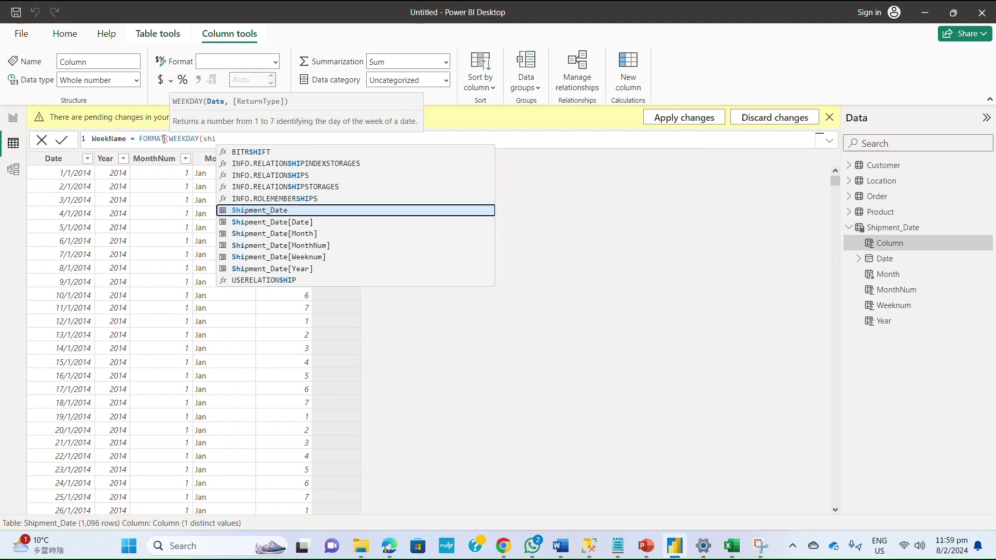
pyautogui.press('Down')
pyautogui.press('Tab')
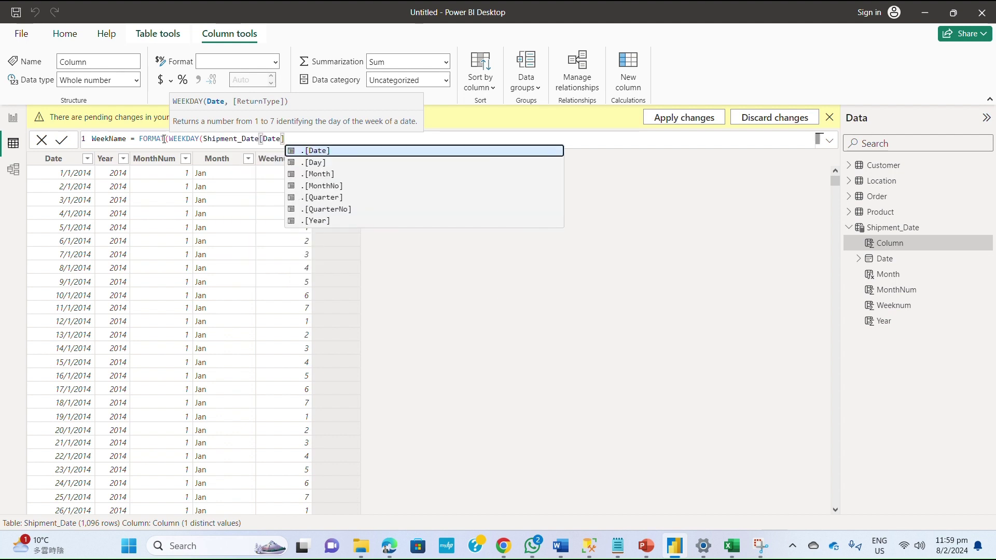
pyautogui.write(',')
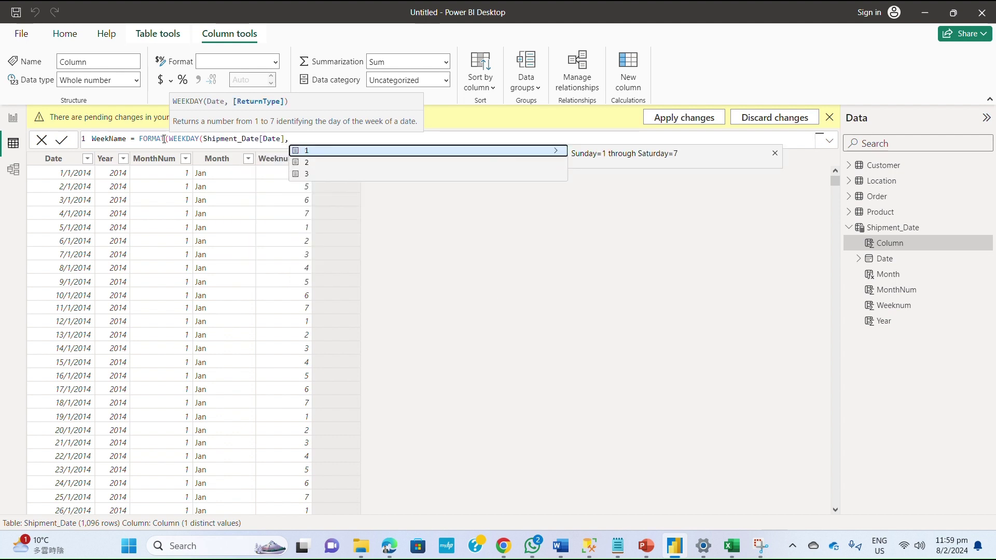
pyautogui.write('1')
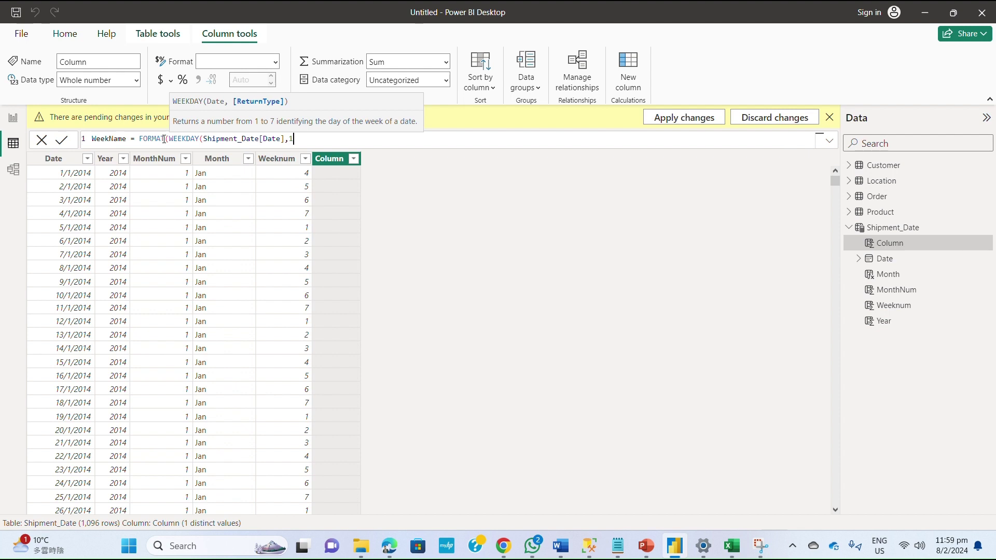
pyautogui.write('),')
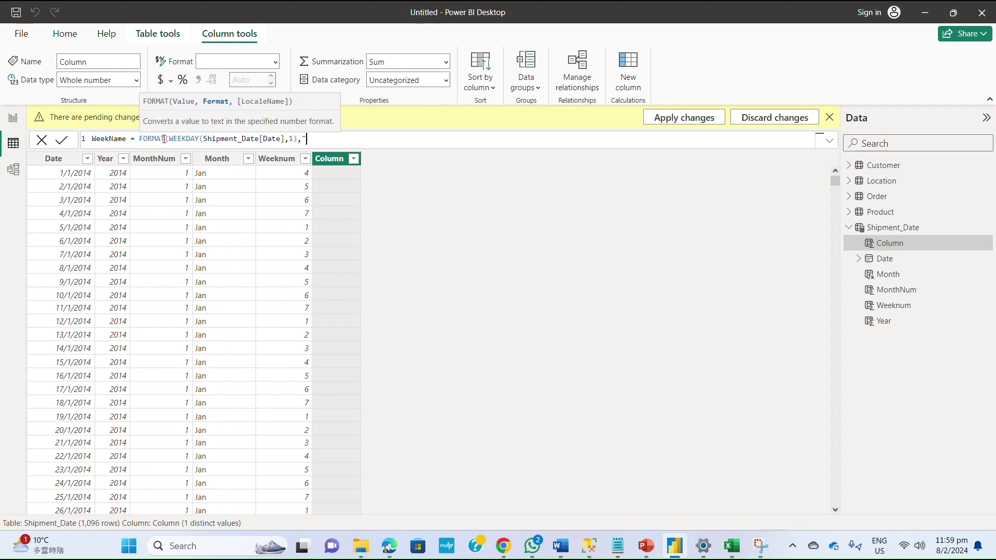
pyautogui.write('"DDDD")')
pyautogui.press('Return')
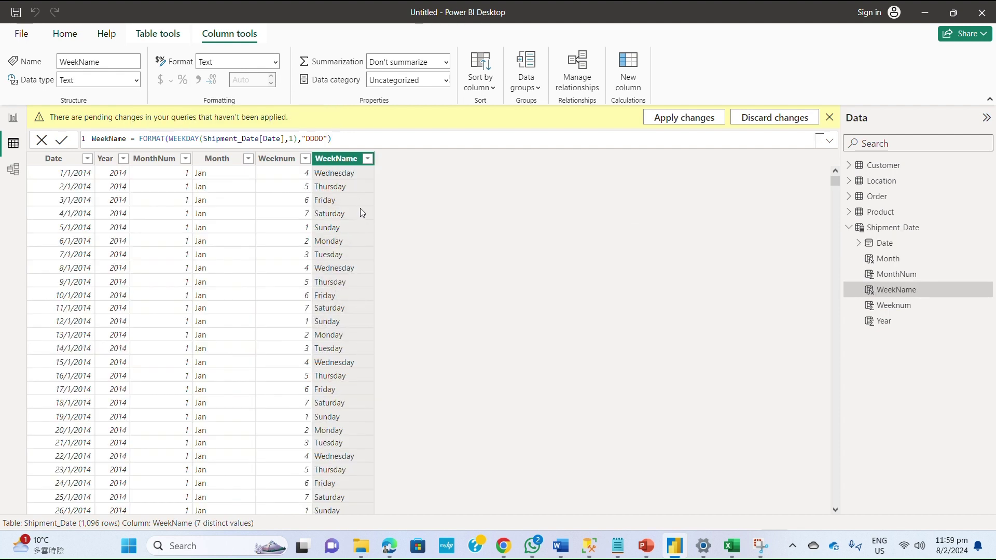
# Change the format string in the WeekName formula to "DDD" for abbreviated weekday names
pyautogui.doubleClick(322, 138)
pyautogui.write('DDD')
pyautogui.press('Return')
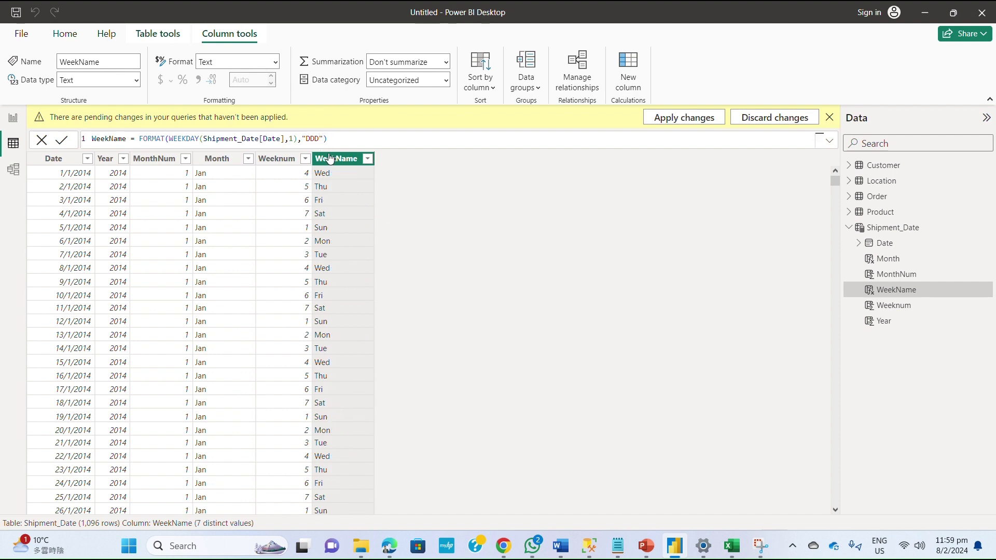
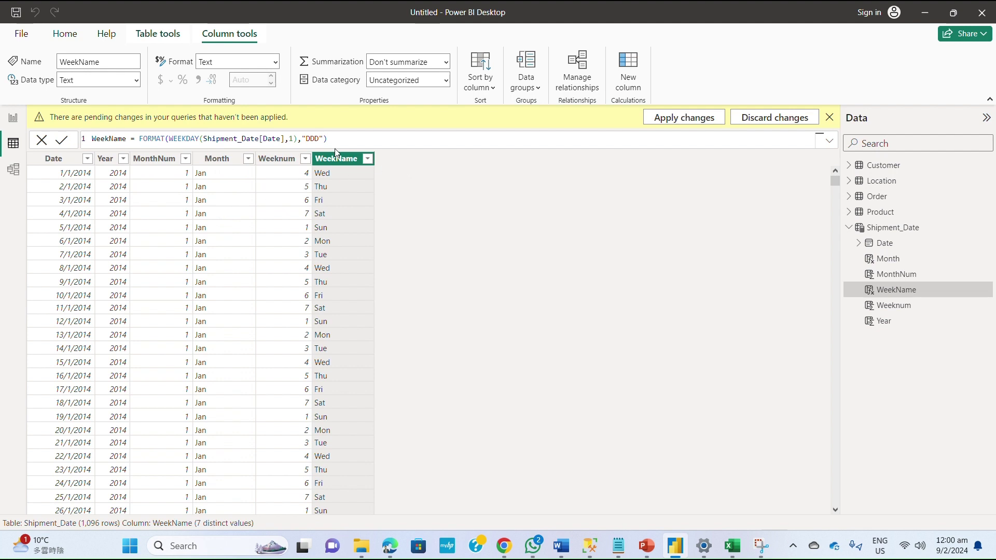
# Add another calculated column to the Shipment_Date table and name it Day
pyautogui.click(627, 64)
pyautogui.click(122, 139)
pyautogui.moveTo(118, 139); pyautogui.dragTo(92, 139)
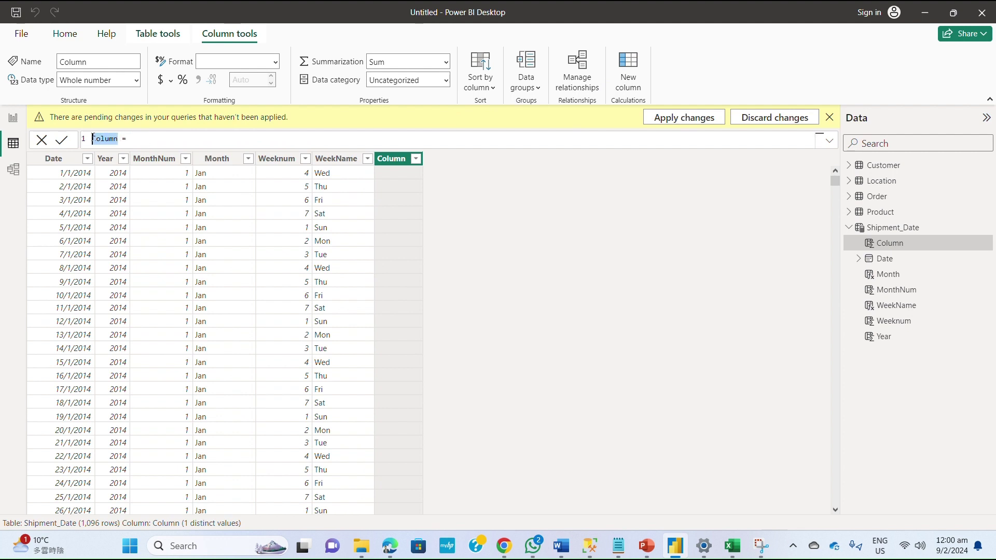
pyautogui.write('Day')
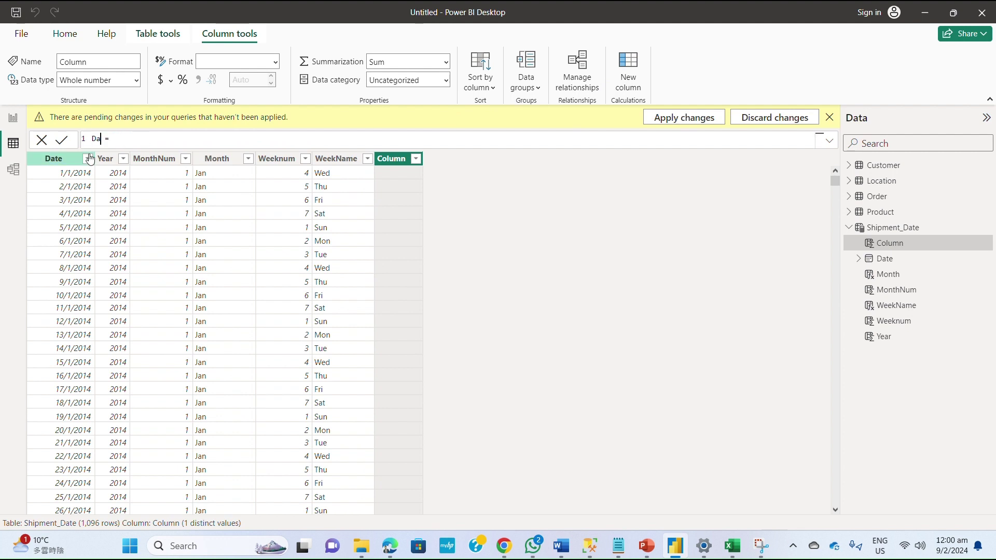
pyautogui.click(139, 140)
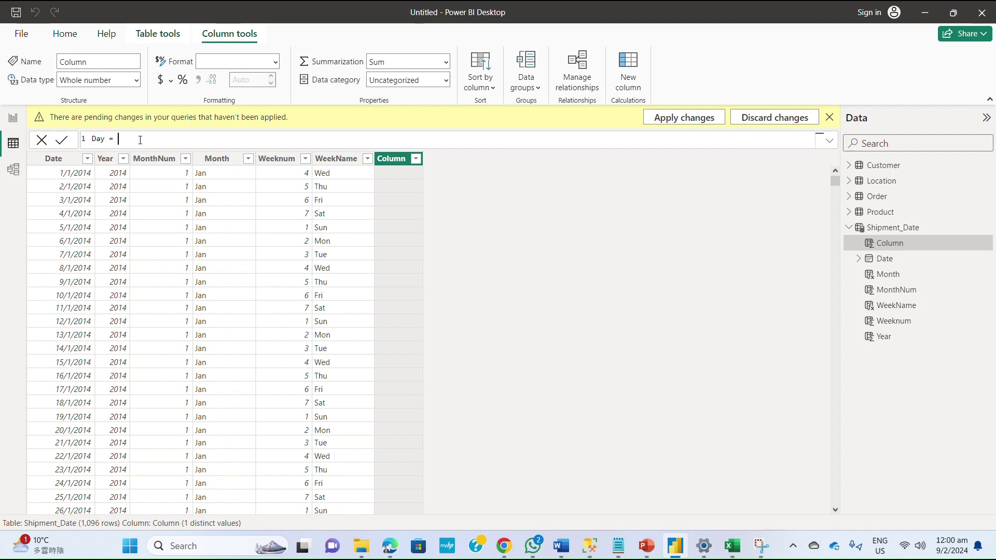
pyautogui.write('form')
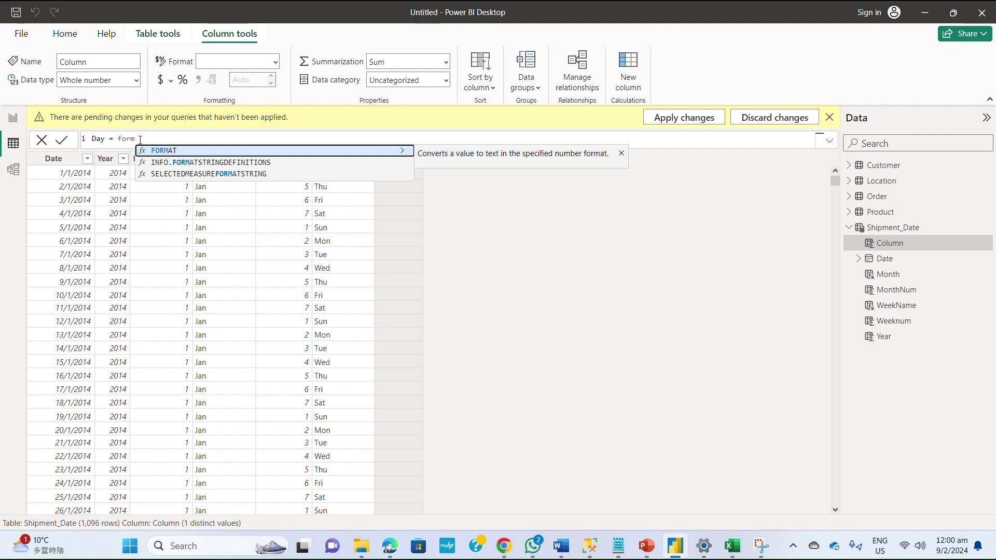
pyautogui.press('BackSpace')
pyautogui.press('BackSpace')
pyautogui.press('BackSpace')
pyautogui.press('BackSpace')
# Define the Day column as DAY(Shipment_Date[Date]), commit the formula and check its rows
pyautogui.write('da')
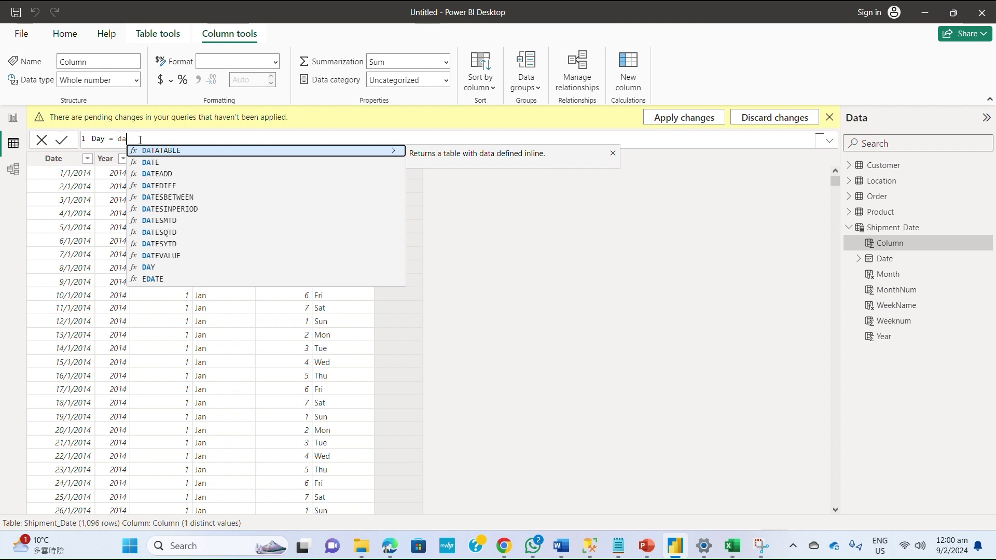
pyautogui.press('Down')
pyautogui.press('Down')
pyautogui.press('Down')
pyautogui.press('Down')
pyautogui.press('Down')
pyautogui.press('Down')
pyautogui.press('Down')
pyautogui.press('Down')
pyautogui.press('Down')
pyautogui.press('Down')
pyautogui.press('Tab')
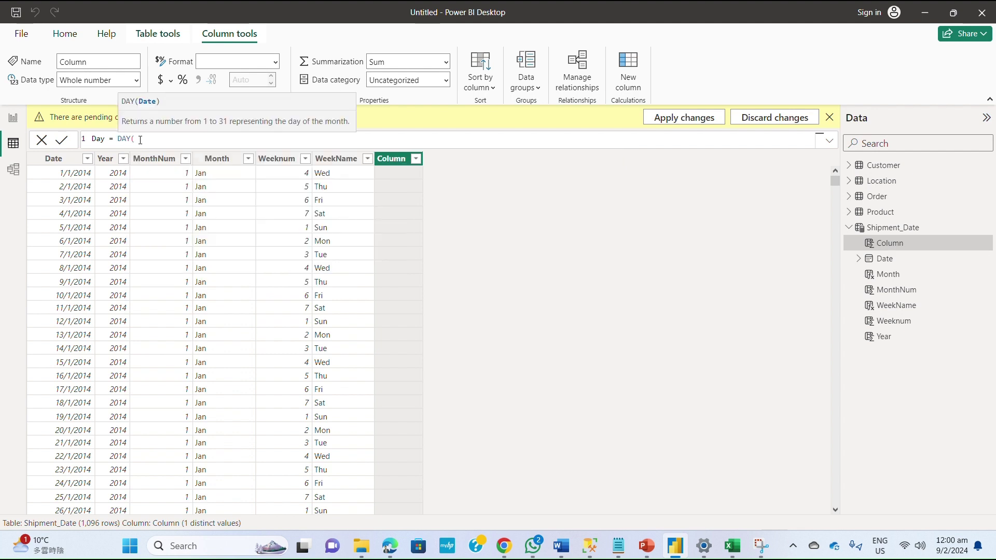
pyautogui.write('ship')
pyautogui.press('Down')
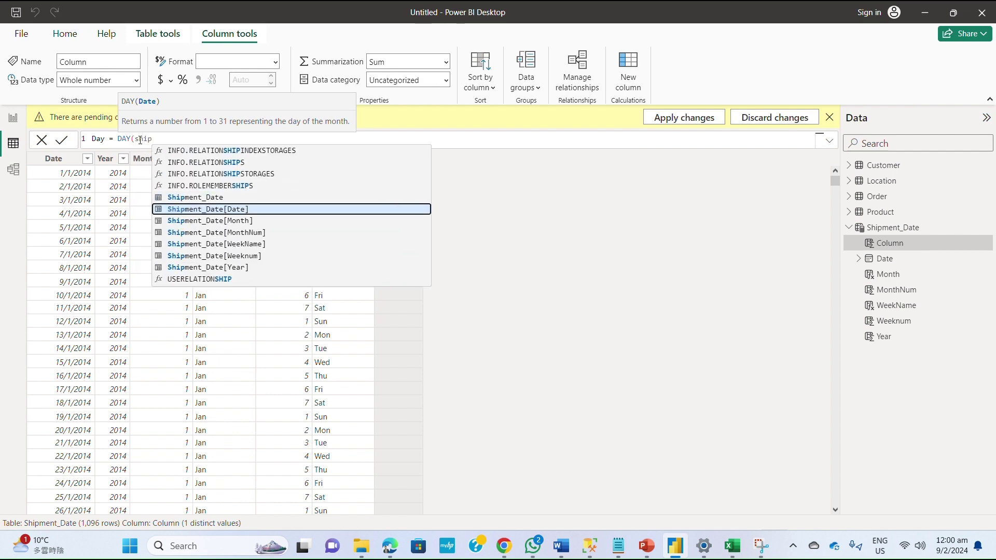
pyautogui.press('Tab')
pyautogui.write(')')
pyautogui.press('Return')
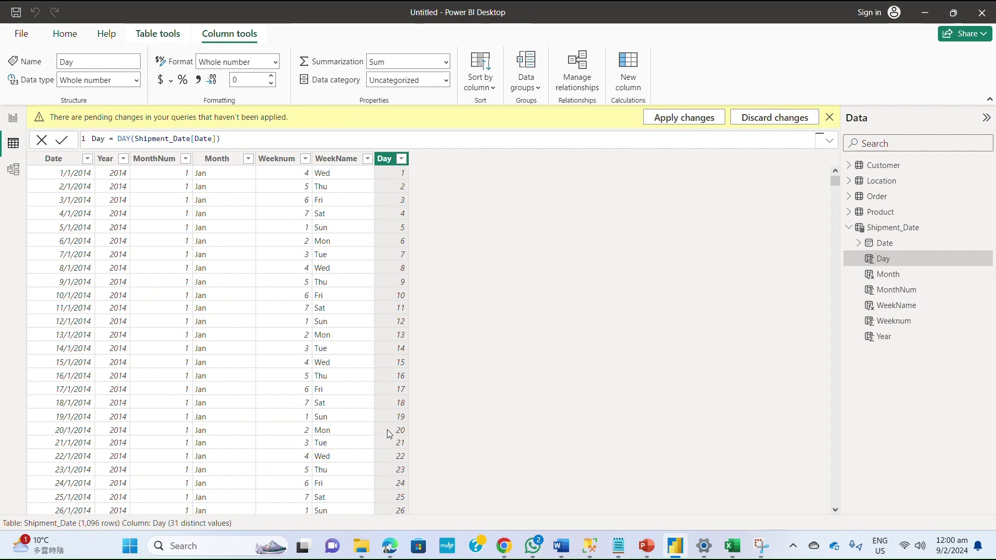
pyautogui.scroll(-10, 399, 421)
pyautogui.scroll(-17, 395, 423)
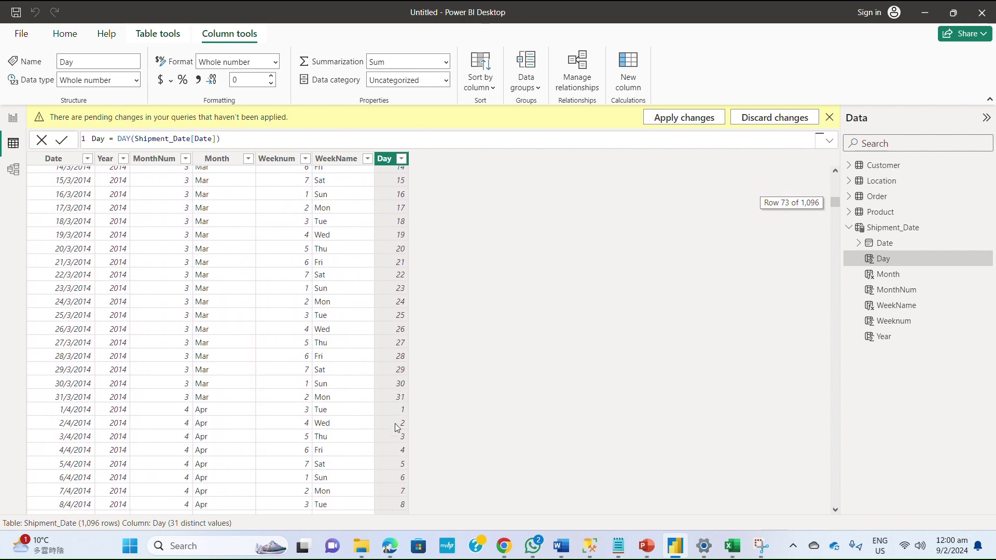
pyautogui.scroll(20, 397, 422)
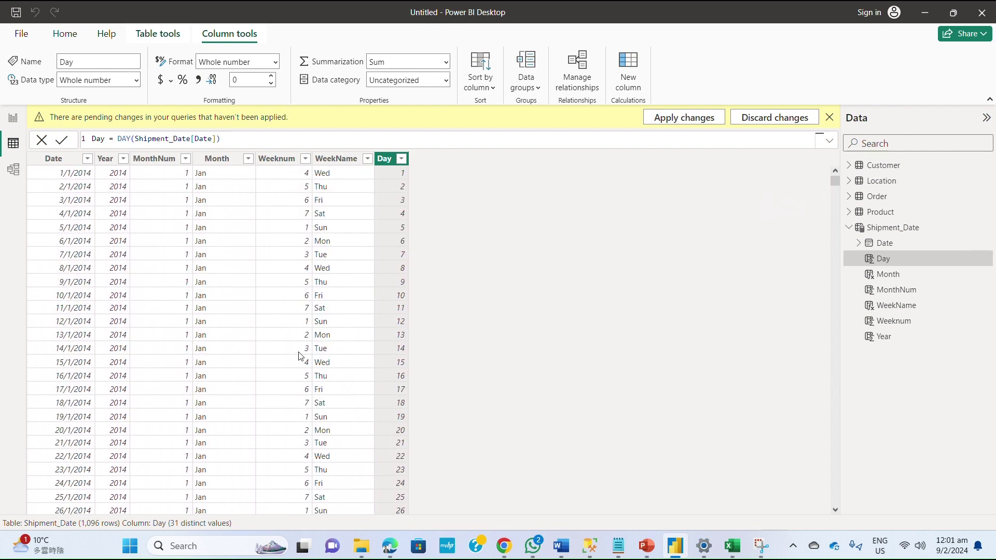
# Rename the Weeknum column to DayofWeek in its formula and commit the change
pyautogui.click(294, 175)
pyautogui.click(288, 159)
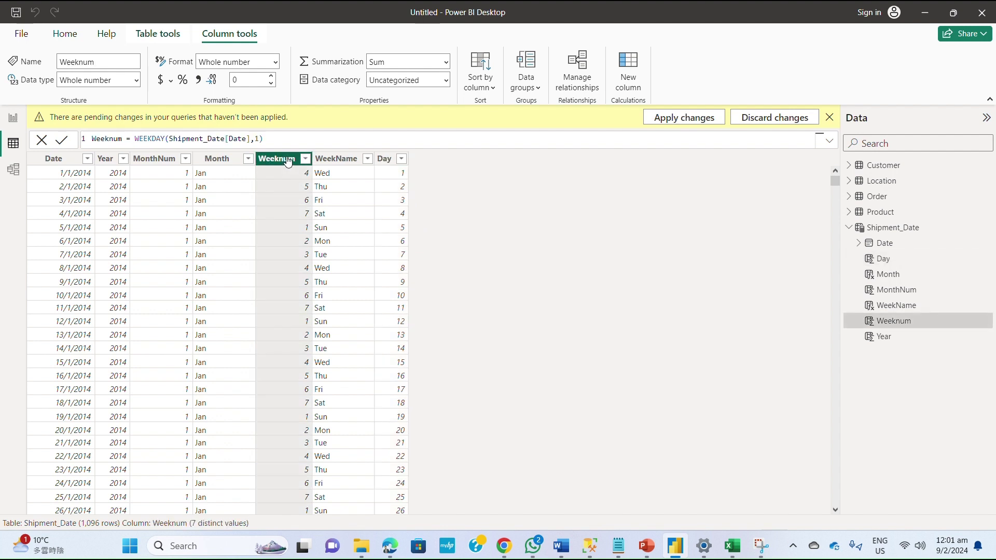
pyautogui.moveTo(124, 138); pyautogui.dragTo(92, 138)
pyautogui.click(110, 138)
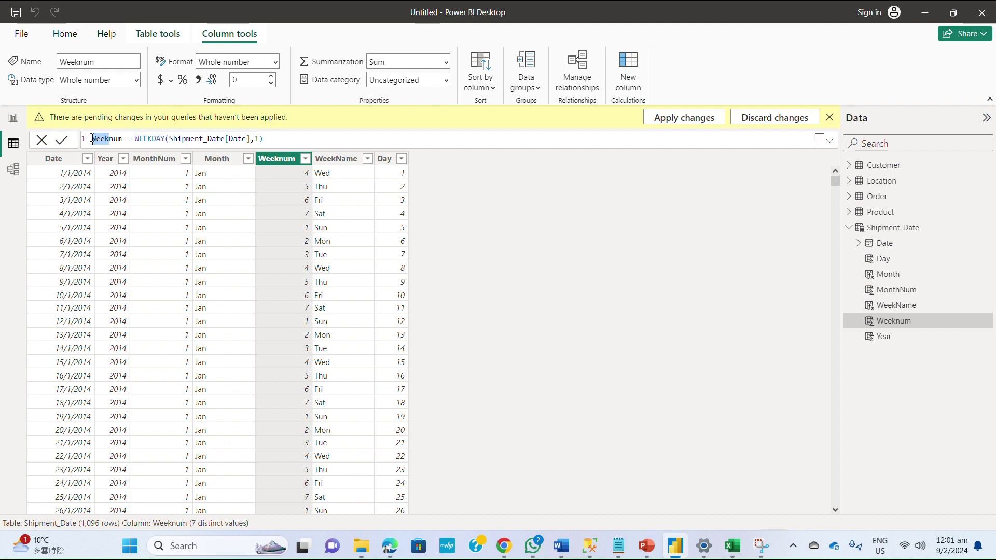
pyautogui.write('Day')
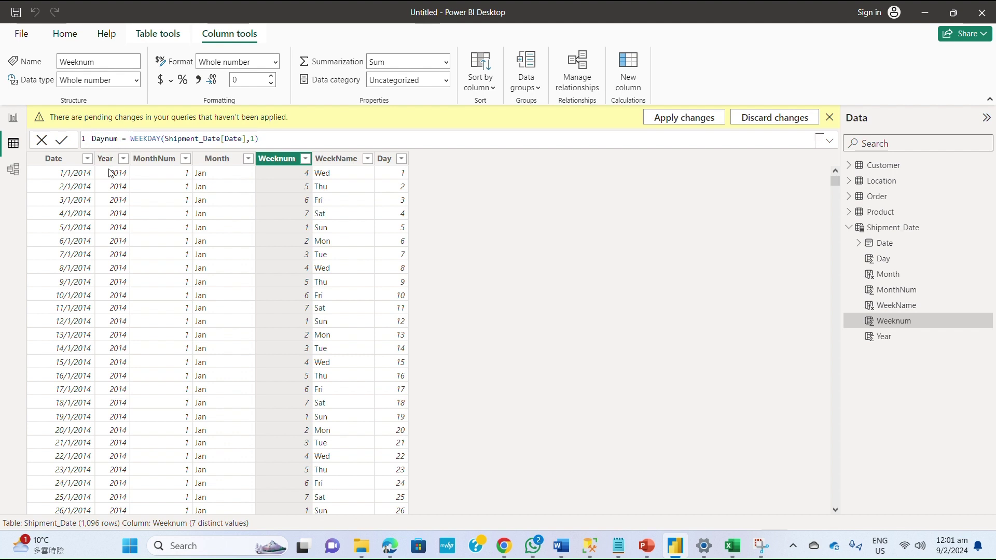
pyautogui.write('of')
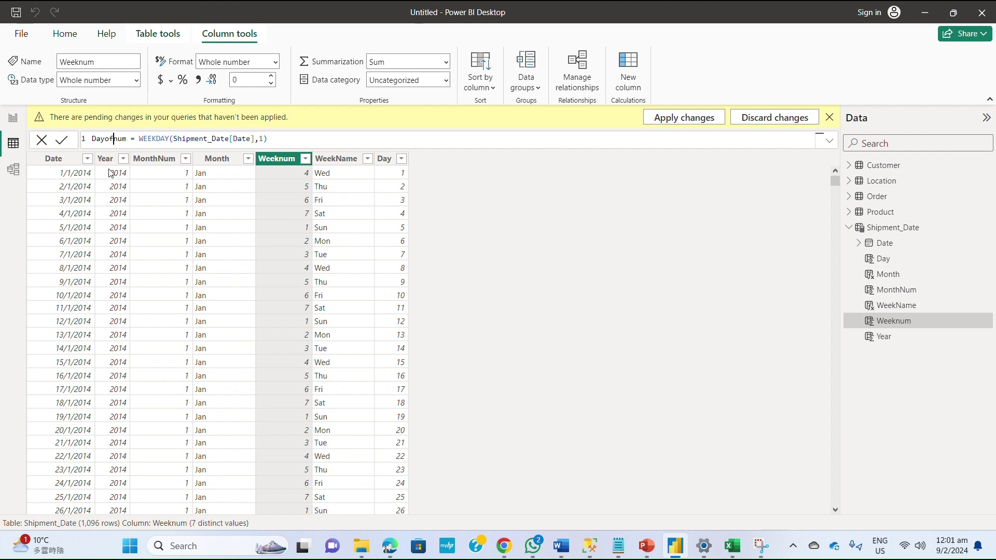
pyautogui.write('Week')
pyautogui.press('Delete')
pyautogui.press('Delete')
pyautogui.press('Delete')
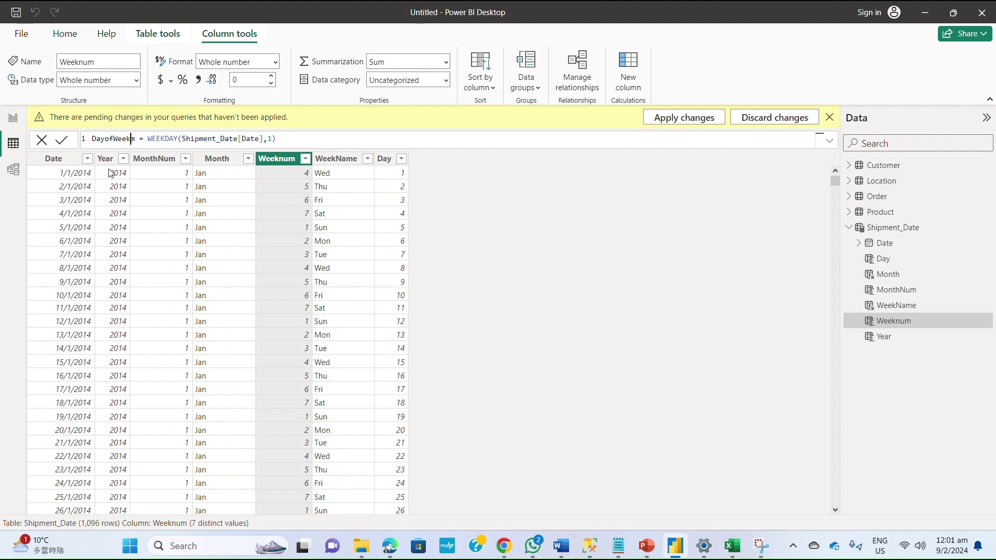
pyautogui.press('Return')
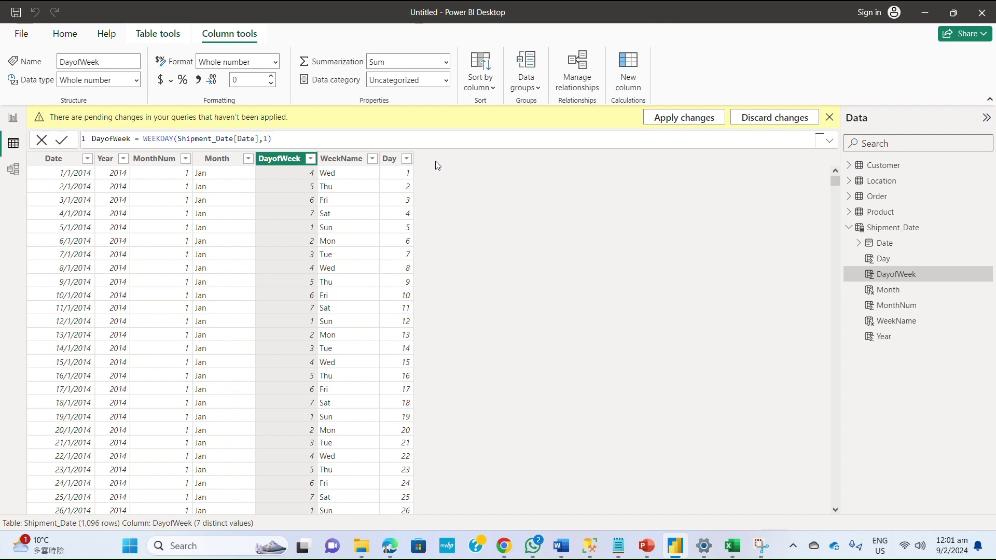
# Add a calculated column named WeekNum to the Shipment_Date table, defined as WEEKNUM(Shipment_Date[Date])
pyautogui.click(628, 70)
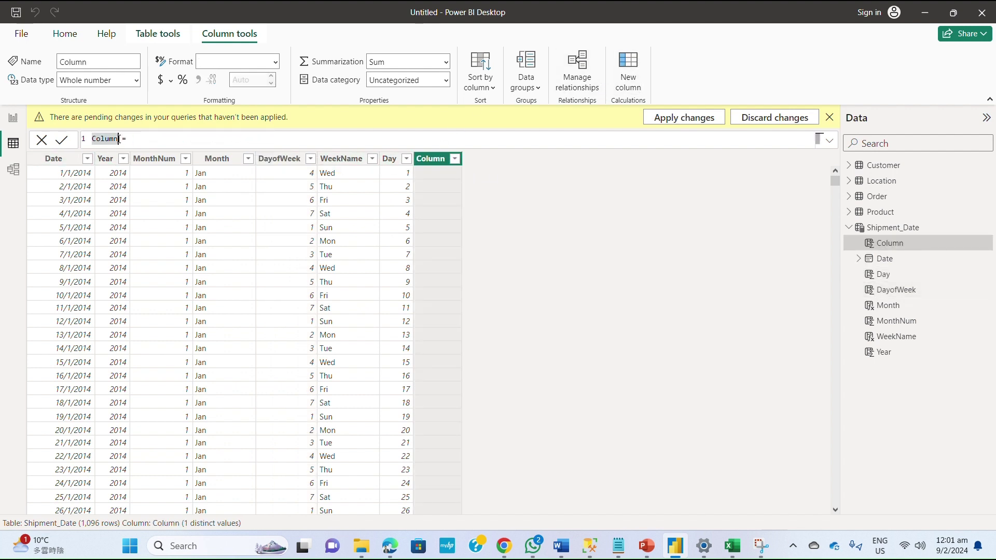
pyautogui.moveTo(120, 139); pyautogui.dragTo(87, 140)
pyautogui.write('WeekNum')
pyautogui.click(149, 138)
pyautogui.write('we')
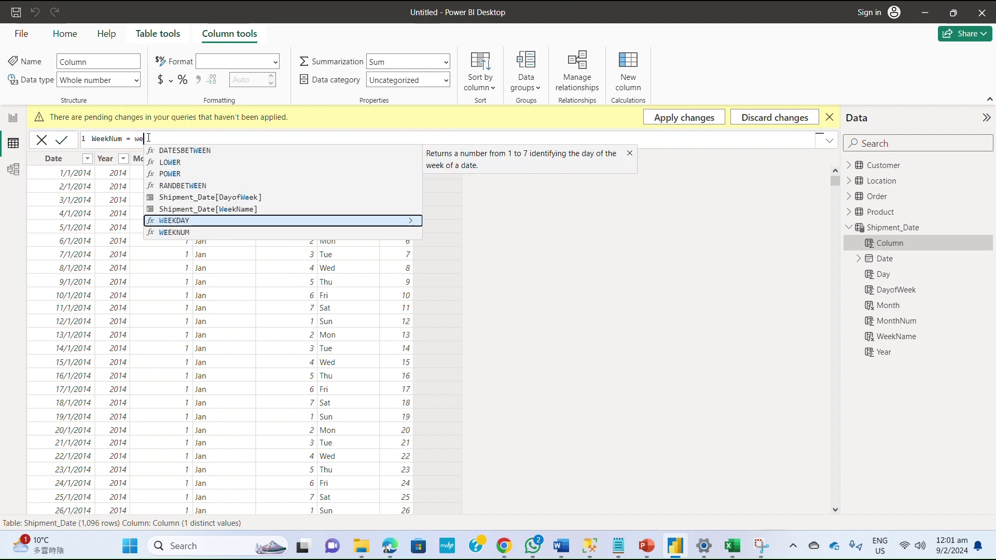
pyautogui.write('ekn')
pyautogui.press('Tab')
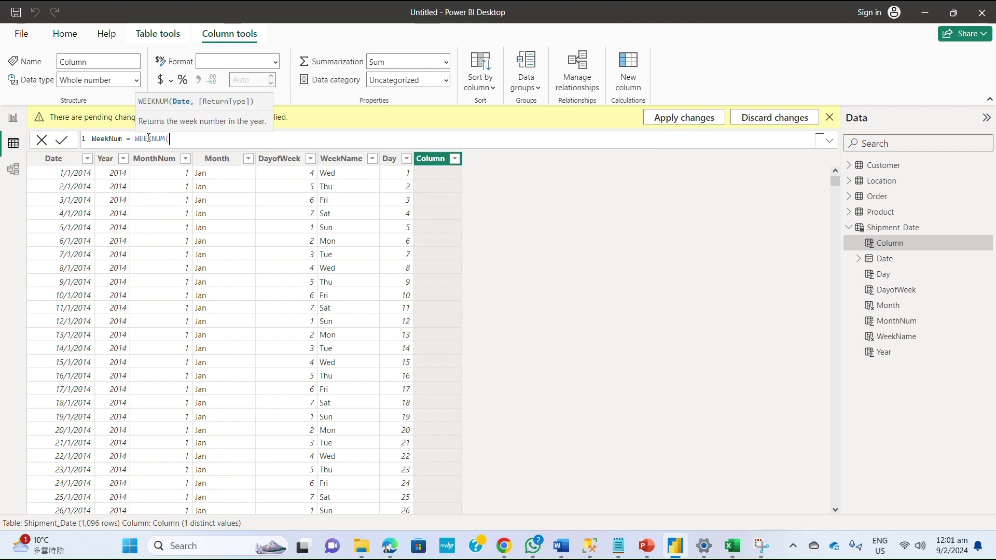
pyautogui.write('shi')
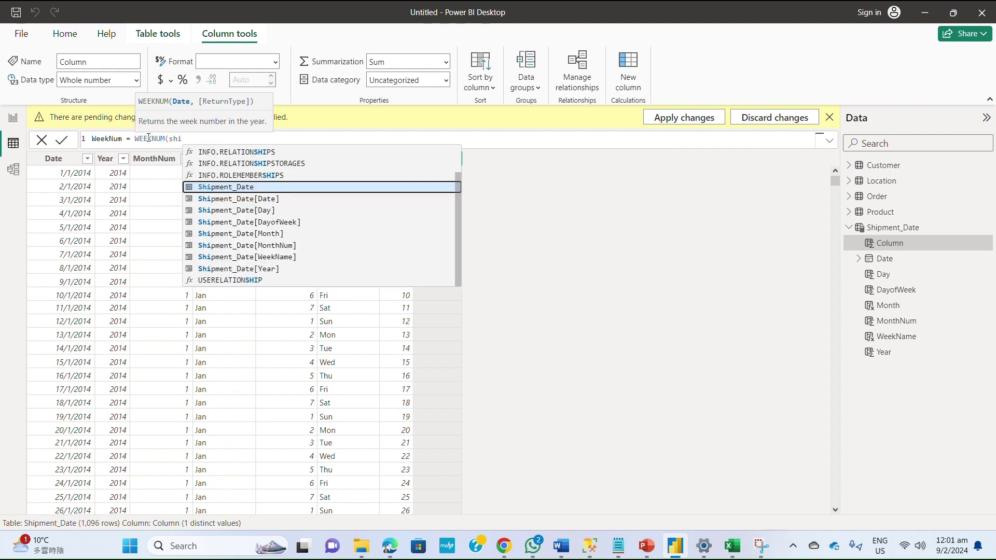
pyautogui.press('Tab')
pyautogui.write(')')
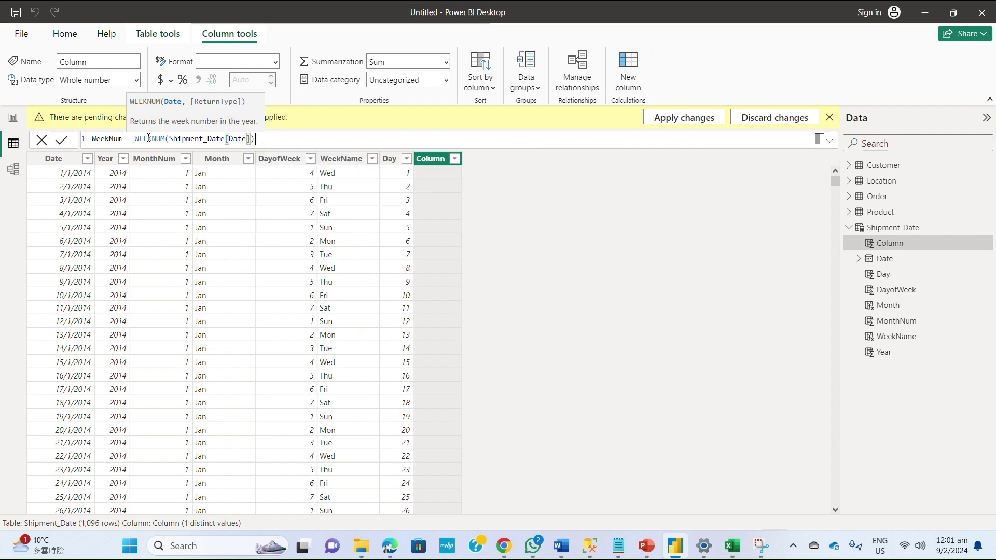
pyautogui.press('Return')
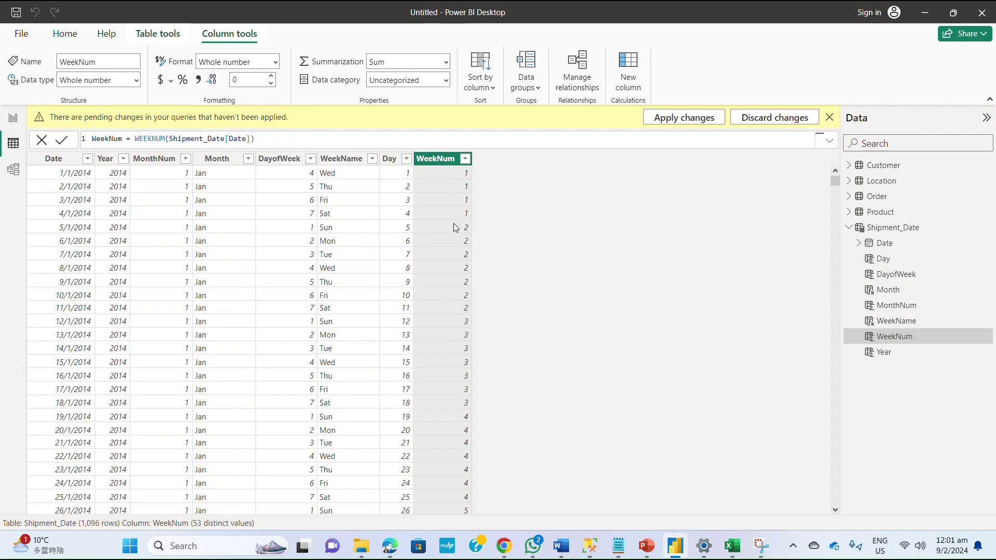
# Examine the WeekNum column's rows and its full list of filter values, and select the WeekName column for comparison
pyautogui.scroll(-7, 452, 331)
pyautogui.scroll(7, 452, 331)
pyautogui.click(465, 158)
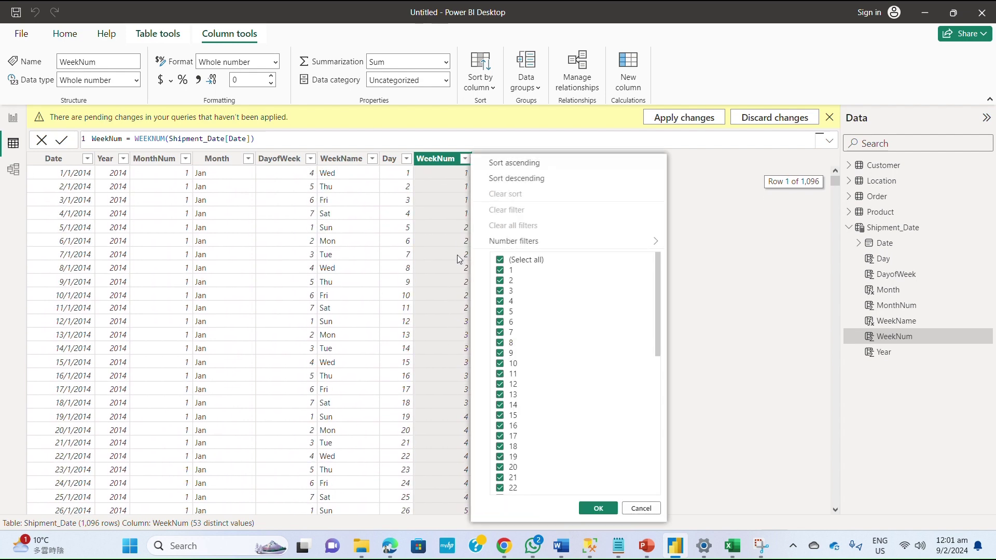
pyautogui.scroll(-6, 572, 430)
pyautogui.scroll(-4, 572, 430)
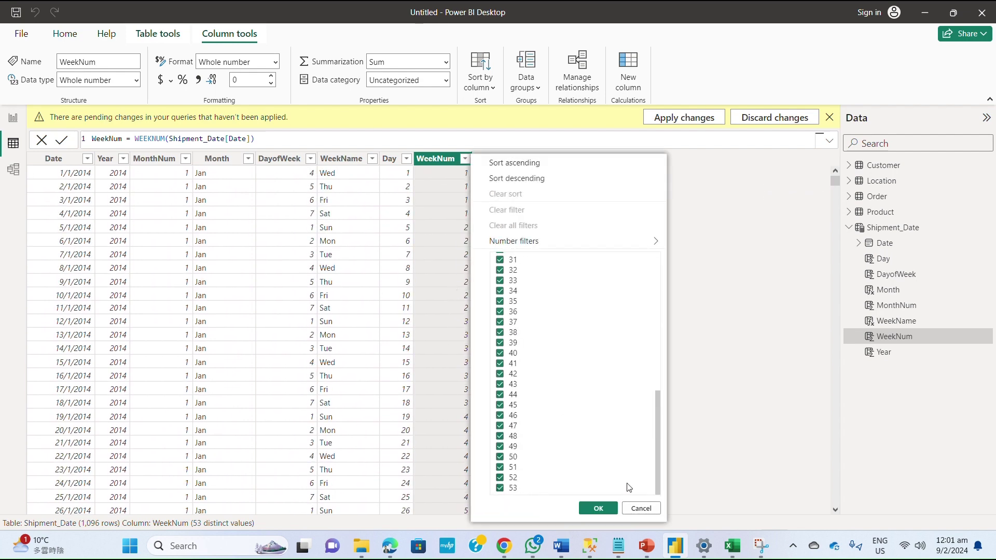
pyautogui.click(640, 509)
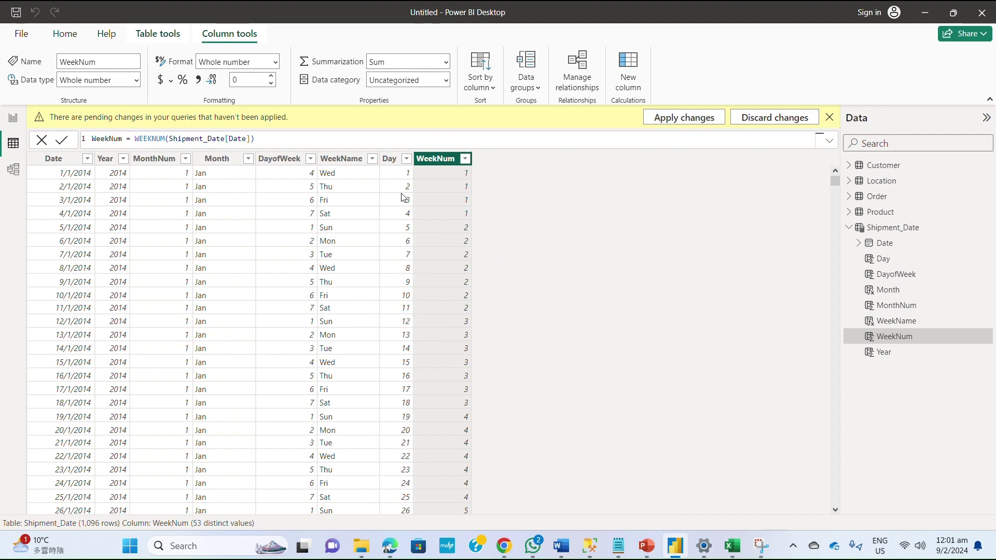
pyautogui.click(347, 162)
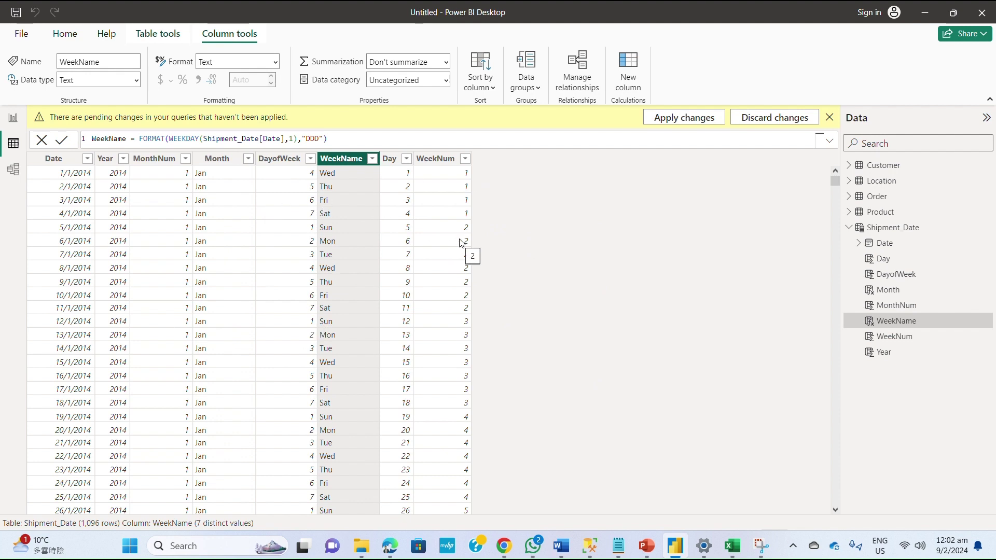
# Start marking the Shipment_Date table as a date table and open the choices for its date column
pyautogui.click(158, 35)
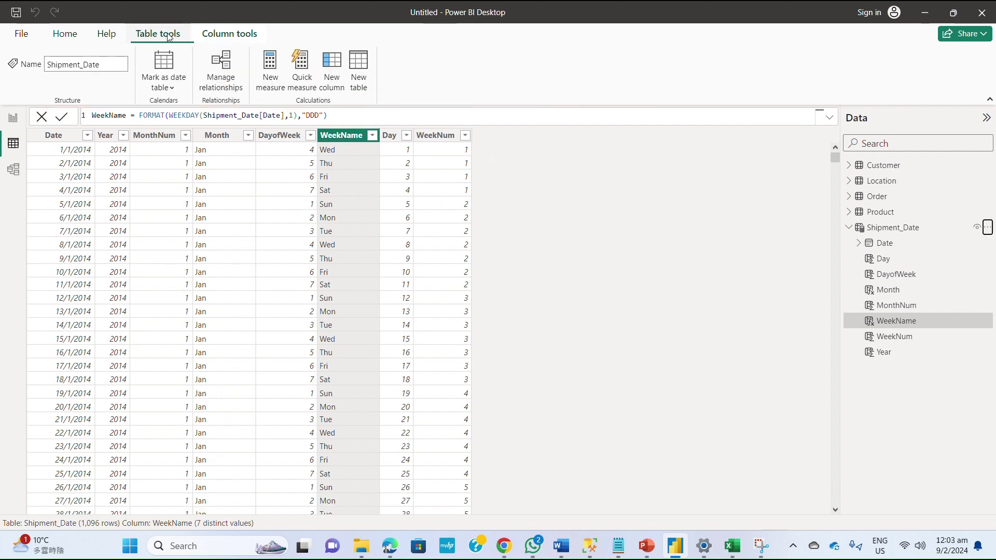
pyautogui.click(428, 29)
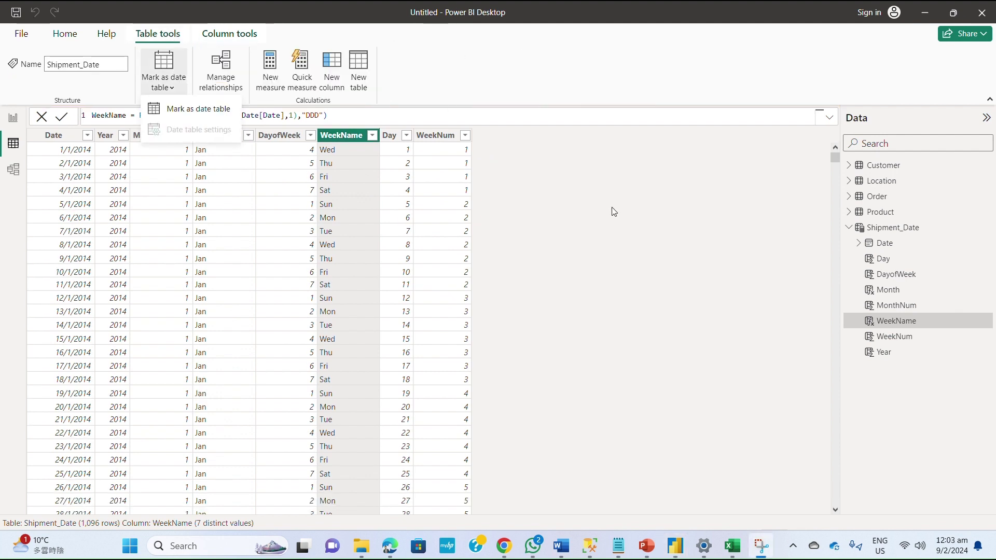
pyautogui.click(614, 211)
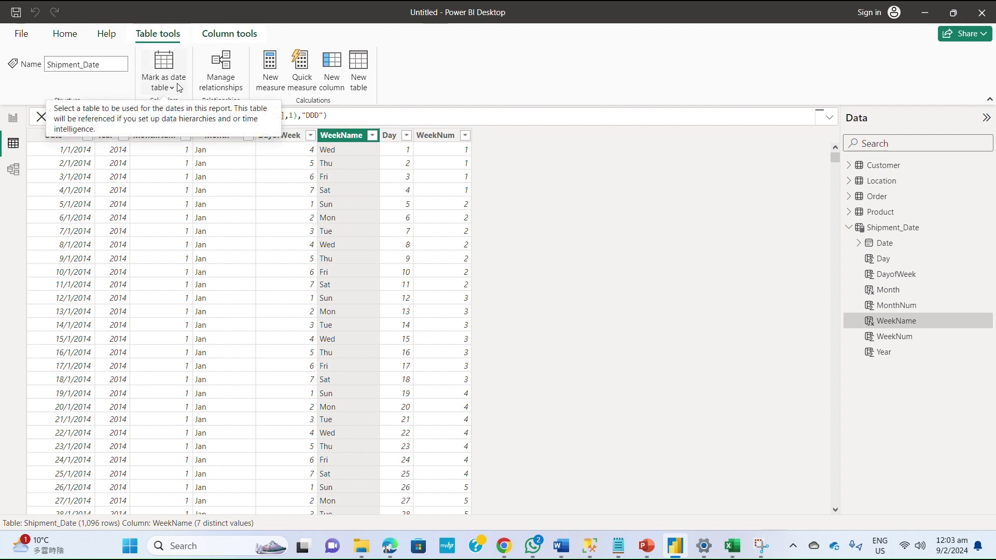
pyautogui.click(880, 233)
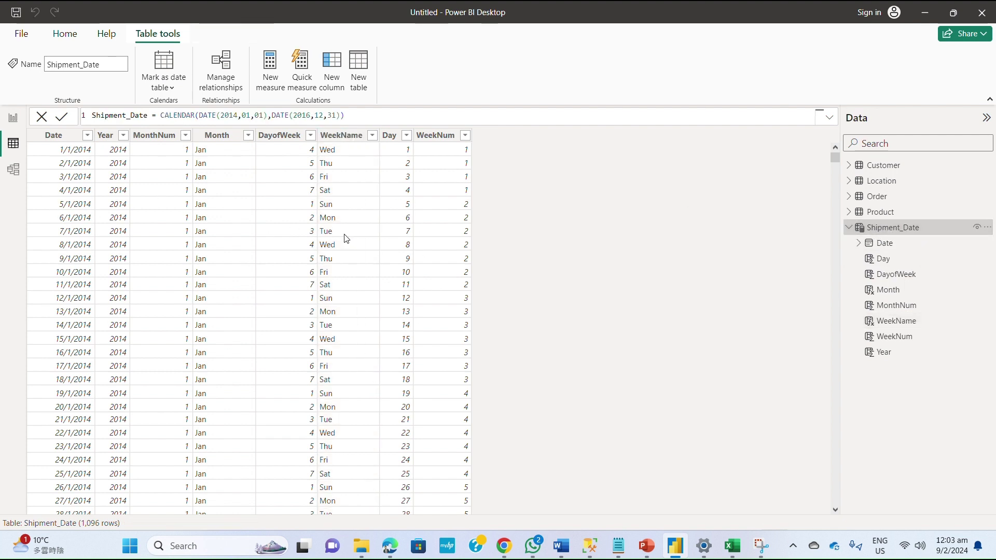
pyautogui.click(174, 88)
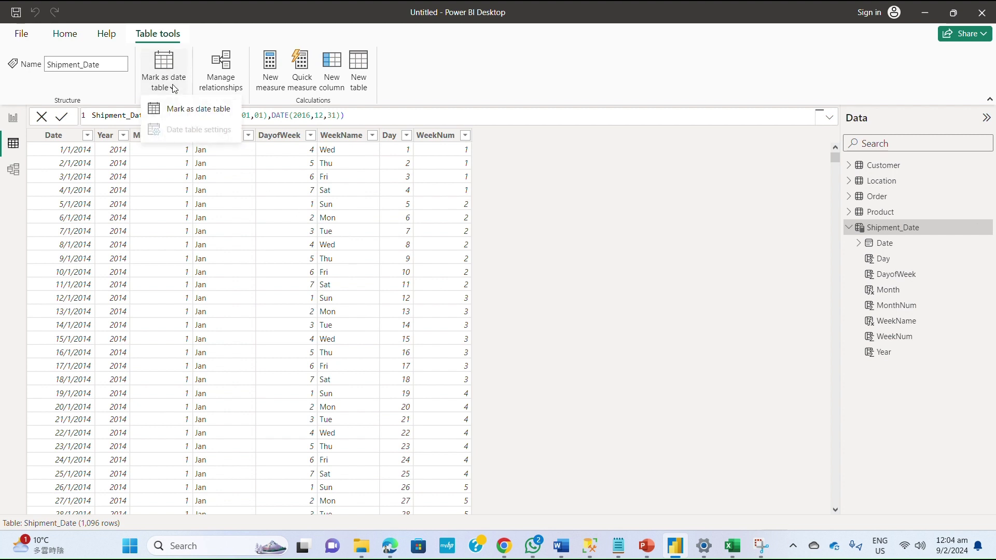
pyautogui.click(176, 111)
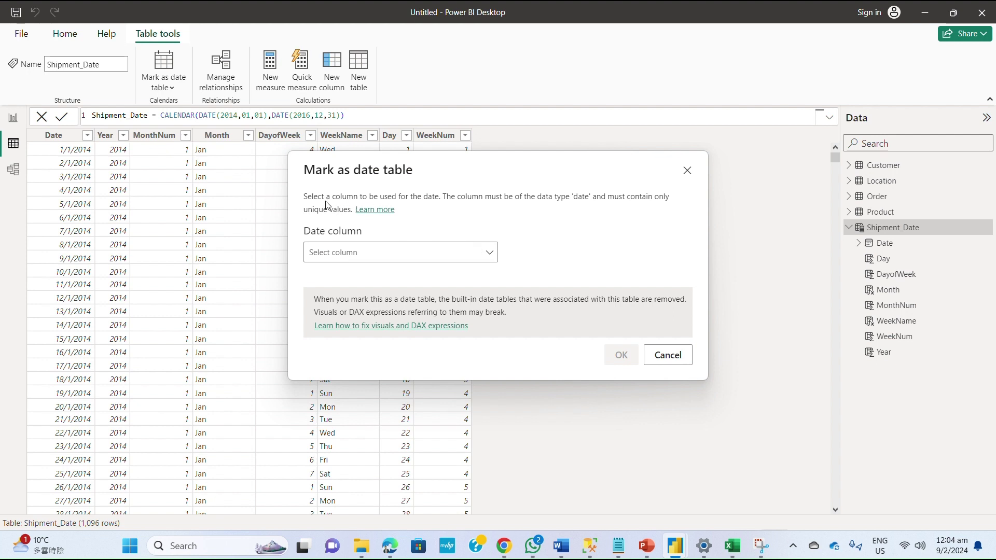
pyautogui.click(489, 253)
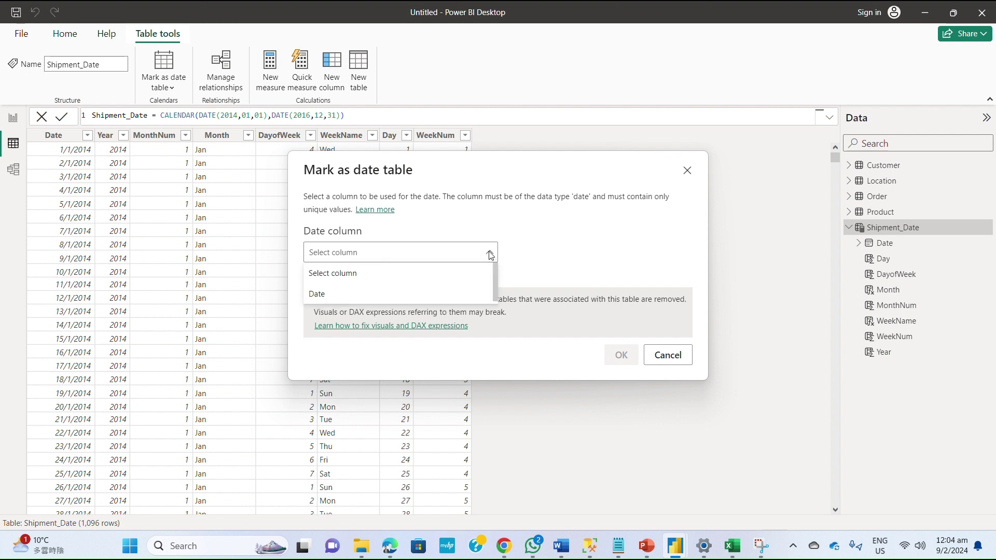
# Mark the Shipment_Date table as a date table, using Date as its date column
pyautogui.click(356, 296)
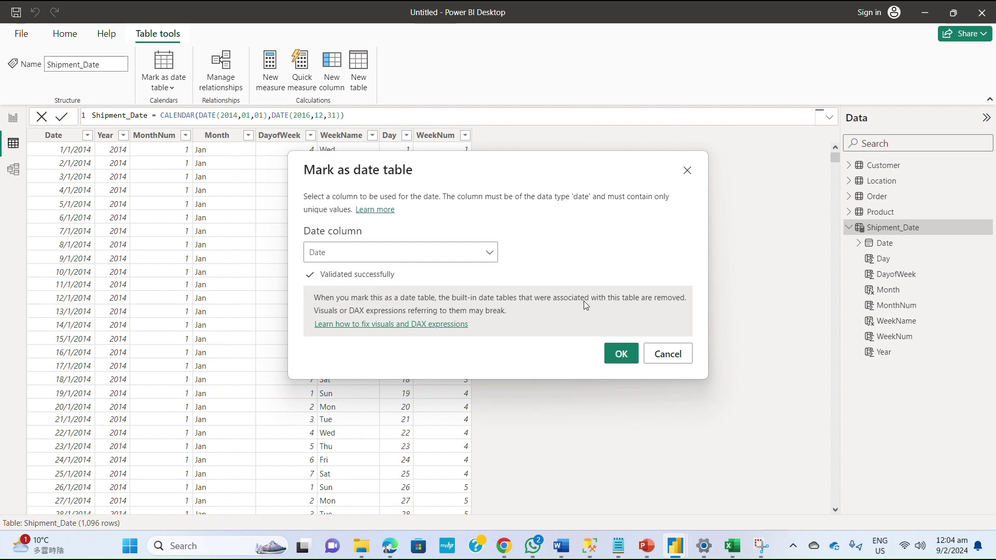
pyautogui.click(620, 354)
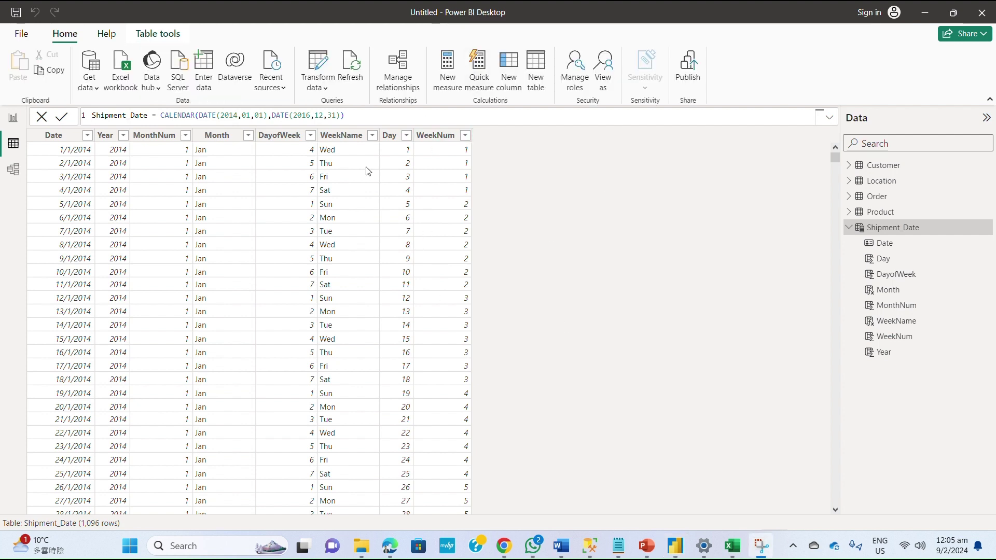
# Duplicate the Shipment_Date table as a new calculated table with the formula Order_Date = Shipment_Date
pyautogui.click(985, 227)
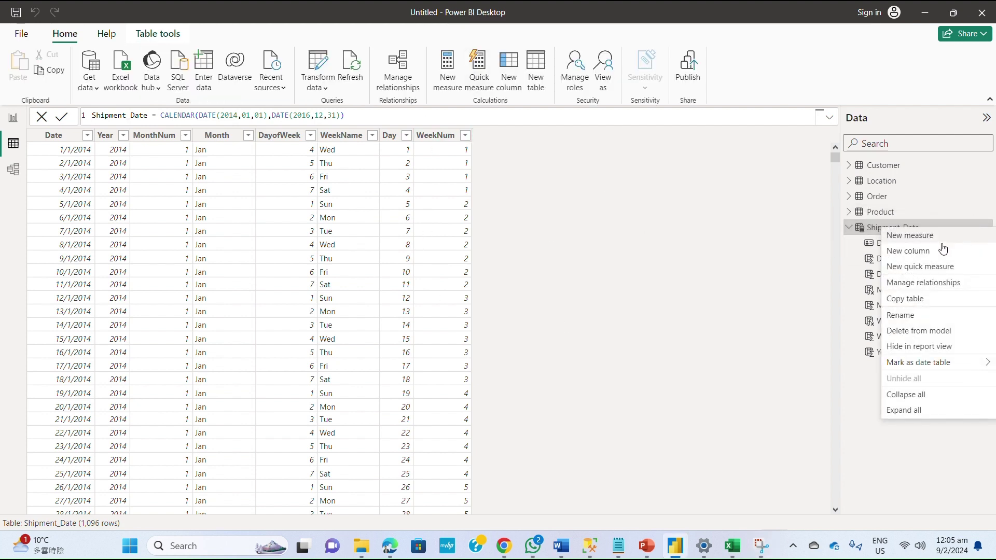
pyautogui.click(919, 300)
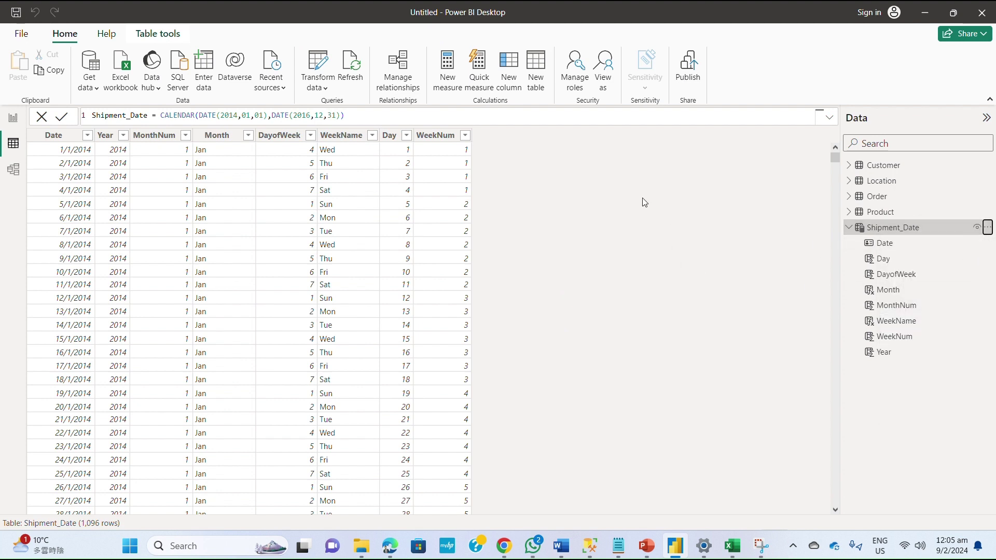
pyautogui.click(537, 70)
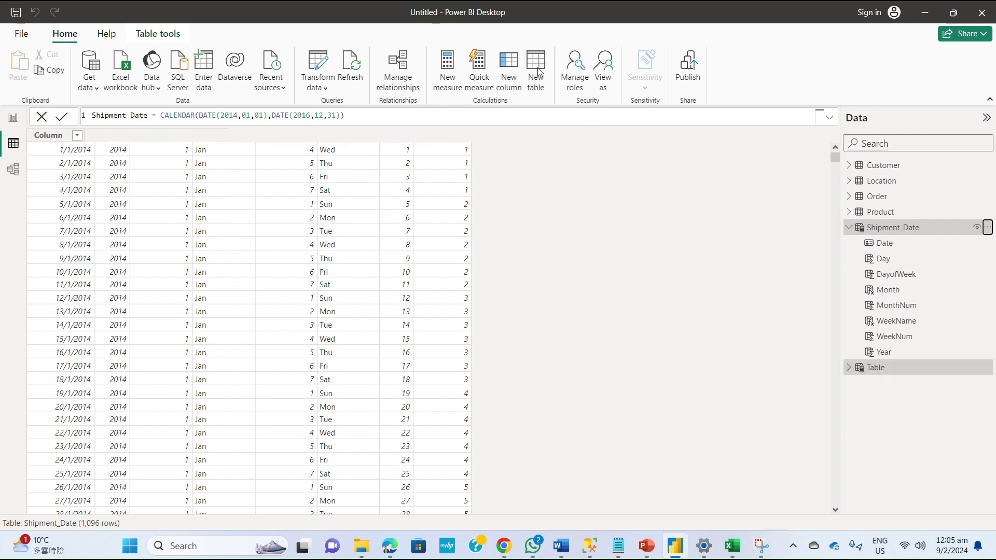
pyautogui.click(107, 115)
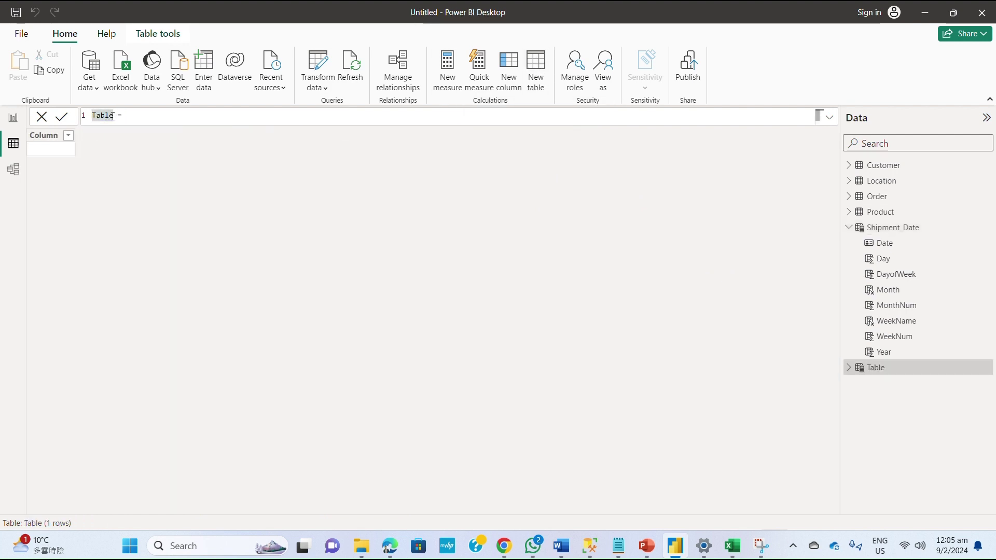
pyautogui.moveTo(114, 116); pyautogui.dragTo(89, 116)
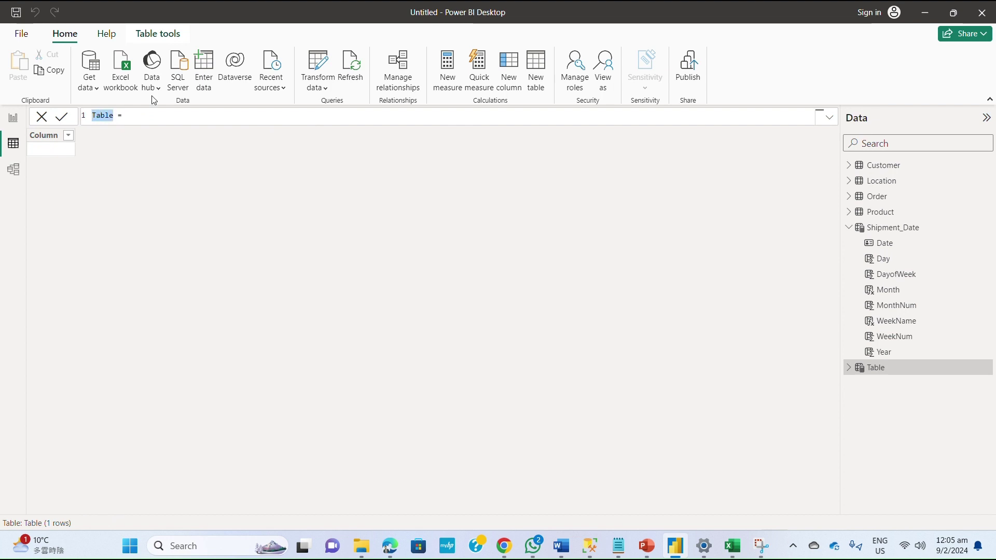
pyautogui.write('0rder_DAr')
pyautogui.write('shi')
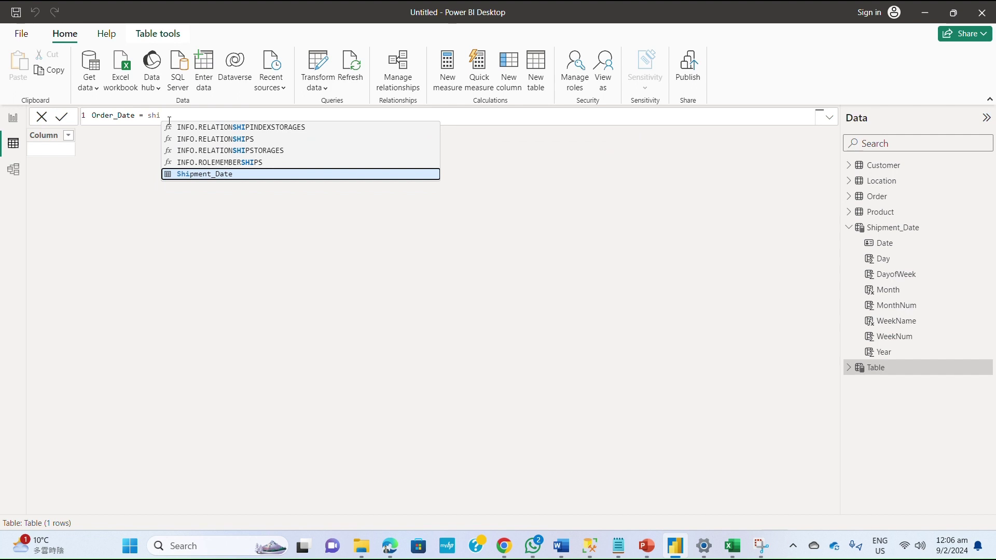
pyautogui.press('Tab')
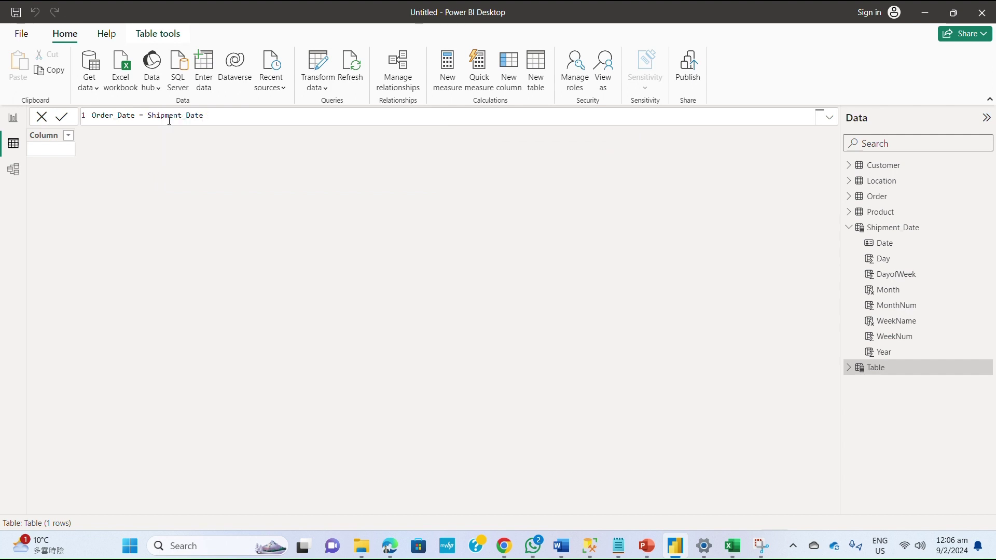
pyautogui.press('Return')
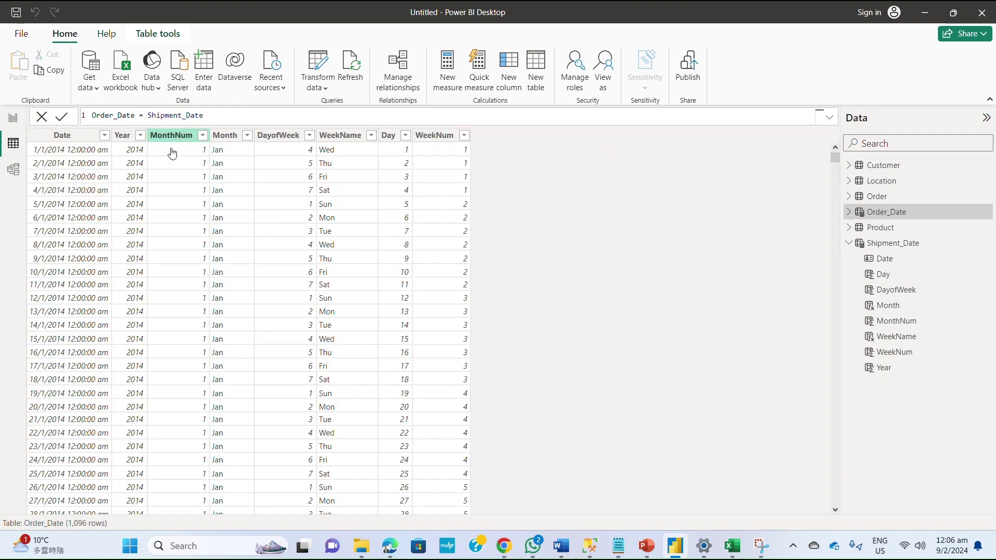
# Set the Order_Date table's Date column to the Date data type with the Short Date format
pyautogui.click(73, 136)
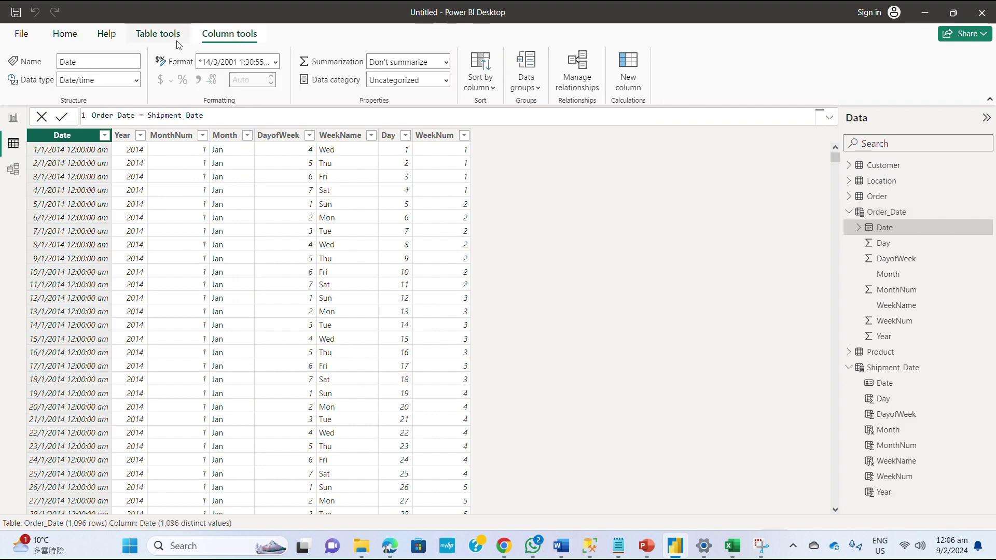
pyautogui.click(275, 62)
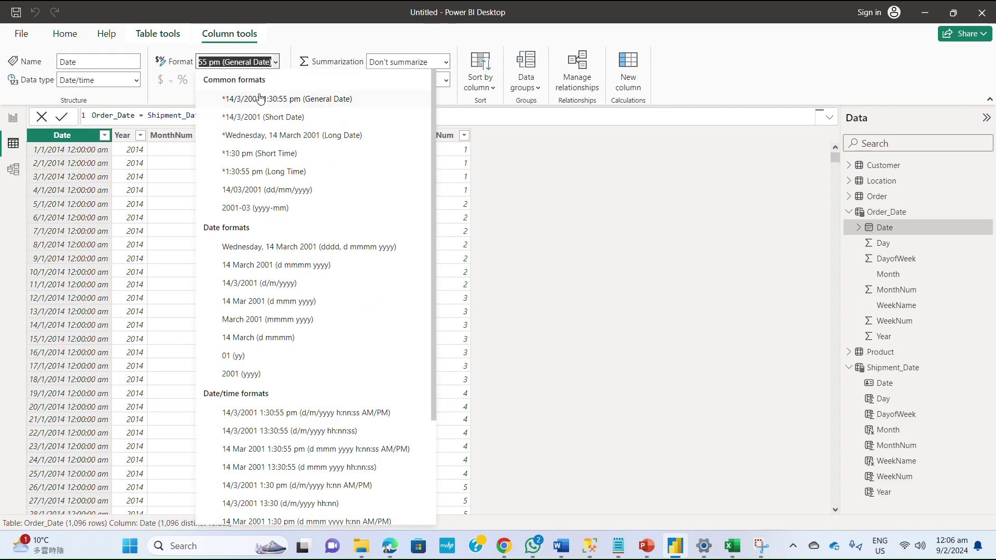
pyautogui.click(136, 80)
pyautogui.click(96, 174)
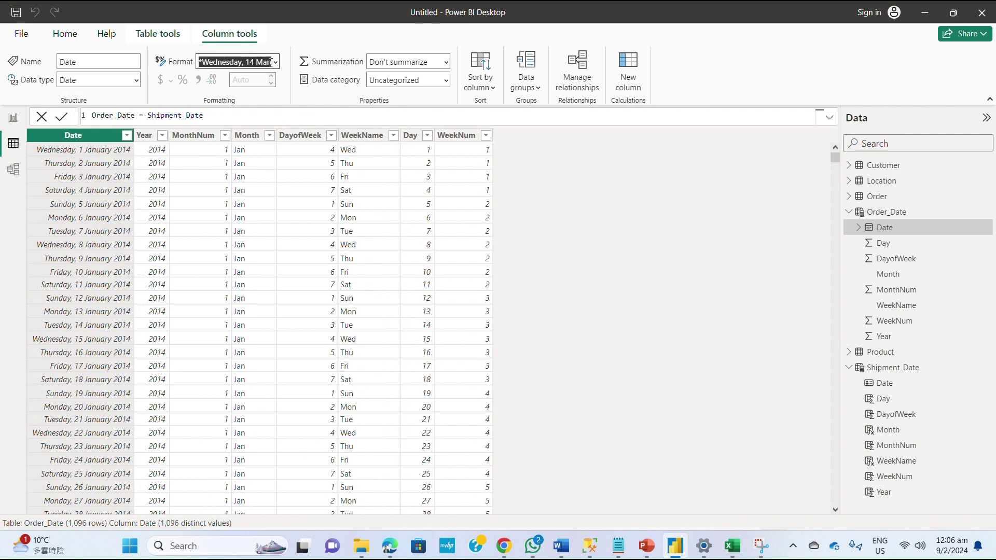
pyautogui.click(276, 62)
pyautogui.click(254, 98)
pyautogui.click(363, 251)
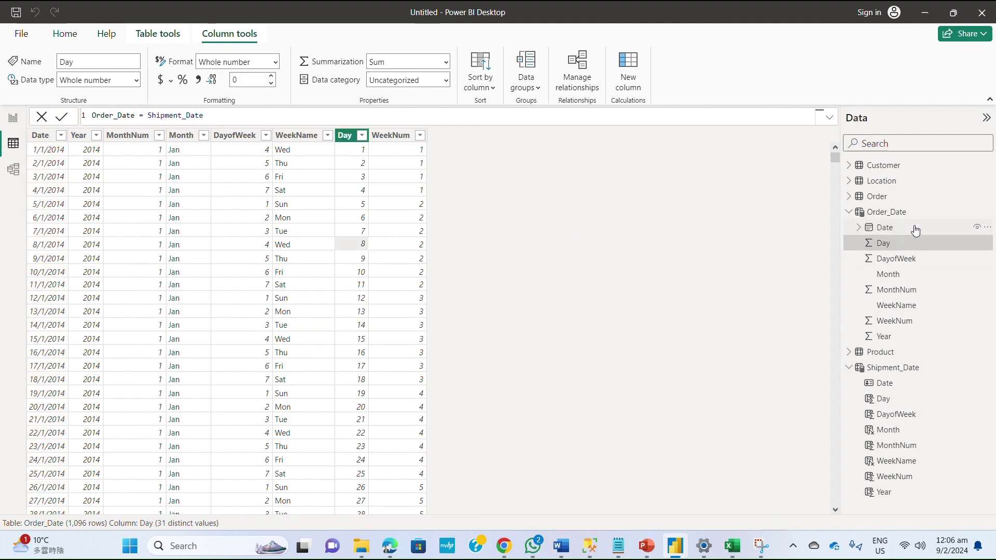
# Collapse the field lists of the Order_Date and Shipment_Date tables
pyautogui.click(849, 212)
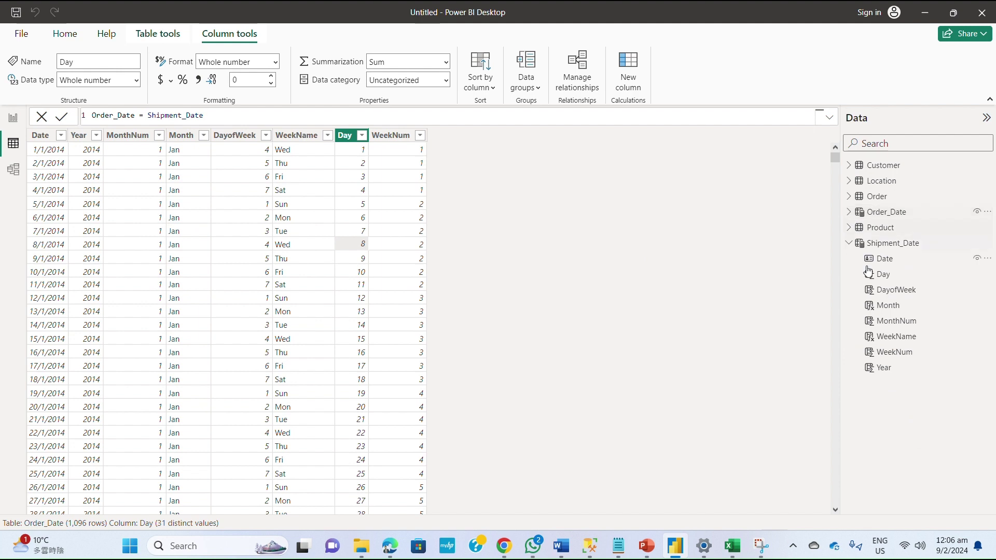
pyautogui.click(849, 244)
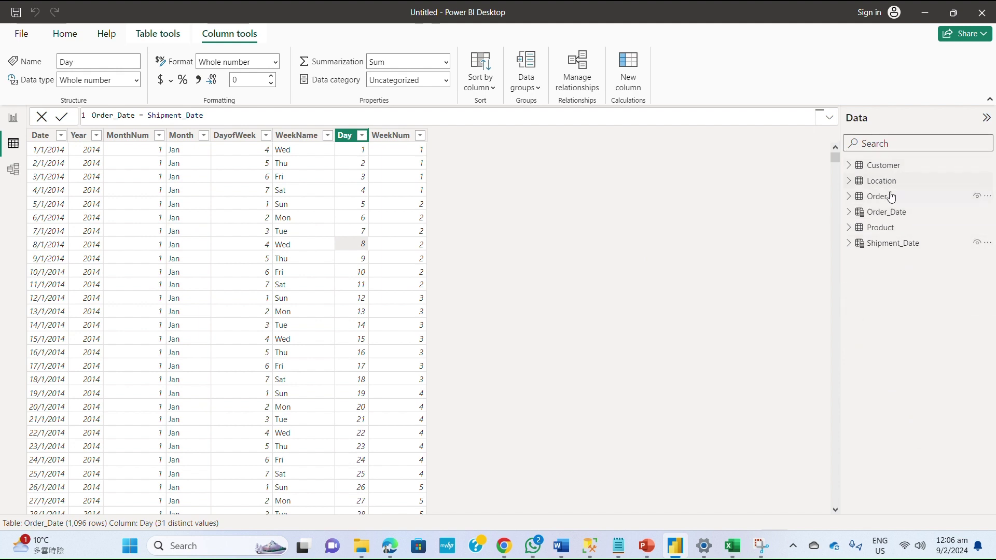
# Switch to the Excel workbook and examine the location, customer, order, product and date tables on the Star_Schema sheet
pyautogui.click(731, 545)
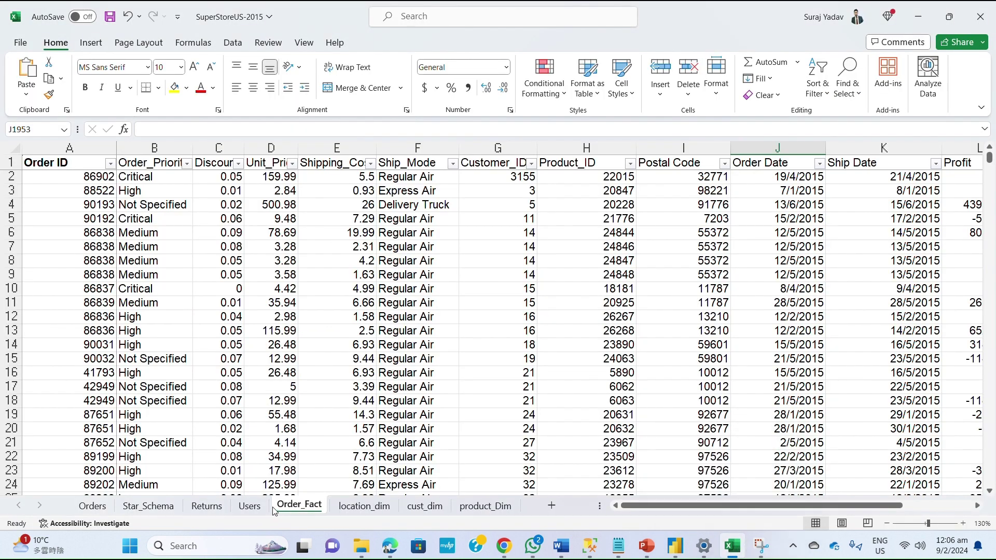
pyautogui.click(152, 505)
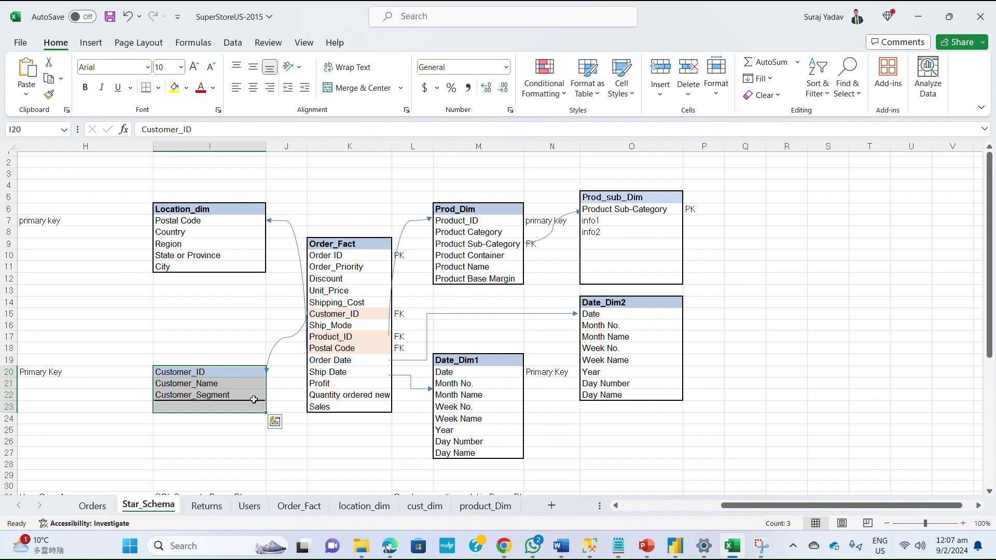
pyautogui.click(238, 255)
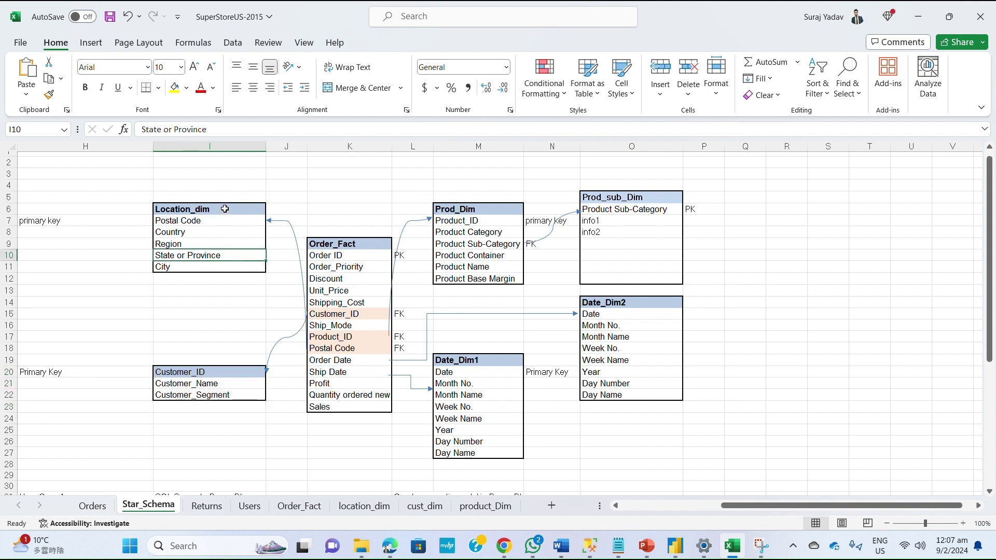
pyautogui.moveTo(225, 209); pyautogui.dragTo(232, 276)
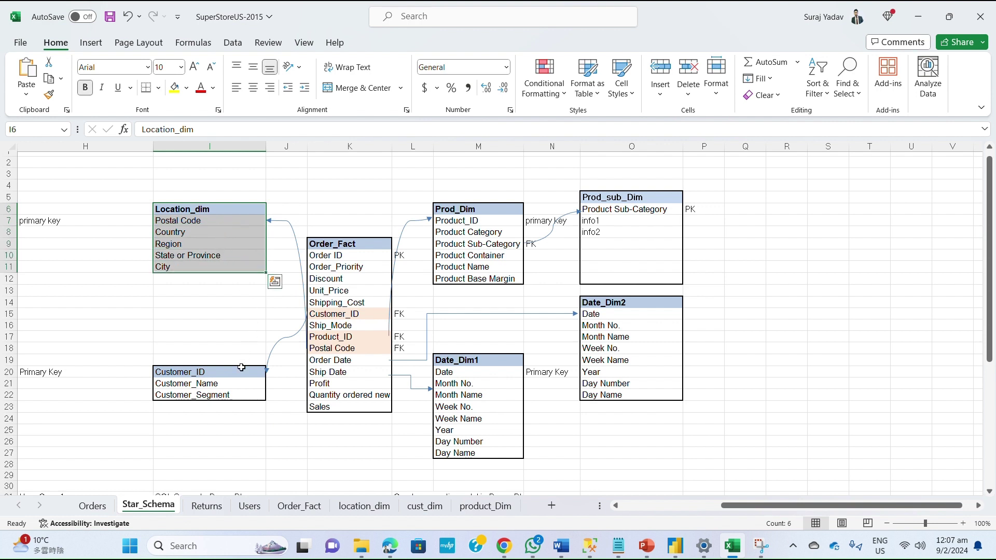
pyautogui.moveTo(233, 371); pyautogui.dragTo(233, 393)
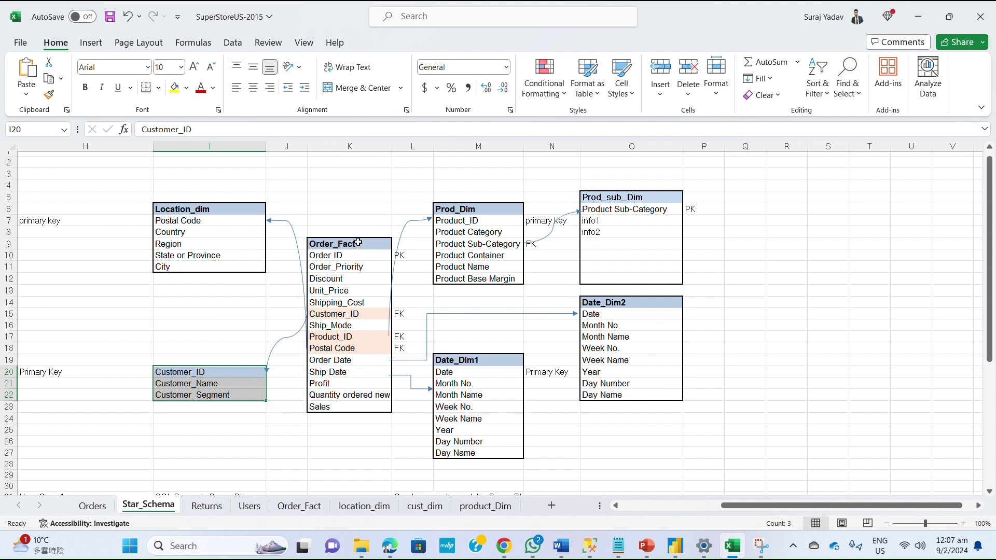
pyautogui.moveTo(358, 242); pyautogui.dragTo(347, 406)
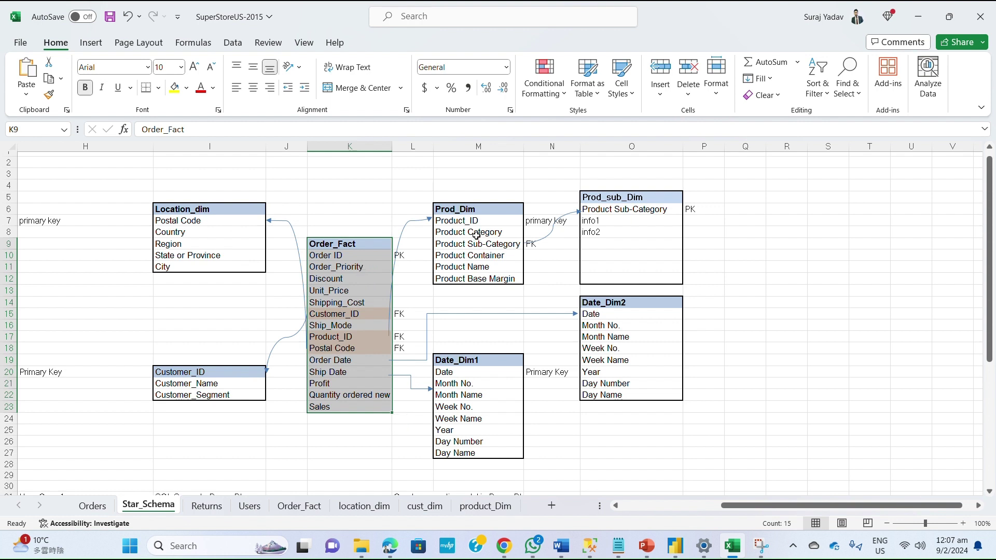
pyautogui.moveTo(486, 209); pyautogui.dragTo(486, 277)
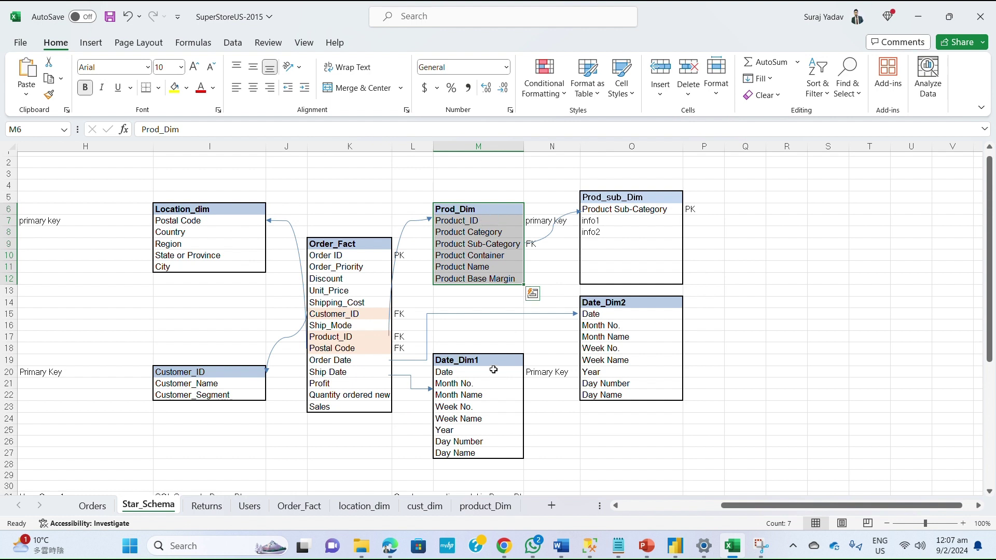
pyautogui.moveTo(493, 359); pyautogui.dragTo(485, 445)
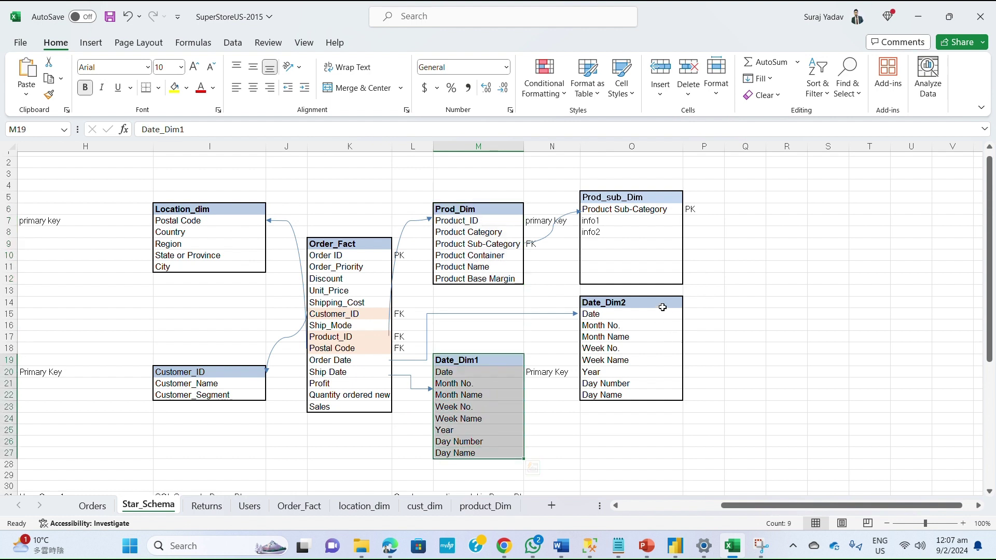
pyautogui.moveTo(659, 305); pyautogui.dragTo(652, 395)
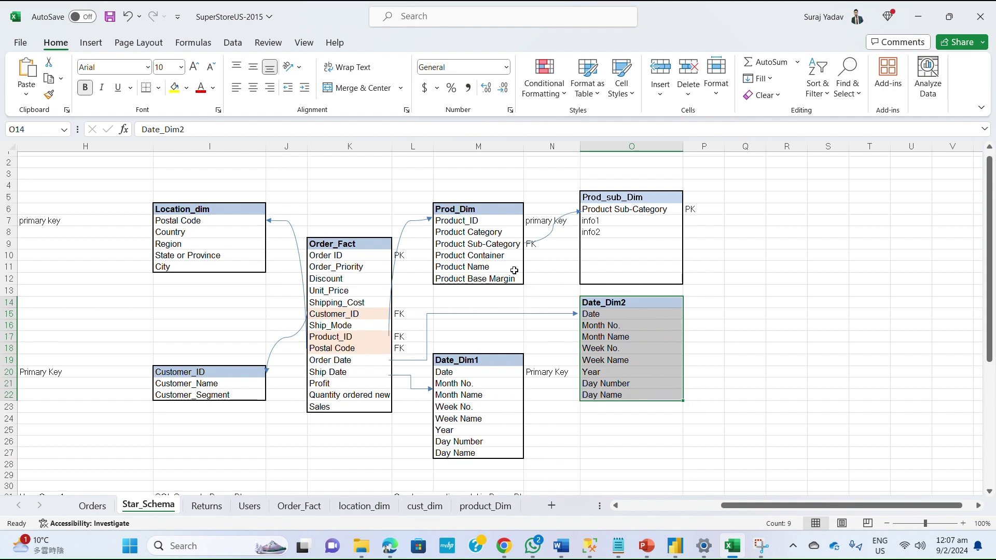
# Switch back to Power BI Desktop and show the tables in the model view
pyautogui.hotkey('alt', 'Tab')
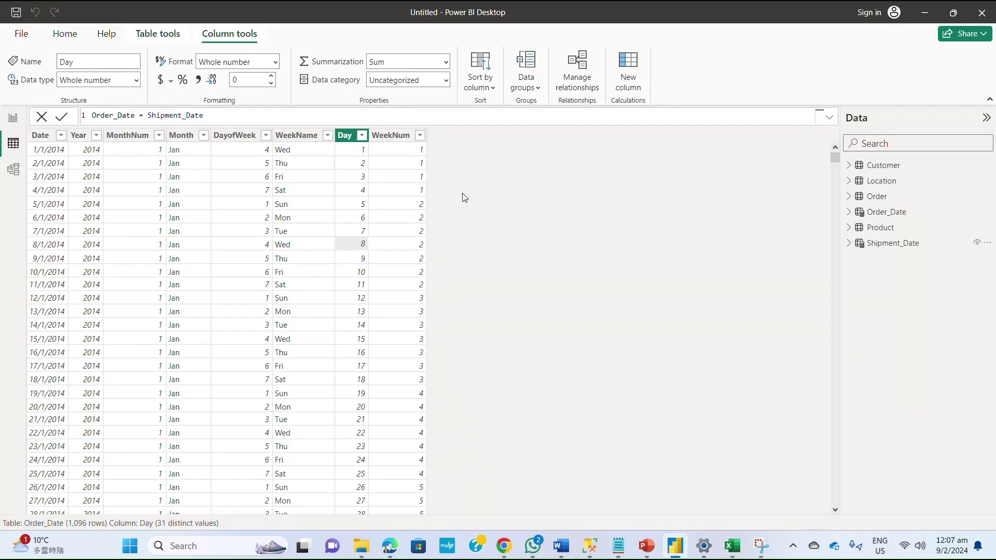
pyautogui.click(14, 169)
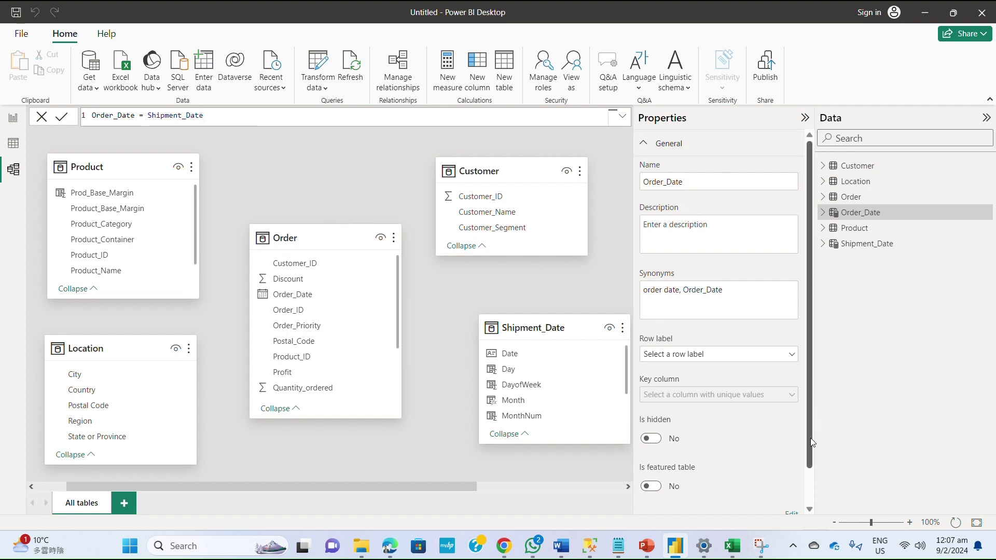
pyautogui.moveTo(810, 443)
pyautogui.mouseDown()
pyautogui.moveTo(812, 482)
pyautogui.moveTo(813, 426)
pyautogui.mouseUp()
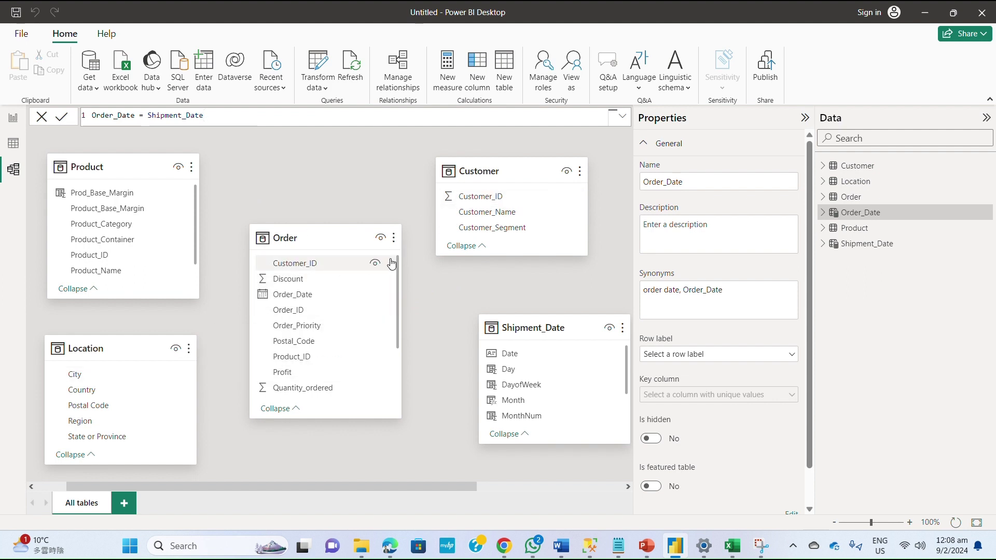
# Try to relate Order to Customer on Customer_ID with Many to one (*:1) cardinality and the Single (Order filters Customer) cross filter direction
pyautogui.moveTo(378, 263); pyautogui.dragTo(469, 197)
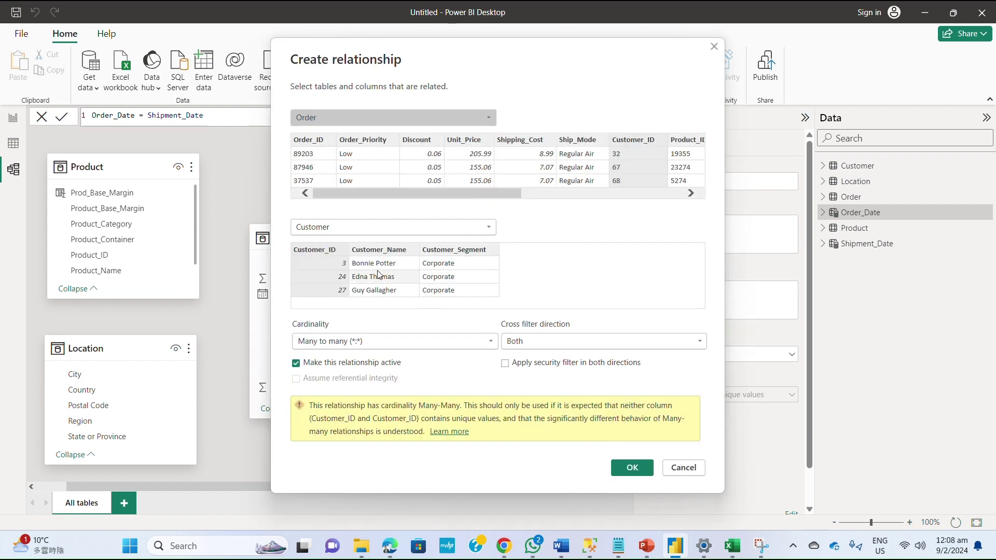
pyautogui.click(403, 341)
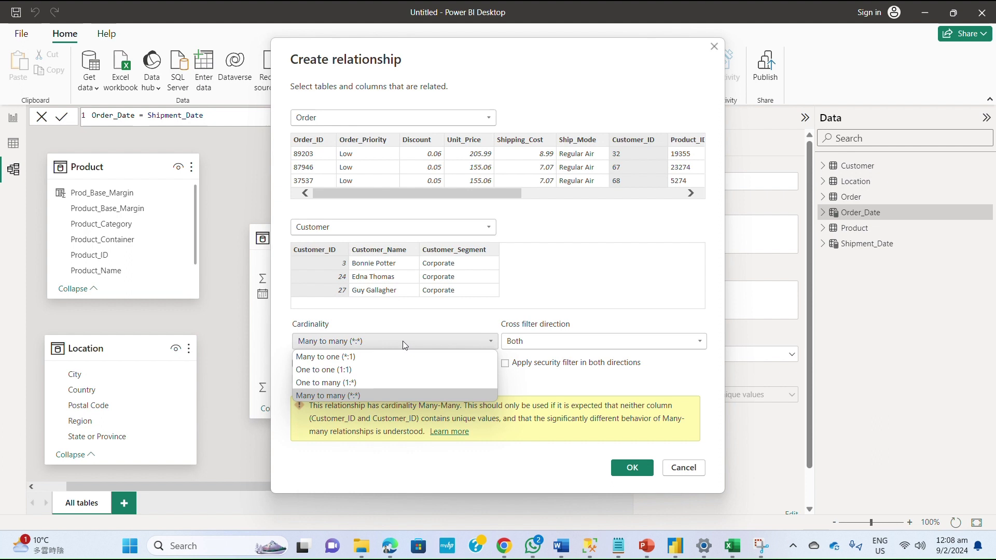
pyautogui.click(381, 356)
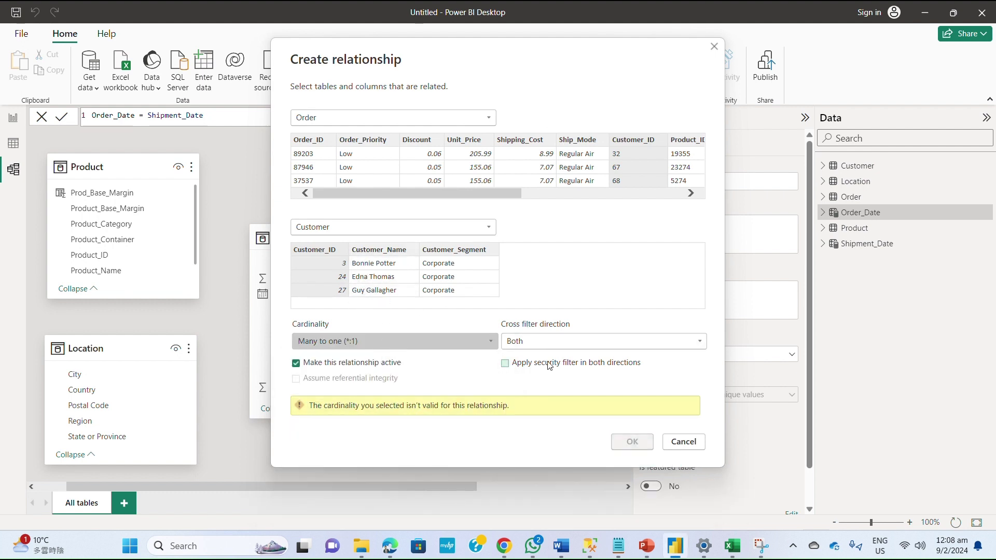
pyautogui.click(579, 344)
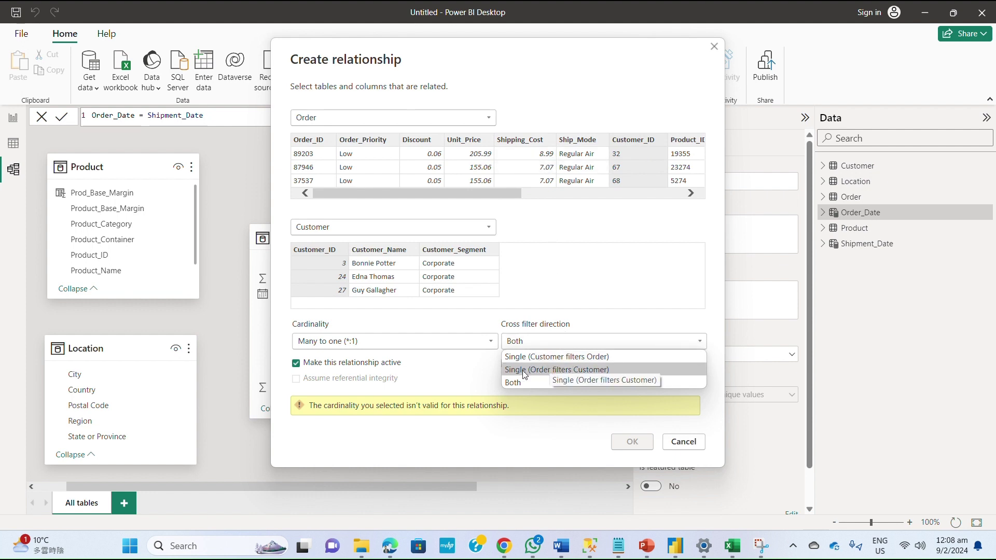
pyautogui.click(573, 369)
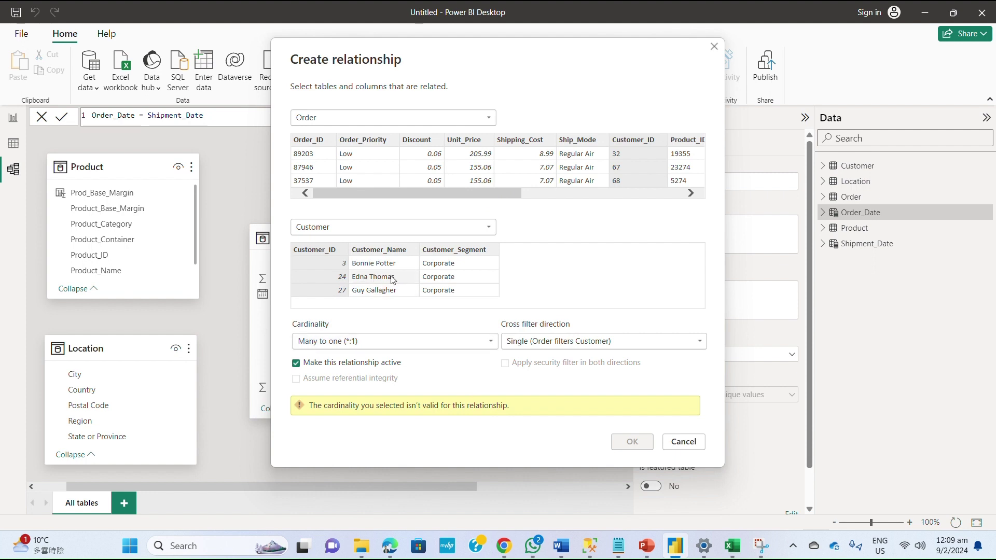
pyautogui.click(453, 225)
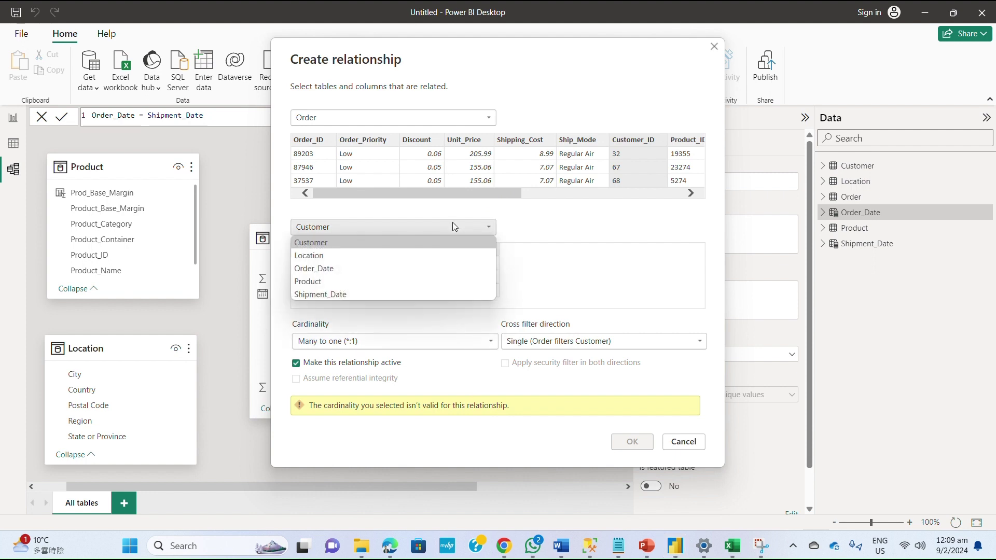
pyautogui.click(451, 228)
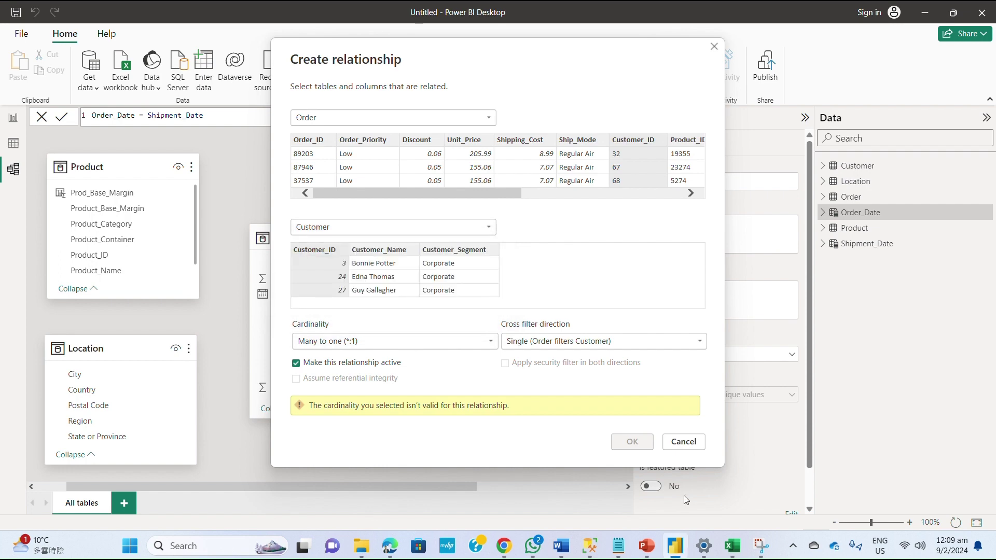
# Switch to the Excel workbook and highlight duplicate values in the Customer_ID column of the cust_dim sheet with conditional formatting
pyautogui.click(731, 546)
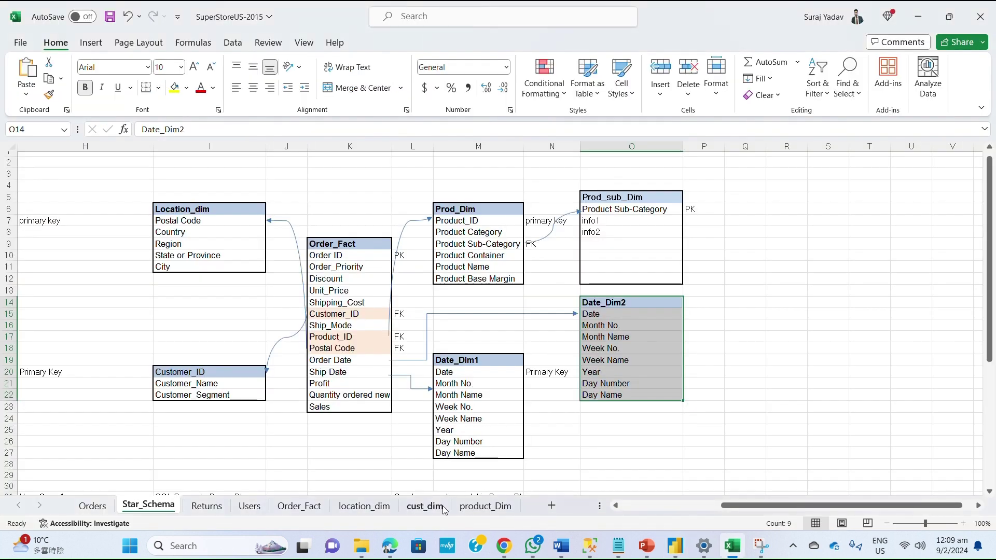
pyautogui.click(433, 511)
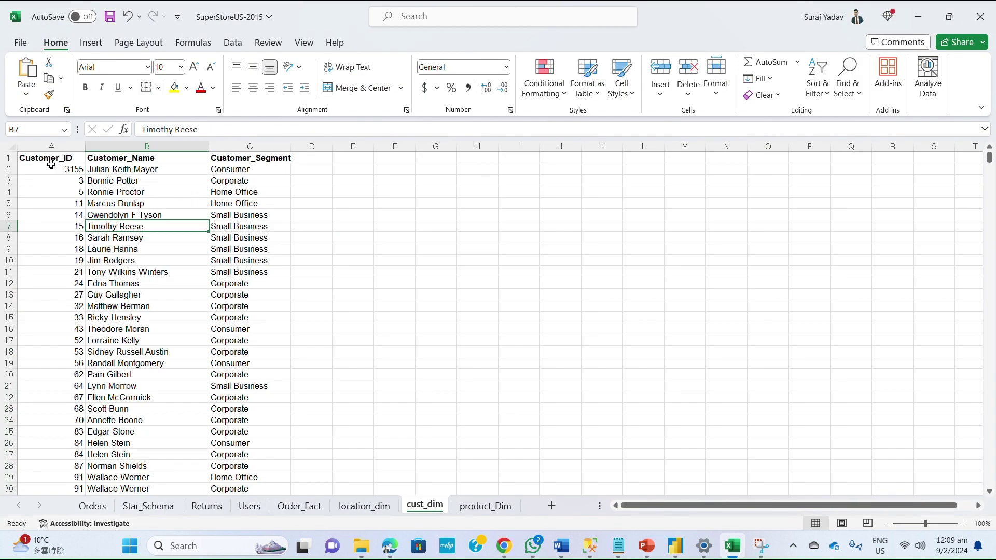
pyautogui.click(61, 146)
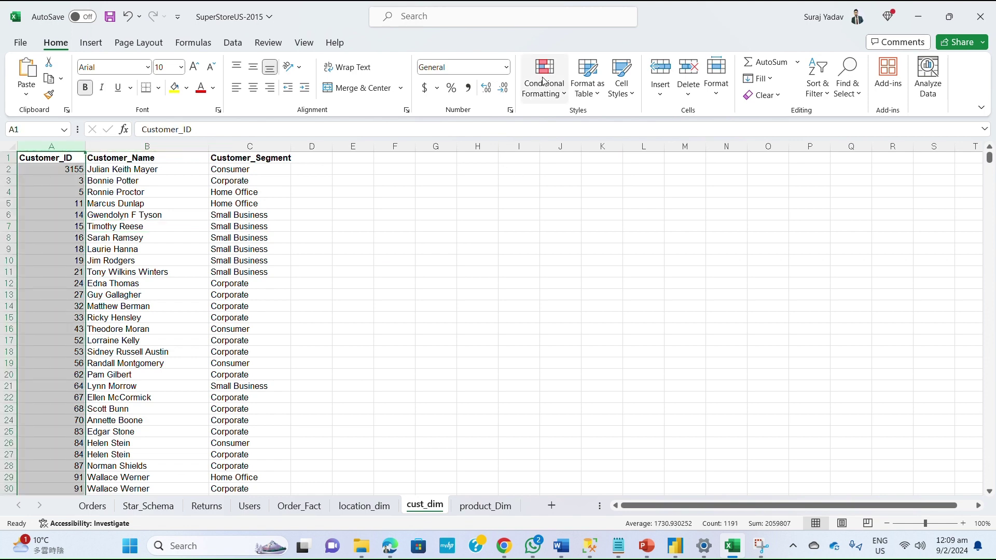
pyautogui.scroll(-4, 298, 68)
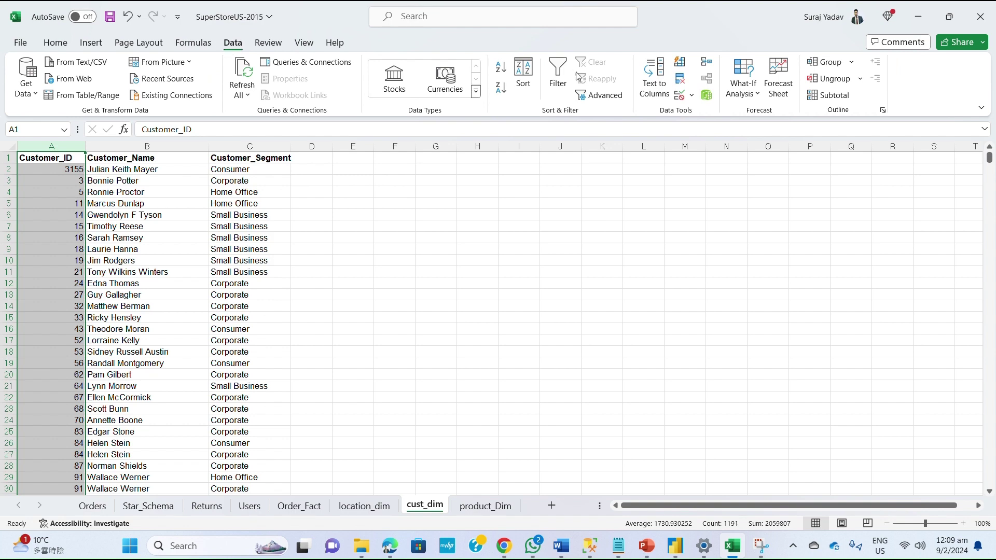
pyautogui.click(55, 43)
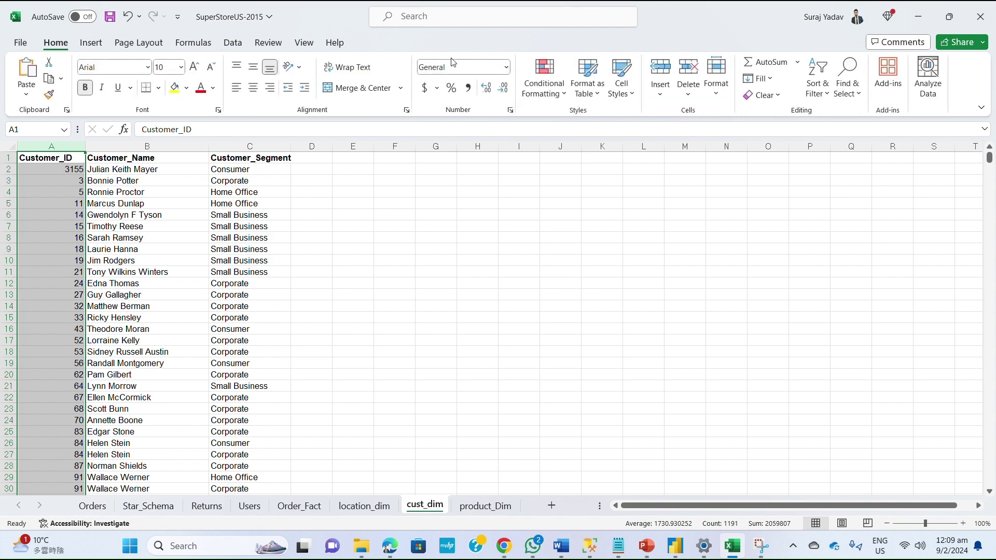
pyautogui.click(562, 94)
pyautogui.moveTo(591, 120)
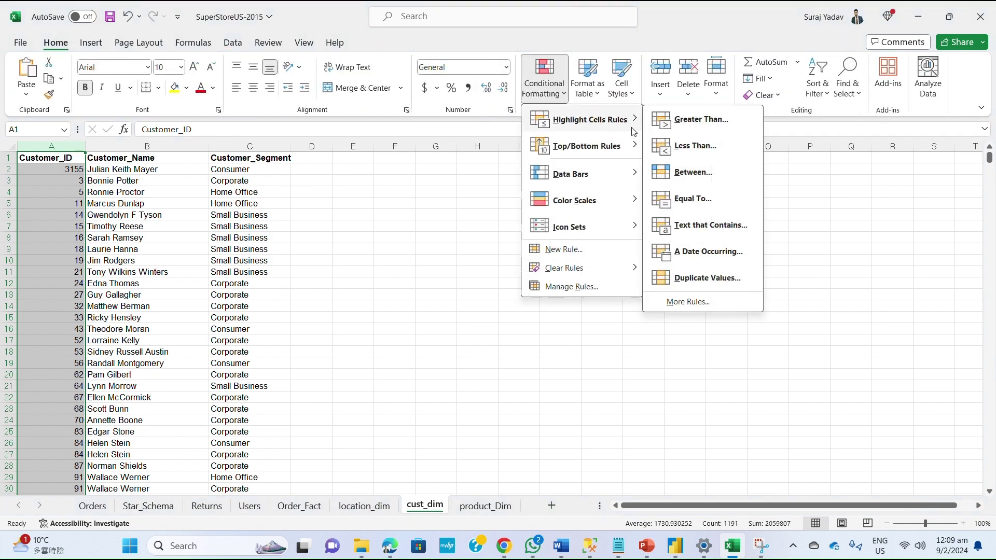
pyautogui.click(685, 279)
pyautogui.click(288, 289)
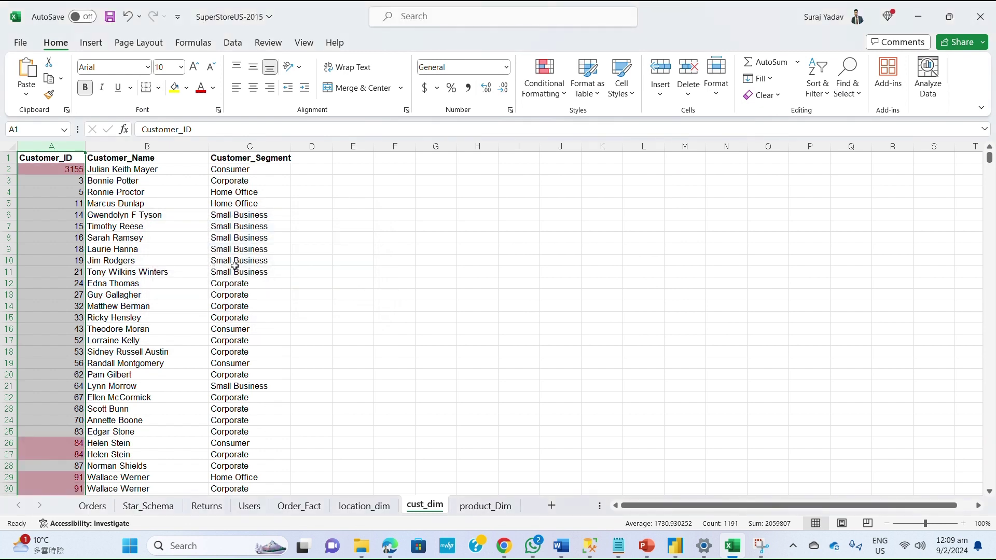
# Add filters to the header row of cust_dim and sort Customer_ID by the pink cell color
pyautogui.hotkey('shift', 'space')
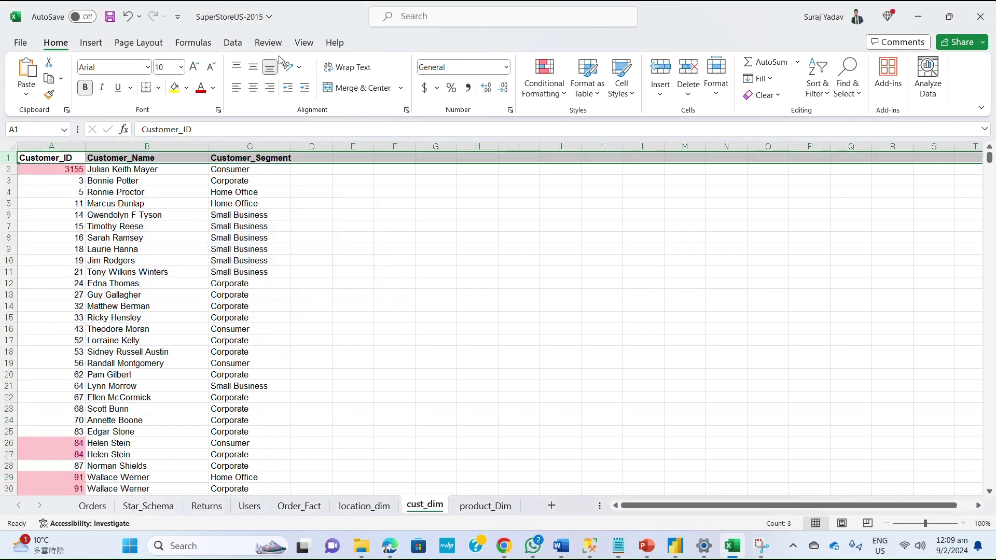
pyautogui.click(233, 42)
pyautogui.click(558, 78)
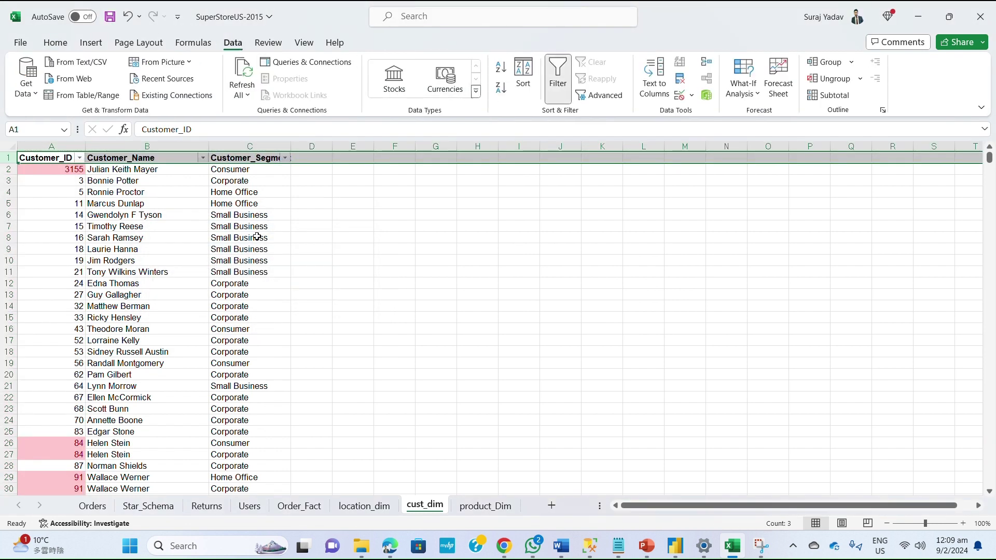
pyautogui.click(80, 159)
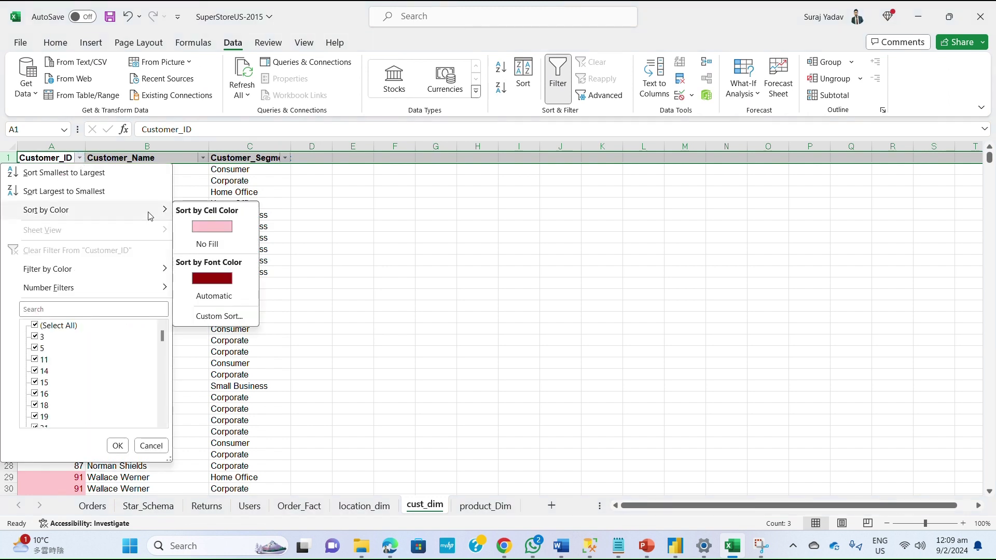
pyautogui.click(209, 229)
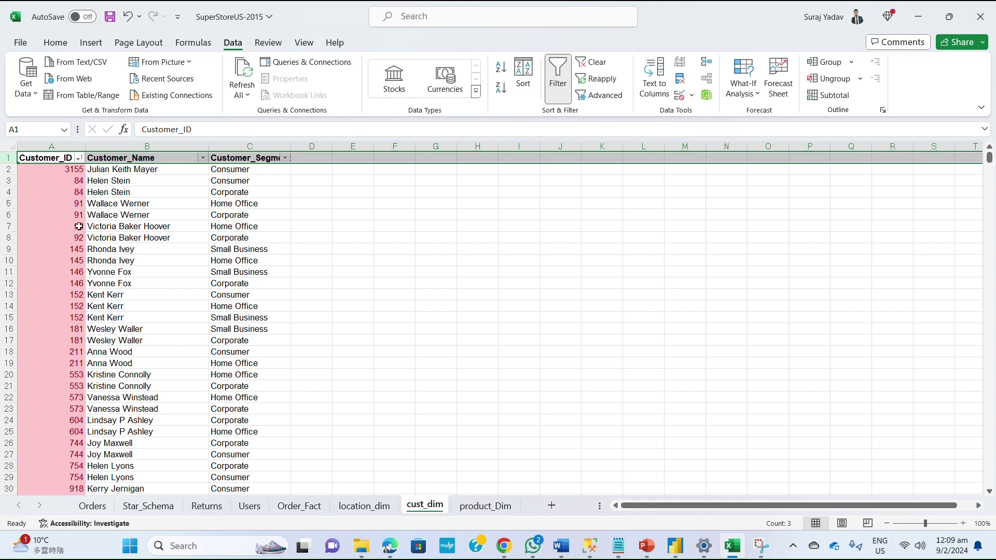
# Widen the Customer_Segment column and compare the ID, name and segment of the duplicate customer in rows 9 and 10
pyautogui.scroll(-2, 68, 254)
pyautogui.scroll(2, 68, 253)
pyautogui.click(9, 253)
pyautogui.moveTo(9, 253); pyautogui.dragTo(16, 259)
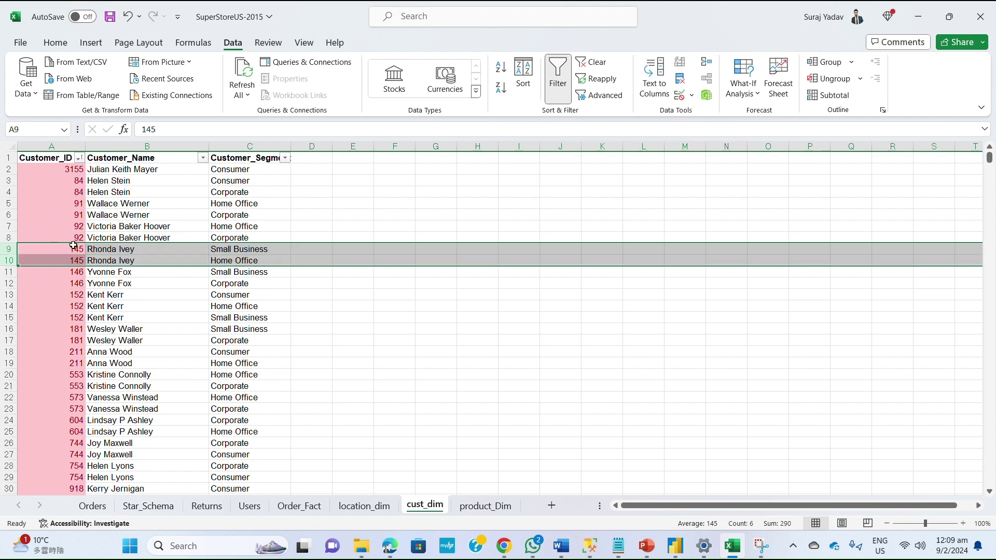
pyautogui.moveTo(72, 248); pyautogui.dragTo(119, 258)
pyautogui.moveTo(290, 146); pyautogui.dragTo(309, 147)
pyautogui.moveTo(258, 249); pyautogui.dragTo(262, 260)
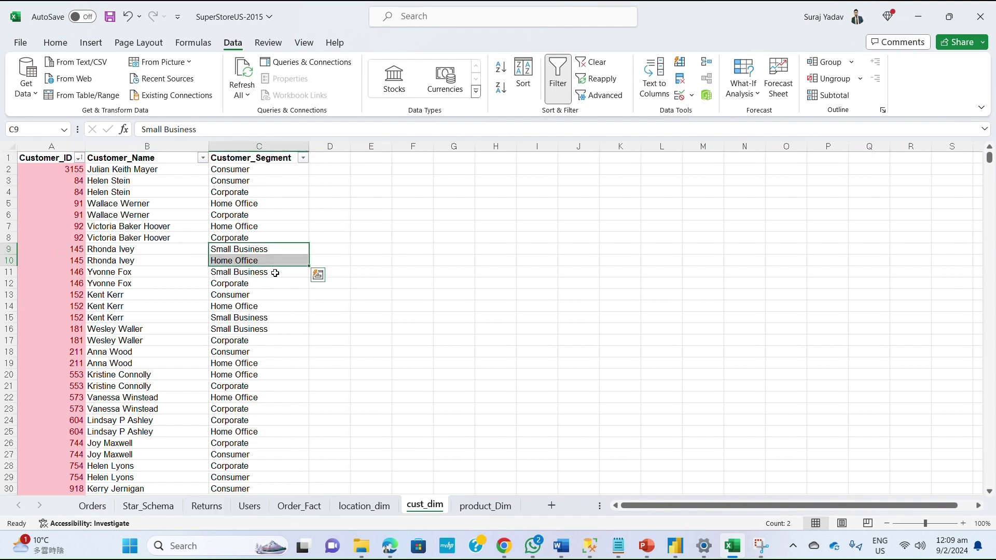
# Examine the other highlighted duplicate customers across the Customer_ID, Customer_Name and Customer_Segment columns
pyautogui.scroll(-7, 278, 277)
pyautogui.scroll(-16, 281, 280)
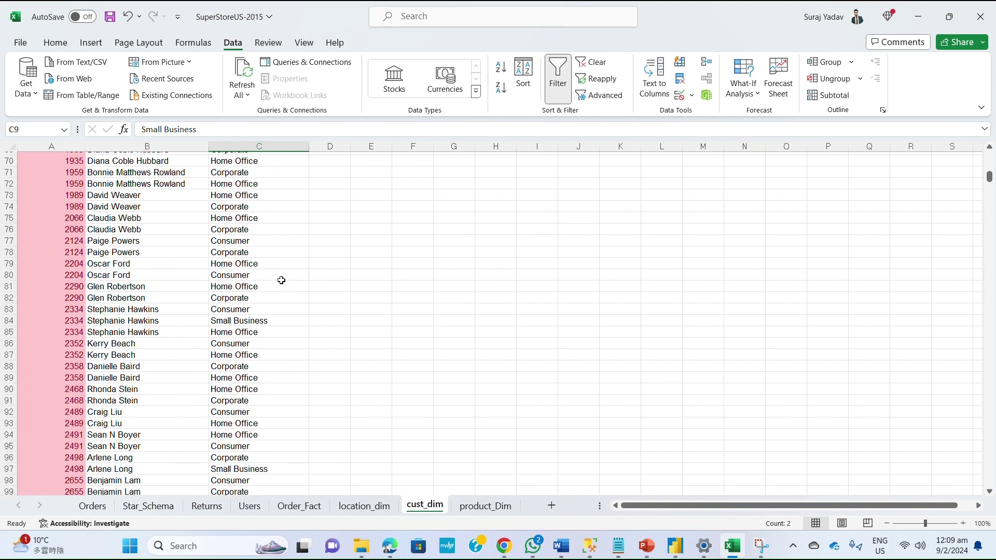
pyautogui.scroll(20, 281, 280)
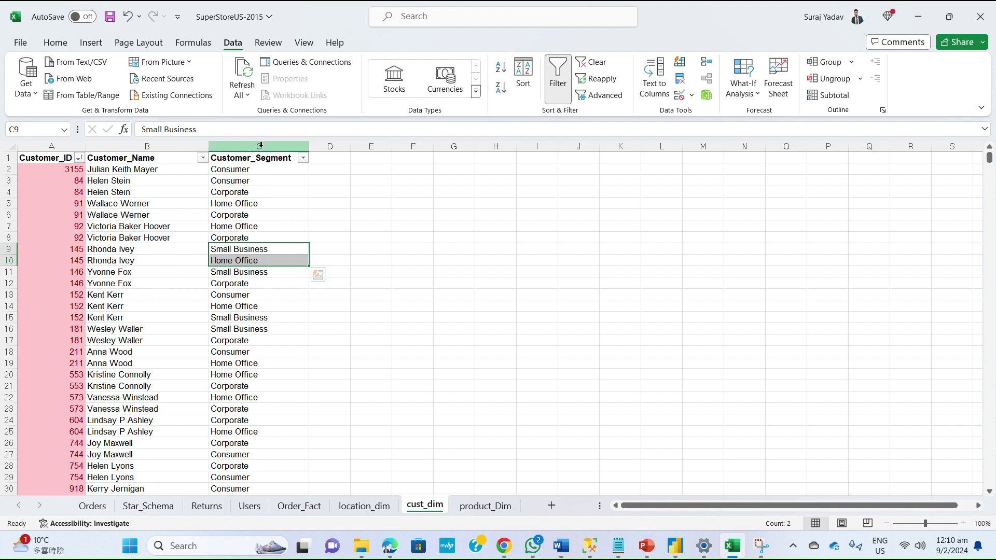
pyautogui.click(55, 148)
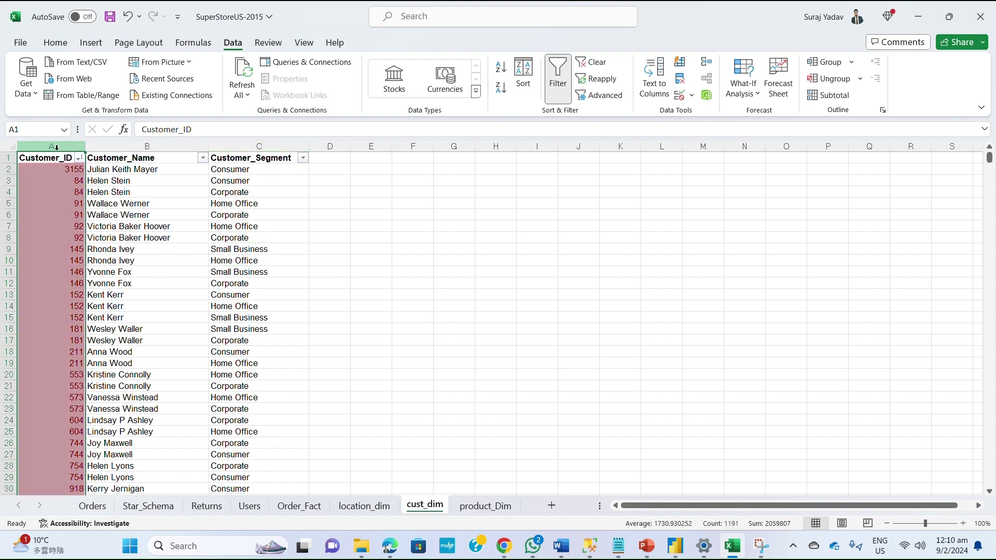
pyautogui.click(160, 147)
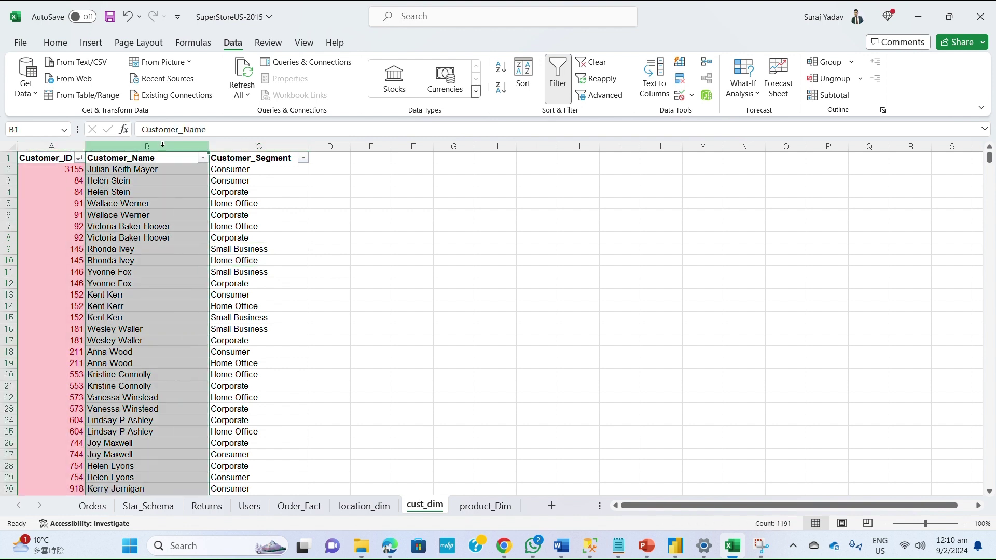
pyautogui.click(258, 146)
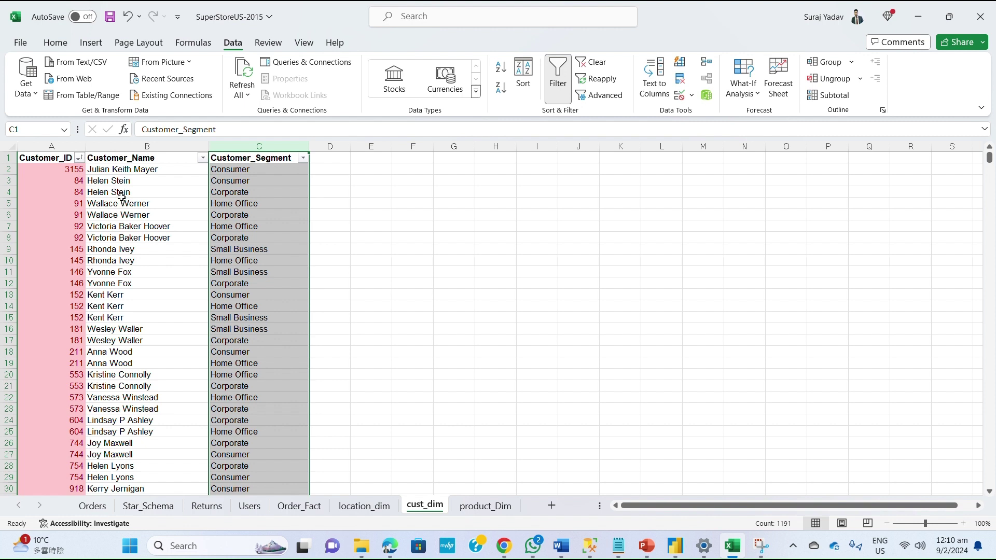
pyautogui.click(287, 180)
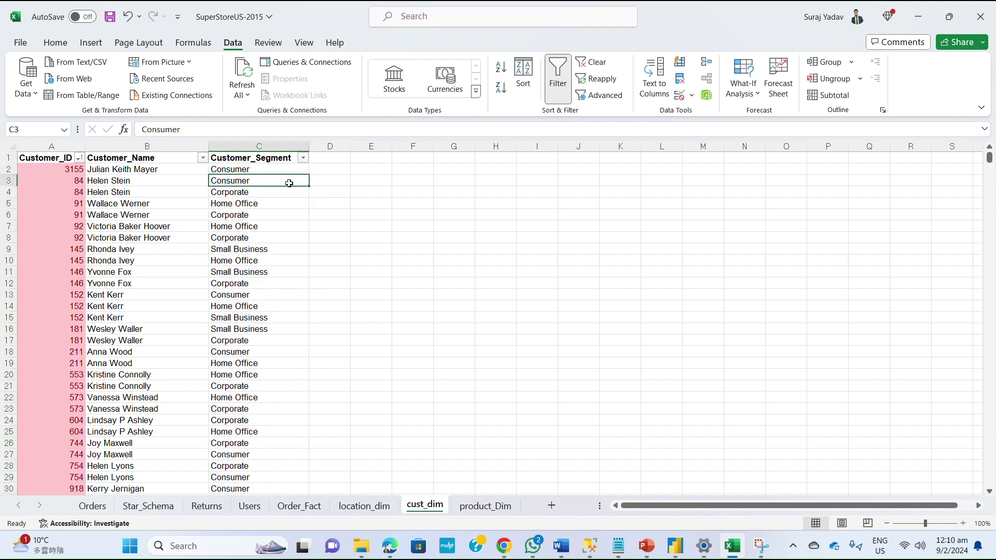
# Copy the entire Customer_ID column of cust_dim into column A of a new worksheet
pyautogui.click(62, 146)
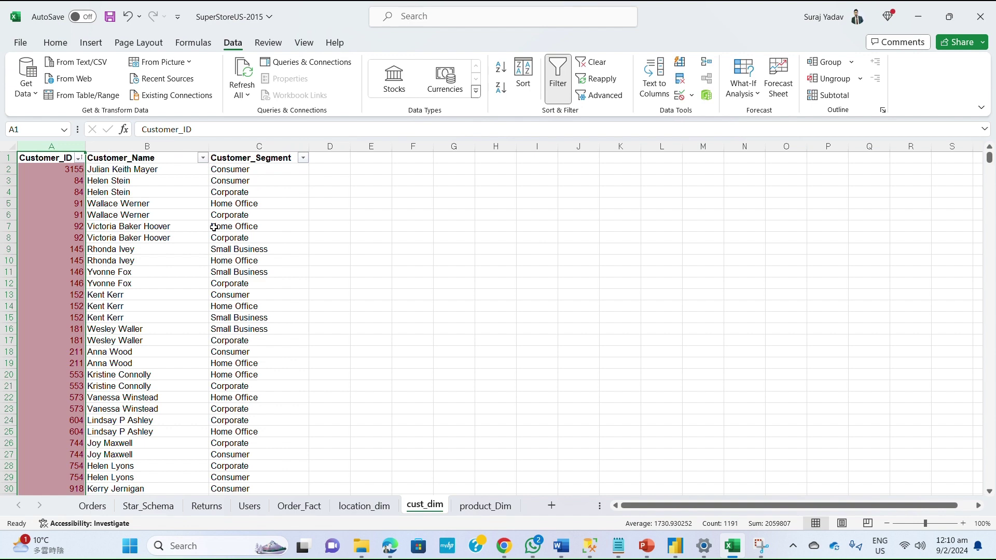
pyautogui.hotkey('ctrl', 'c')
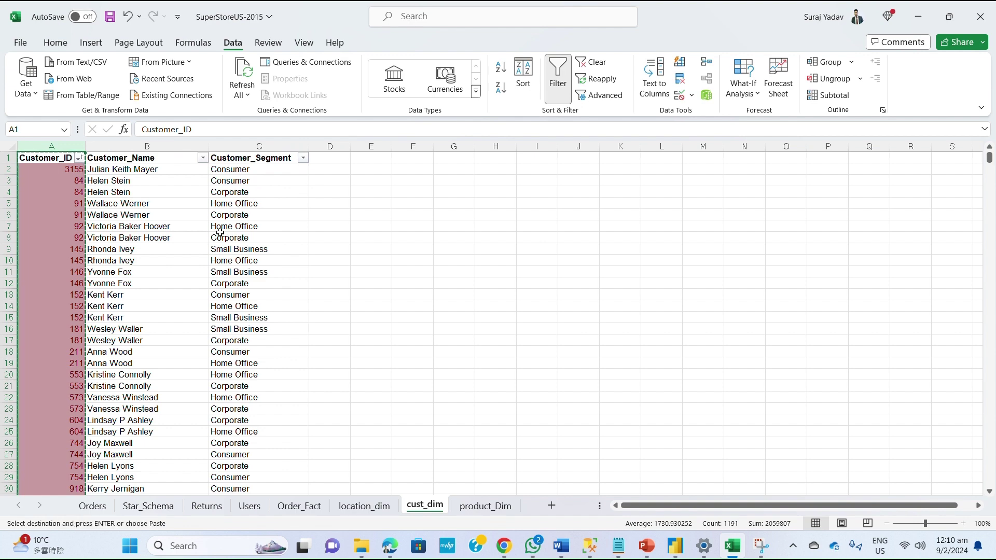
pyautogui.click(550, 507)
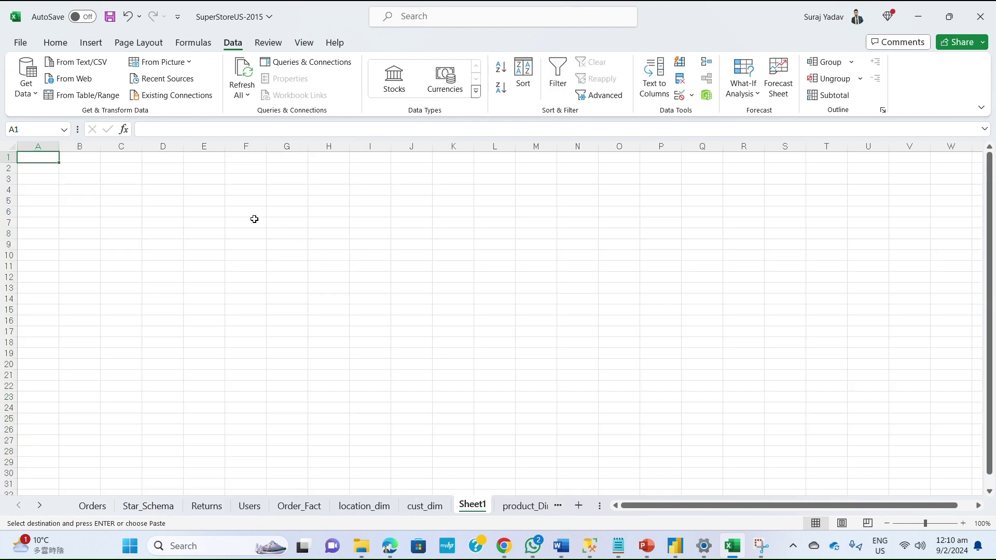
pyautogui.hotkey('ctrl', 'v')
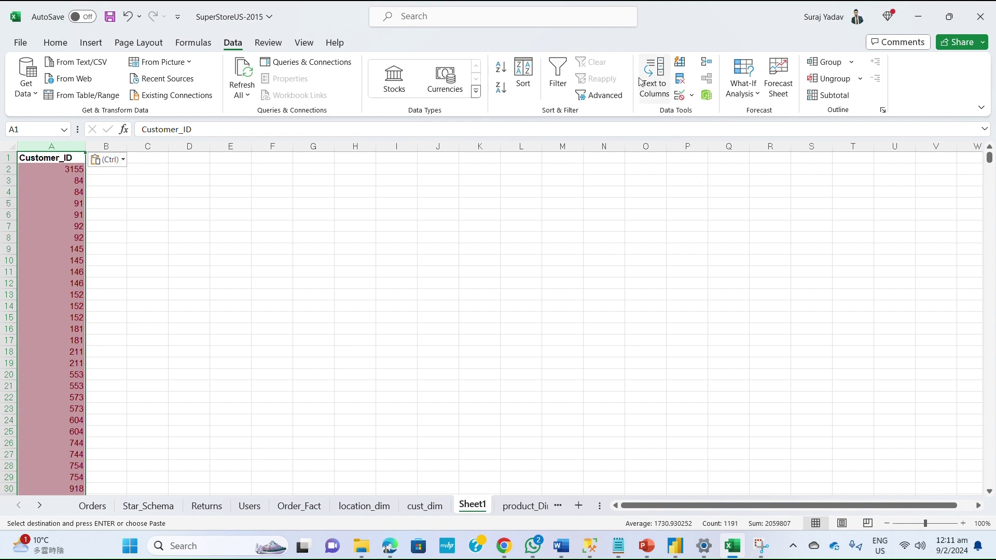
# Remove the duplicate values from the Customer_ID column on Sheet1
pyautogui.click(680, 81)
pyautogui.click(291, 333)
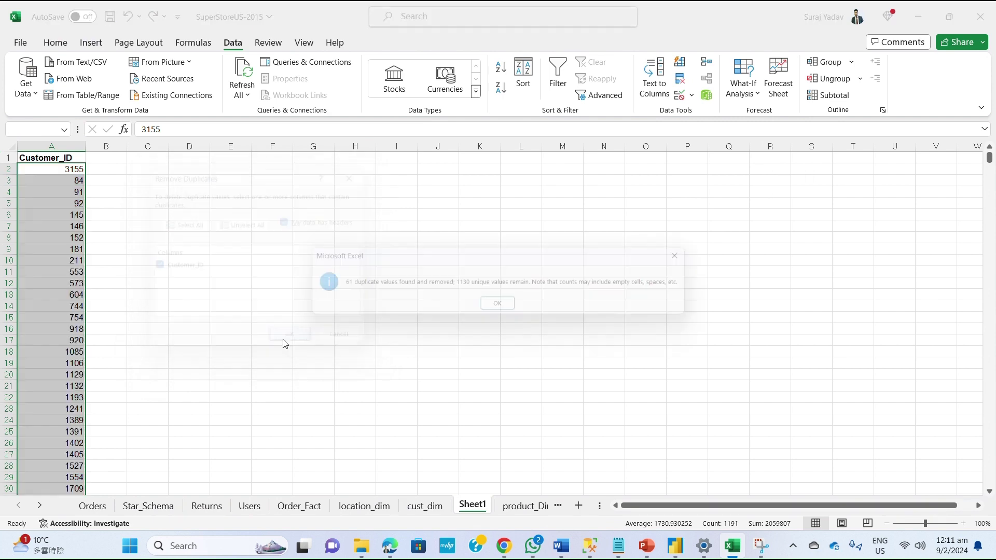
pyautogui.click(501, 307)
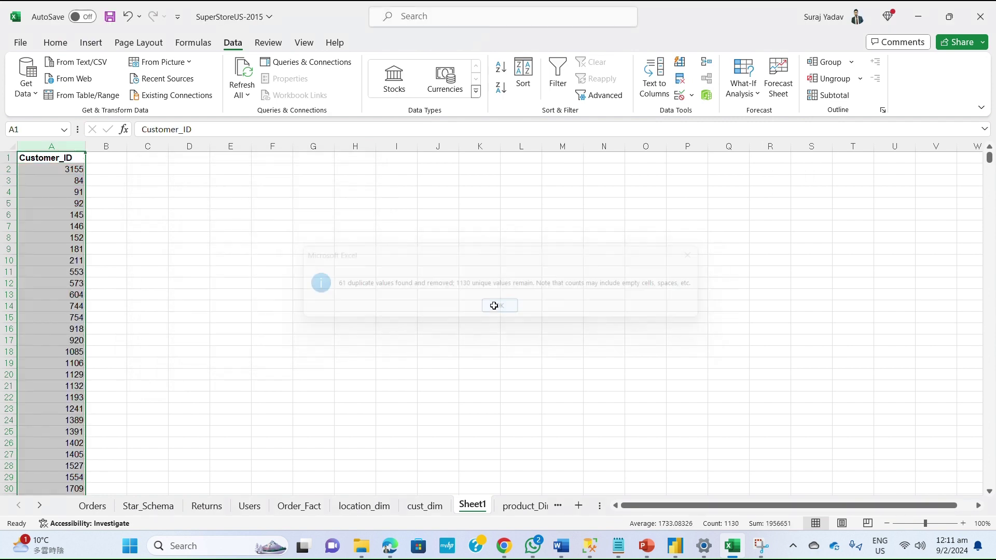
pyautogui.click(97, 171)
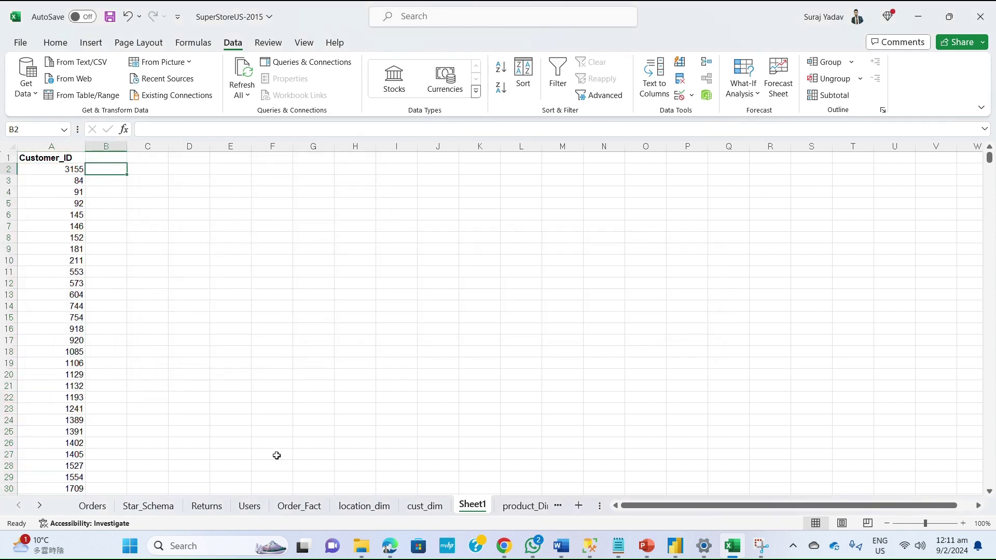
# Copy the Customer_Name and Customer_Segment headers from cust_dim into B1:C1 of Sheet1 and fit both column widths
pyautogui.click(429, 506)
pyautogui.moveTo(178, 158); pyautogui.dragTo(244, 156)
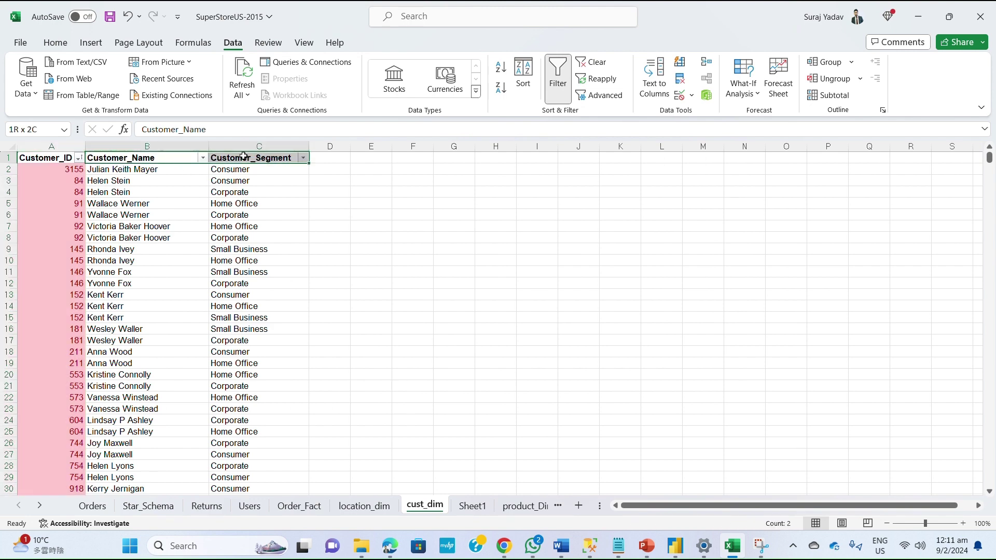
pyautogui.hotkey('ctrl', 'c')
pyautogui.click(472, 505)
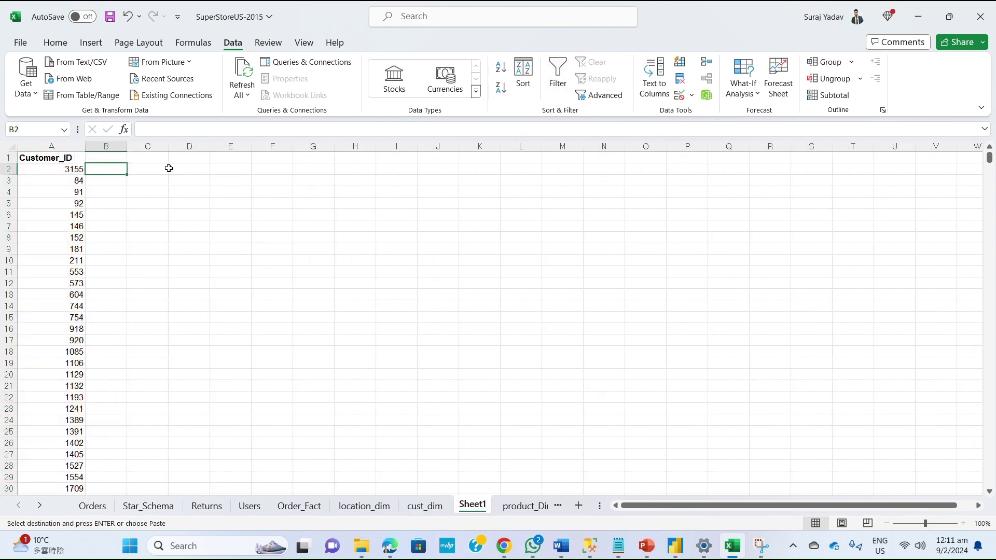
pyautogui.click(123, 157)
pyautogui.hotkey('ctrl', 'v')
pyautogui.doubleClick(169, 146)
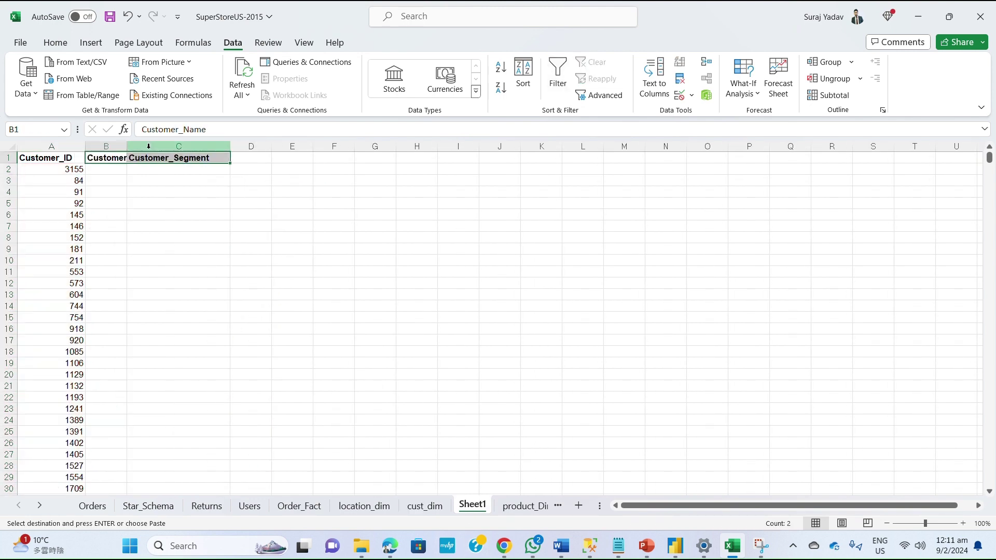
pyautogui.doubleClick(127, 147)
# Look up the customer name in B2 of Sheet1 with =VLOOKUP(A2,cust_dim!$A$2:$C$1191,2,0)
pyautogui.click(127, 169)
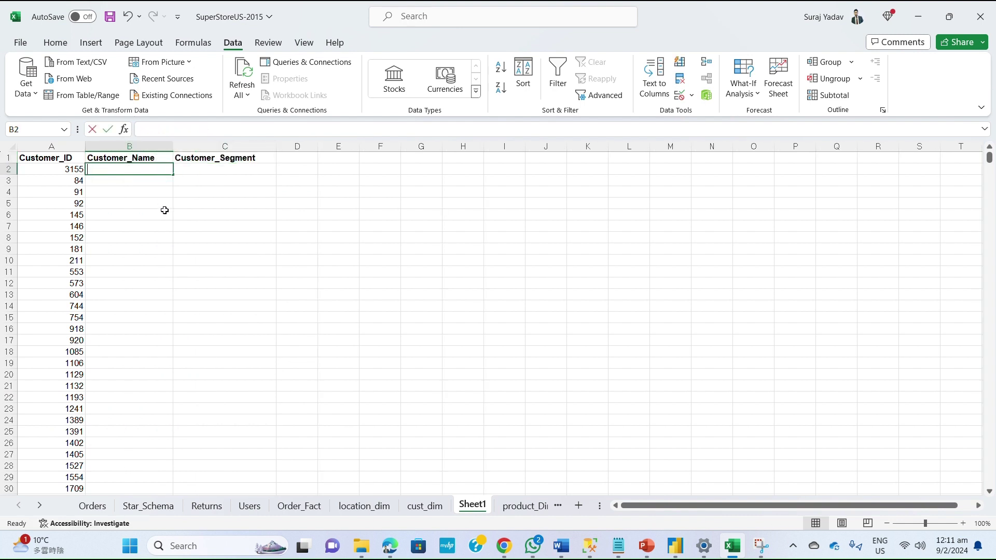
pyautogui.write('=vlo')
pyautogui.press('Tab')
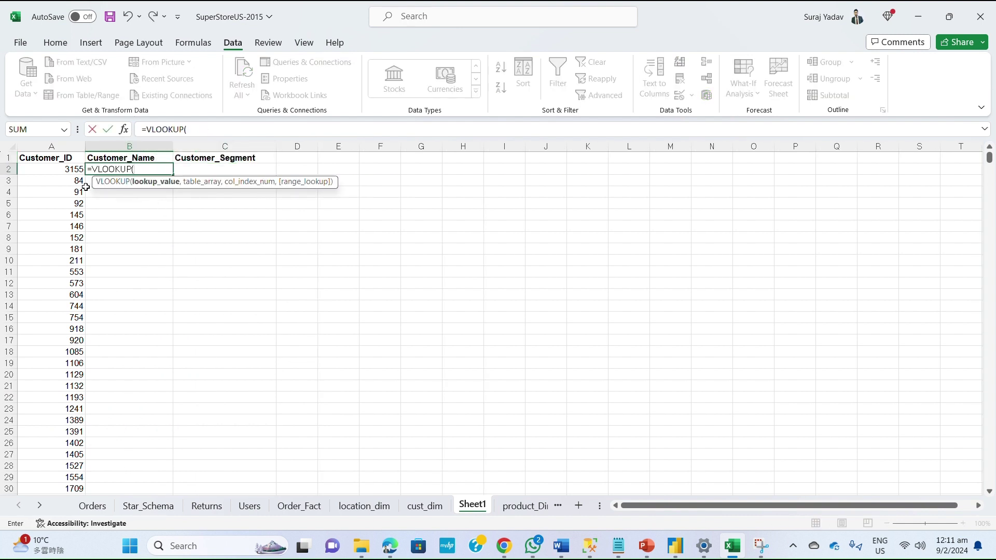
pyautogui.click(73, 171)
pyautogui.write(',')
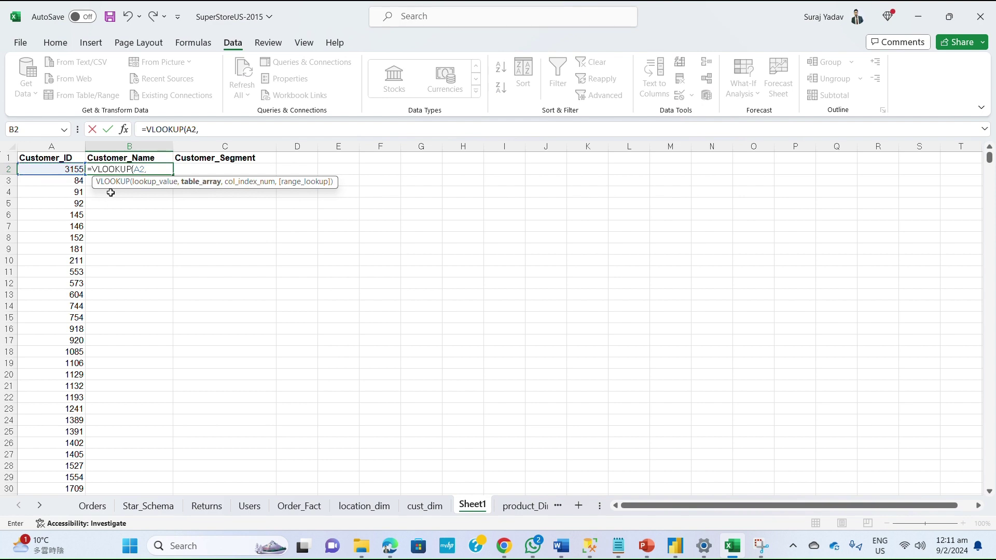
pyautogui.click(421, 506)
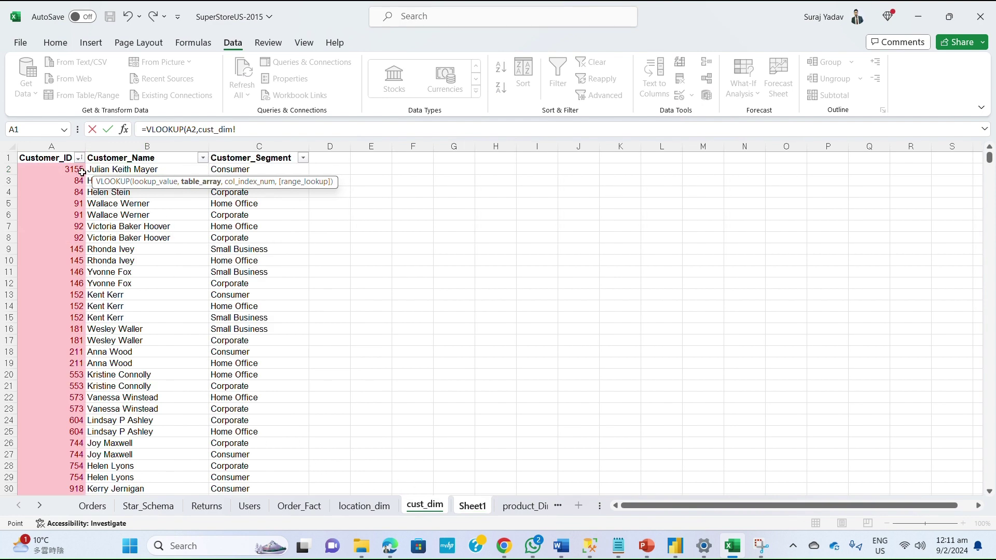
pyautogui.moveTo(57, 164); pyautogui.dragTo(244, 285)
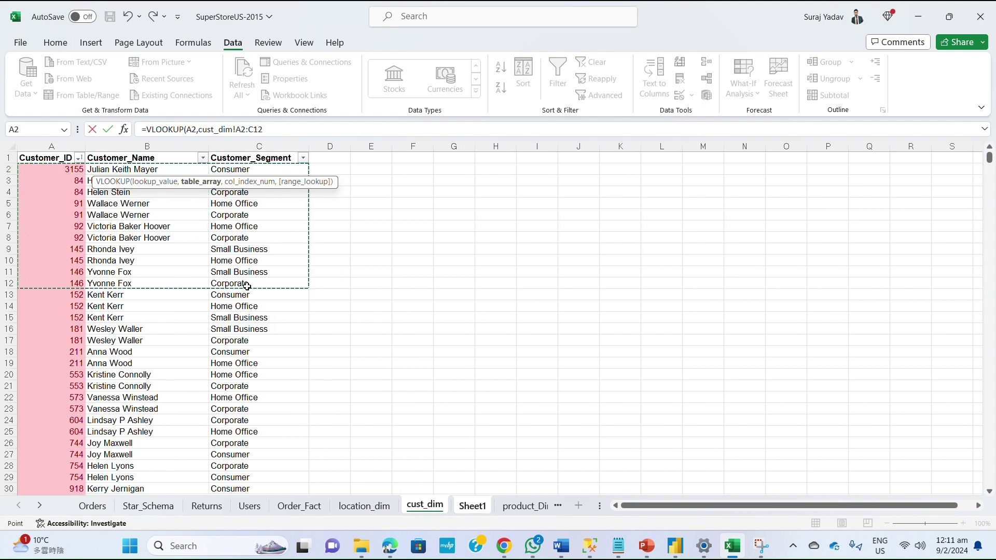
pyautogui.hotkey('ctrl', 'shift', 'Down')
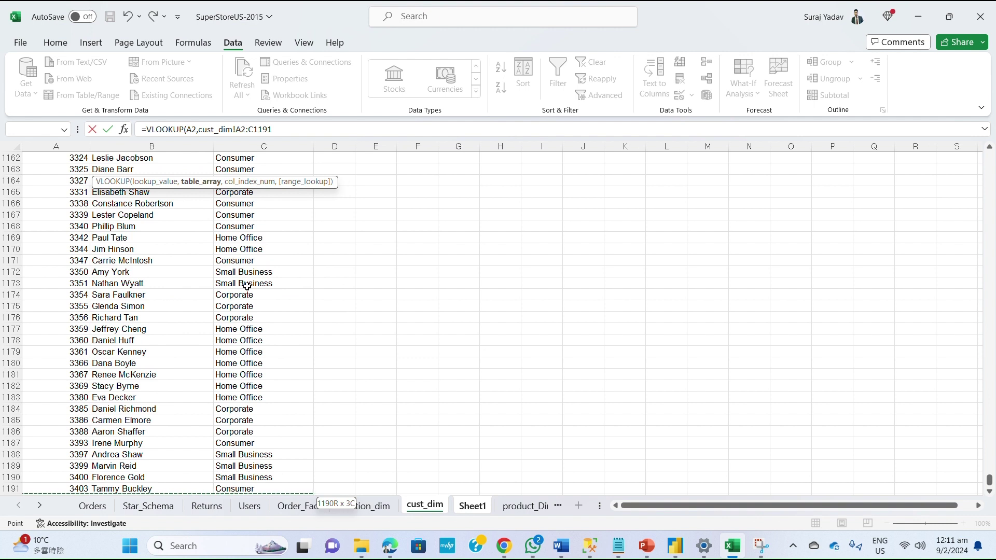
pyautogui.press('F4')
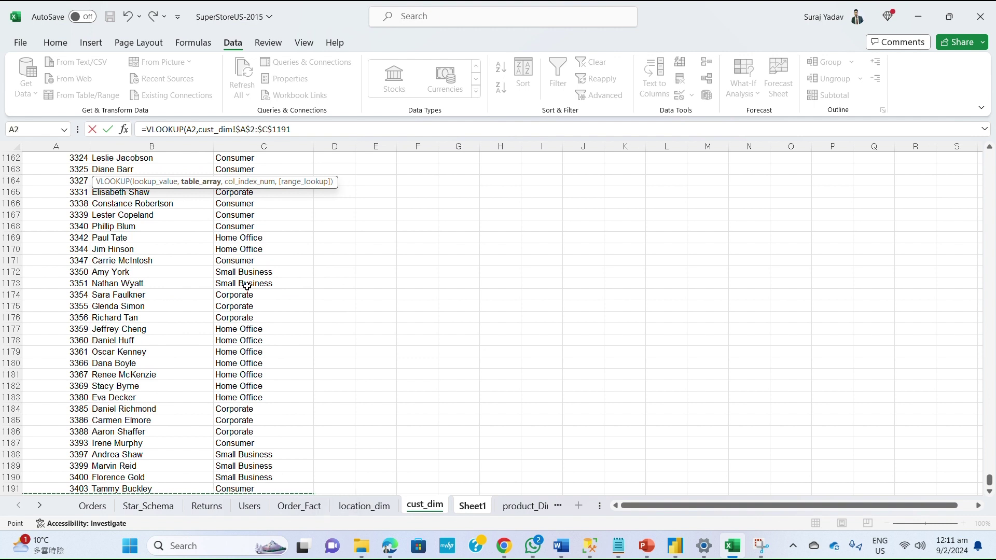
pyautogui.write(',2,0')
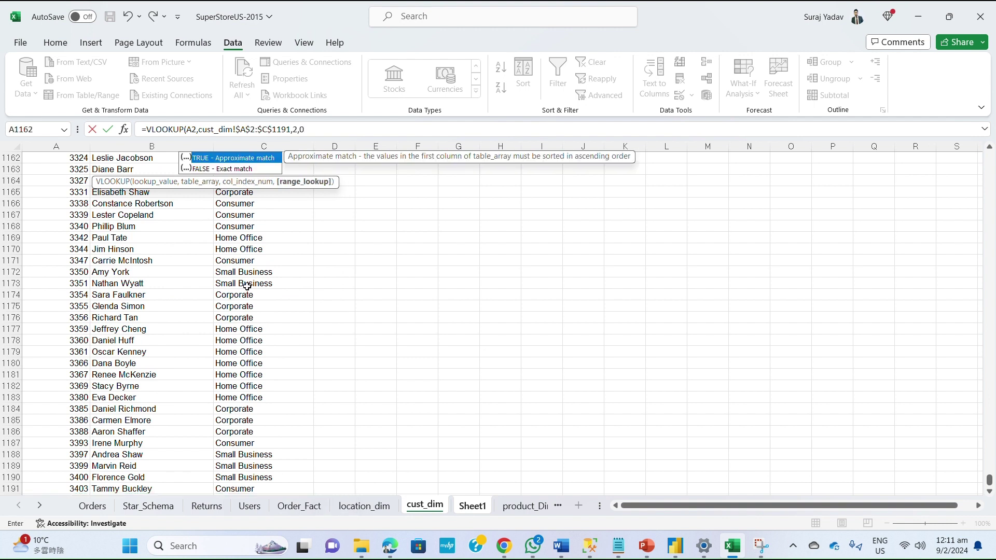
pyautogui.press('Return')
# Reuse the B2 lookup formula in C2 with column index 3, and fill both formulas down for every Customer_ID
pyautogui.click(154, 172)
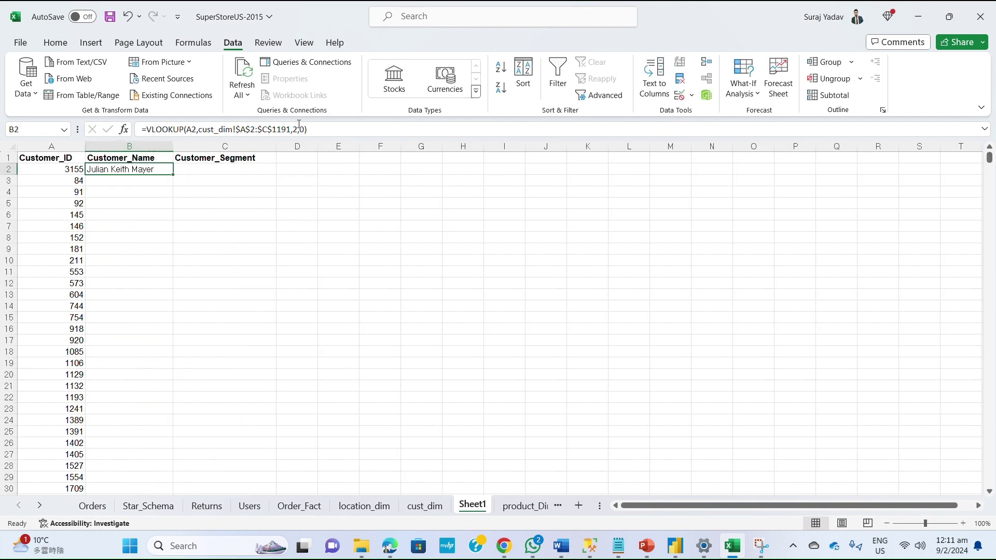
pyautogui.moveTo(310, 130); pyautogui.dragTo(141, 129)
pyautogui.press('Return')
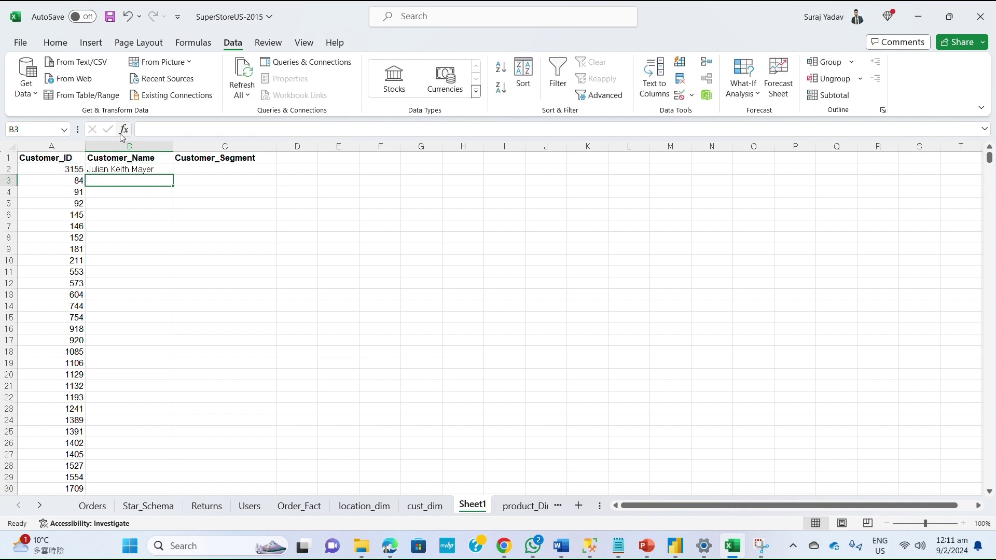
pyautogui.click(215, 170)
pyautogui.click(301, 129)
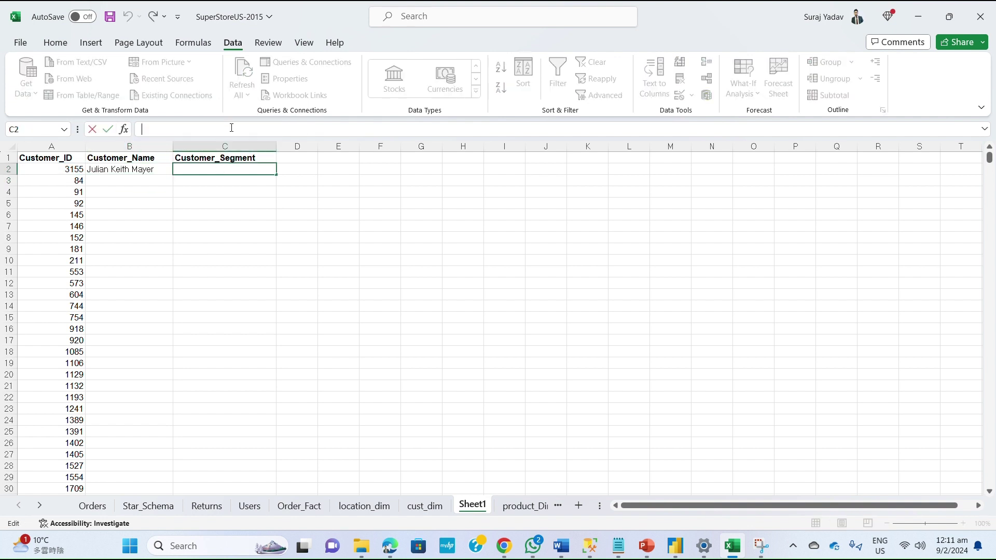
pyautogui.hotkey('ctrl', 'v')
pyautogui.click(298, 129)
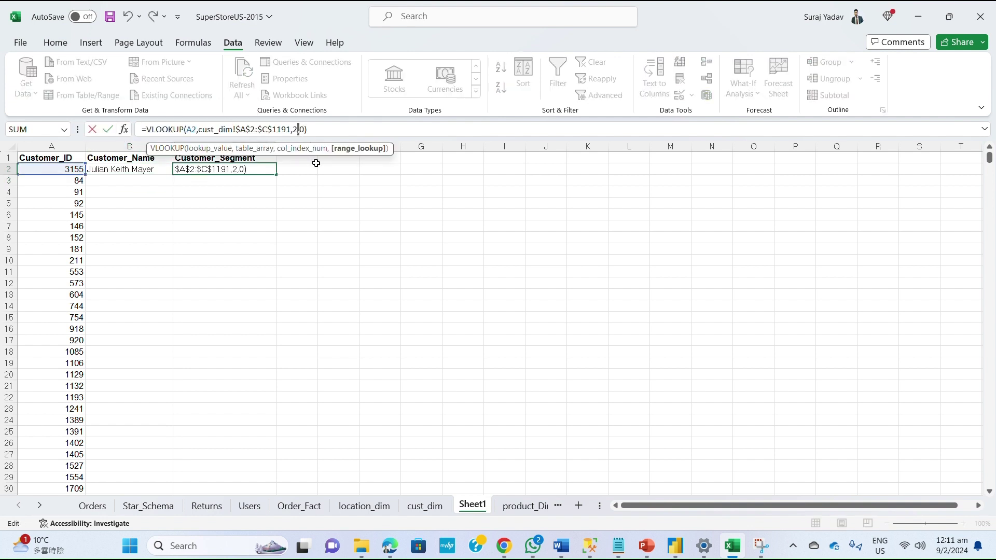
pyautogui.press('BackSpace')
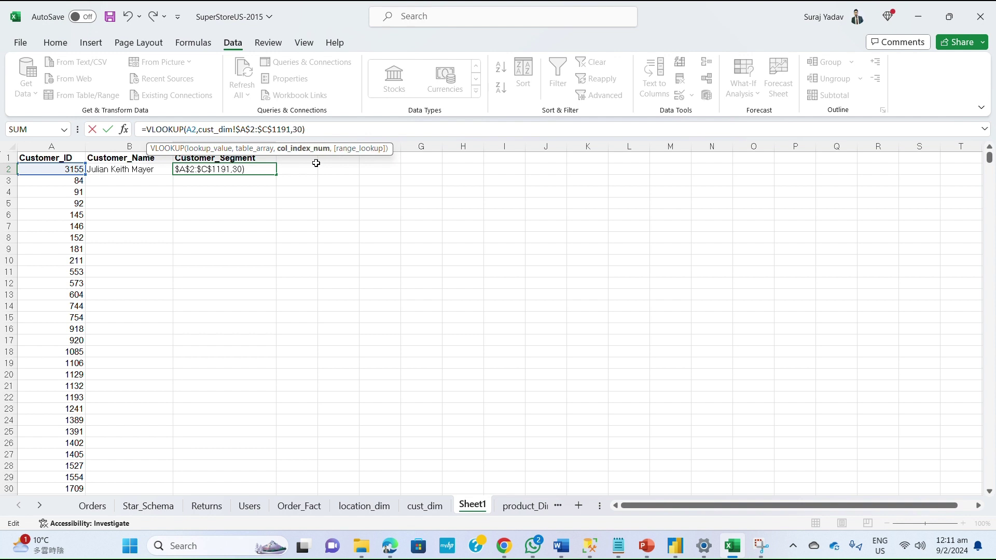
pyautogui.press('Return')
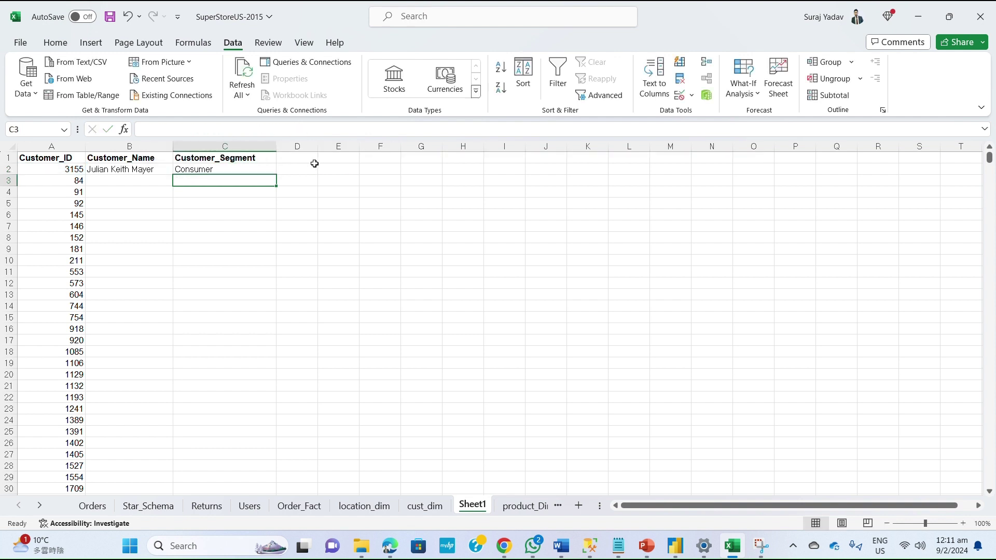
pyautogui.moveTo(136, 167); pyautogui.dragTo(230, 168)
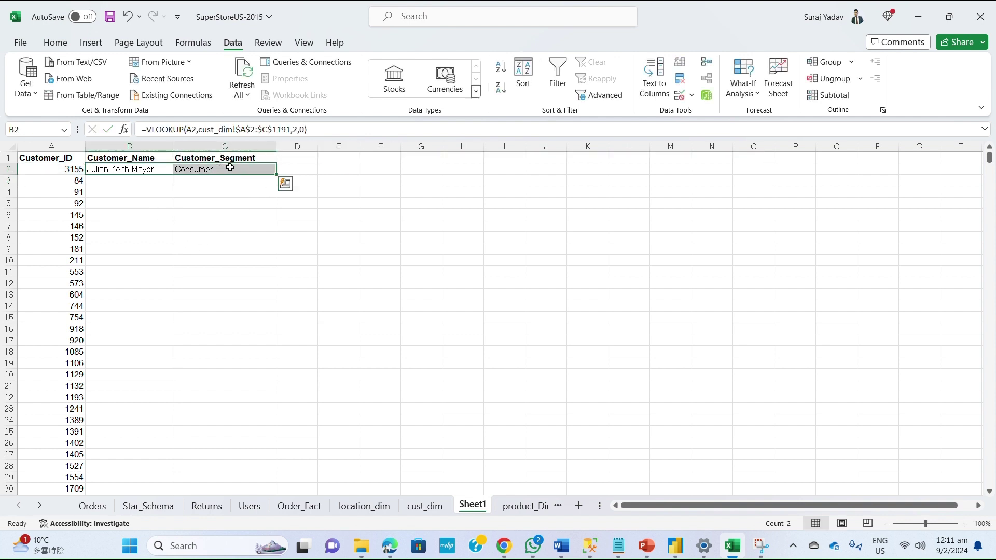
pyautogui.doubleClick(277, 174)
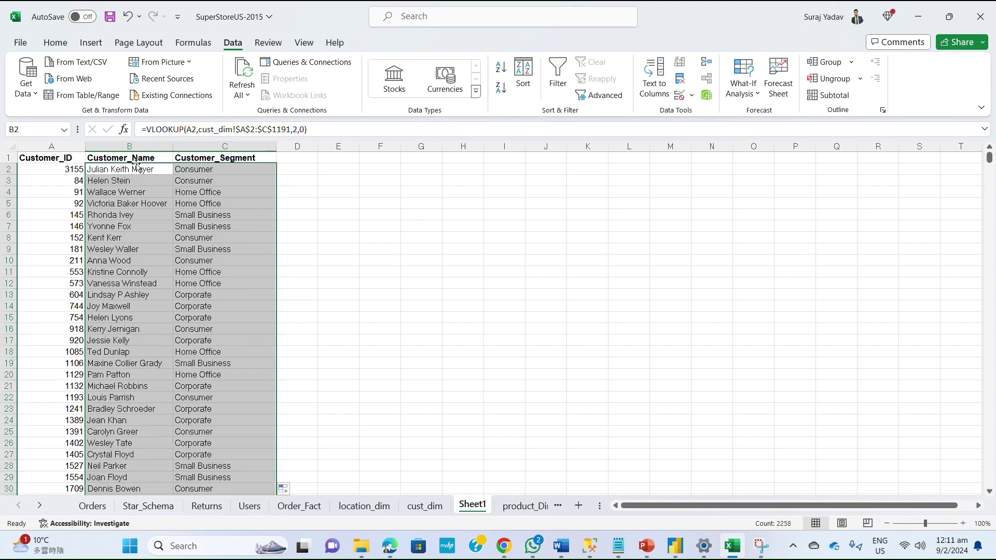
# Set the font of the whole customer table on Sheet1 to Arial
pyautogui.click(62, 152)
pyautogui.hotkey('ctrl', 'a')
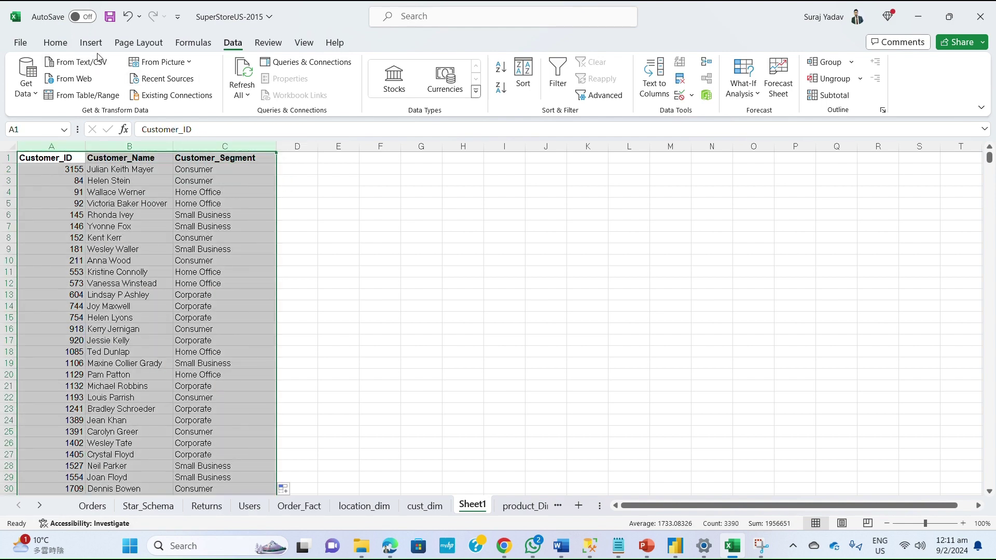
pyautogui.click(56, 43)
pyautogui.click(148, 68)
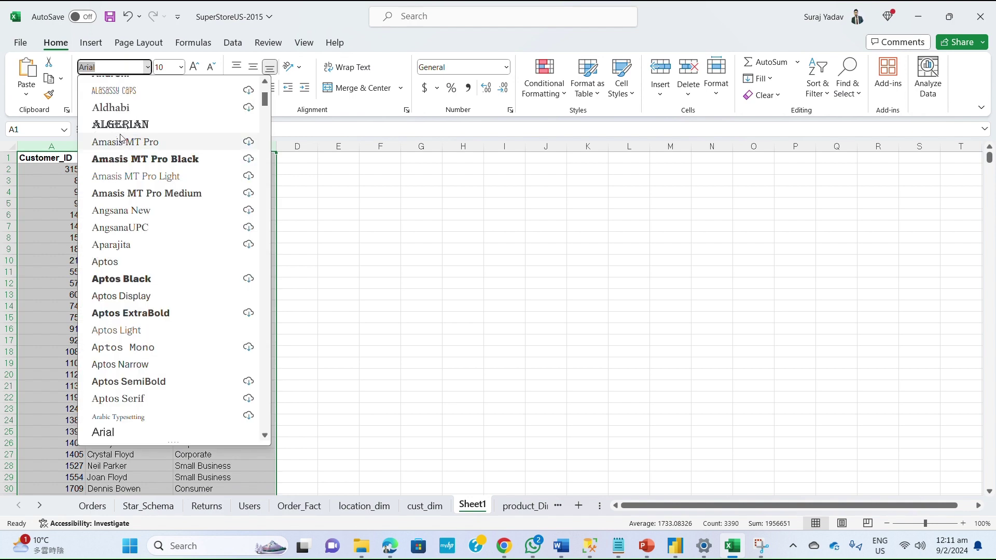
pyautogui.scroll(-2, 129, 373)
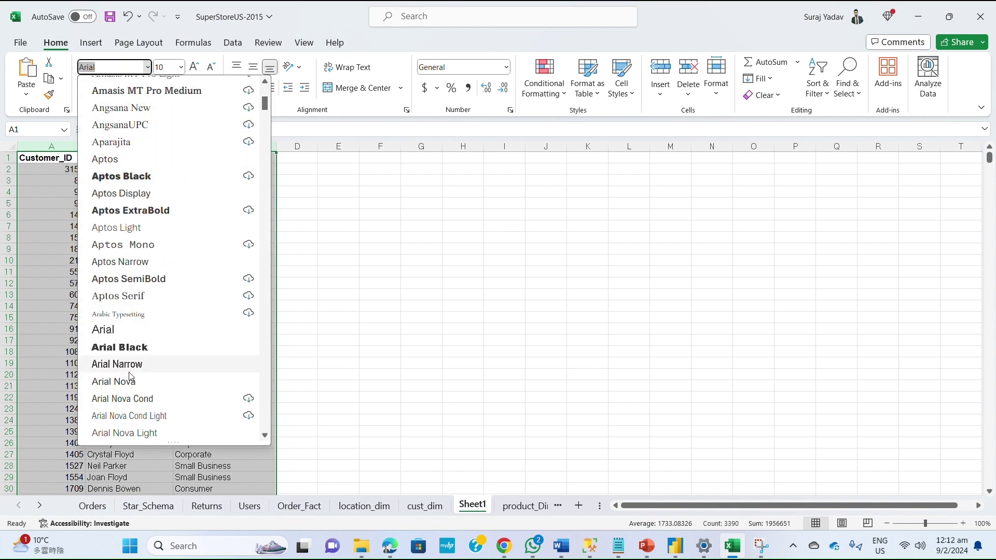
pyautogui.click(139, 332)
pyautogui.click(308, 291)
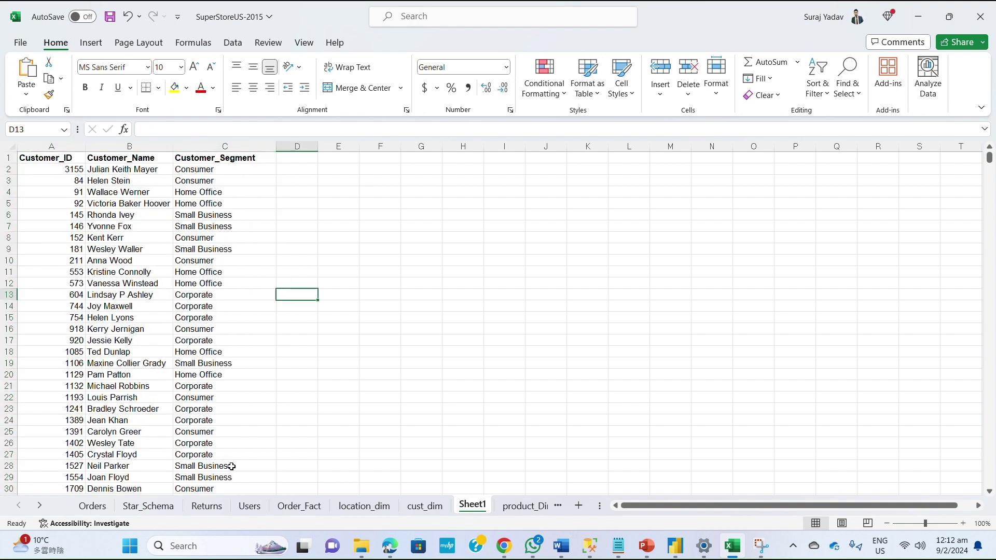
# Create a copy of Sheet1 in a new workbook
pyautogui.rightClick(473, 509)
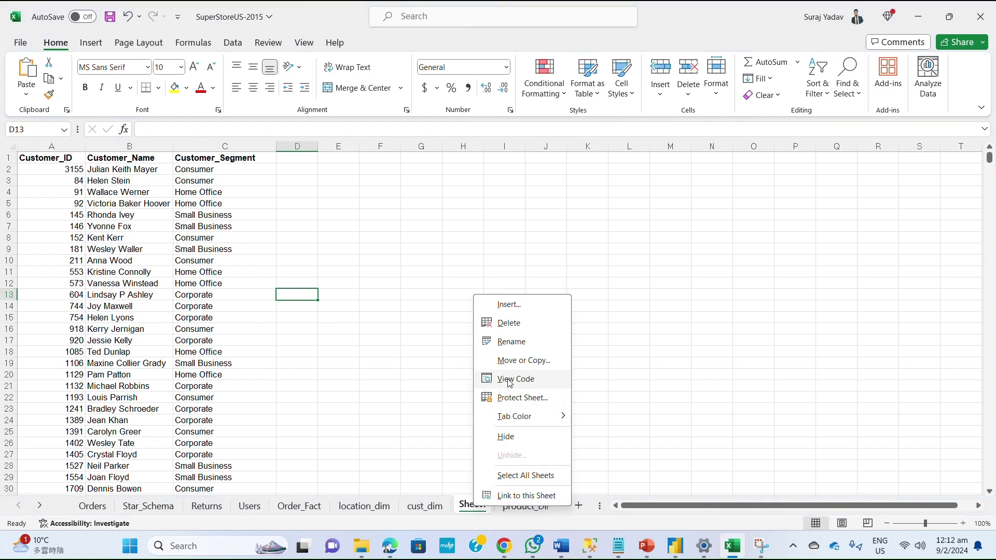
pyautogui.click(516, 363)
pyautogui.click(456, 333)
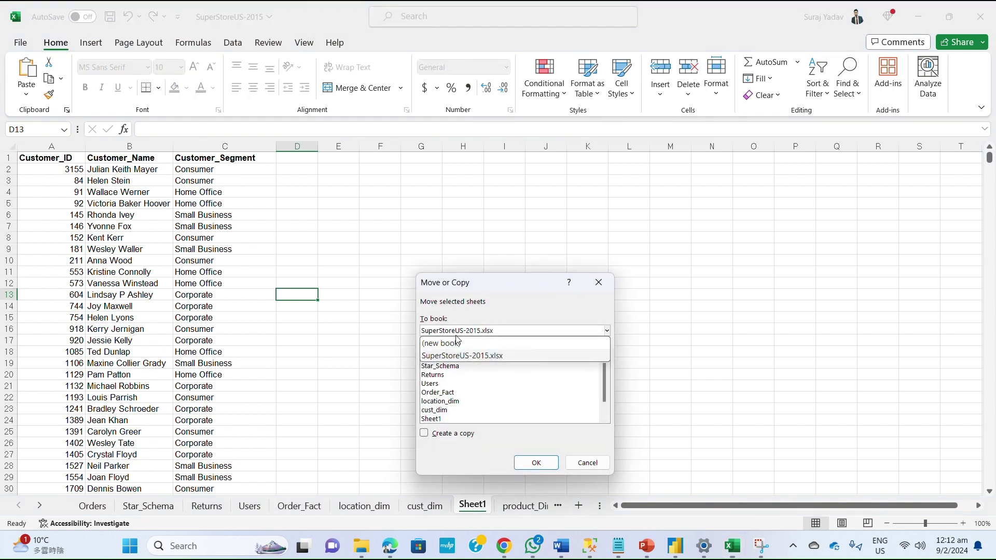
pyautogui.click(456, 344)
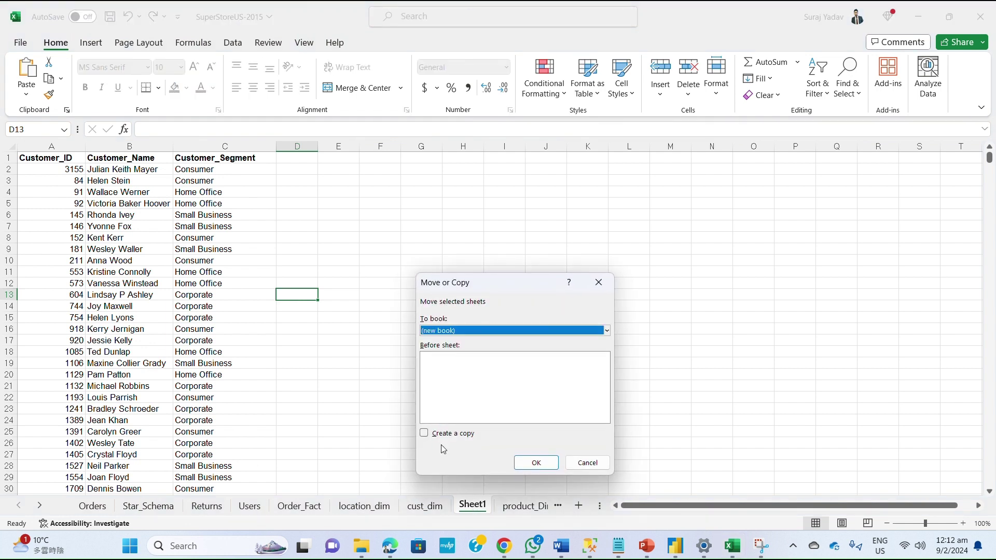
pyautogui.click(426, 437)
pyautogui.click(536, 462)
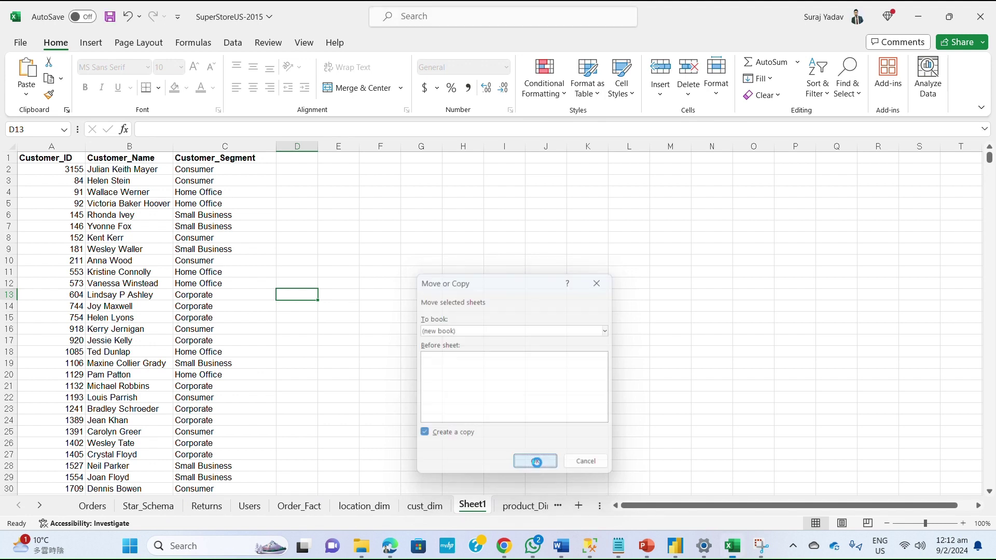
# Save the new workbook to the Desktop as CSV (Comma delimited), replacing the existing Customer file, and close it
pyautogui.click(21, 42)
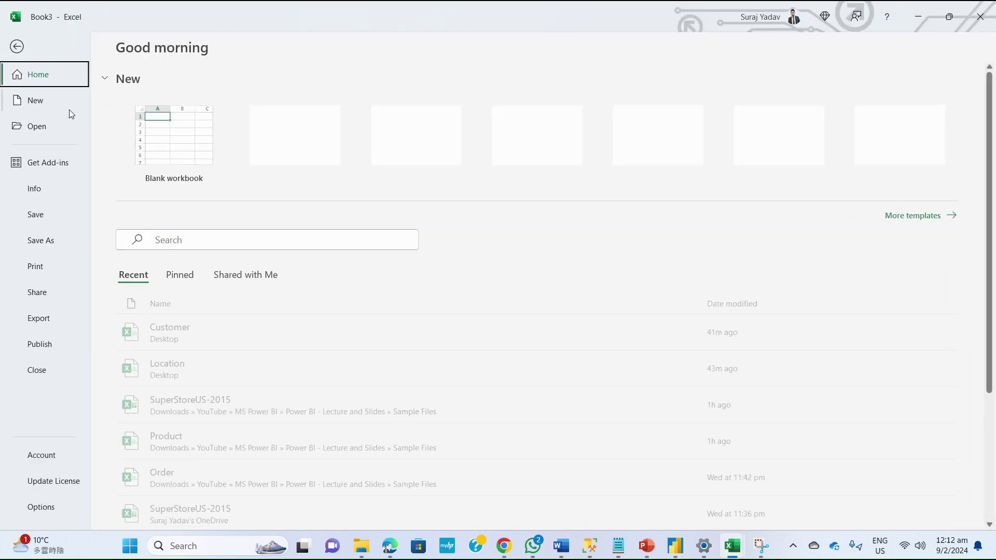
pyautogui.click(60, 240)
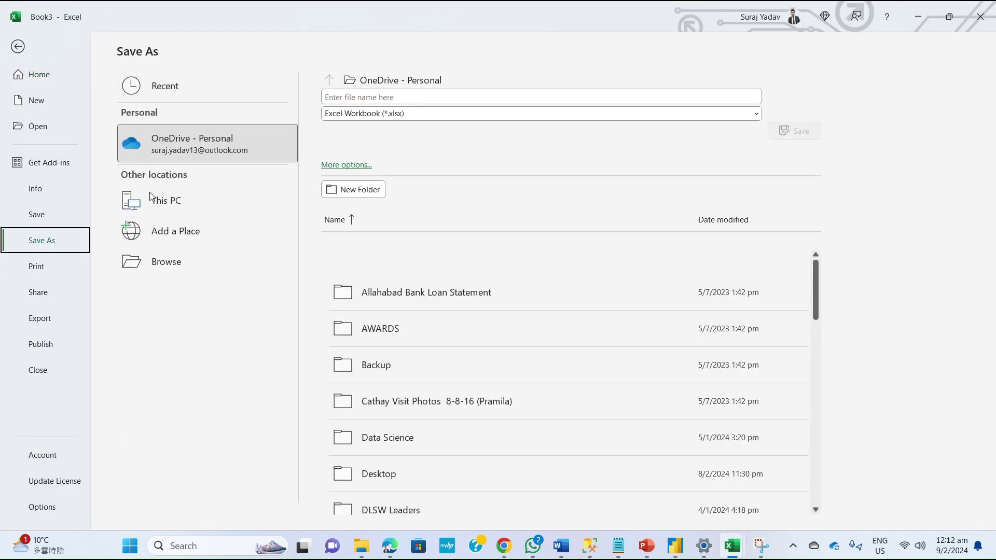
pyautogui.click(184, 260)
pyautogui.click(52, 127)
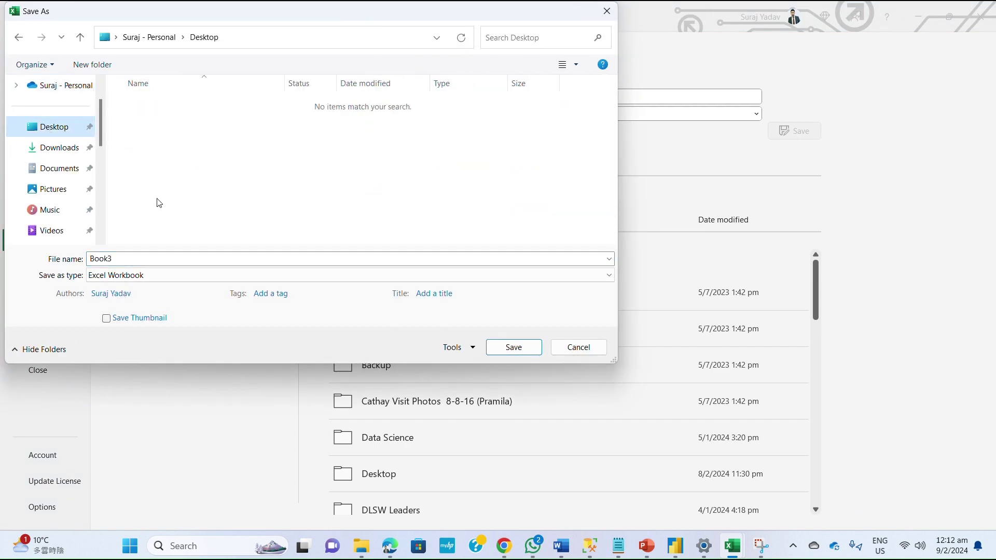
pyautogui.click(157, 275)
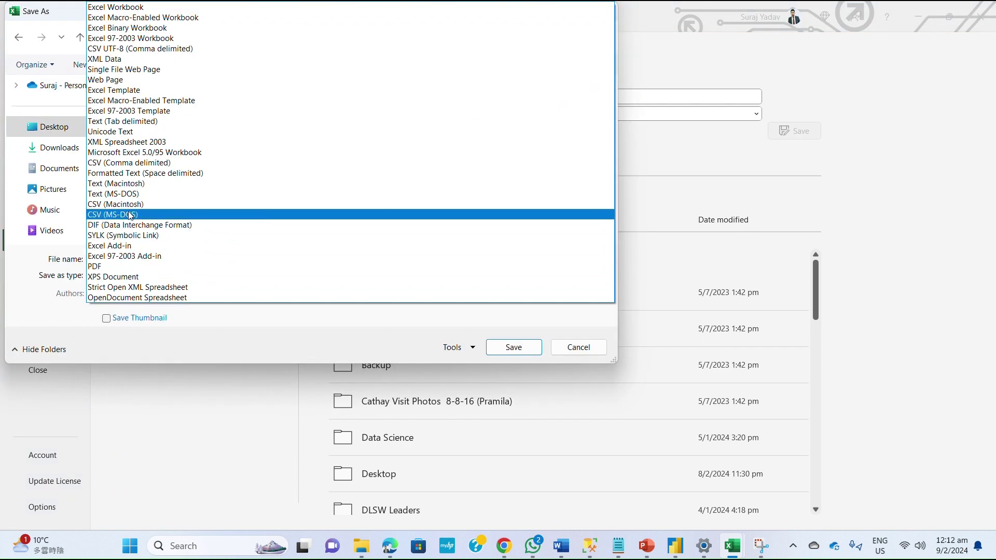
pyautogui.click(137, 164)
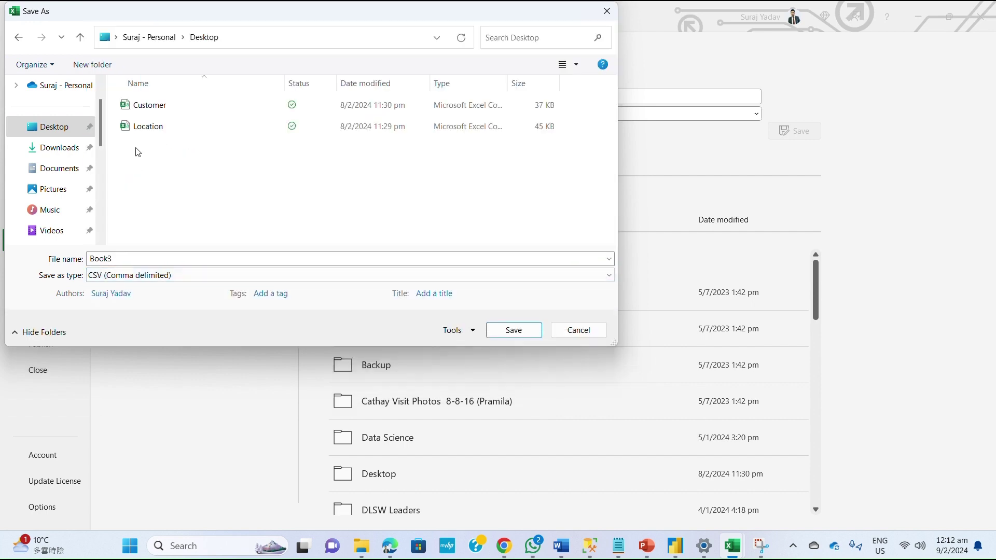
pyautogui.click(148, 105)
pyautogui.click(511, 330)
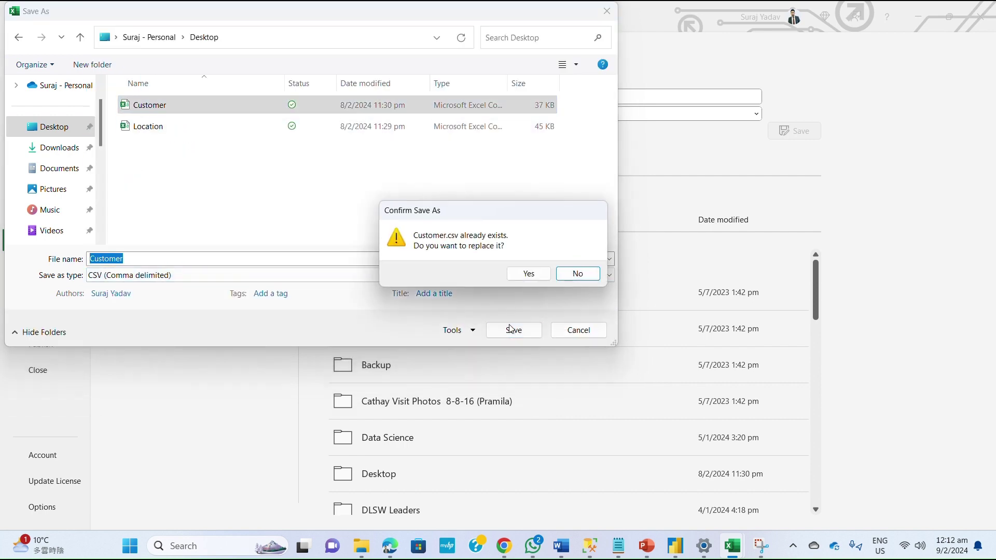
pyautogui.click(520, 272)
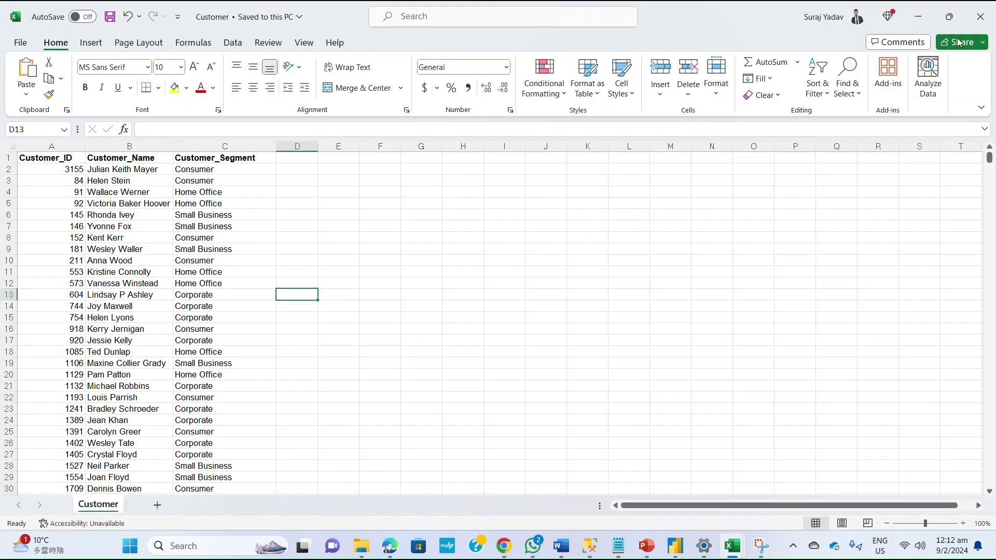
pyautogui.click(980, 16)
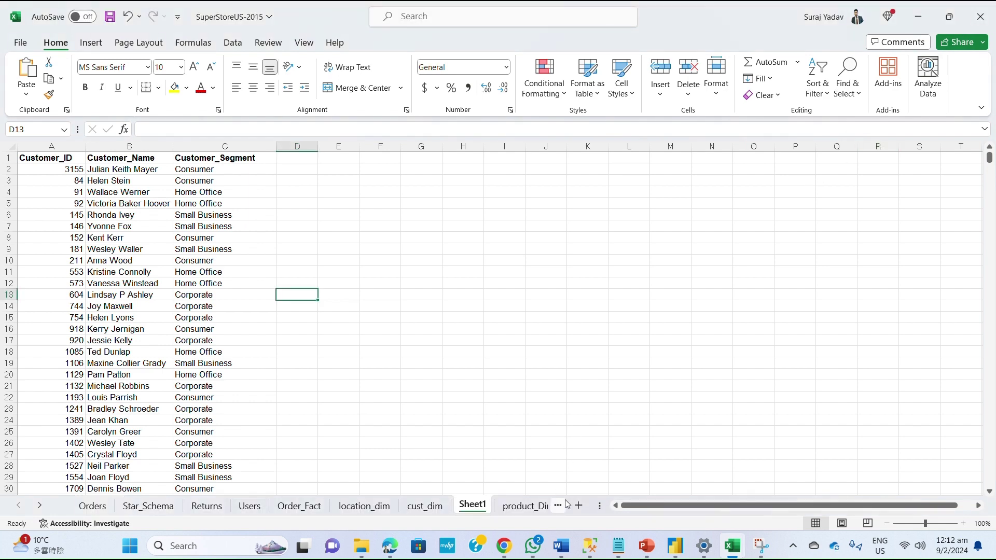
# Switch to Power BI, cancel the pending relationship, and delete the Customer table from the model
pyautogui.click(683, 548)
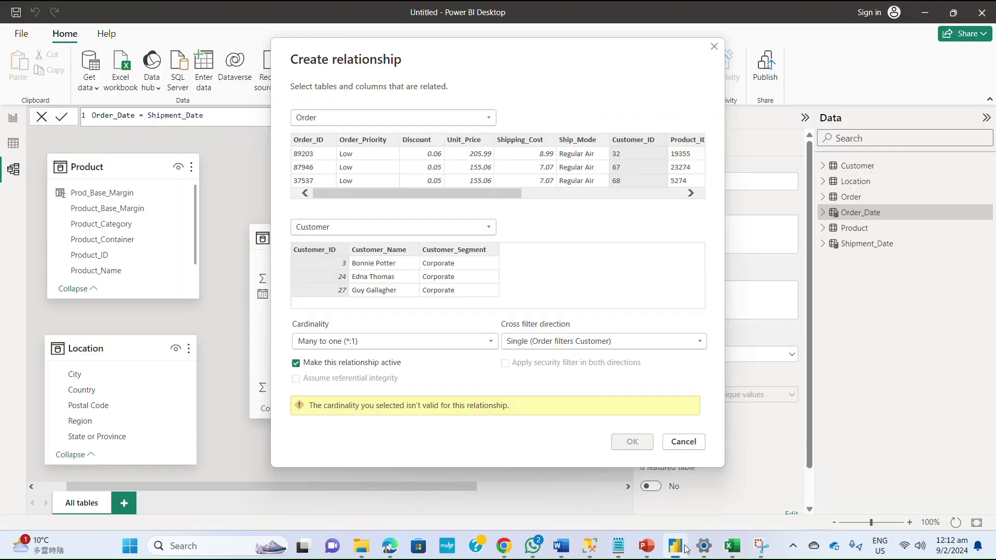
pyautogui.click(682, 443)
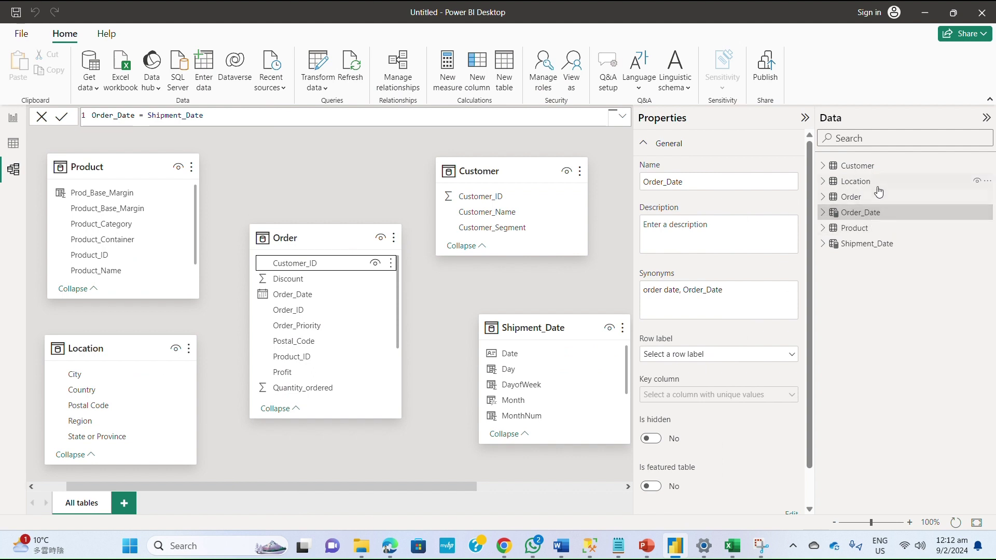
pyautogui.click(987, 168)
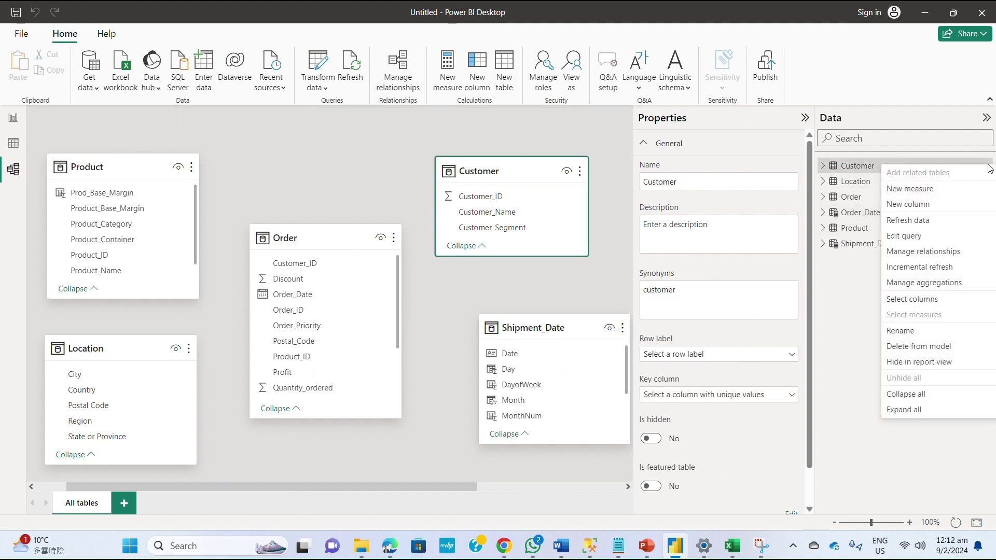
pyautogui.click(934, 348)
pyautogui.click(570, 301)
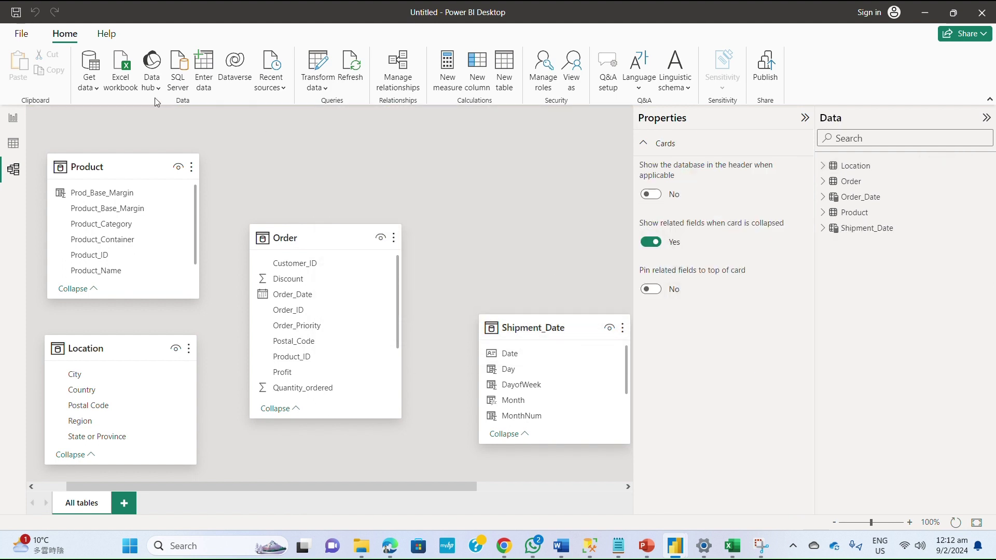
# Import the rebuilt Customer CSV file from the Desktop and load it into the model
pyautogui.click(89, 82)
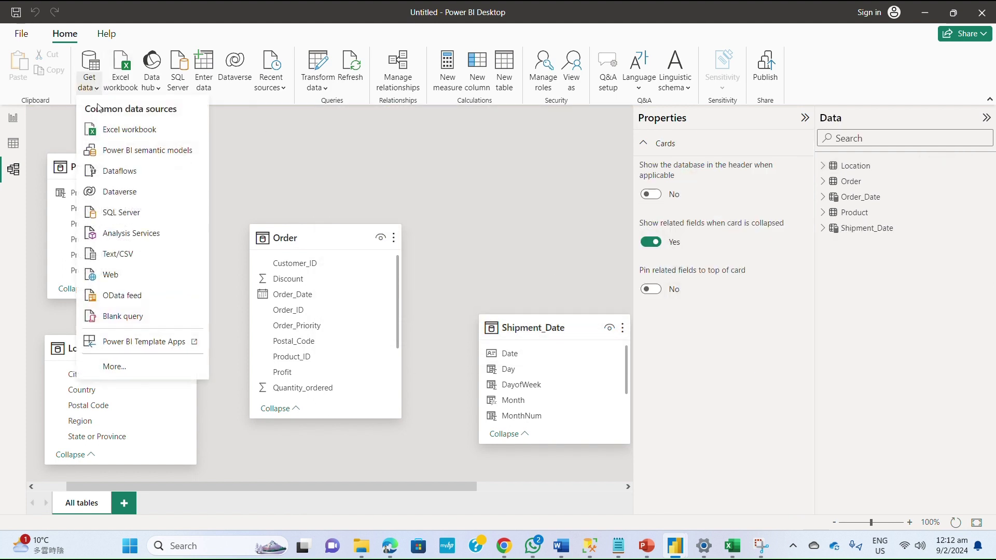
pyautogui.click(119, 249)
pyautogui.click(152, 110)
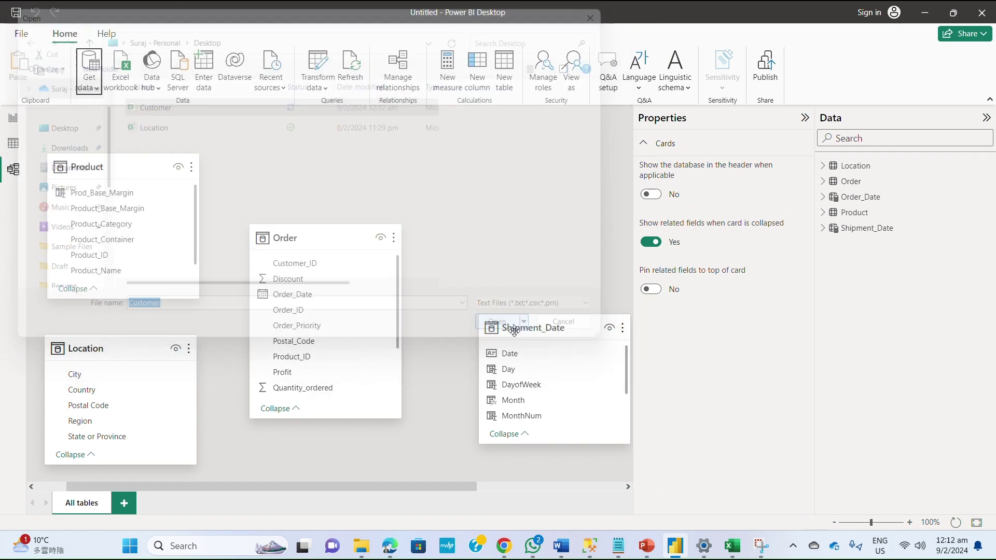
pyautogui.click(507, 330)
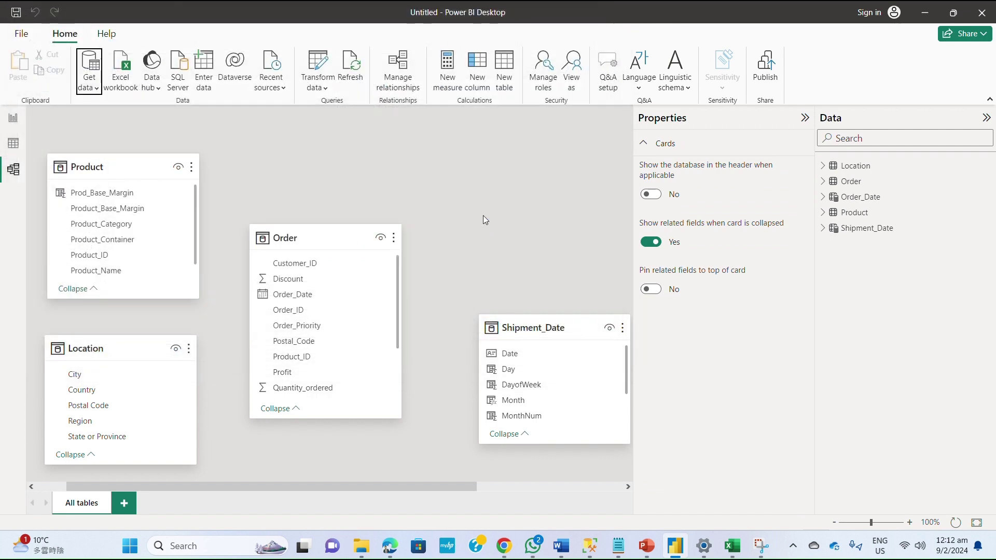
pyautogui.click(558, 412)
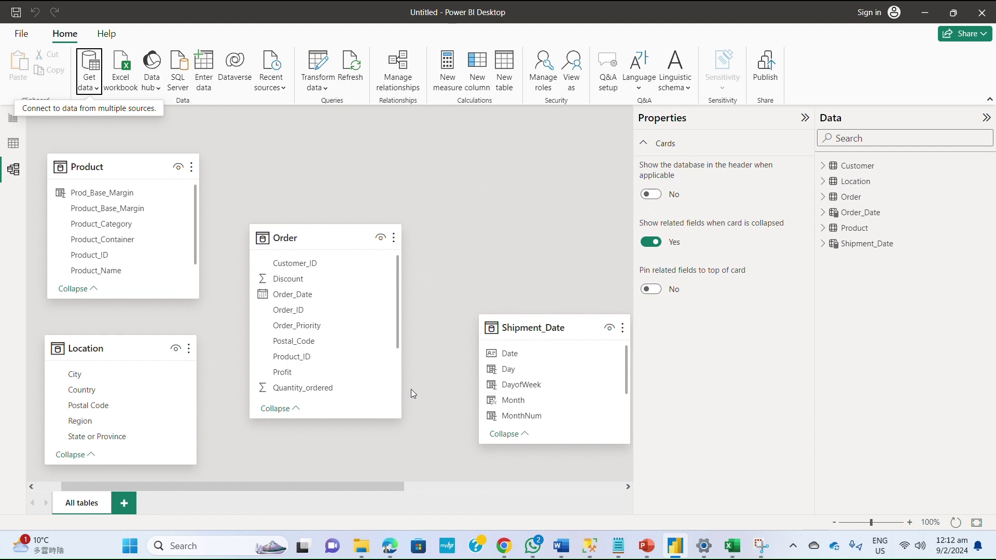
# Check the rows of the newly loaded Customer table in the data view, and return to the model diagram
pyautogui.scroll(-3, 413, 394)
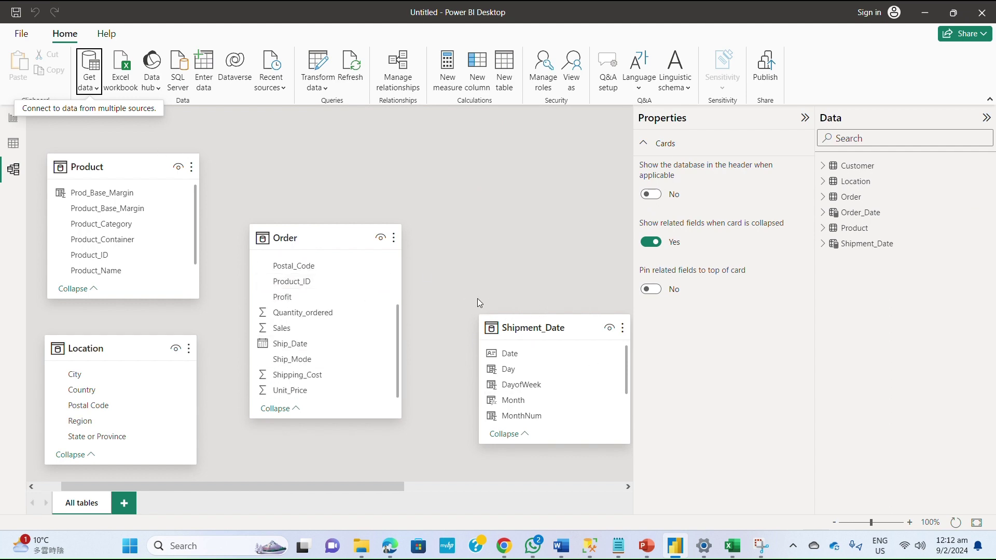
pyautogui.click(14, 143)
pyautogui.click(872, 169)
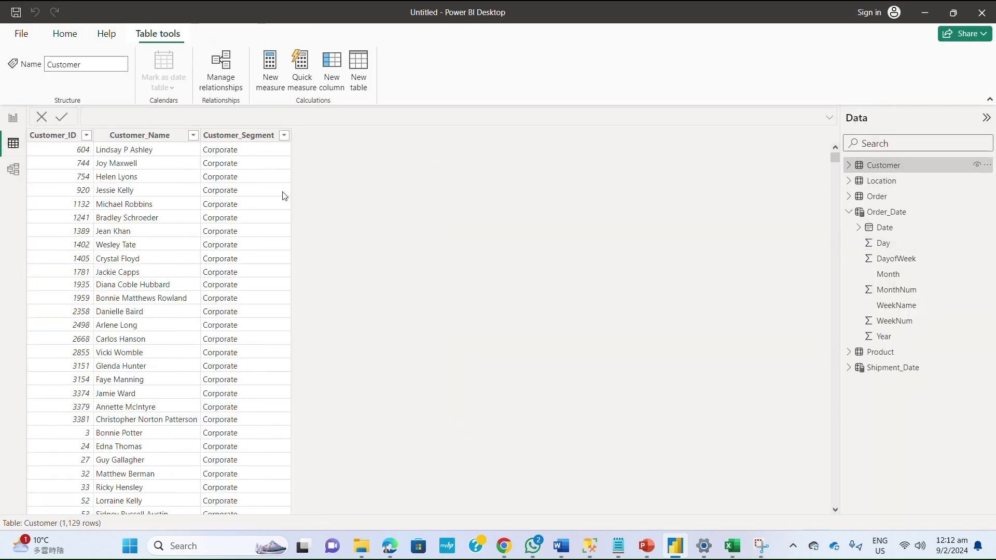
pyautogui.click(13, 171)
# Widen the diagram area, place Order_Date above Shipment_Date beside the Order table, and bring Customer in above Order
pyautogui.moveTo(634, 296); pyautogui.dragTo(787, 304)
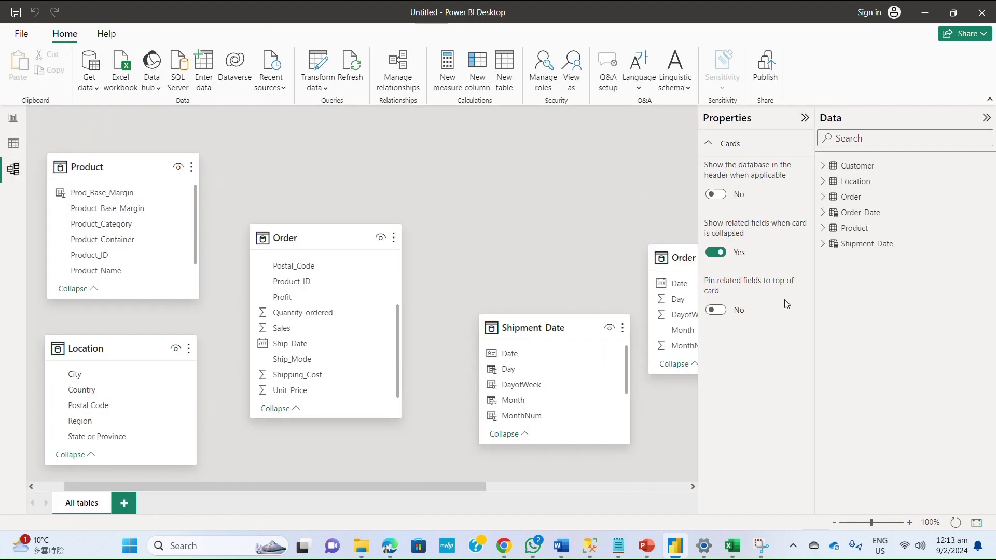
pyautogui.moveTo(682, 260); pyautogui.dragTo(482, 169)
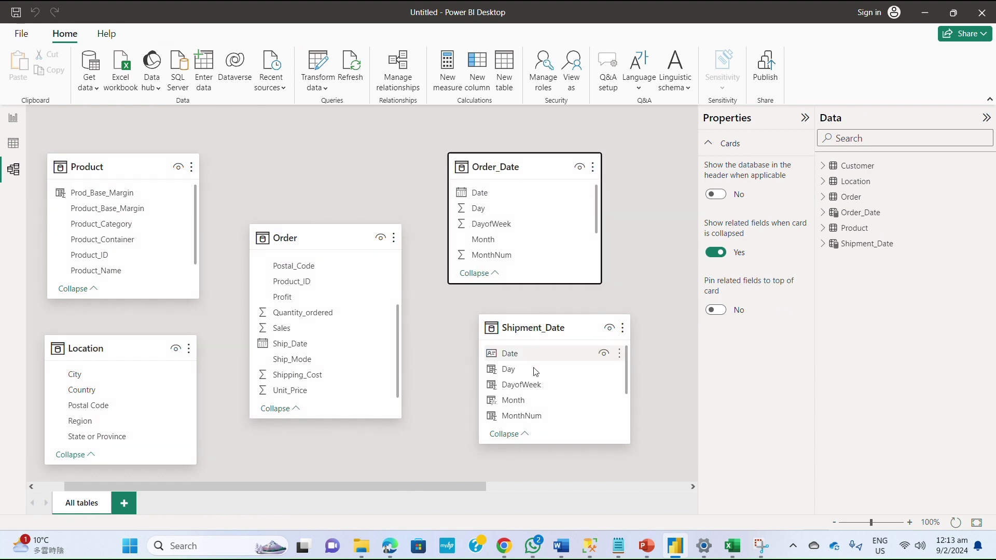
pyautogui.moveTo(544, 325); pyautogui.dragTo(515, 329)
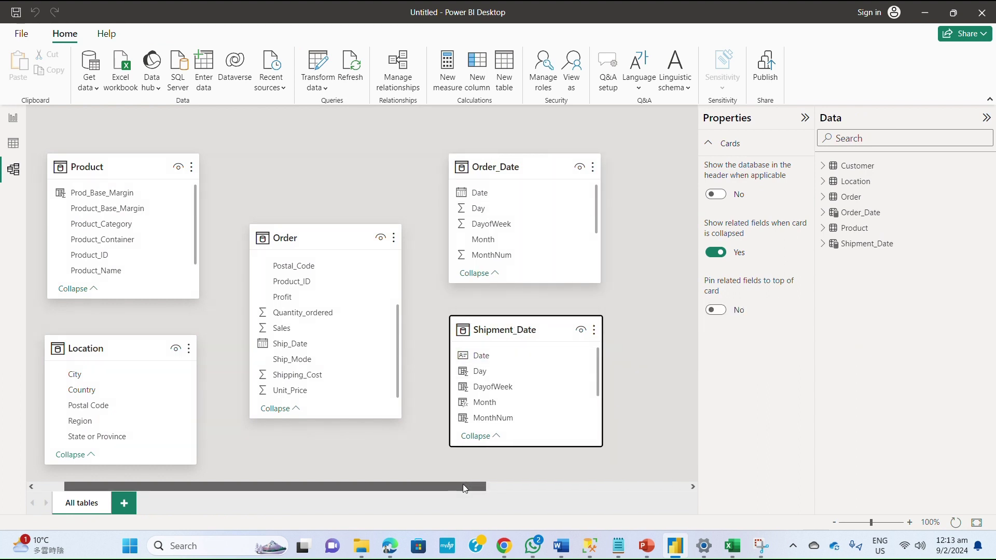
pyautogui.moveTo(462, 484); pyautogui.dragTo(679, 474)
pyautogui.moveTo(565, 276); pyautogui.dragTo(382, 131)
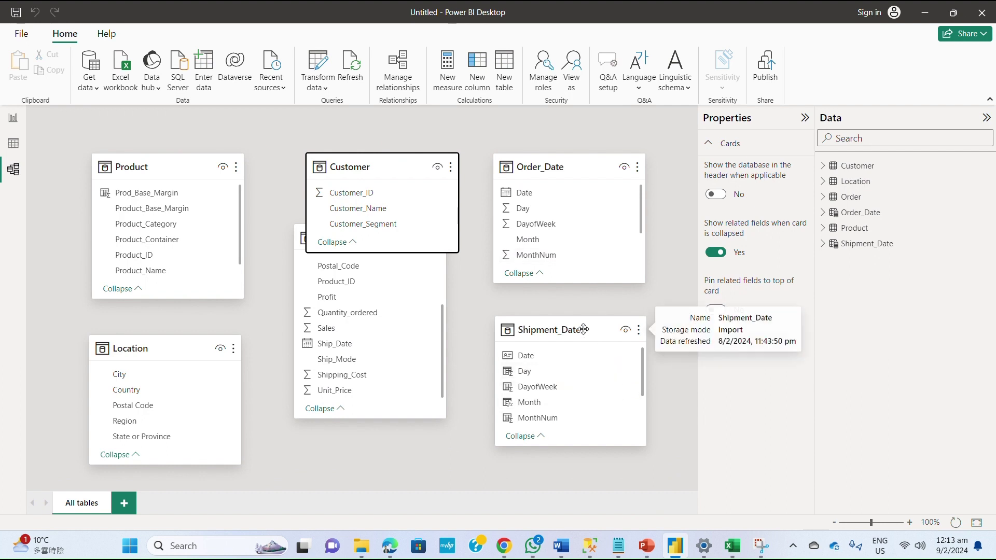
# Stack Customer, Order_Date and Shipment_Date in one column beside Order without overlaps, with the diagram at 90% zoom
pyautogui.moveTo(576, 330); pyautogui.dragTo(572, 388)
pyautogui.moveTo(571, 165); pyautogui.dragTo(552, 229)
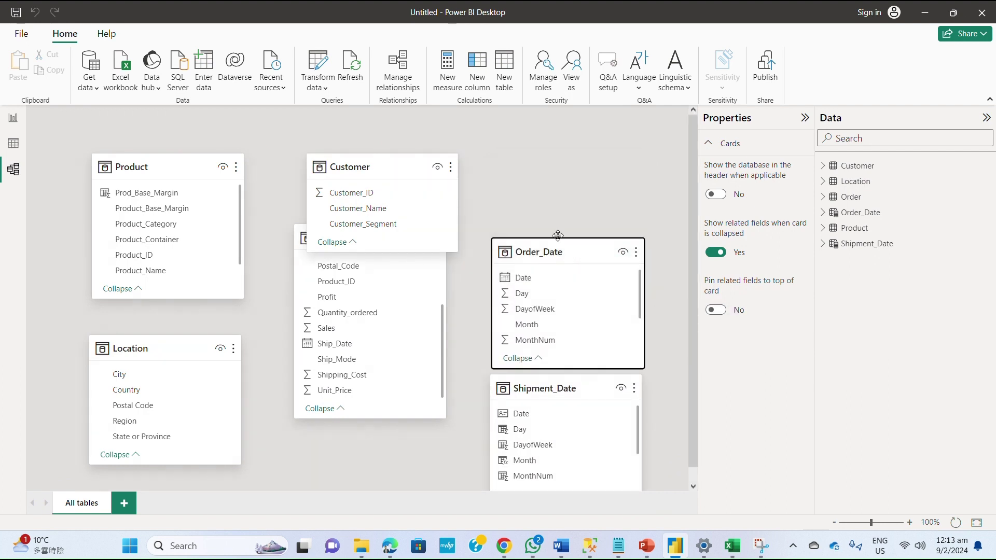
pyautogui.moveTo(396, 158); pyautogui.dragTo(593, 133)
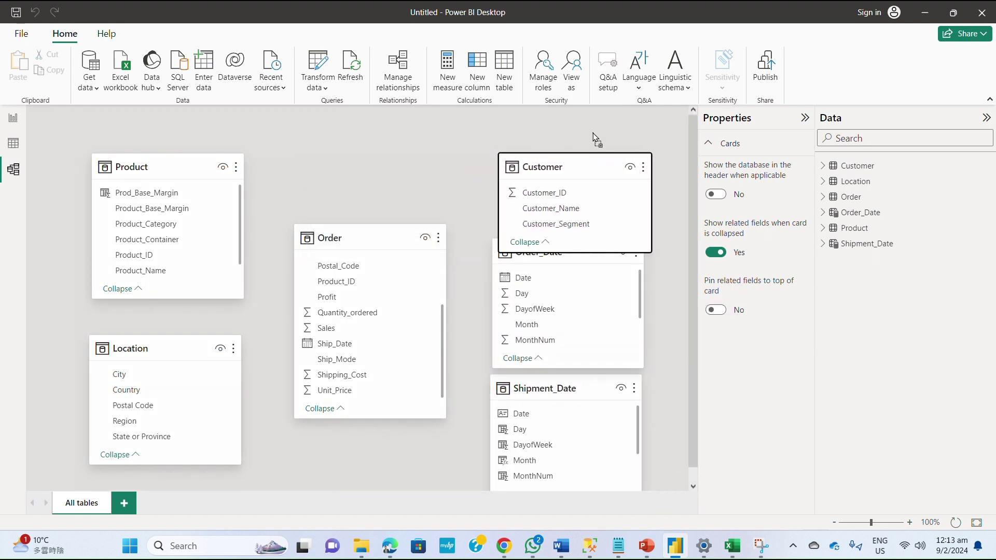
pyautogui.moveTo(692, 417); pyautogui.dragTo(691, 455)
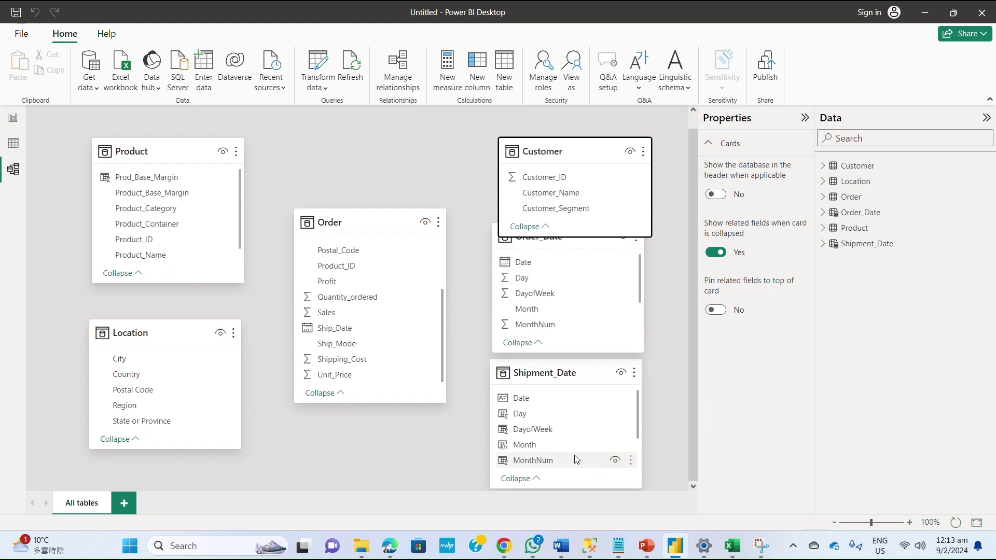
pyautogui.click(835, 522)
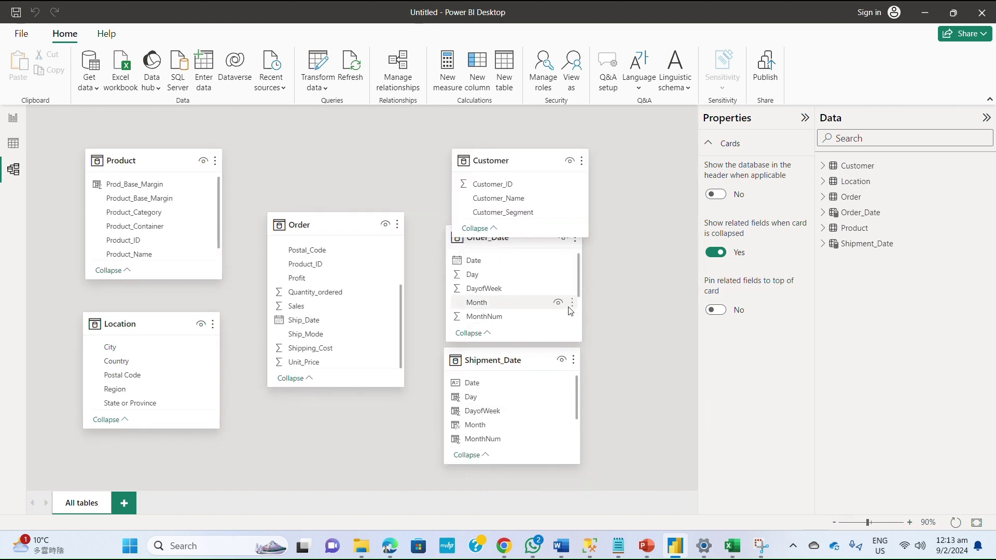
pyautogui.moveTo(521, 161); pyautogui.dragTo(516, 161)
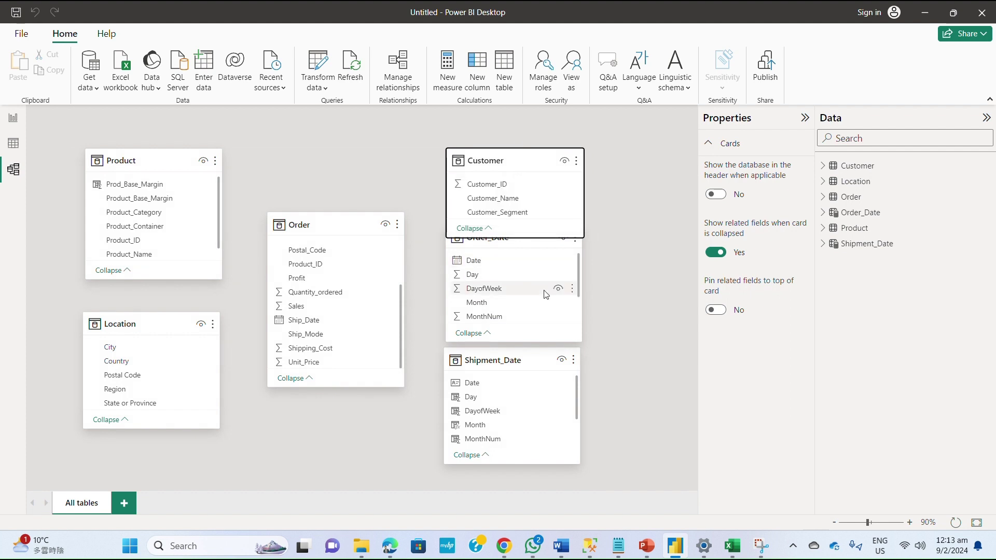
pyautogui.moveTo(525, 369); pyautogui.dragTo(524, 417)
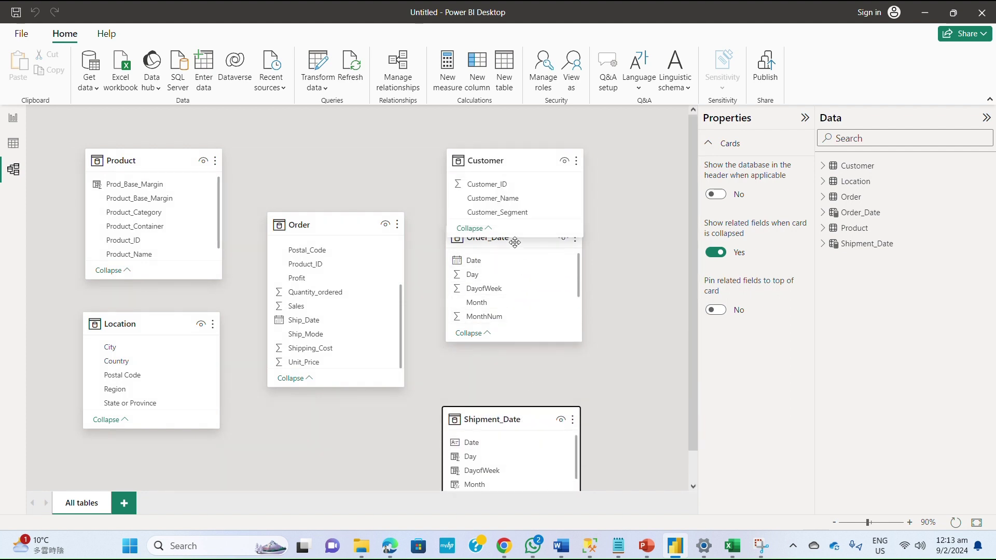
pyautogui.moveTo(519, 240); pyautogui.dragTo(515, 289)
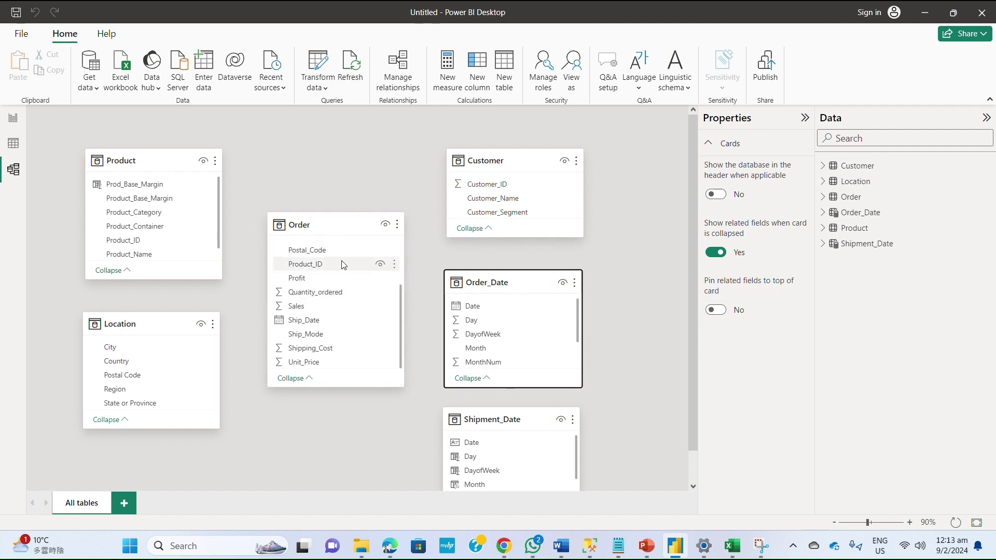
# Relate Customer_ID in Order to Customer_ID in Customer, and review and accept the many-to-one, single-direction settings
pyautogui.scroll(5, 340, 291)
pyautogui.moveTo(308, 248); pyautogui.dragTo(467, 192)
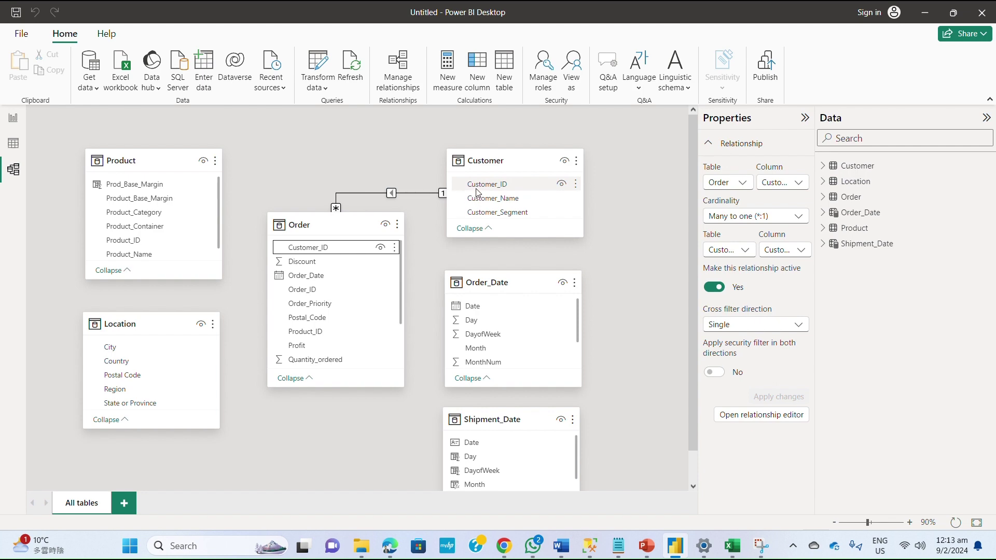
pyautogui.rightClick(392, 194)
pyautogui.click(413, 217)
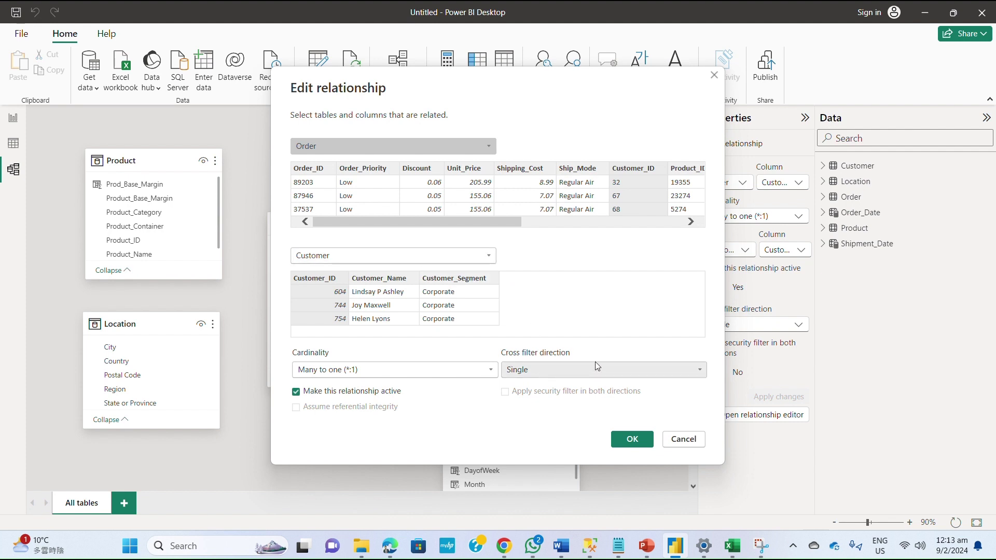
pyautogui.click(638, 440)
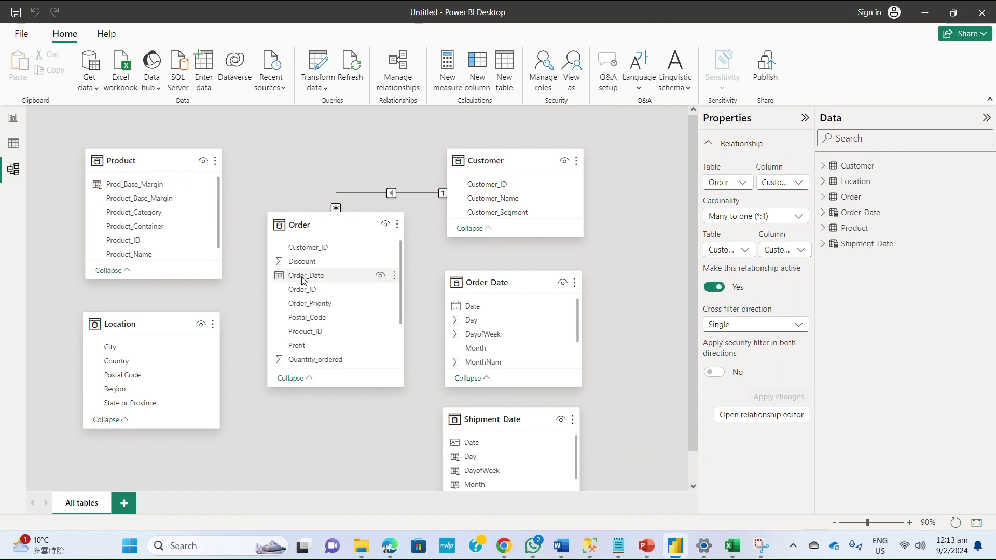
# Create a relationship from Product_ID in the Order table to Product_ID in the Product table
pyautogui.scroll(-2, 304, 281)
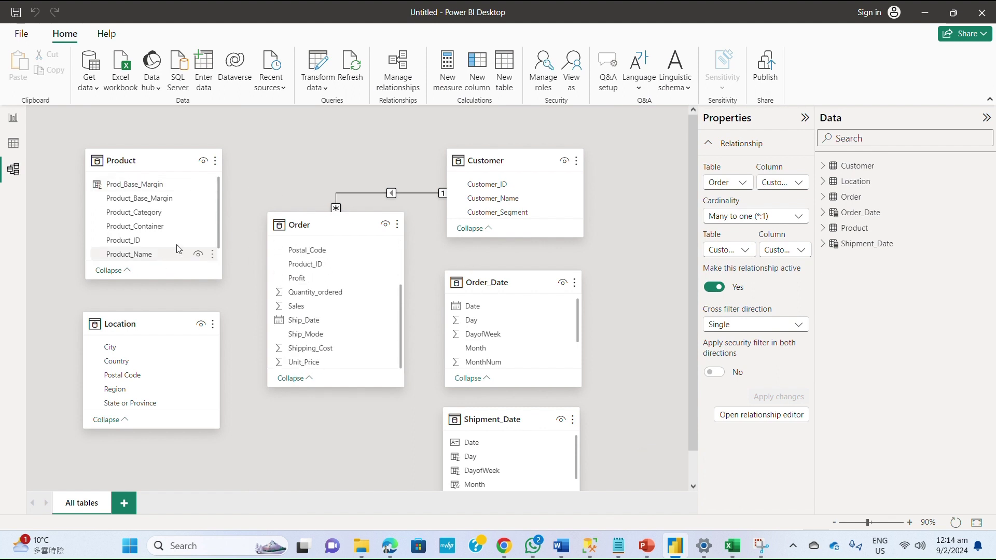
pyautogui.scroll(-1, 189, 251)
pyautogui.scroll(-1, 363, 311)
pyautogui.scroll(2, 376, 321)
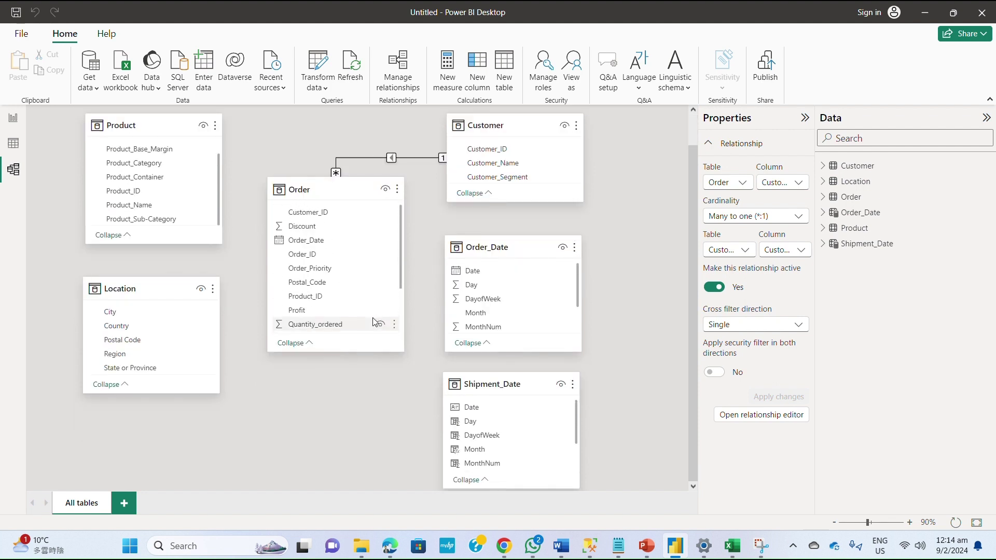
pyautogui.scroll(1, 384, 396)
pyautogui.scroll(-1, 379, 327)
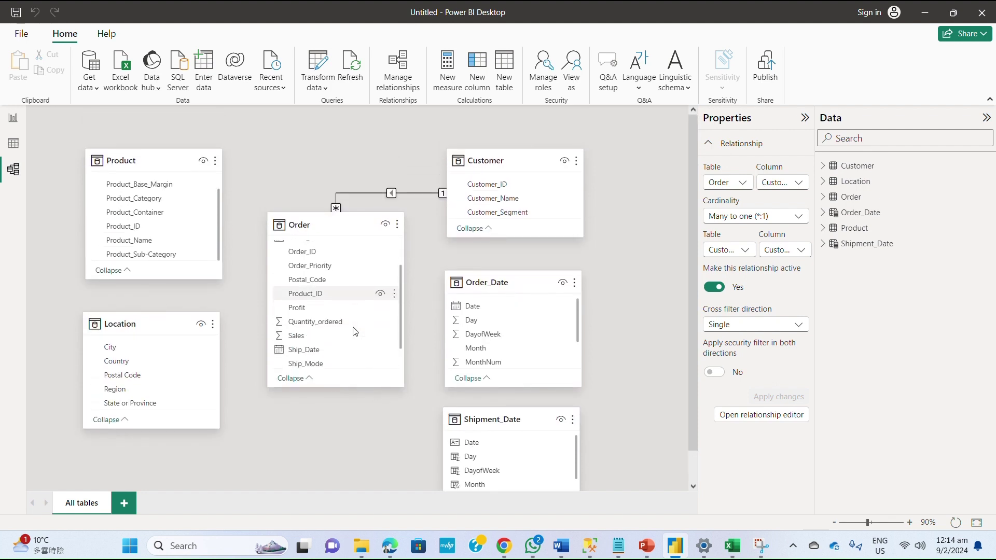
pyautogui.moveTo(320, 293); pyautogui.dragTo(171, 228)
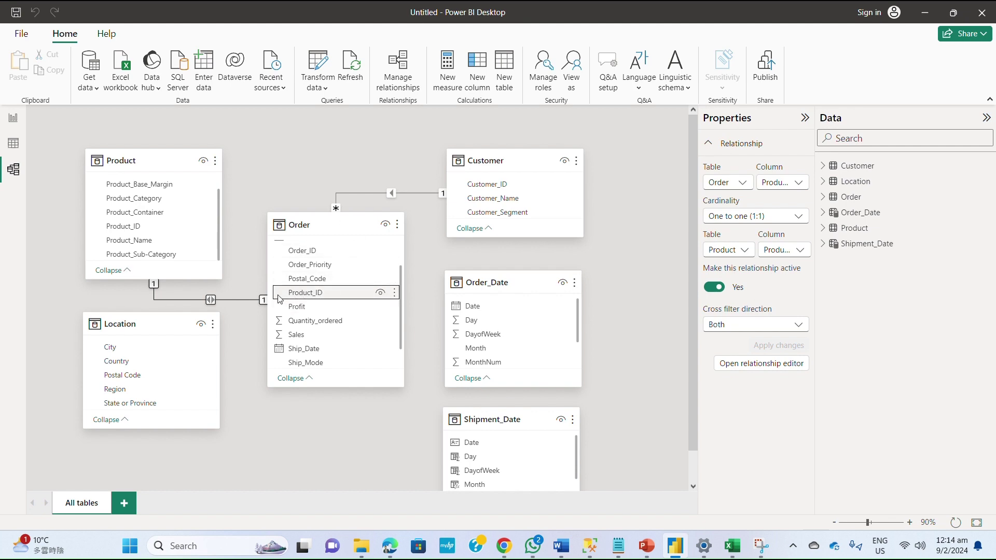
# Edit the Order–Product relationship to Many to one (*:1) cardinality with Single cross filter direction
pyautogui.rightClick(212, 301)
pyautogui.click(228, 331)
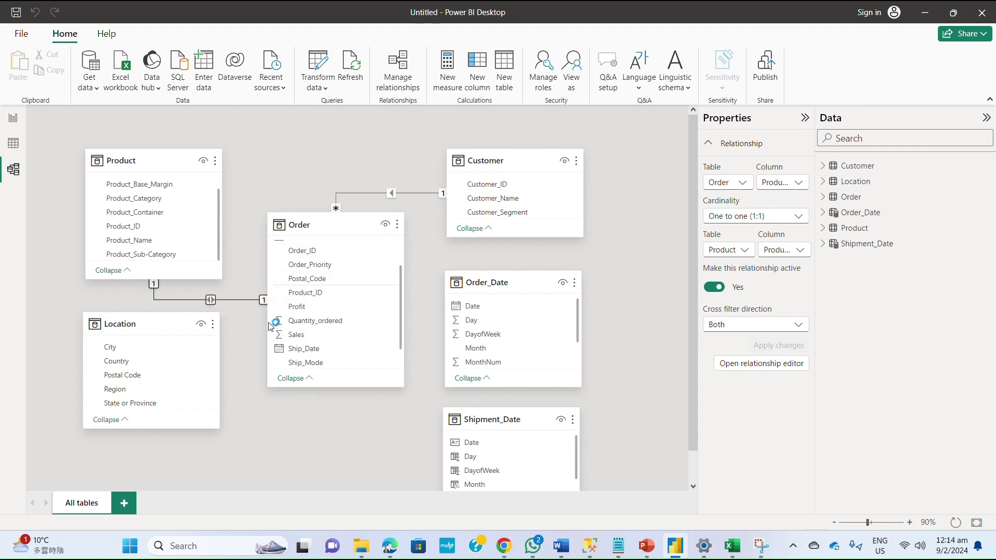
pyautogui.click(620, 371)
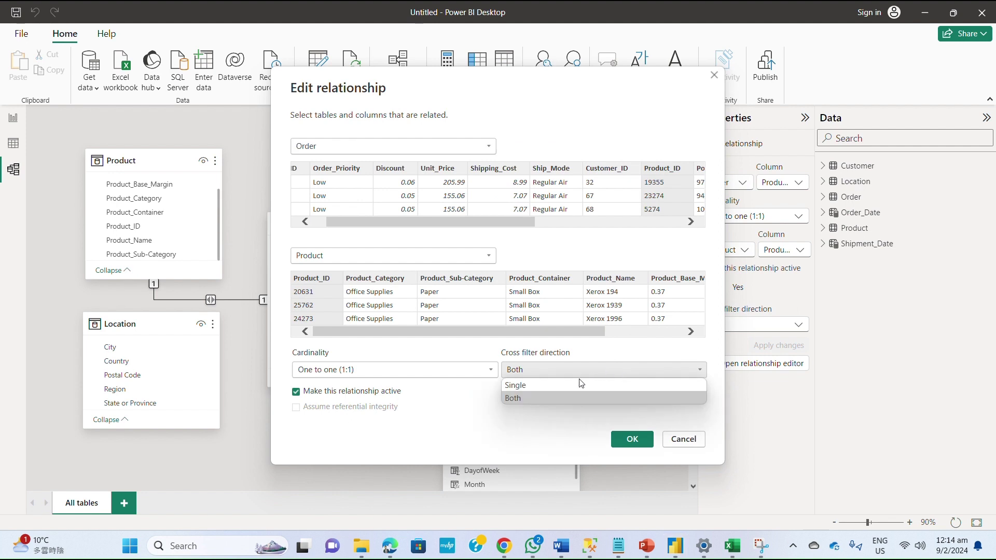
pyautogui.click(576, 384)
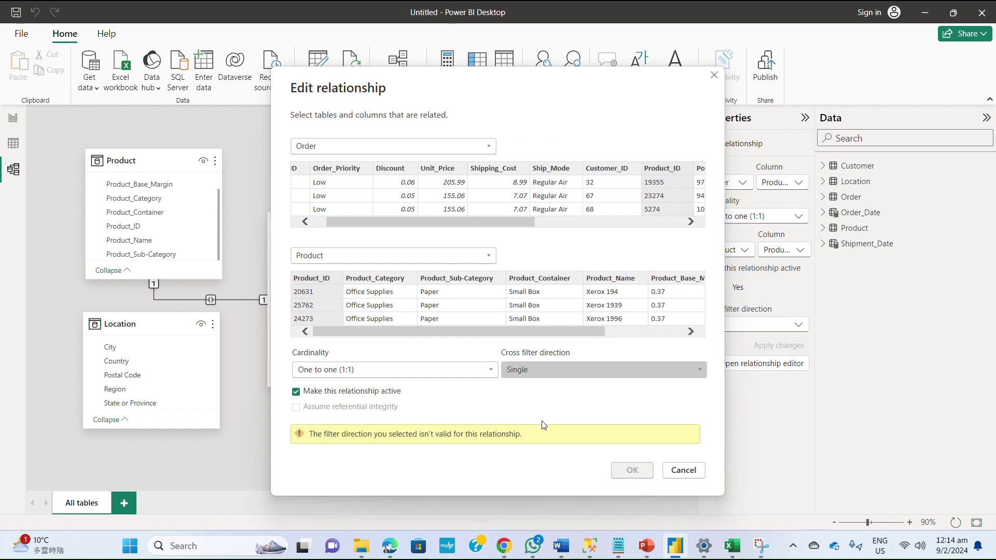
pyautogui.click(445, 369)
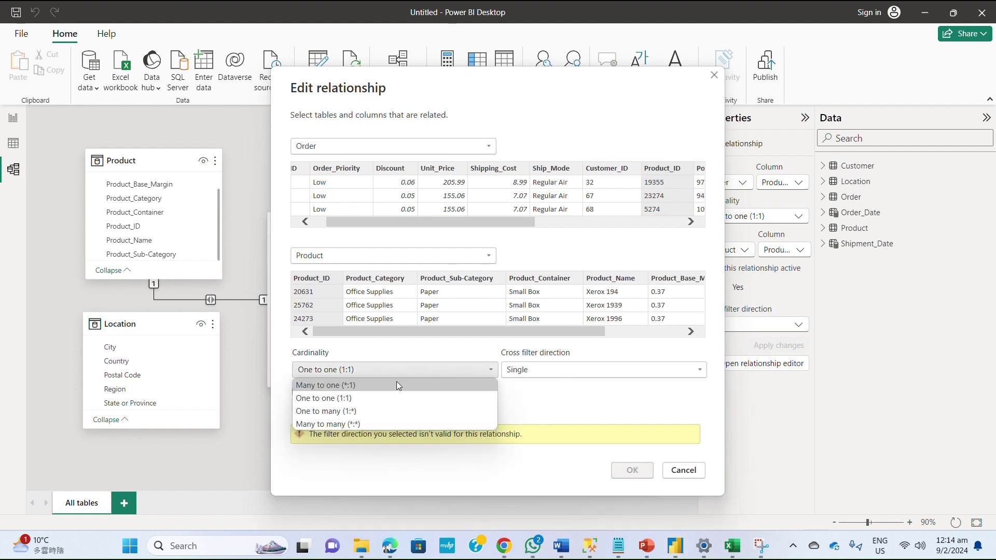
pyautogui.click(381, 387)
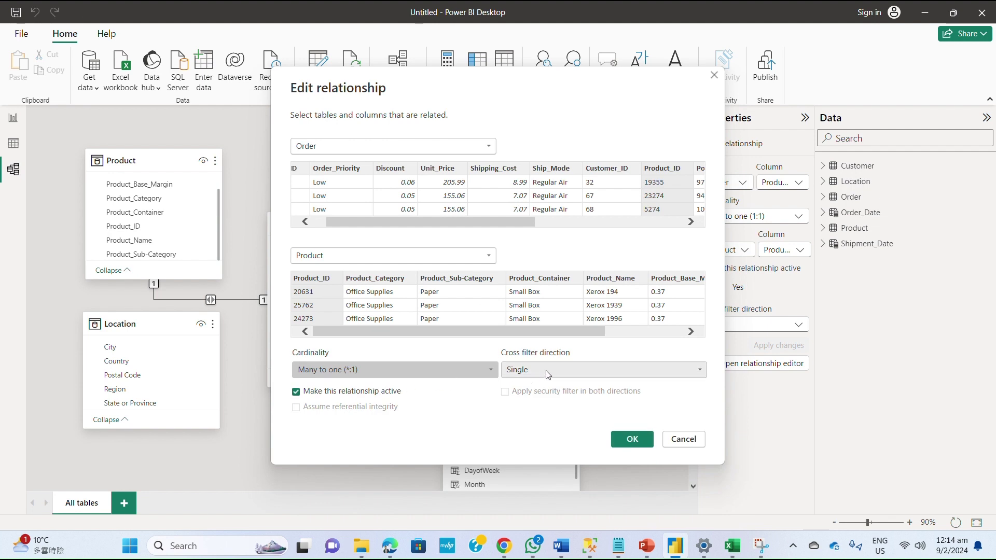
pyautogui.click(629, 440)
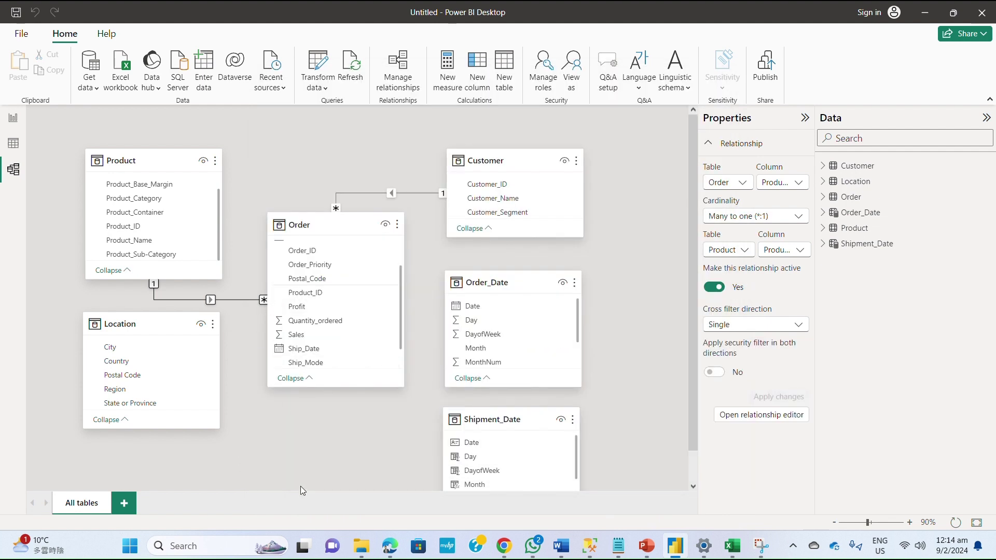
pyautogui.scroll(-2, 366, 282)
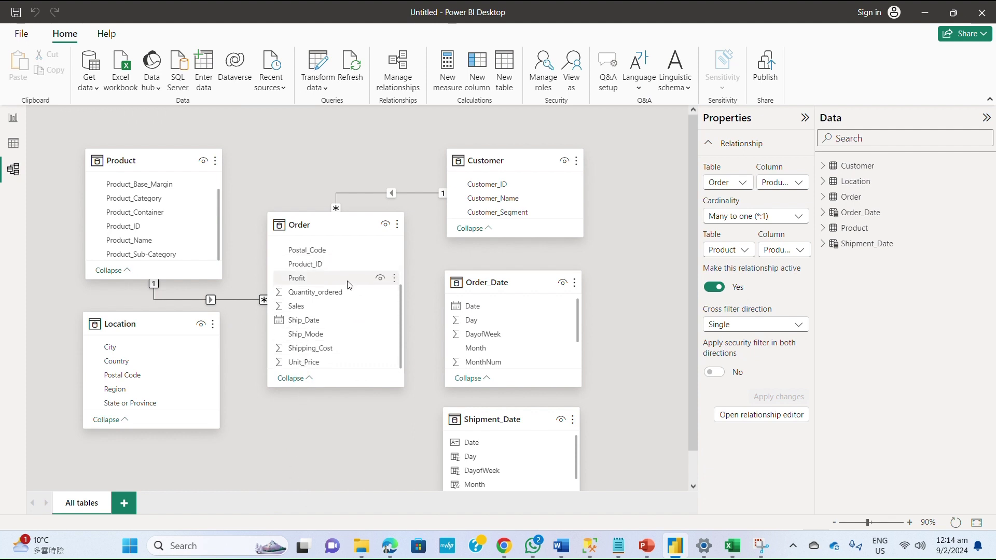
# Try to relate Postal_Code in Order to Postal Code in Location as Many to one (*:1) with Single (Location filters Order) direction
pyautogui.scroll(3, 363, 353)
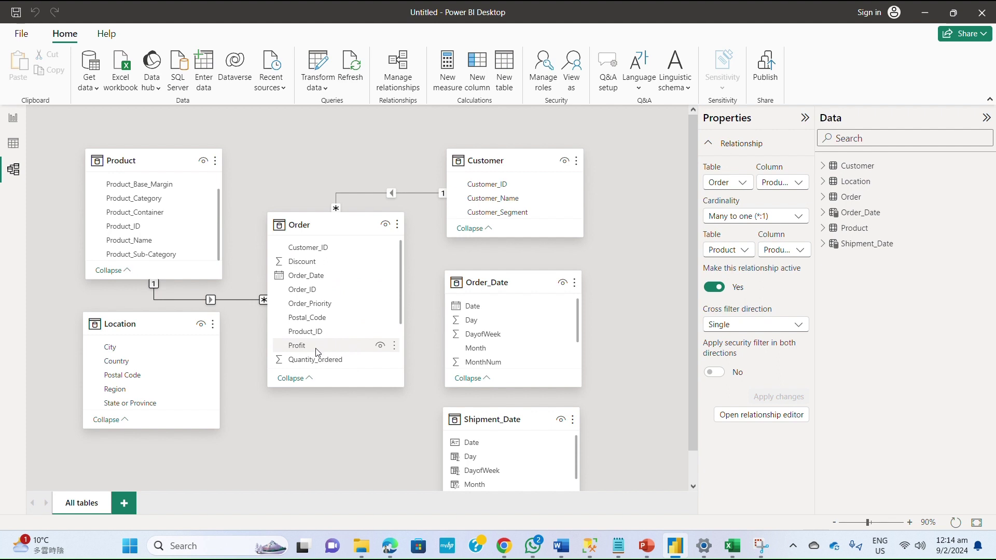
pyautogui.scroll(-1, 327, 347)
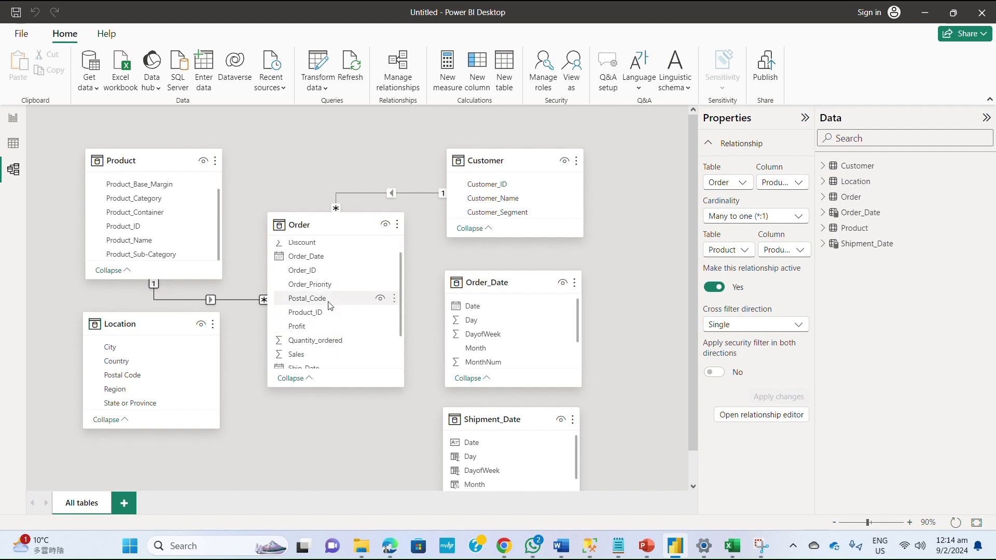
pyautogui.moveTo(328, 302); pyautogui.dragTo(154, 382)
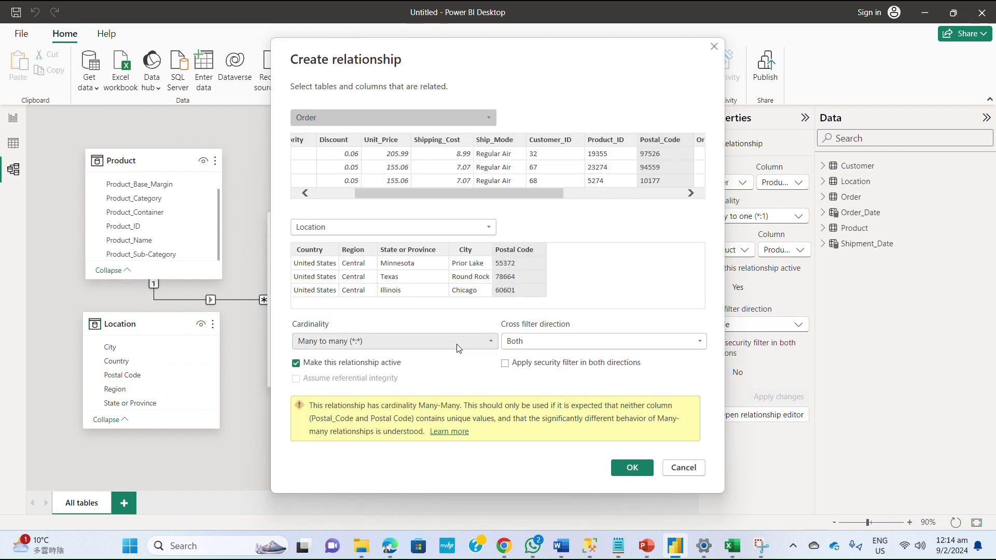
pyautogui.click(458, 341)
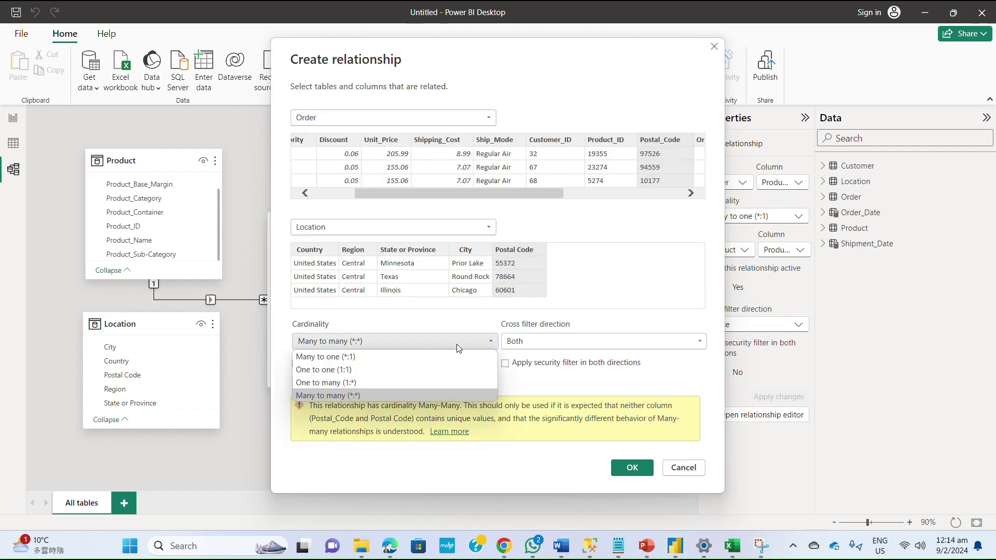
pyautogui.click(417, 356)
pyautogui.click(565, 342)
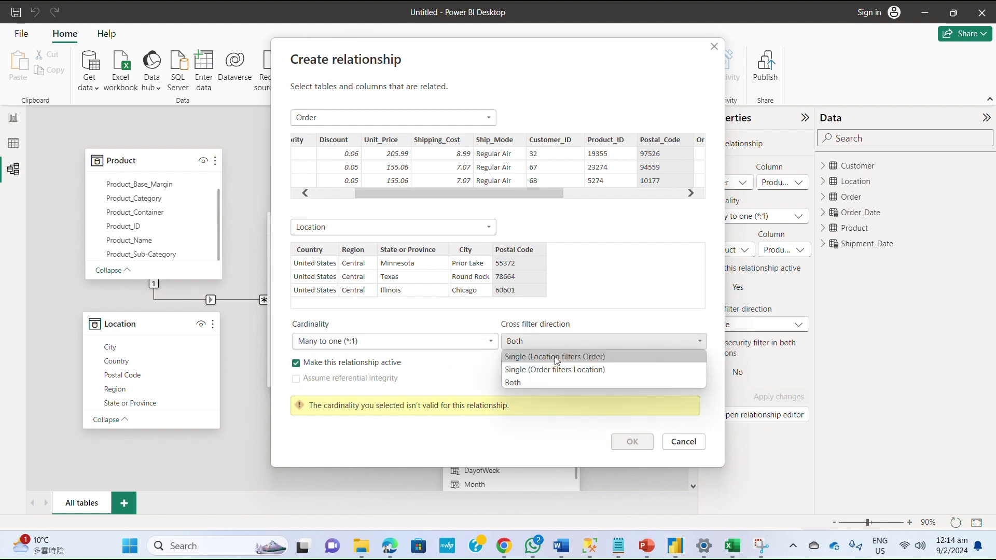
pyautogui.click(555, 357)
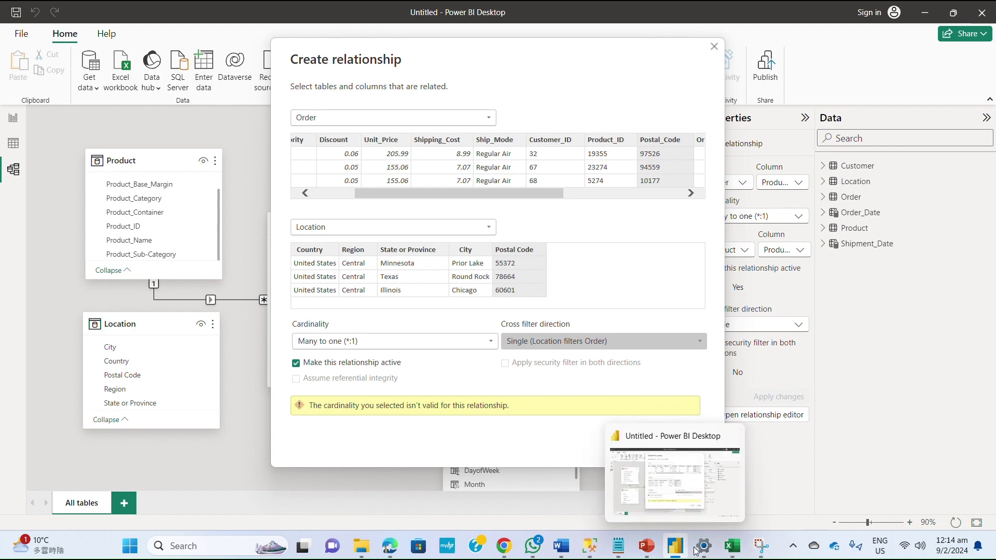
# Switch to the SuperStoreUS-2015 workbook in Excel and highlight duplicate values in the Postal Code column of the location_dim sheet
pyautogui.click(742, 550)
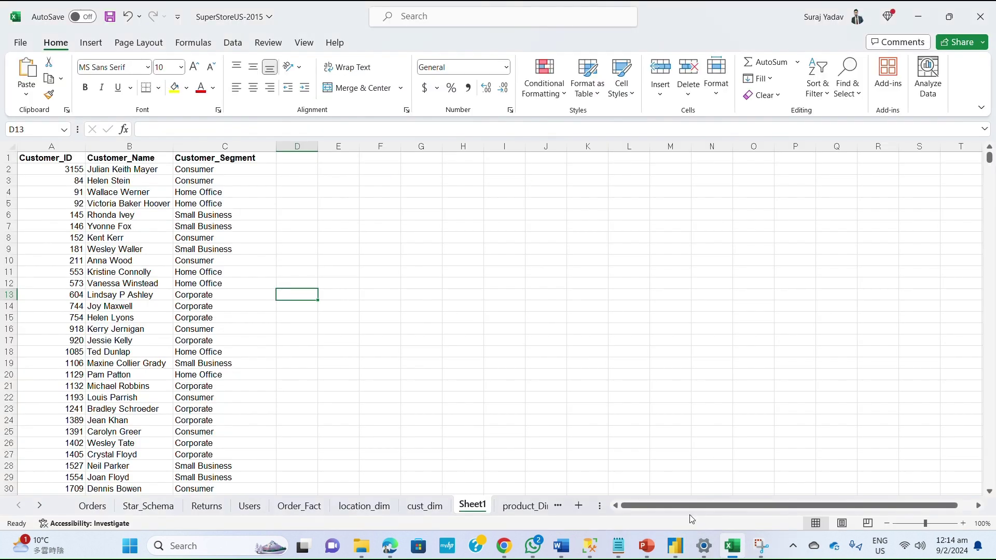
pyautogui.click(364, 504)
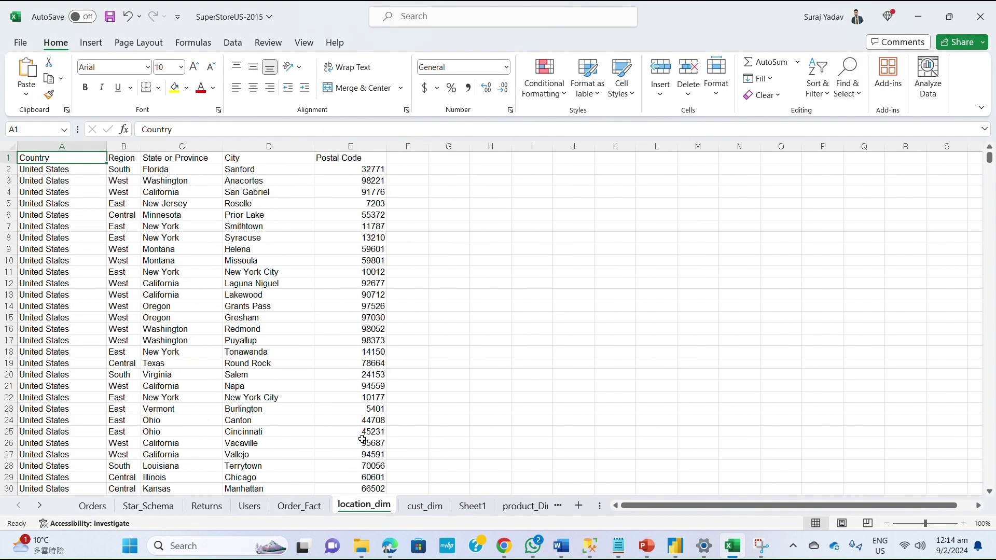
pyautogui.click(371, 146)
pyautogui.click(543, 83)
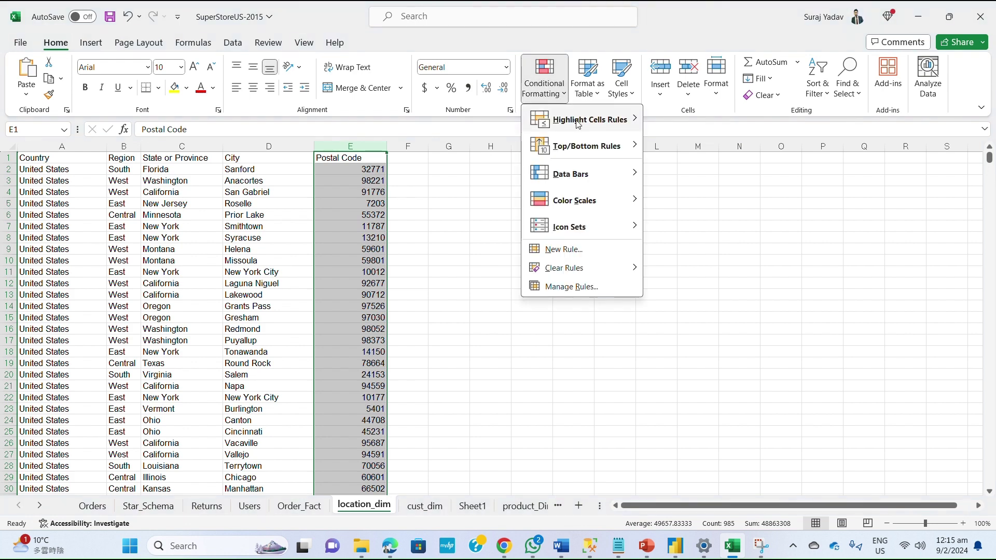
pyautogui.moveTo(577, 124)
pyautogui.click(686, 283)
pyautogui.click(302, 283)
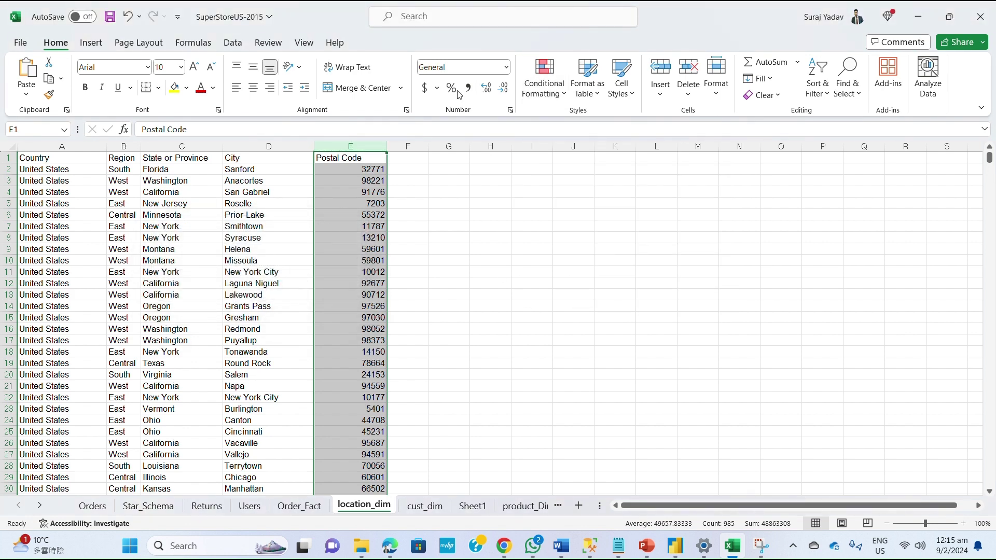
# Turn on filtering for the Postal Code column of location_dim
pyautogui.click(90, 43)
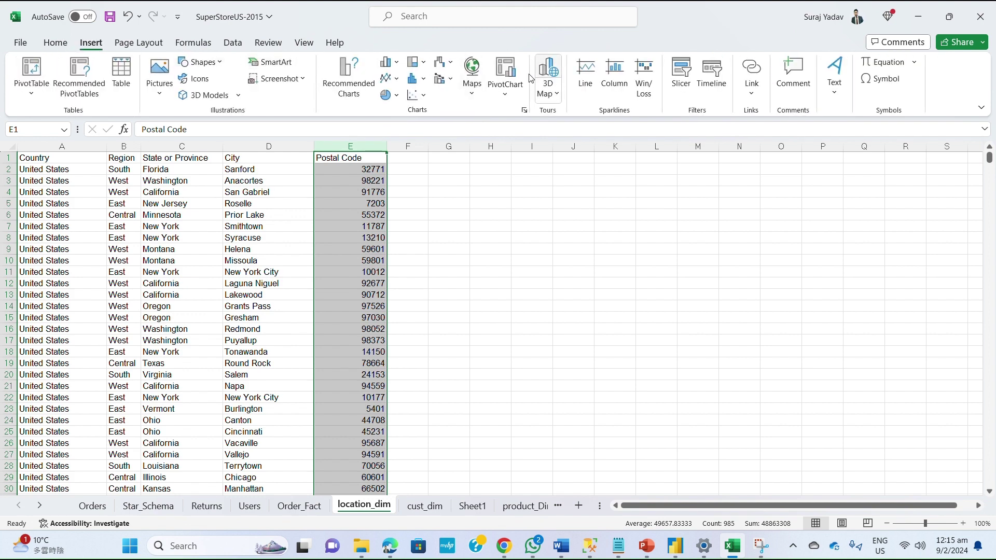
pyautogui.click(232, 42)
pyautogui.click(558, 78)
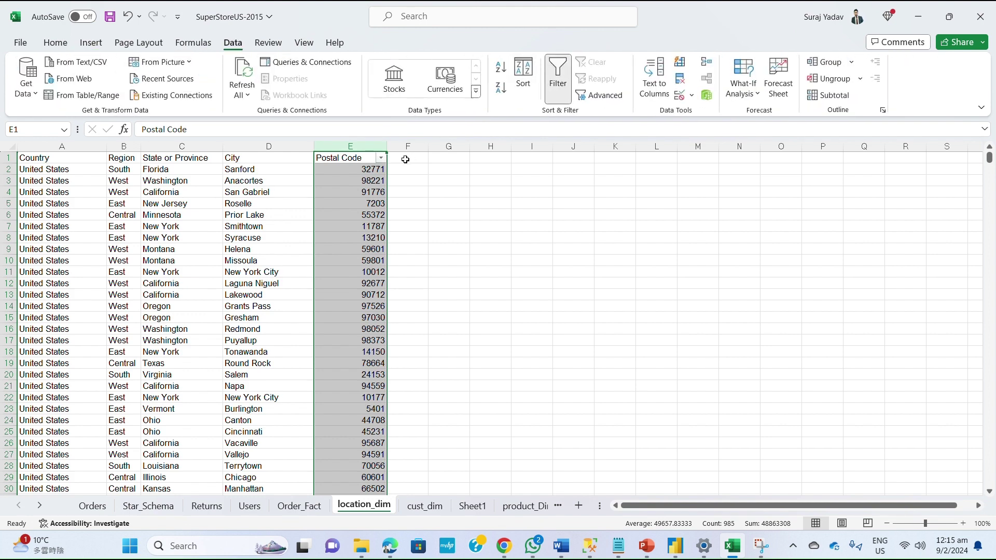
pyautogui.click(383, 160)
pyautogui.moveTo(290, 209)
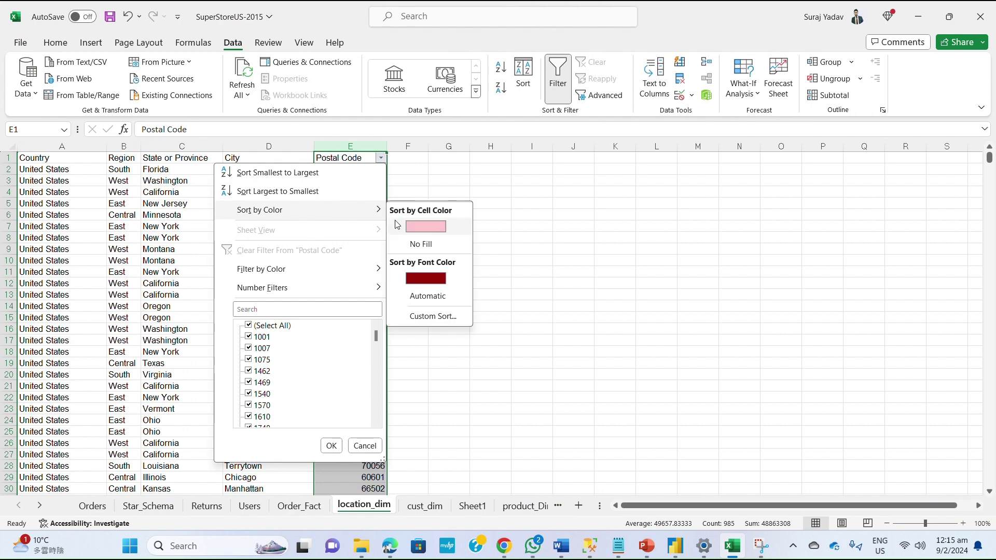
pyautogui.click(409, 232)
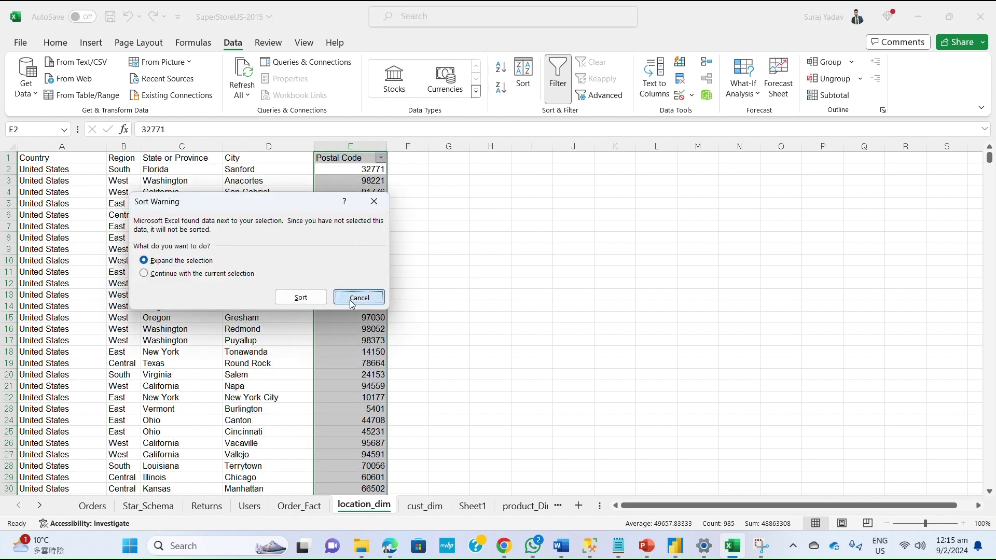
pyautogui.click(356, 297)
# Filter the Postal Code column by the pink cell color to show only the duplicated postal codes
pyautogui.click(382, 157)
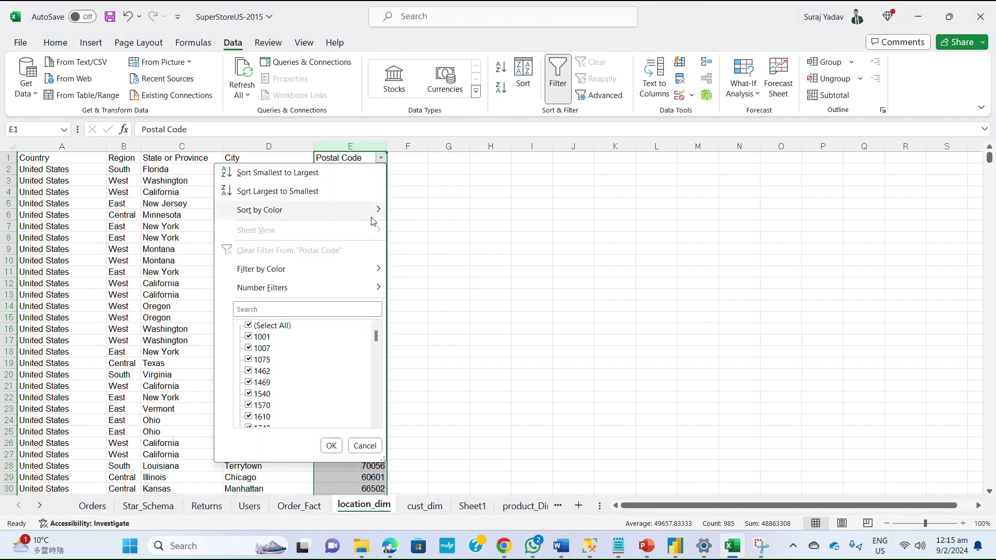
pyautogui.moveTo(372, 218)
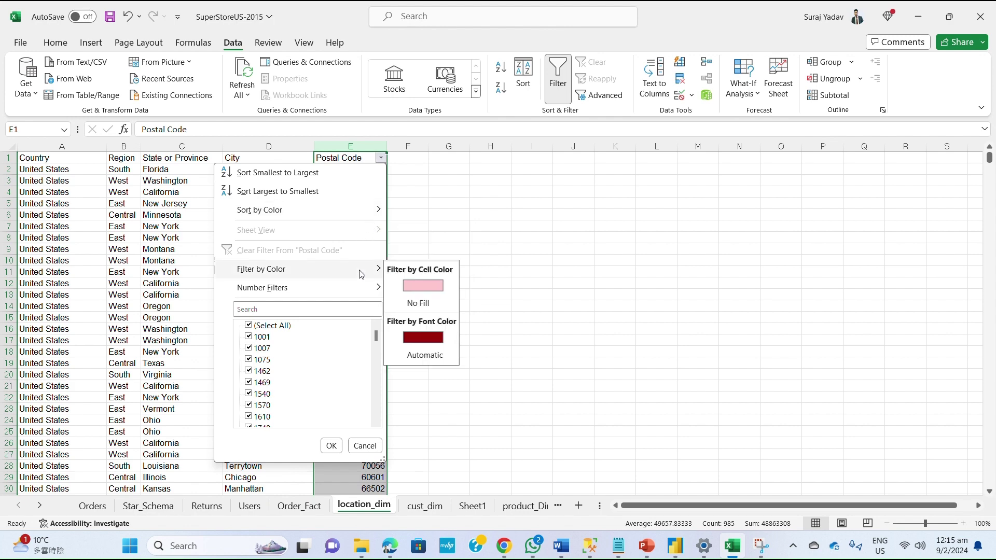
pyautogui.click(402, 281)
pyautogui.click(358, 202)
pyautogui.moveTo(368, 180); pyautogui.dragTo(365, 244)
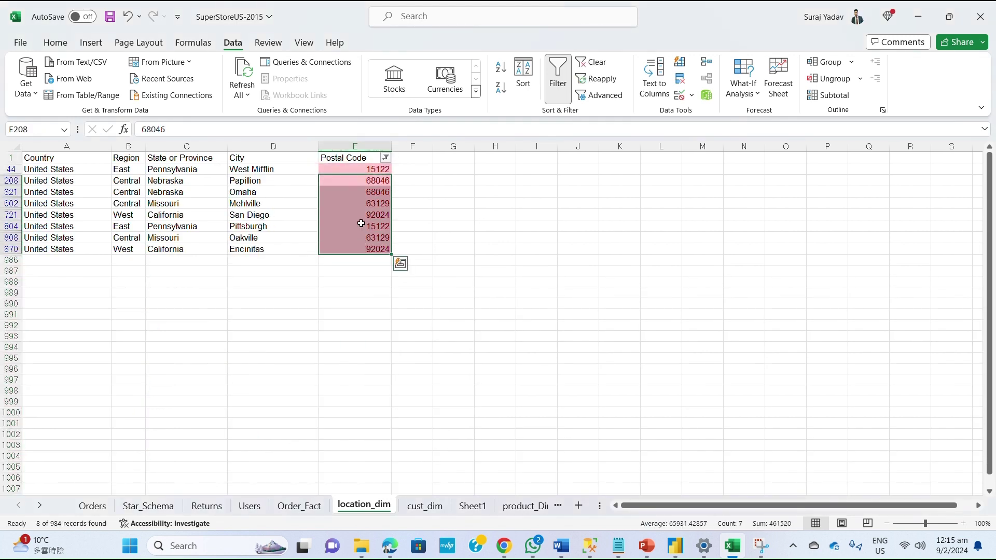
# Compare the Papillion and Omaha rows sharing postal code 68046, and delete the Omaha row
pyautogui.click(373, 191)
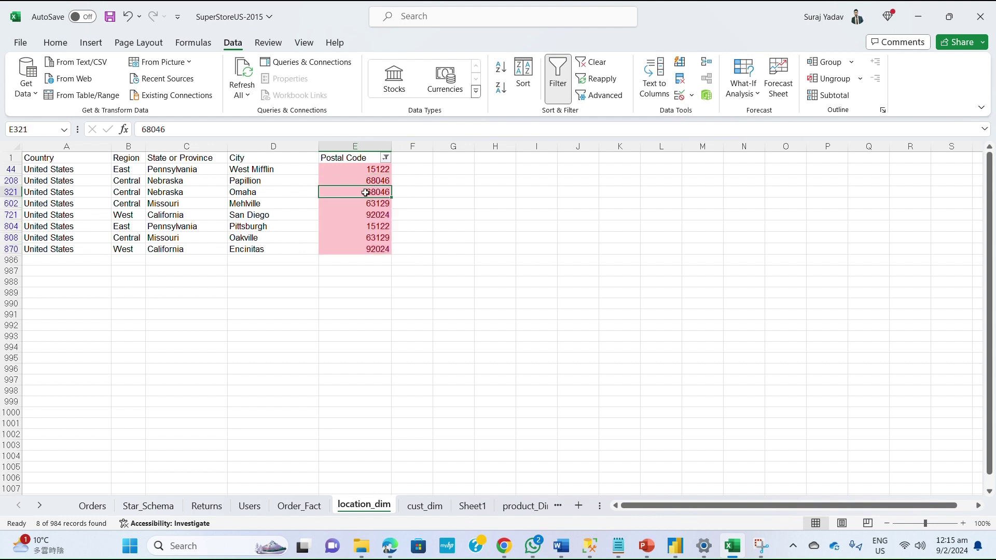
pyautogui.moveTo(276, 182); pyautogui.dragTo(291, 188)
pyautogui.moveTo(357, 185); pyautogui.dragTo(356, 191)
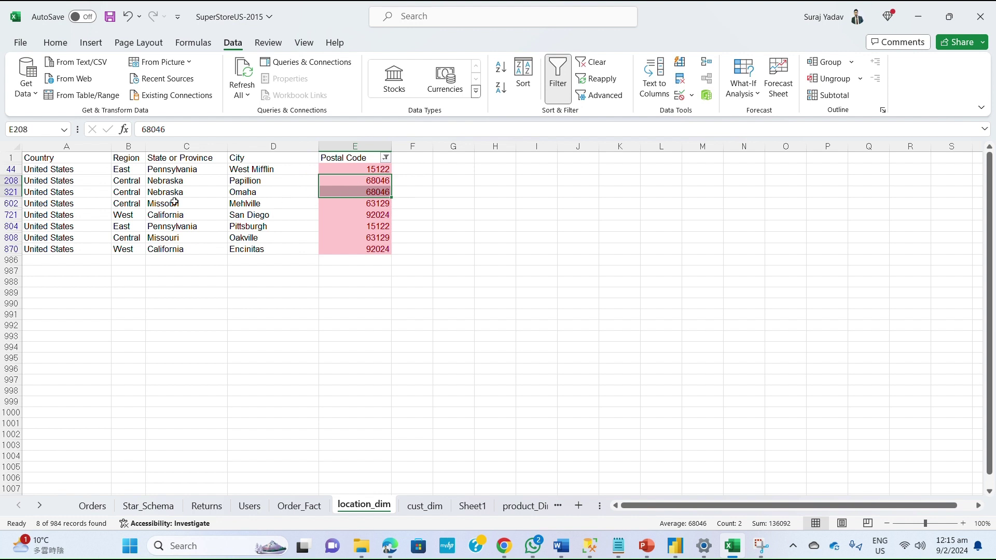
pyautogui.click(16, 193)
pyautogui.rightClick(16, 193)
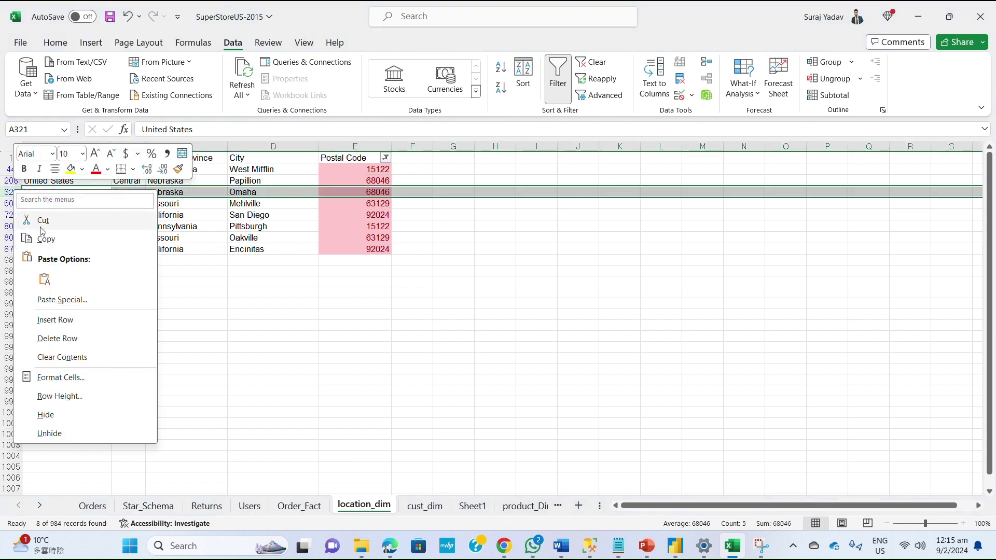
pyautogui.click(57, 338)
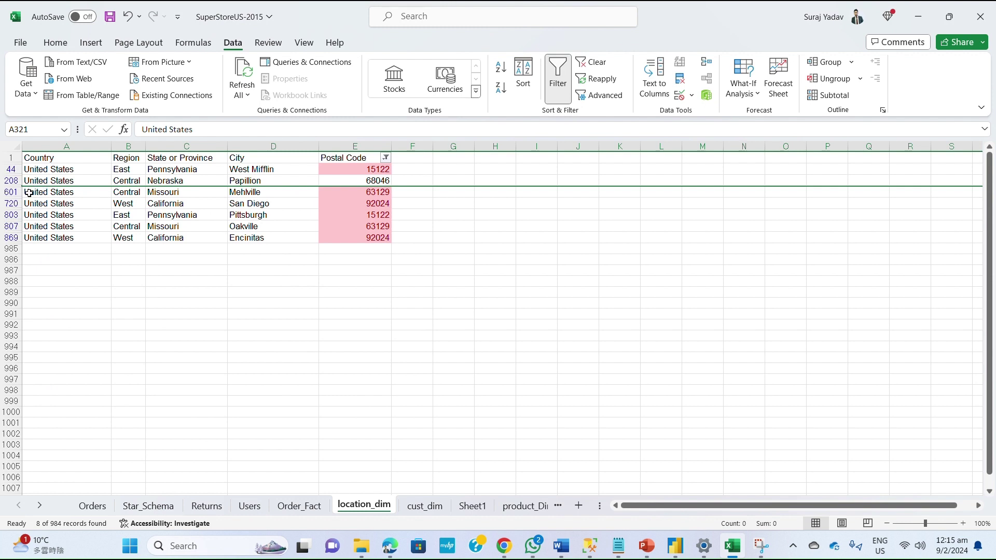
# Delete the duplicate postal code rows for Pittsburgh, Mehlville and Encinitas from the filtered list
pyautogui.rightClick(12, 215)
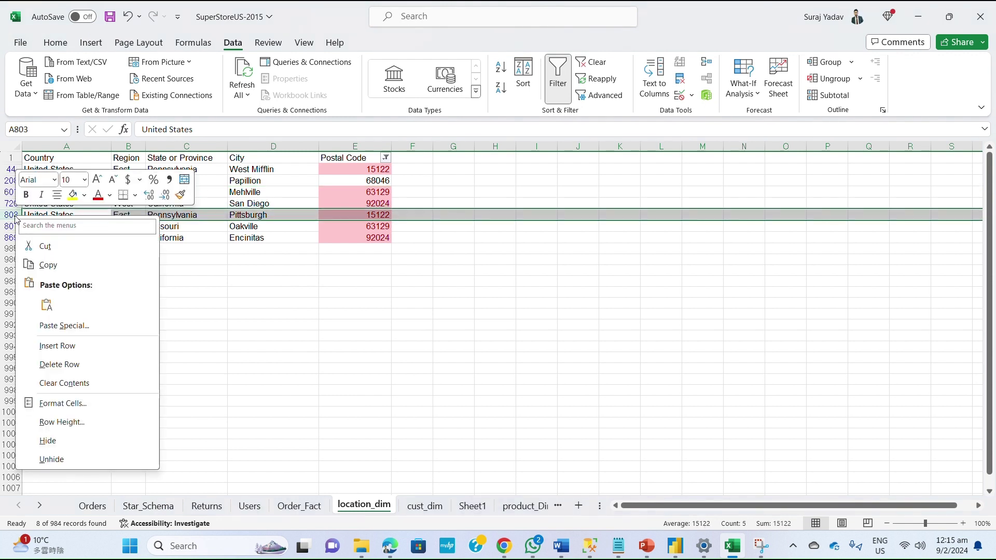
pyautogui.click(59, 364)
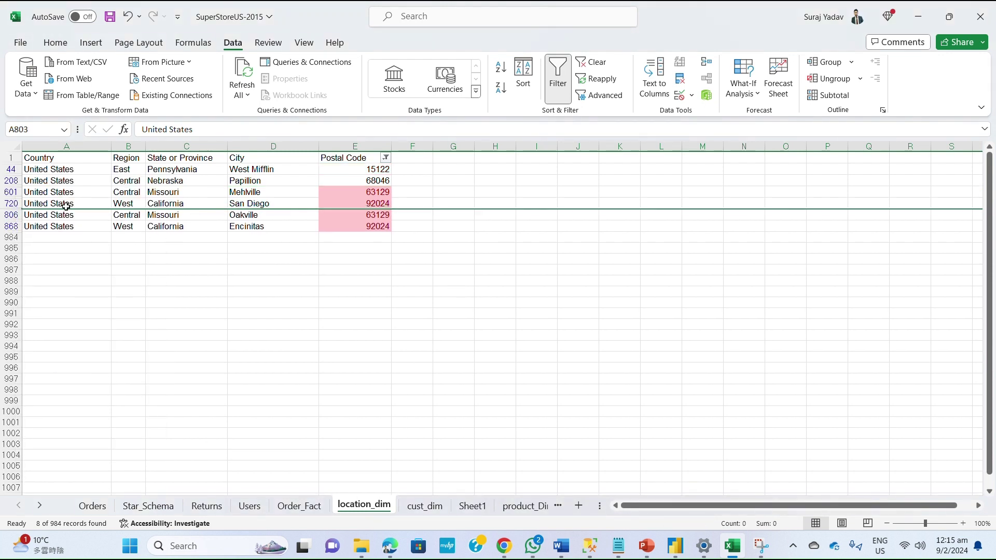
pyautogui.rightClick(13, 192)
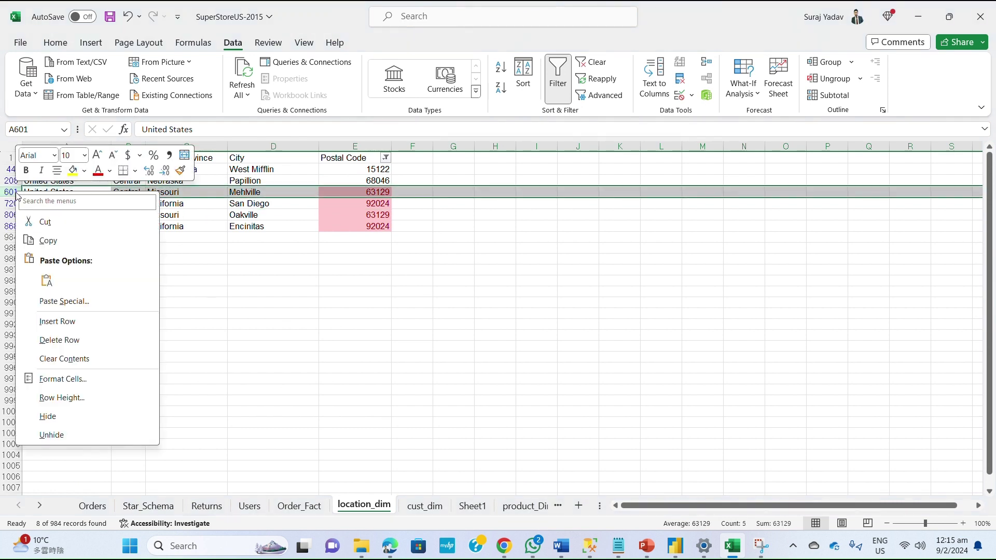
pyautogui.click(65, 339)
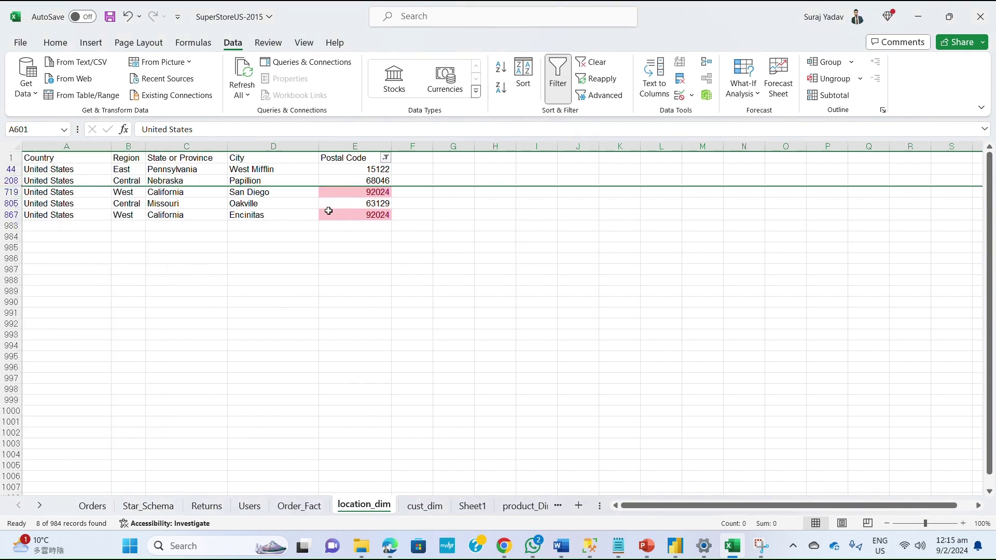
pyautogui.rightClick(11, 215)
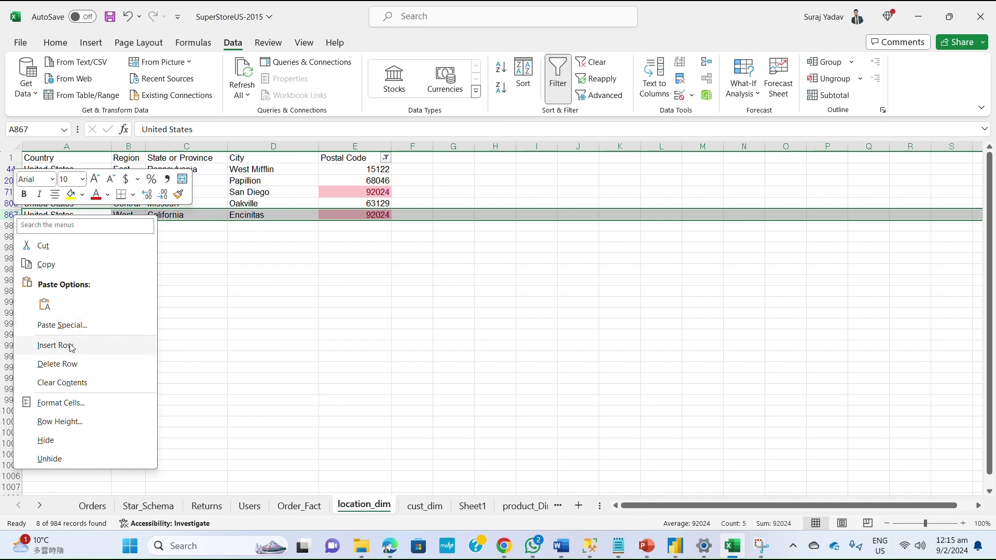
pyautogui.click(74, 364)
pyautogui.click(415, 255)
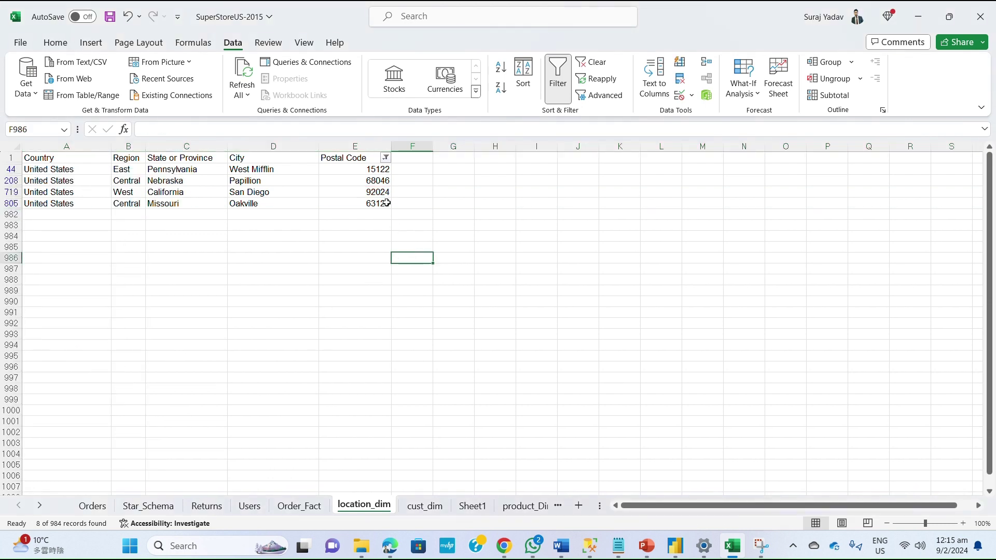
# Clear the color filter from the Postal Code column to show all location rows
pyautogui.click(354, 192)
pyautogui.click(386, 158)
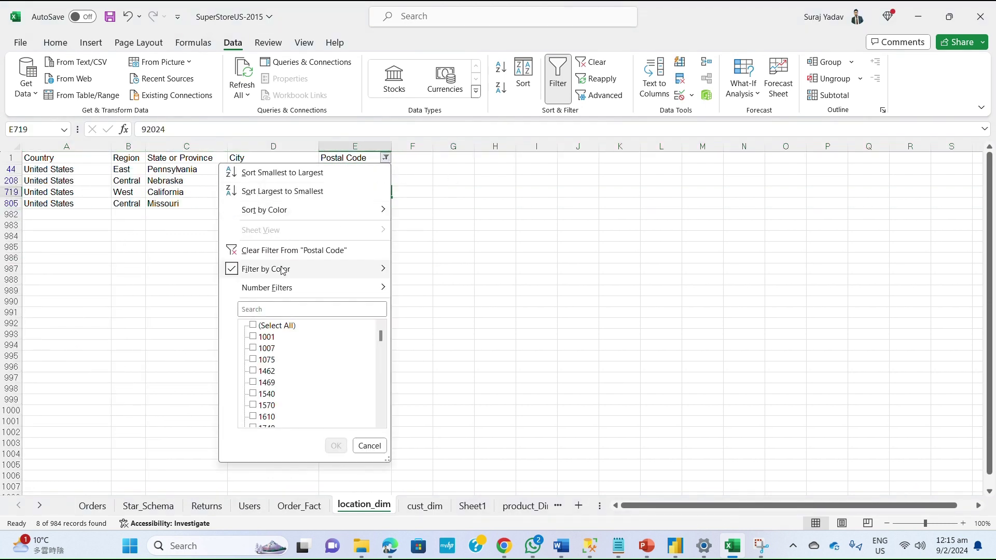
pyautogui.click(275, 250)
pyautogui.click(356, 180)
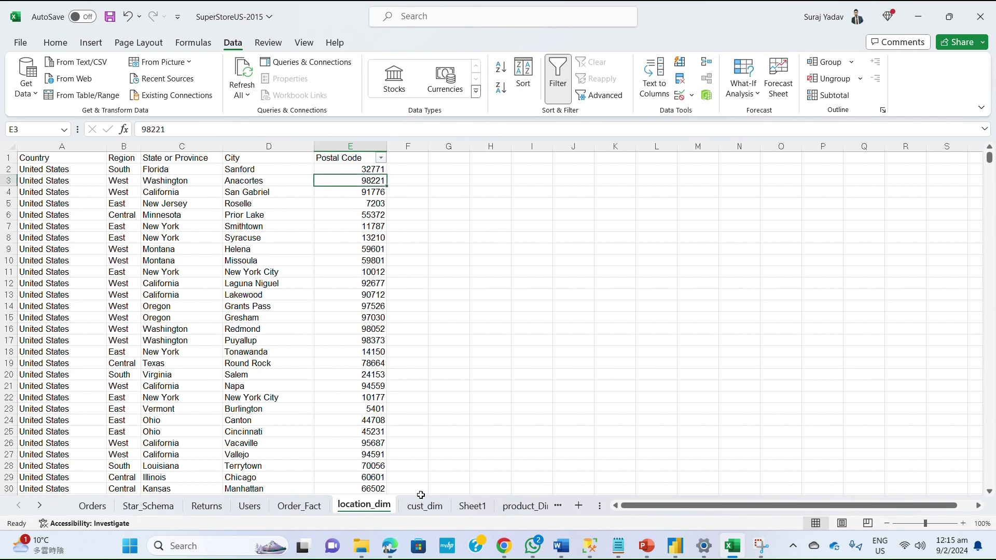
# Copy the location_dim sheet into a new workbook
pyautogui.rightClick(363, 510)
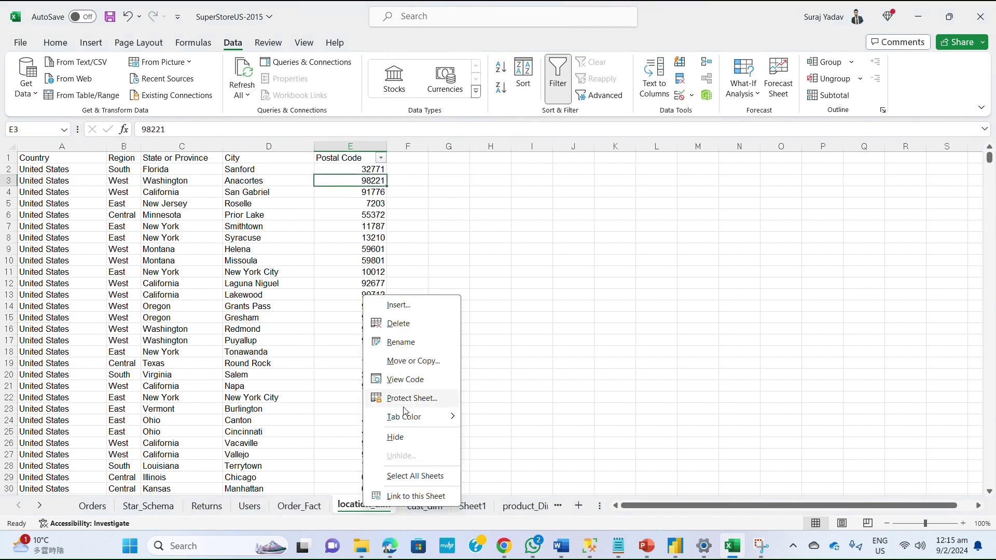
pyautogui.click(406, 362)
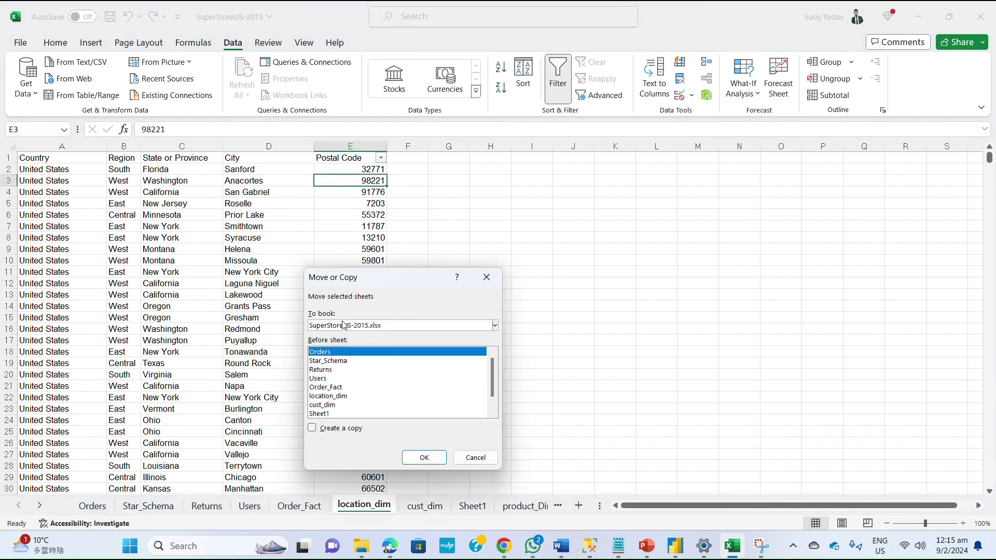
pyautogui.click(342, 325)
pyautogui.click(343, 359)
pyautogui.click(317, 428)
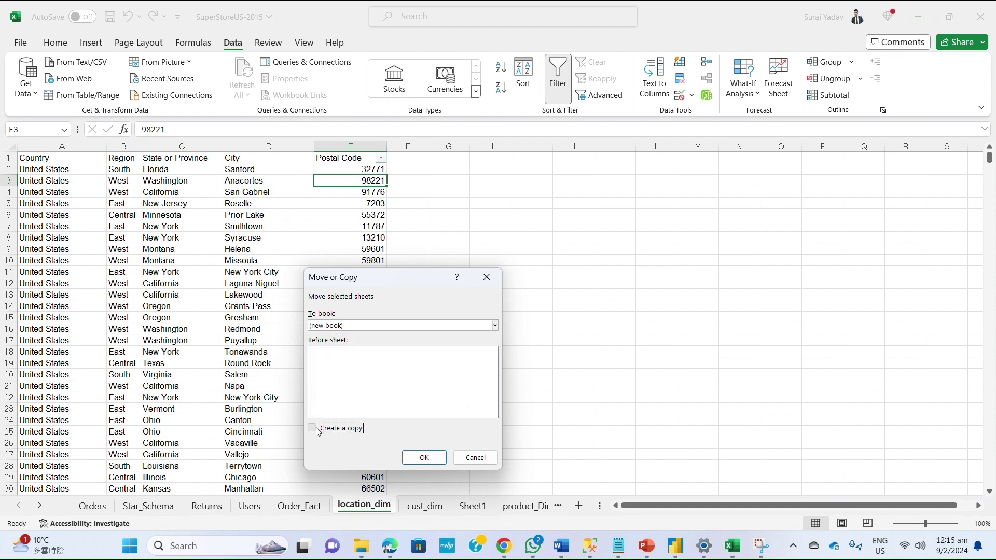
pyautogui.click(423, 457)
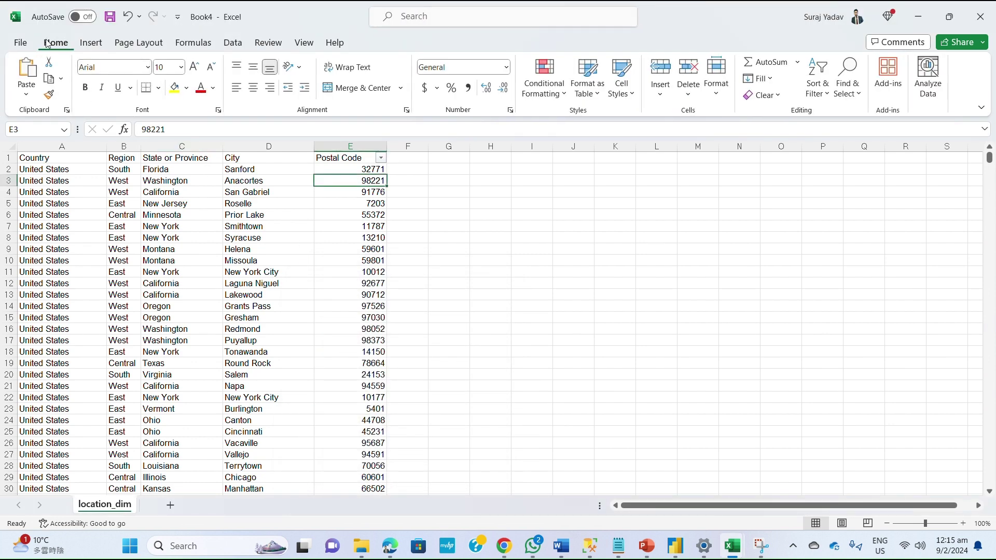
# Save the workbook to the Desktop as CSV (Comma delimited), overwriting the existing Location file, and close it
pyautogui.click(19, 42)
pyautogui.click(51, 241)
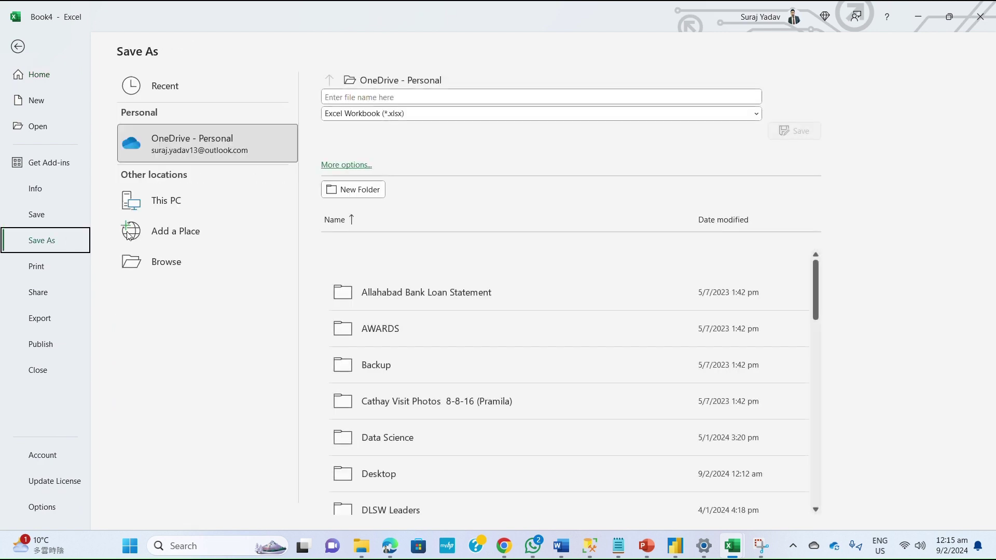
pyautogui.click(166, 260)
pyautogui.click(52, 127)
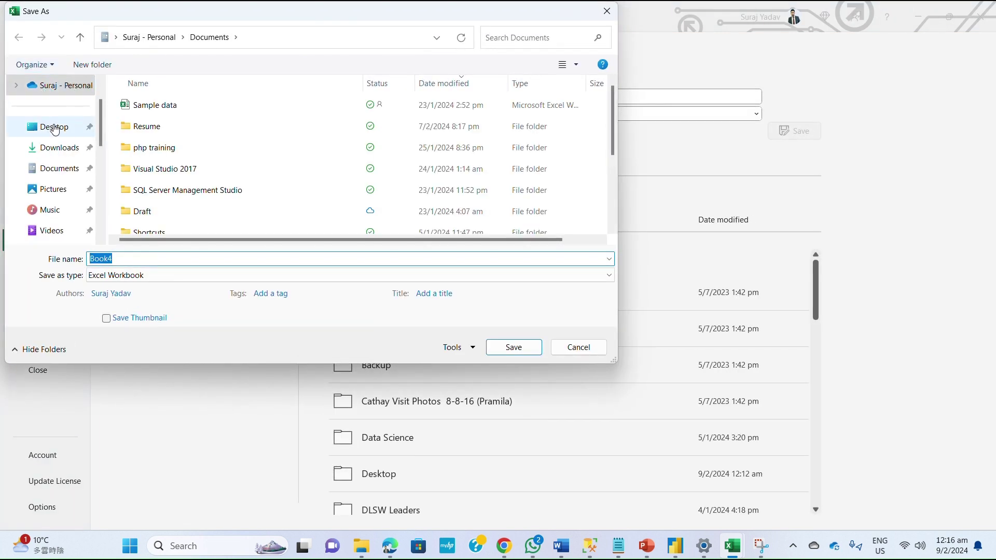
pyautogui.click(158, 276)
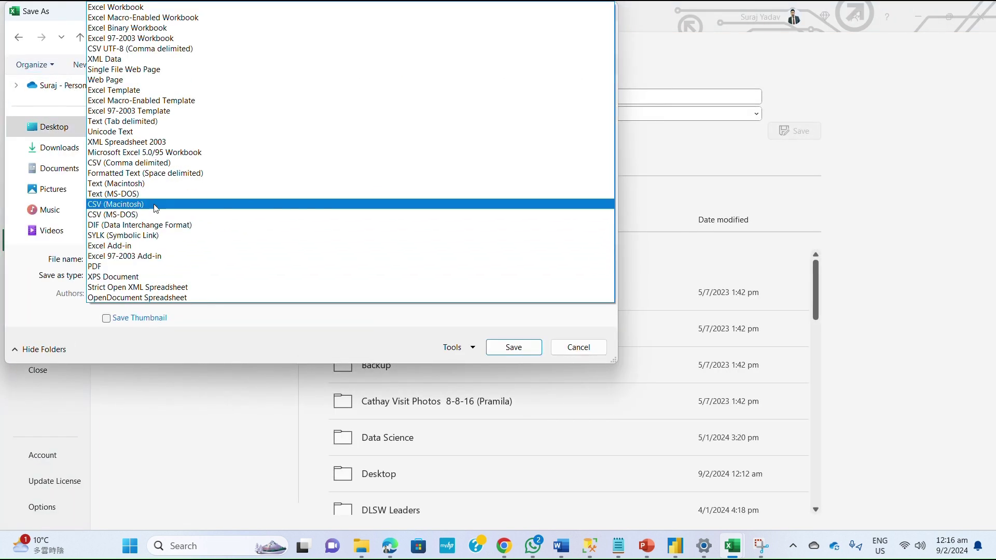
pyautogui.click(135, 162)
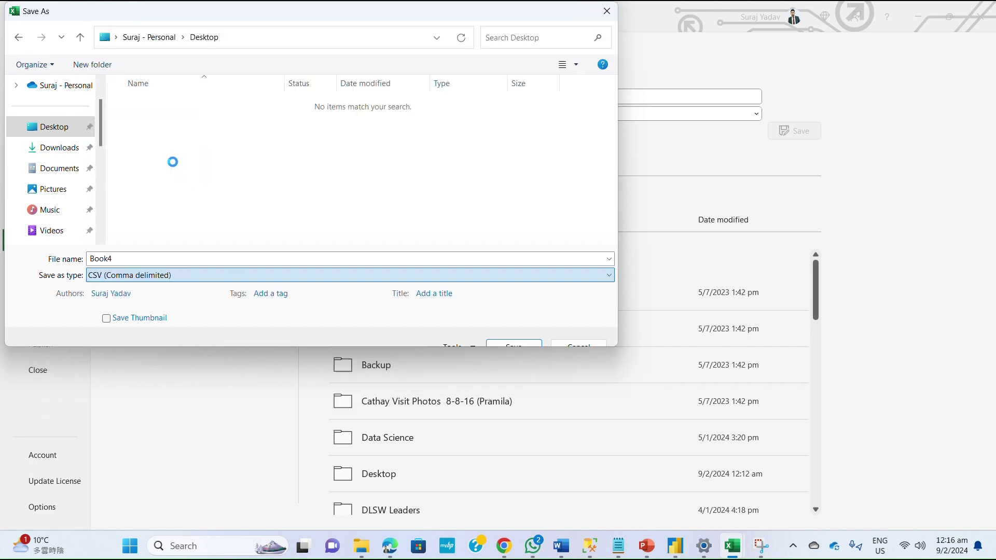
pyautogui.click(150, 126)
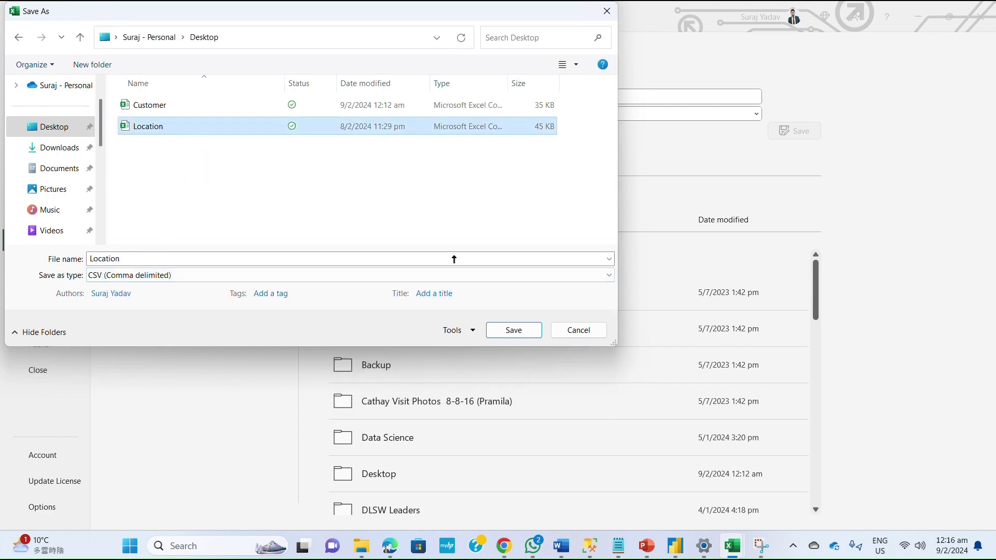
pyautogui.click(527, 331)
pyautogui.click(527, 274)
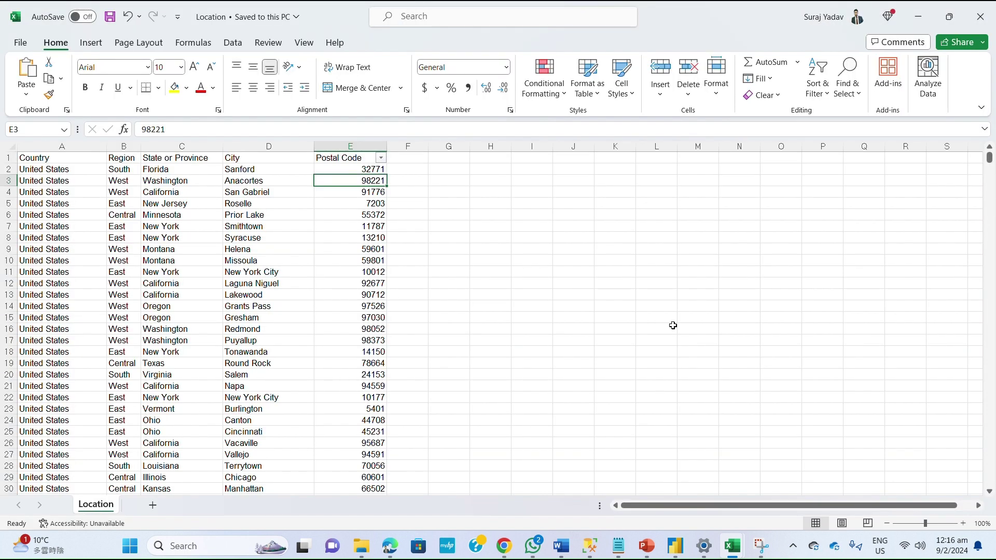
pyautogui.click(980, 17)
# Switch to Power BI Desktop, discard the pending relationship, and delete the Location table from the model
pyautogui.click(677, 546)
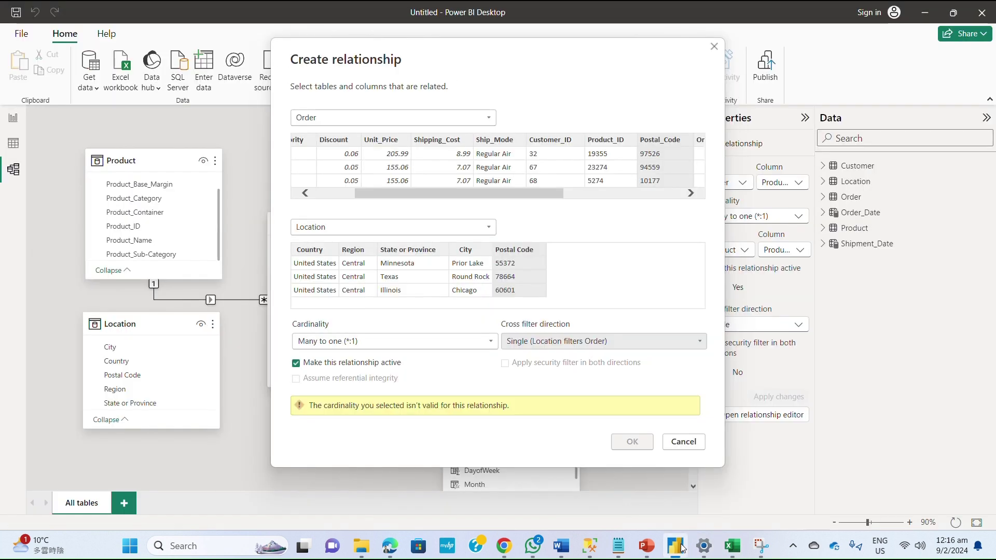
pyautogui.click(683, 441)
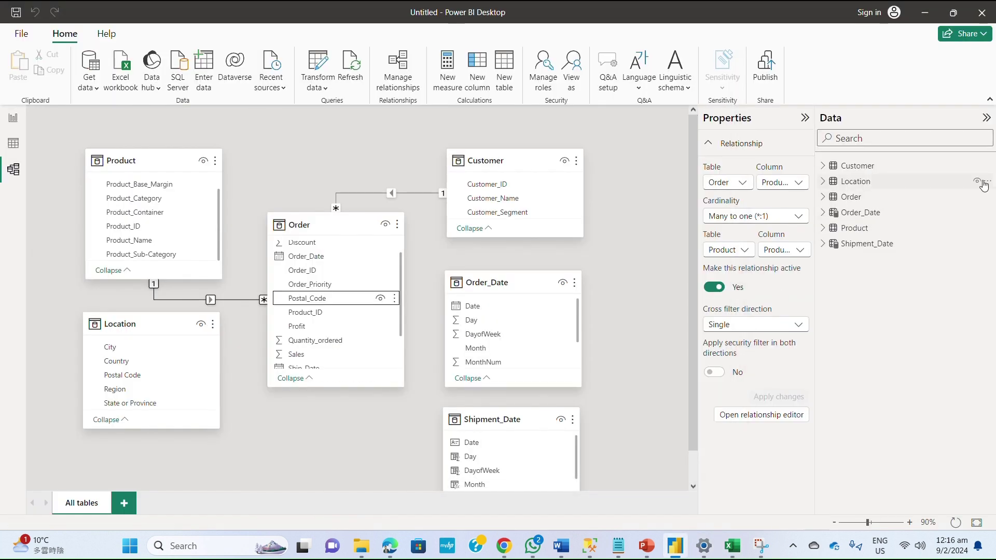
pyautogui.click(984, 182)
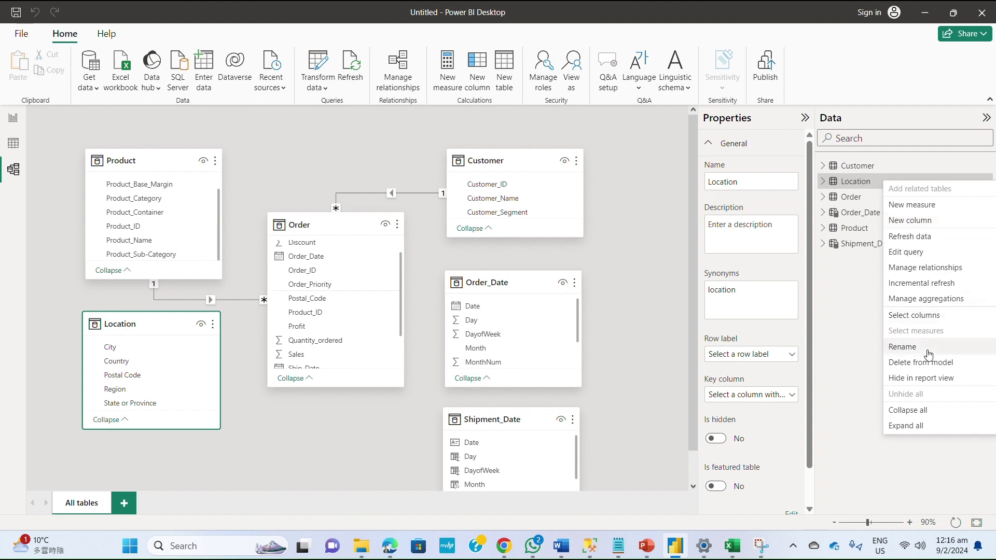
pyautogui.click(913, 362)
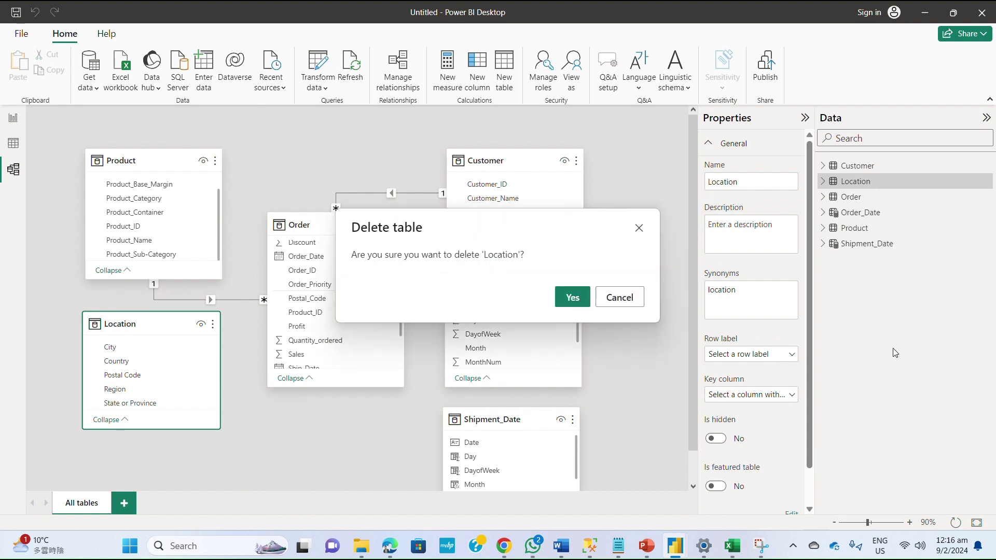
pyautogui.click(573, 300)
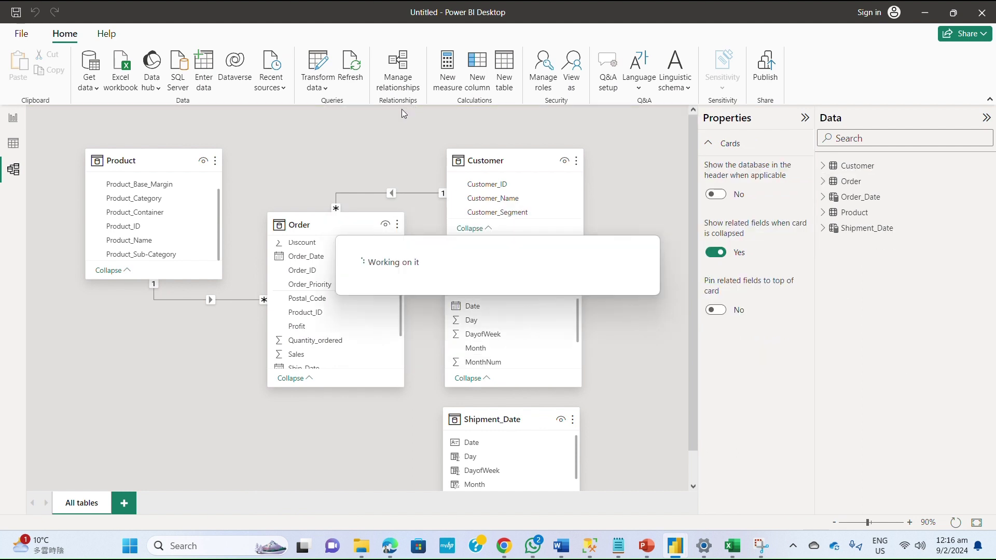
# Load the Location CSV file from the Desktop into the model
pyautogui.click(96, 86)
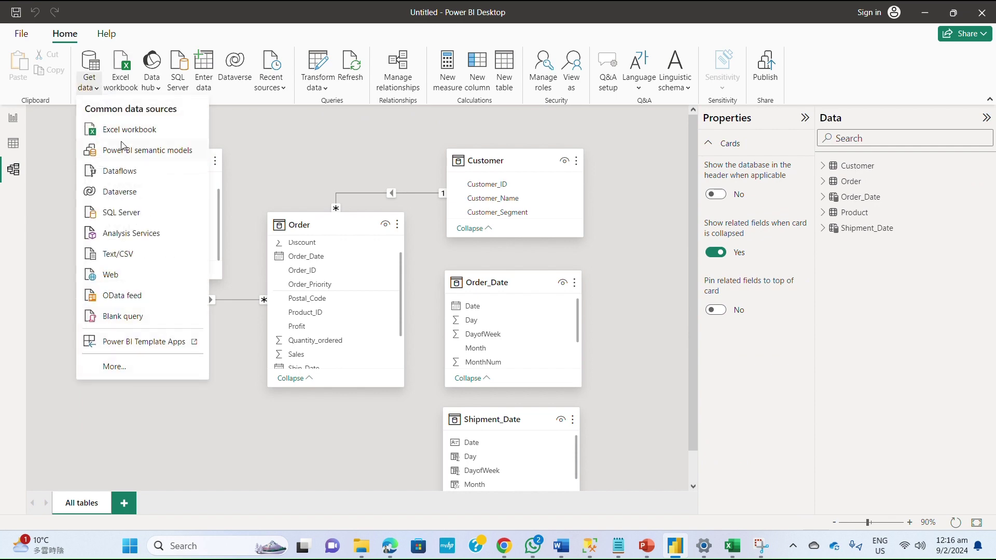
pyautogui.click(112, 256)
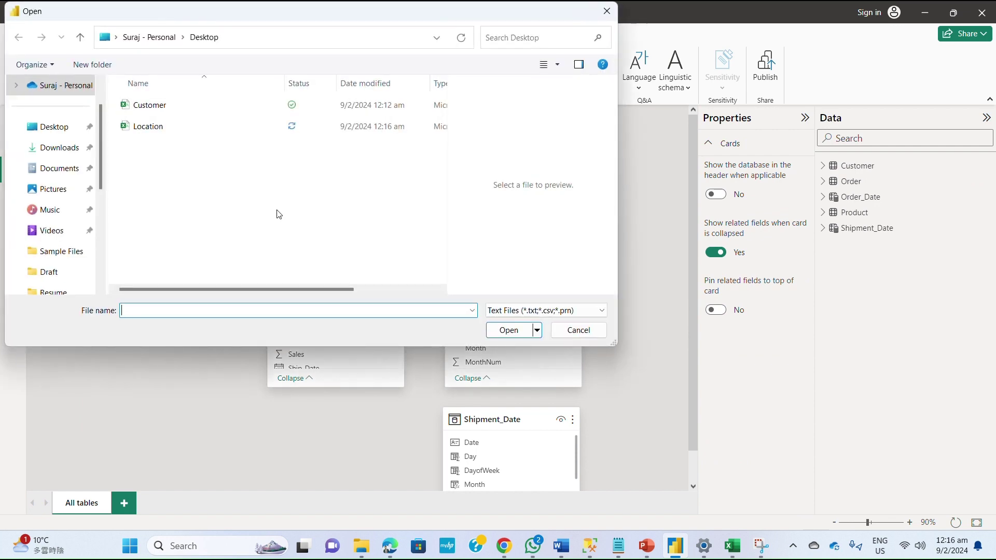
pyautogui.click(150, 126)
pyautogui.click(508, 330)
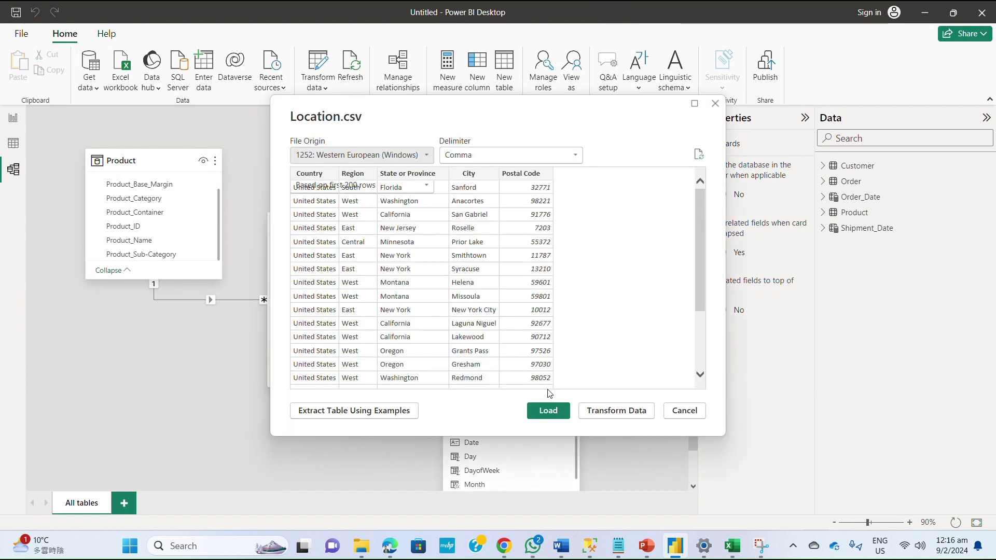
pyautogui.click(548, 410)
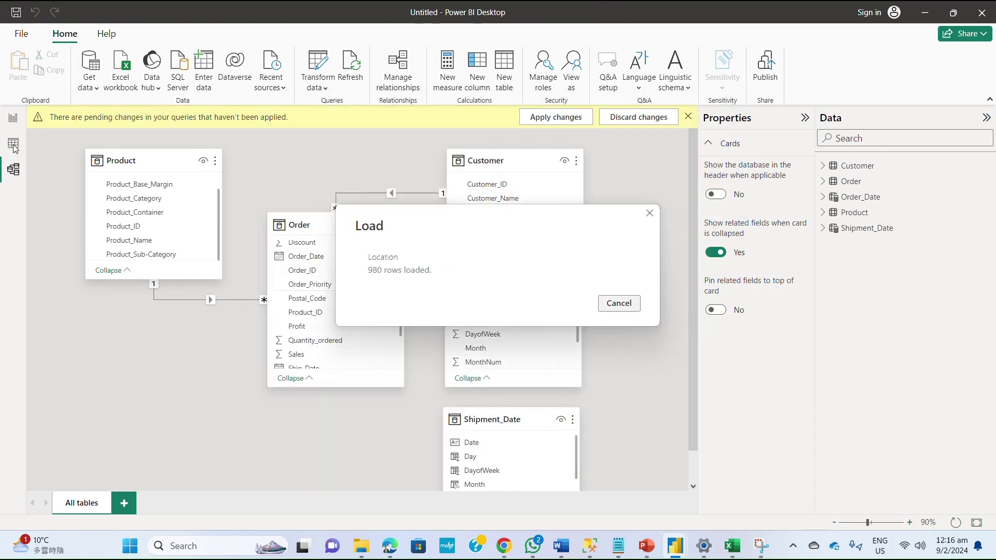
# Set the data type of the Location table's Postal Code column to Text
pyautogui.click(13, 146)
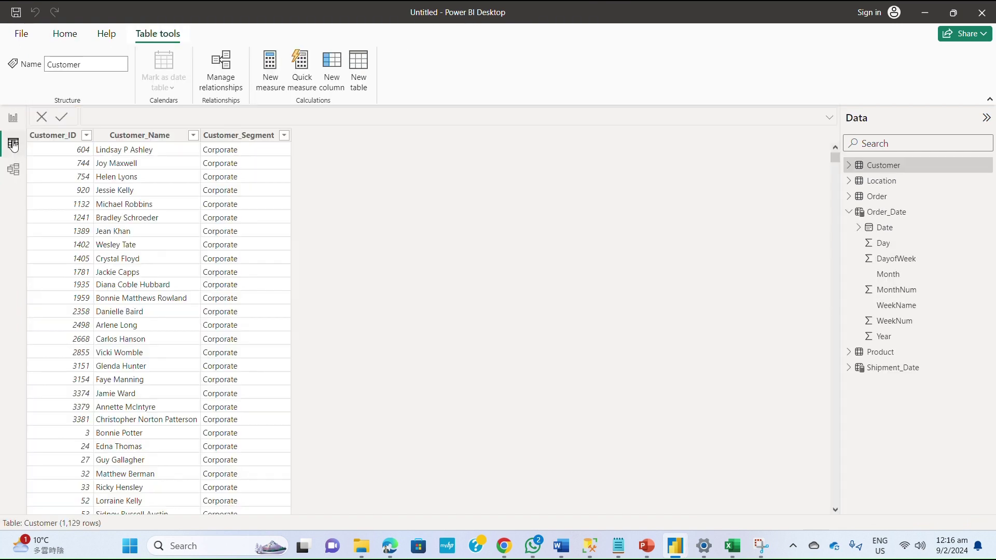
pyautogui.click(907, 182)
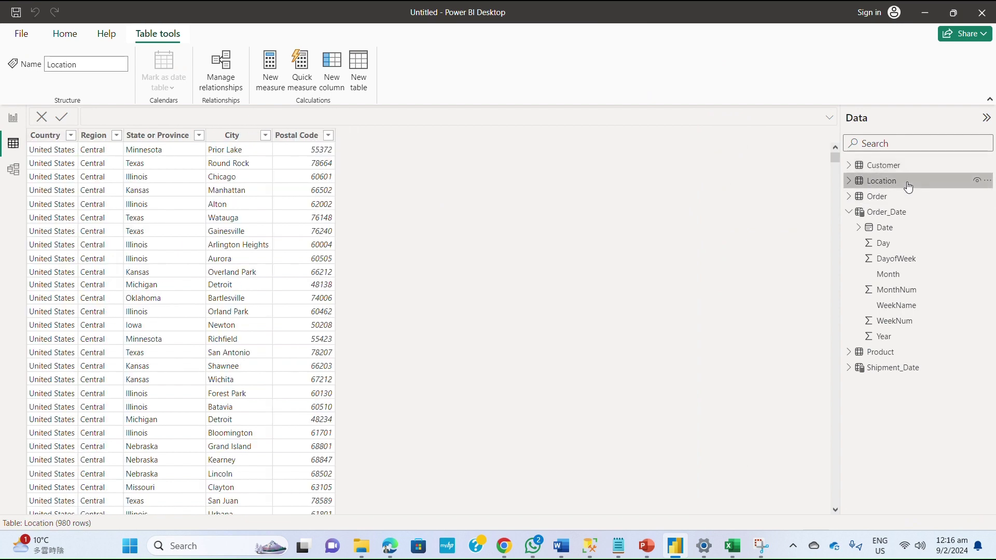
pyautogui.click(298, 135)
pyautogui.click(137, 81)
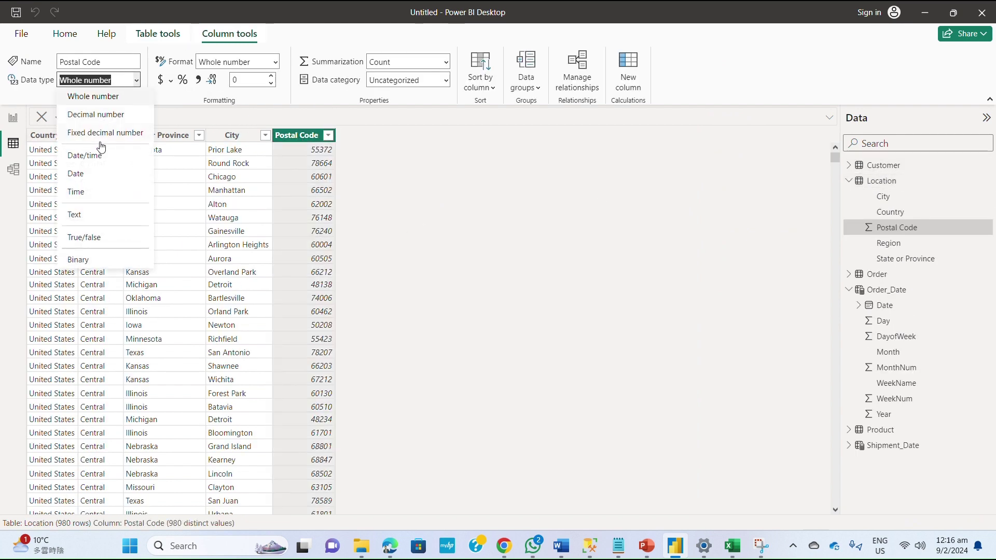
pyautogui.click(99, 216)
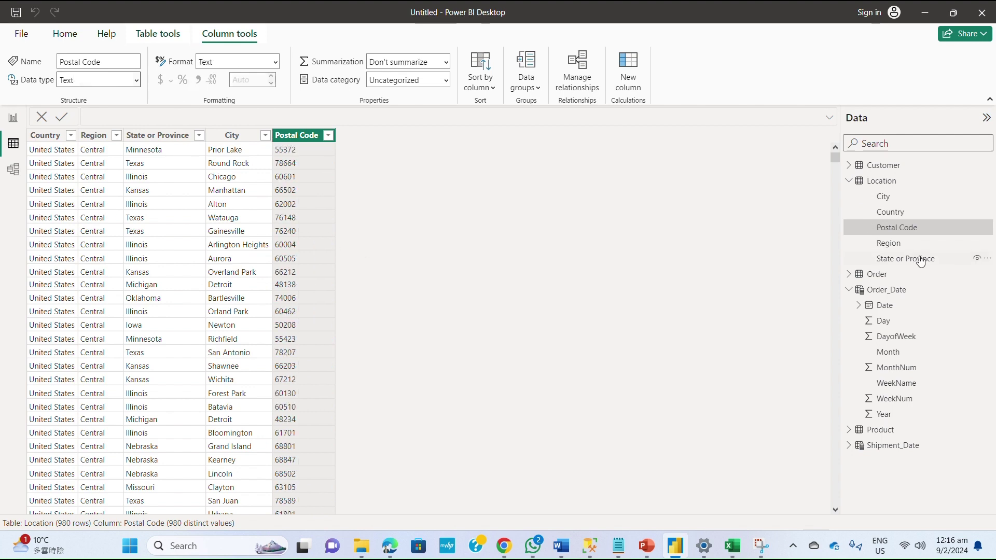
# Check the data type of the Postal_Code column in the Order table
pyautogui.click(13, 169)
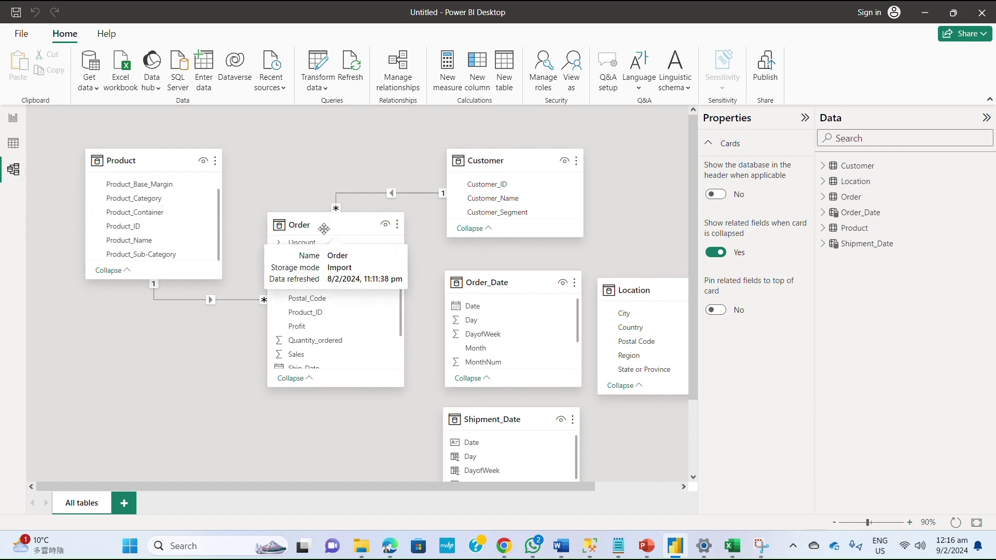
pyautogui.click(14, 145)
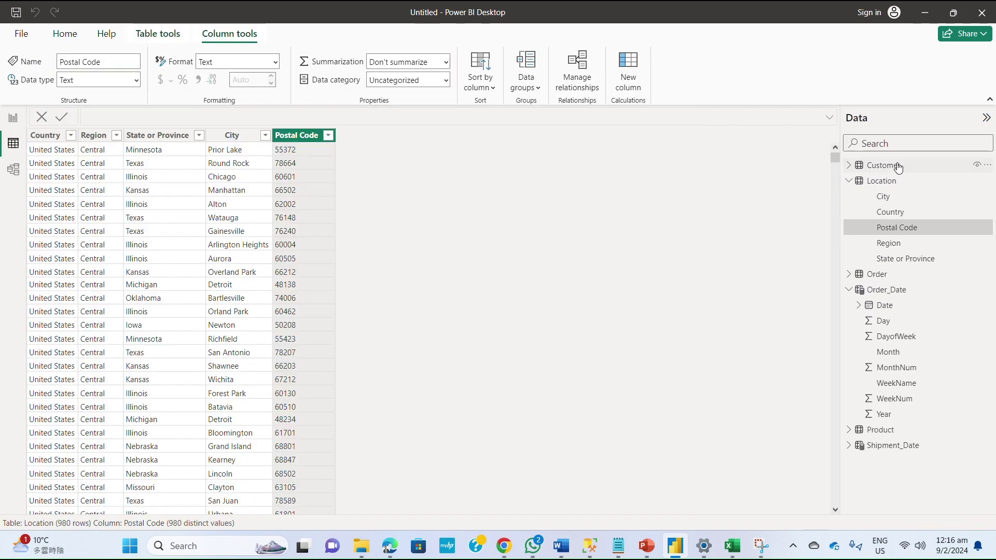
pyautogui.click(897, 274)
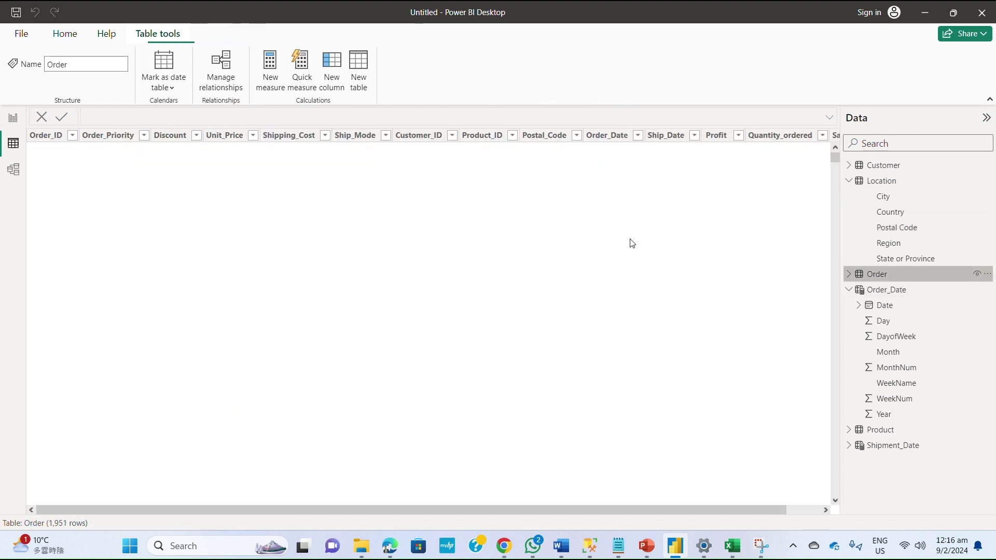
pyautogui.click(547, 136)
# Place the Location table below Product in the model diagram and relate Order's Postal_Code to Location's Postal Code
pyautogui.click(5, 172)
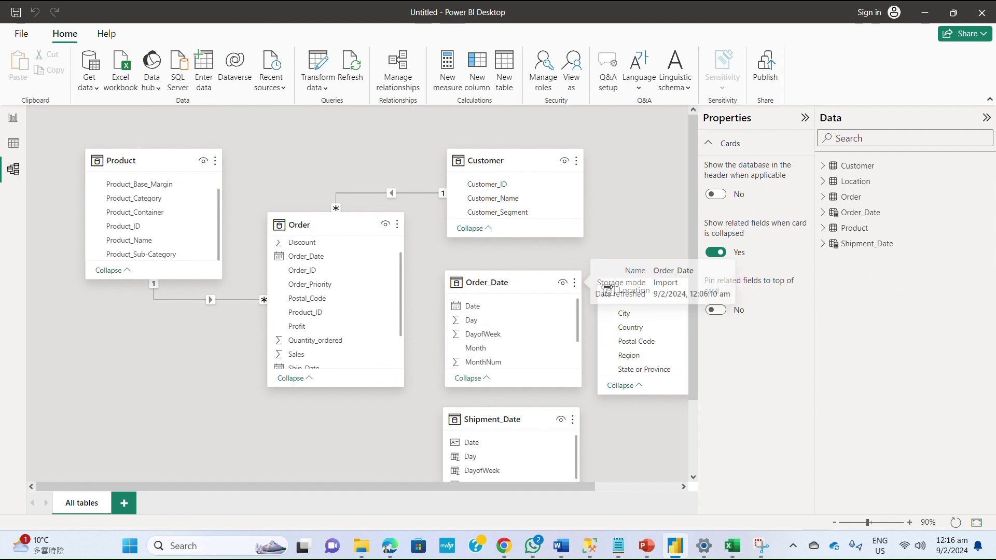
pyautogui.moveTo(658, 290); pyautogui.dragTo(159, 377)
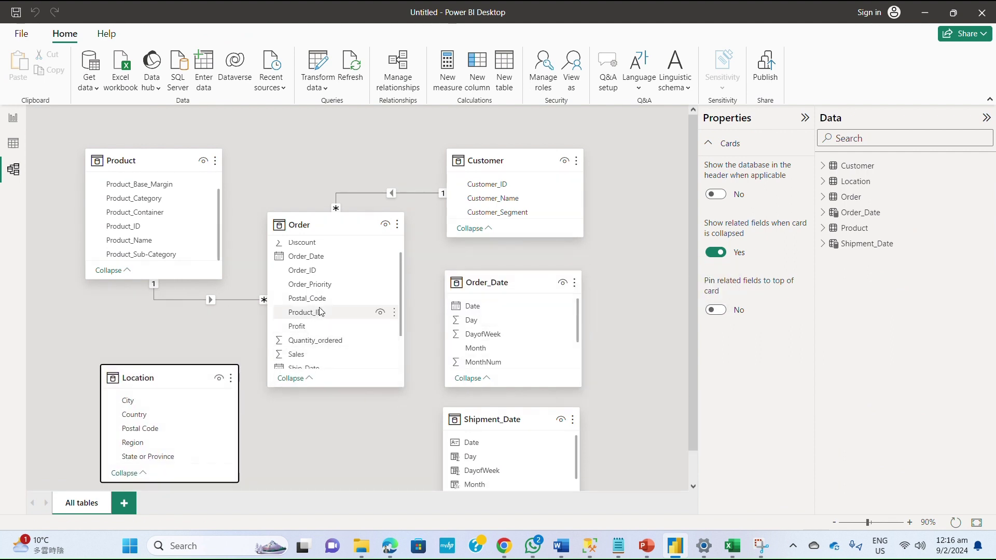
pyautogui.moveTo(312, 298); pyautogui.dragTo(176, 427)
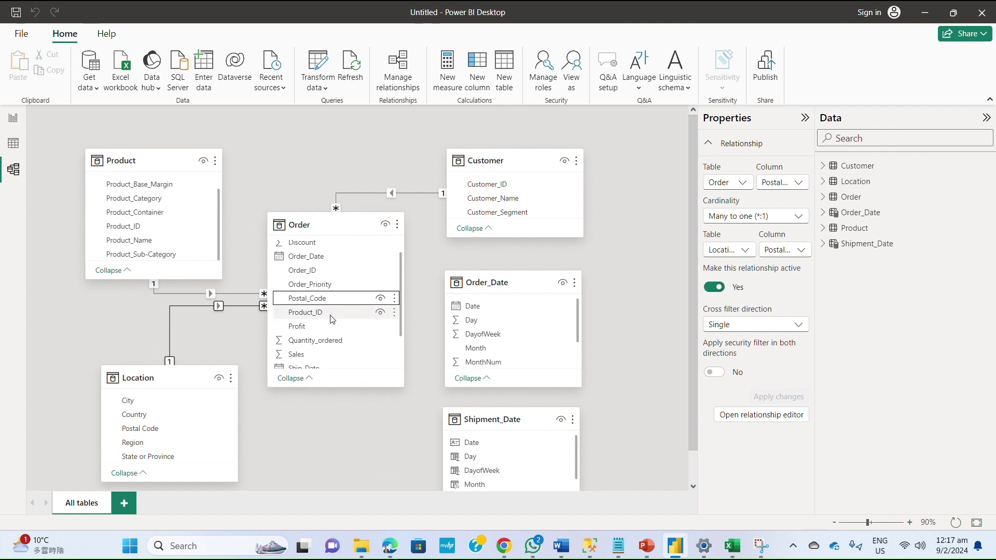
# Relate Order's Ship_Date to the Date column of Shipment_Date, and Order's Order_Date to the Date column of Order_Date
pyautogui.scroll(-2, 332, 319)
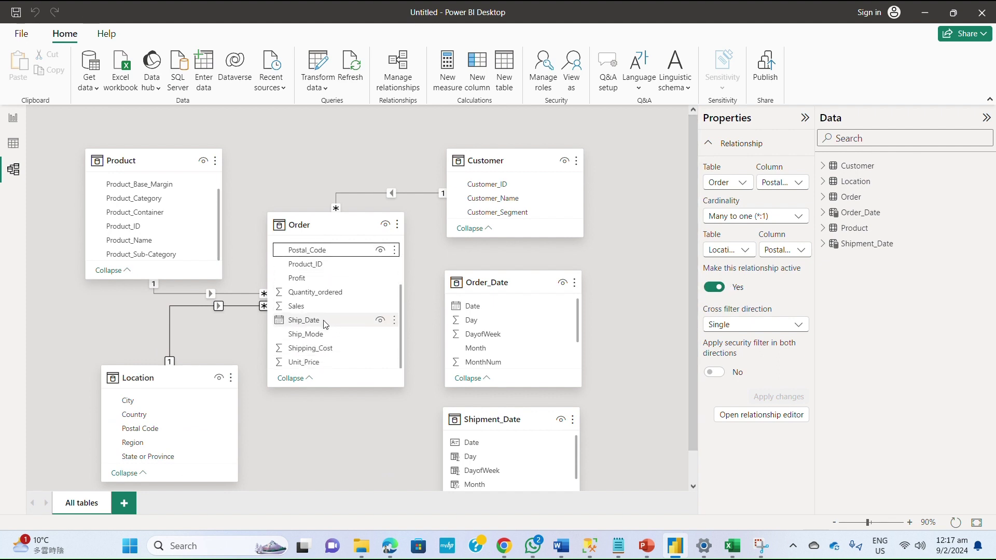
pyautogui.moveTo(323, 325); pyautogui.dragTo(472, 449)
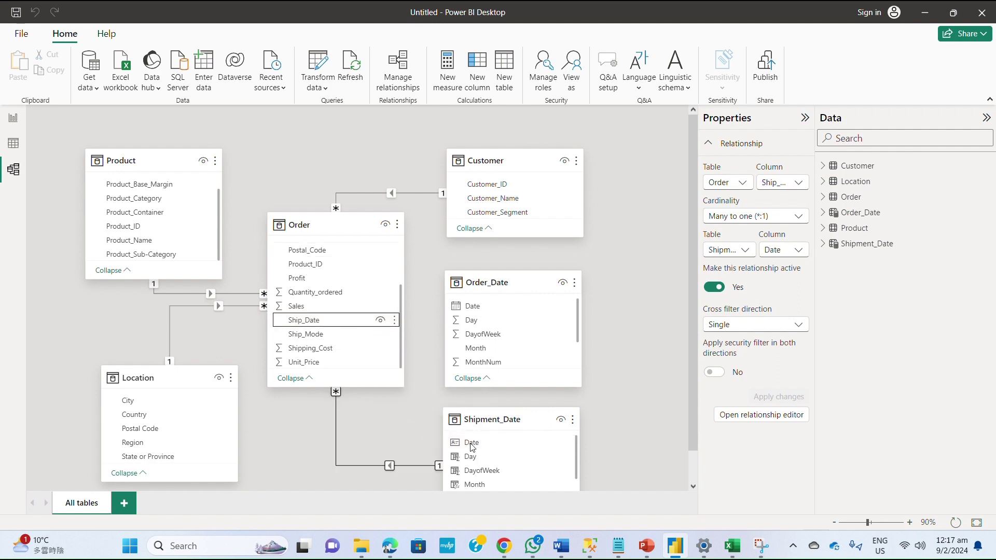
pyautogui.scroll(3, 347, 284)
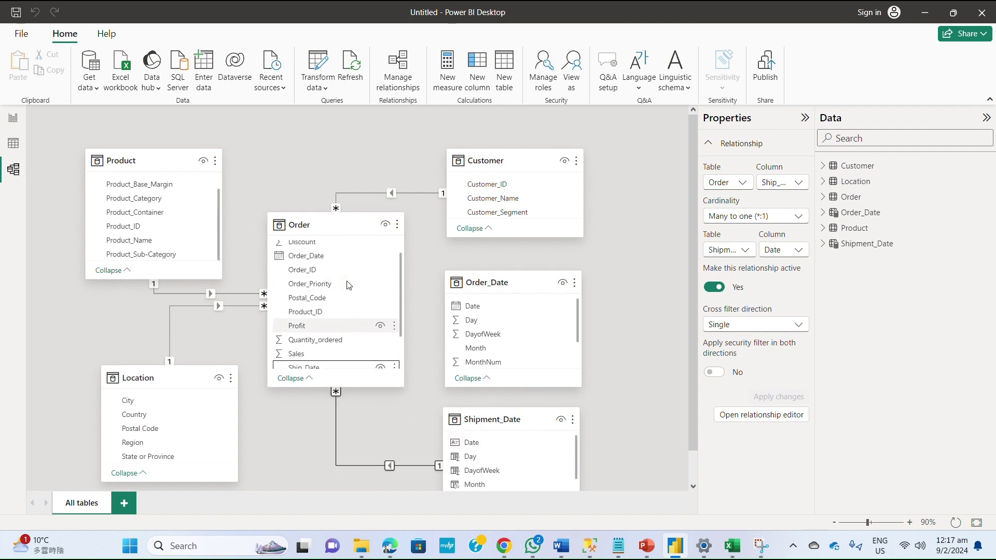
pyautogui.moveTo(332, 280); pyautogui.dragTo(459, 307)
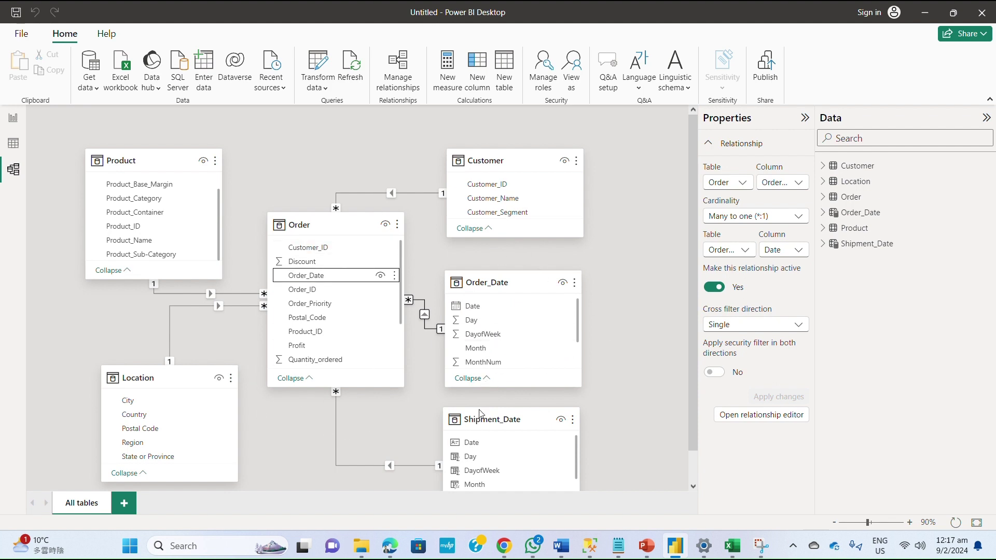
# Move the Location table slightly lower in the model diagram
pyautogui.moveTo(211, 396); pyautogui.dragTo(213, 413)
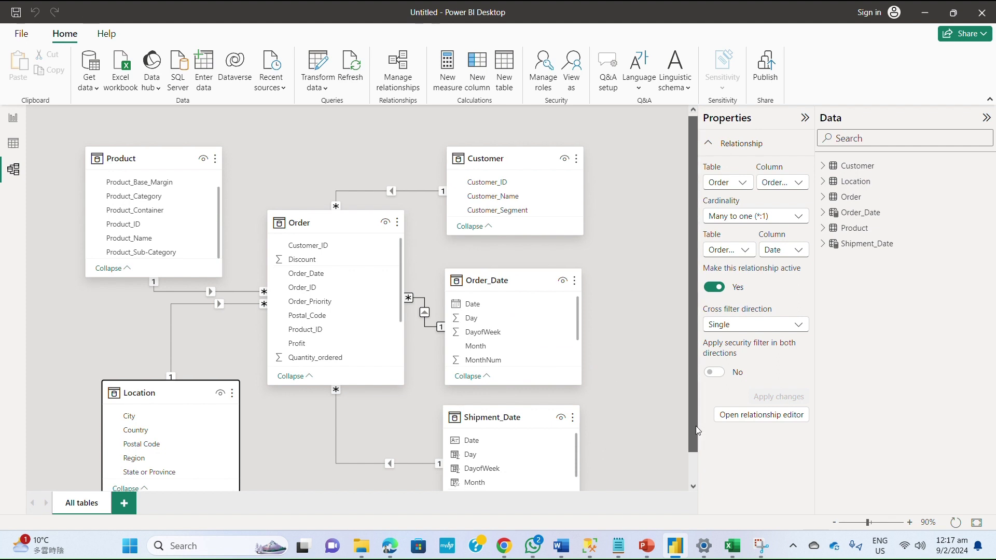
pyautogui.moveTo(696, 422)
pyautogui.mouseDown()
pyautogui.moveTo(697, 445)
pyautogui.moveTo(697, 425)
pyautogui.mouseUp()
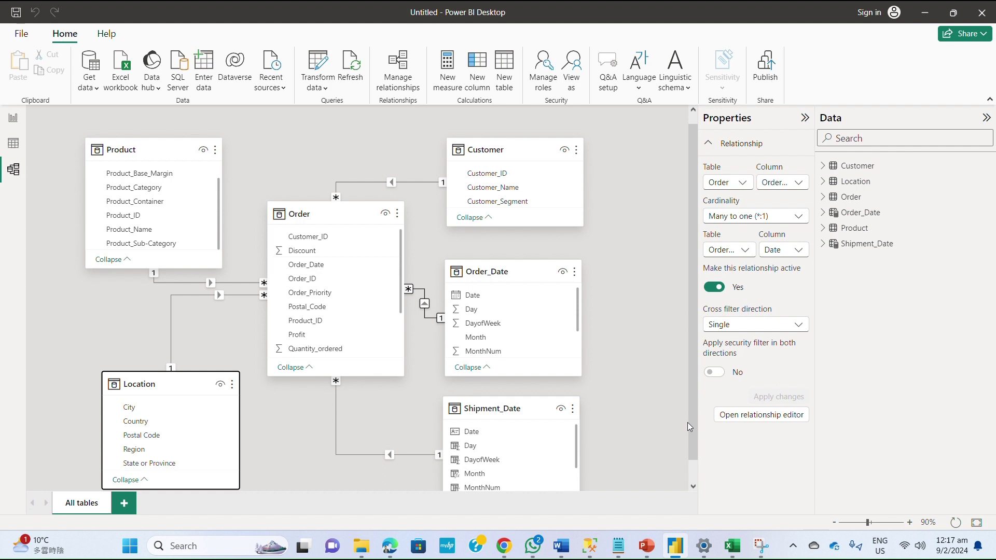
pyautogui.click(822, 228)
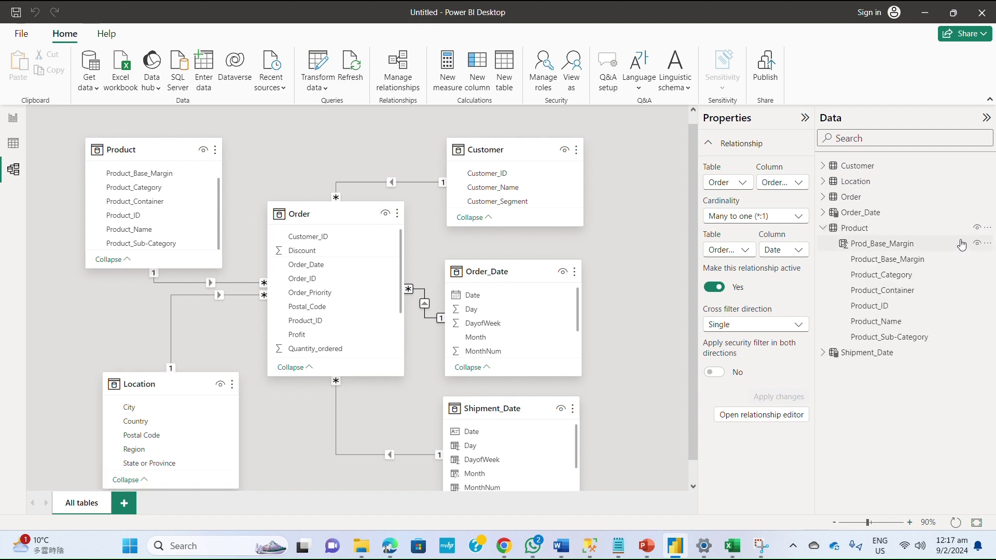
pyautogui.click(987, 228)
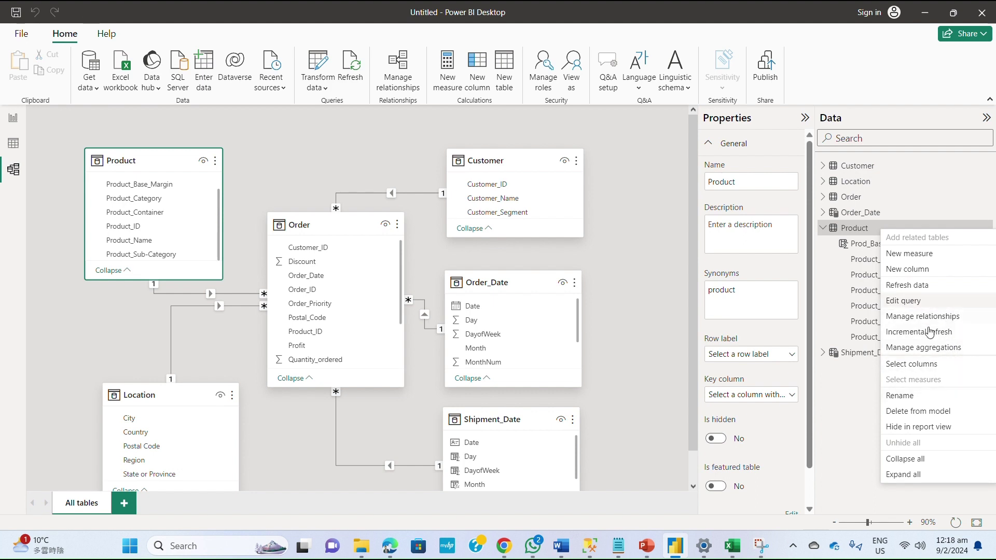
pyautogui.click(289, 121)
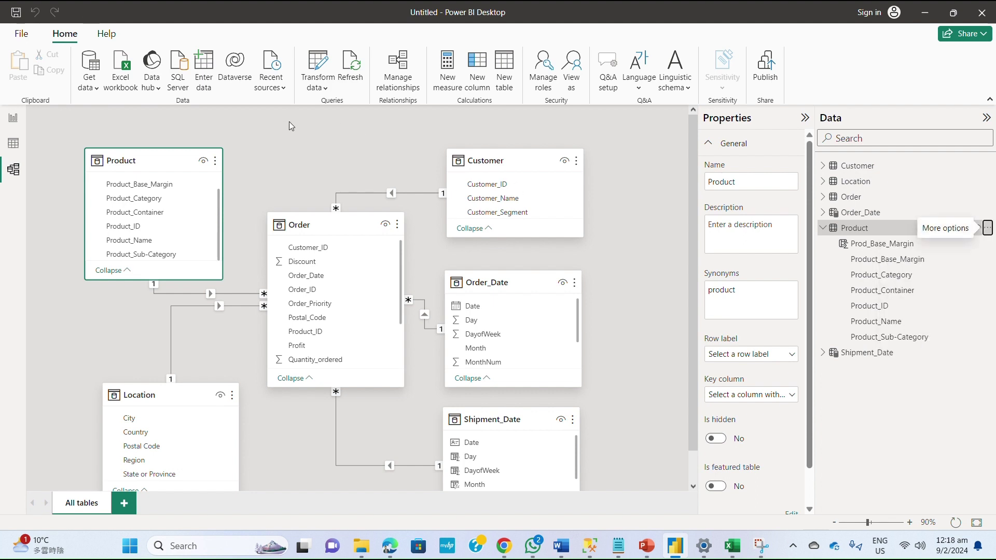
# Examine the records of the Product and Order tables in the Table view
pyautogui.click(13, 148)
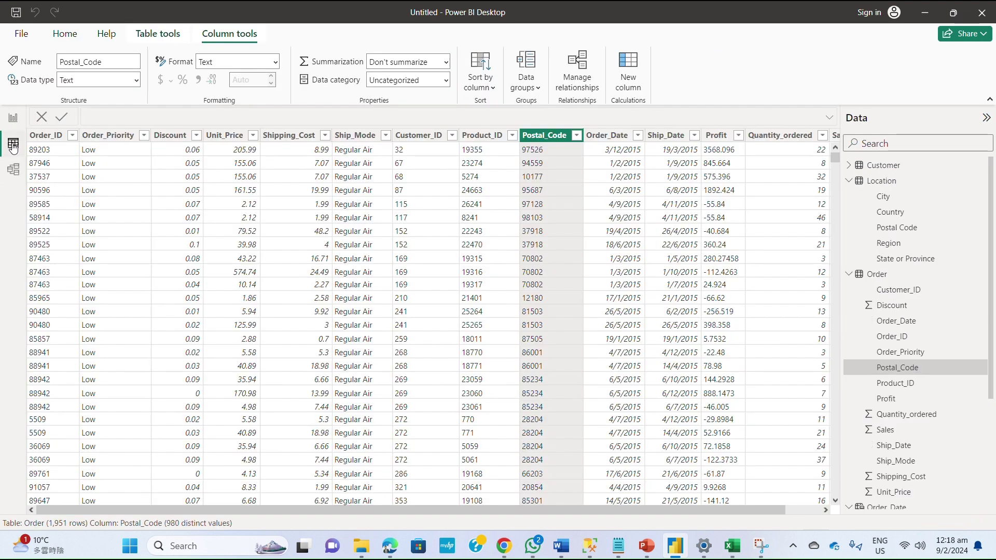
pyautogui.click(849, 181)
pyautogui.click(849, 196)
pyautogui.click(850, 211)
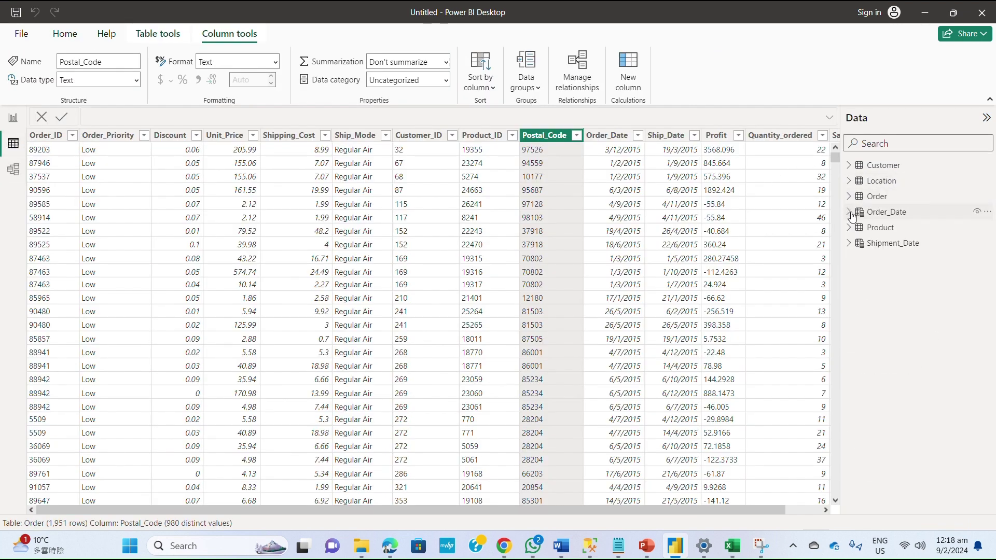
pyautogui.click(886, 229)
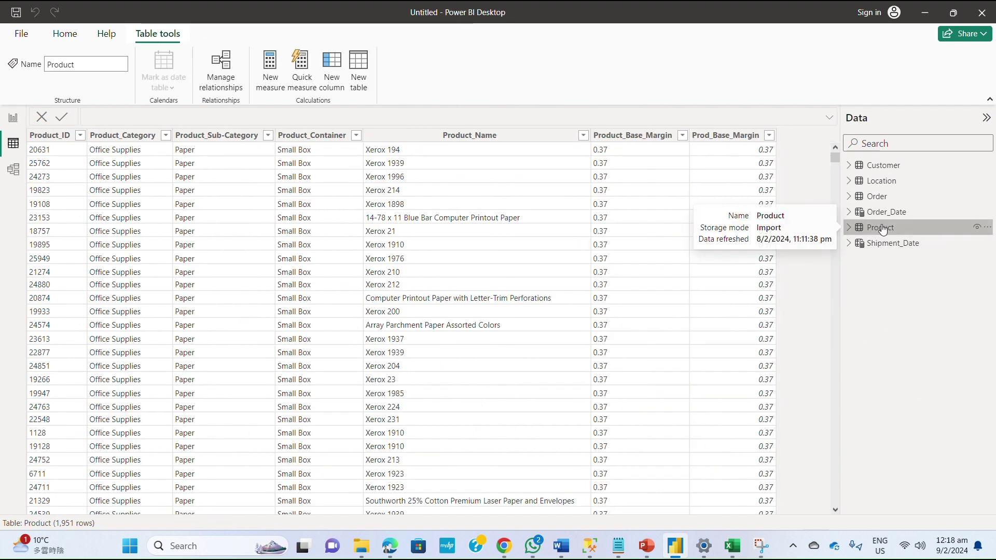
pyautogui.click(884, 213)
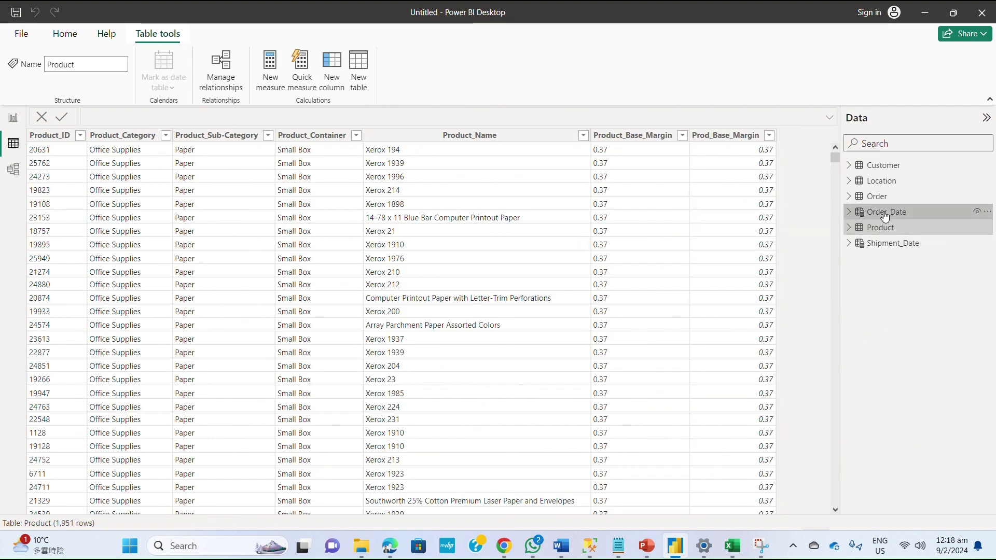
pyautogui.click(879, 197)
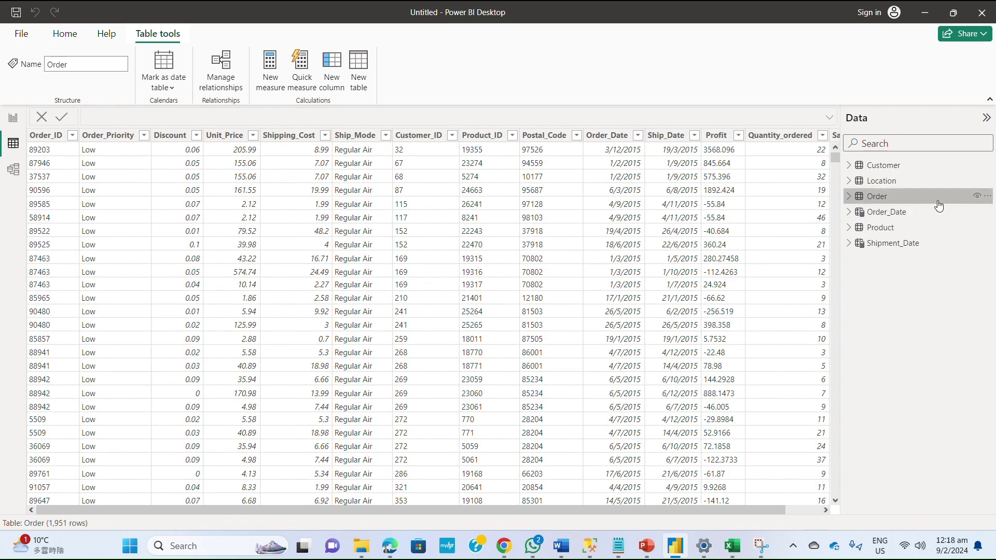
# Open the Power Query Editor for the model's data and maximize its window
pyautogui.click(65, 34)
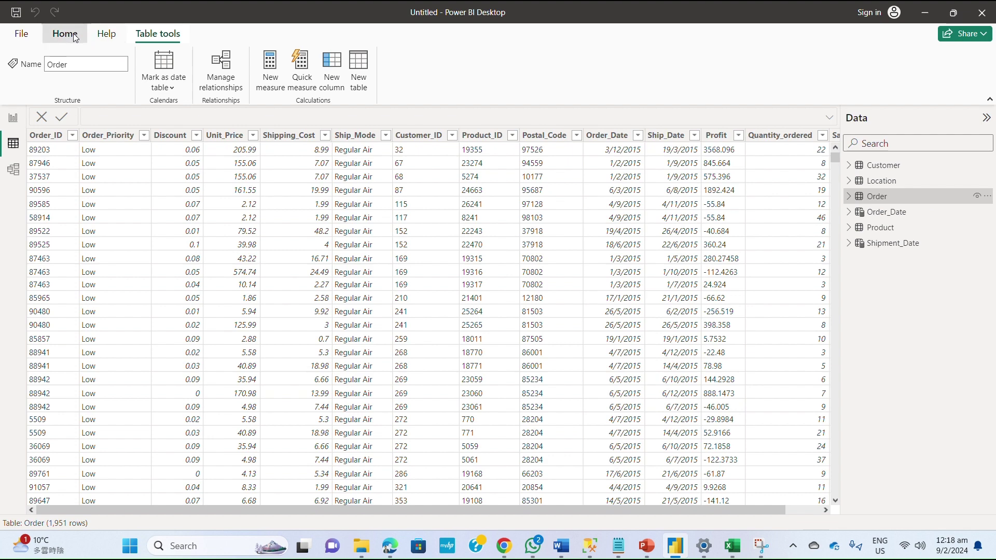
pyautogui.click(101, 34)
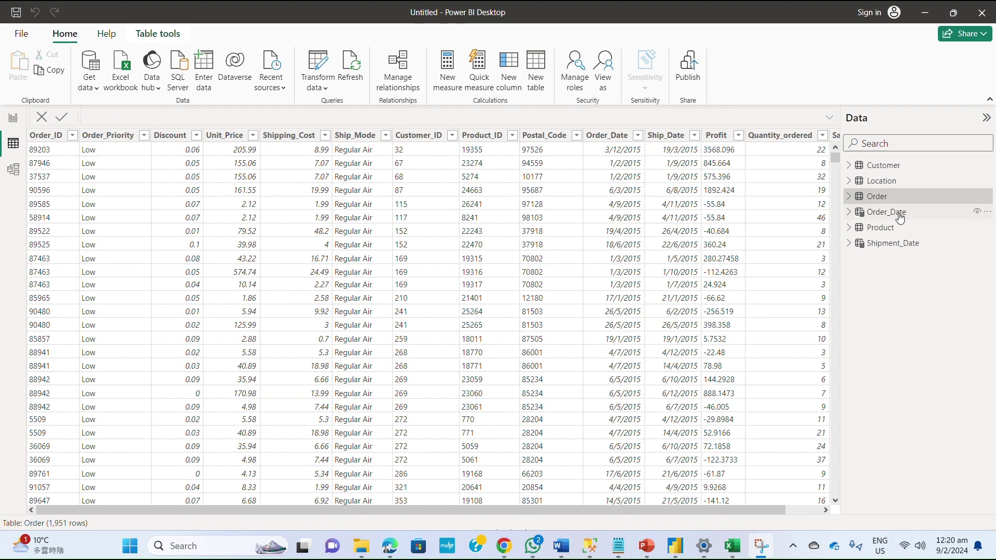
pyautogui.moveTo(899, 218)
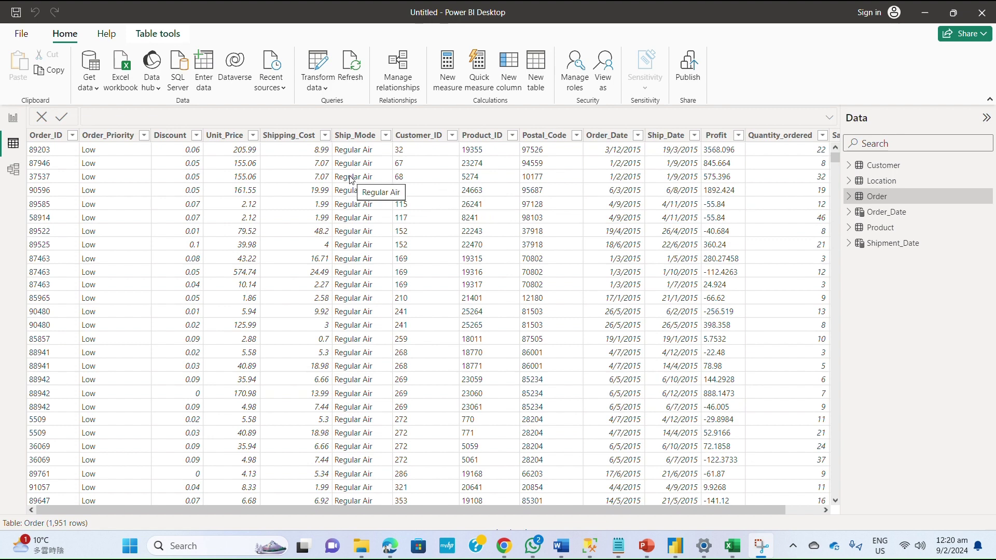
pyautogui.click(321, 68)
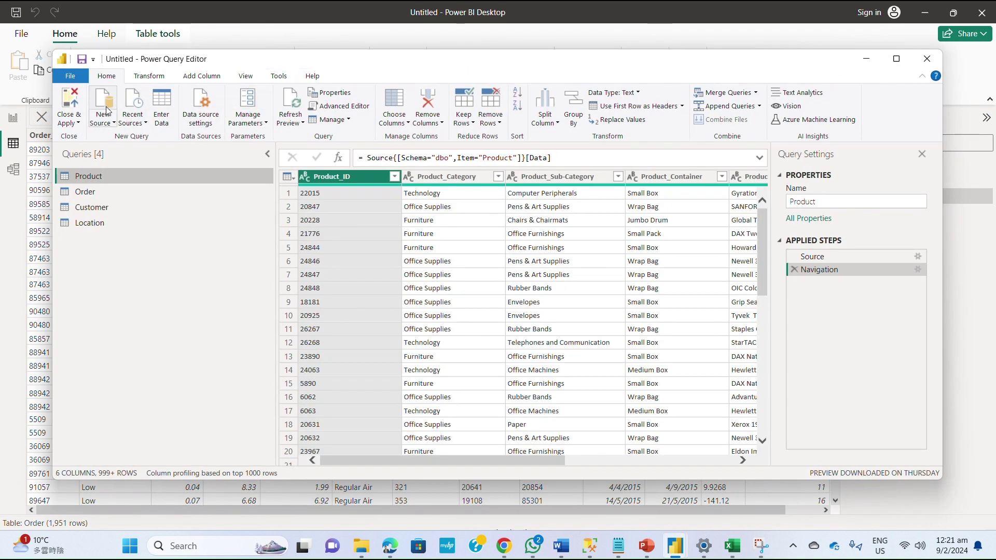
pyautogui.click(110, 123)
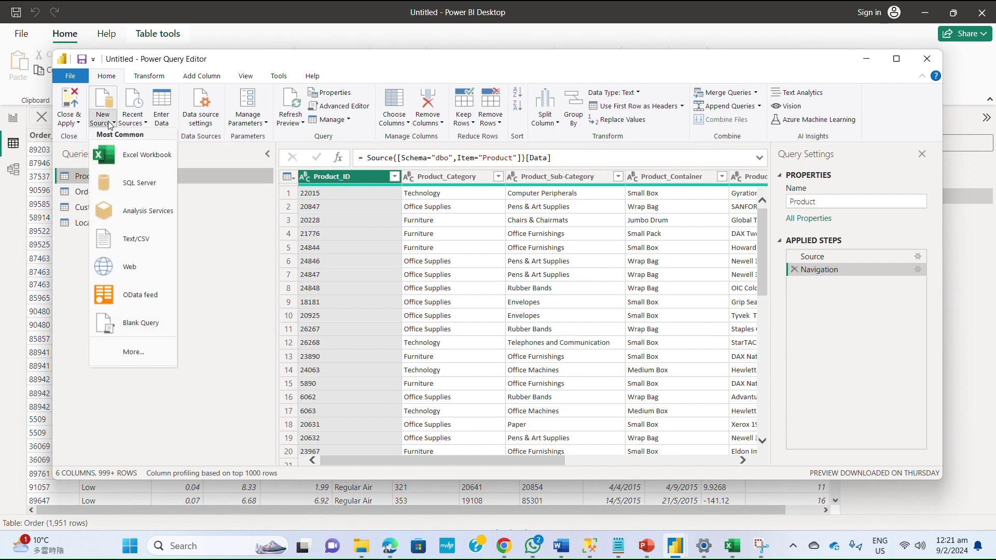
pyautogui.click(212, 244)
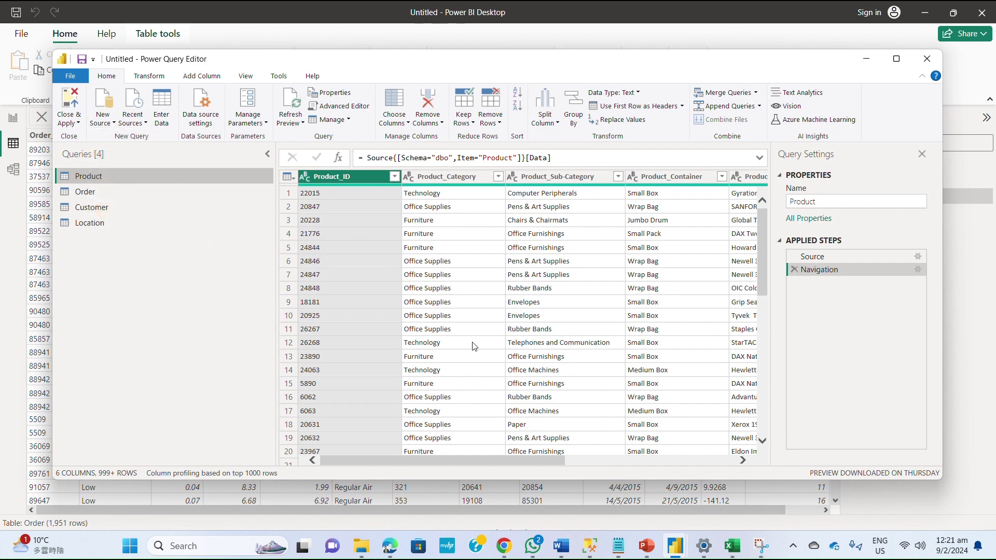
pyautogui.click(896, 58)
# Create a blank one-column table by manual data entry, keeping the default name Table
pyautogui.click(210, 139)
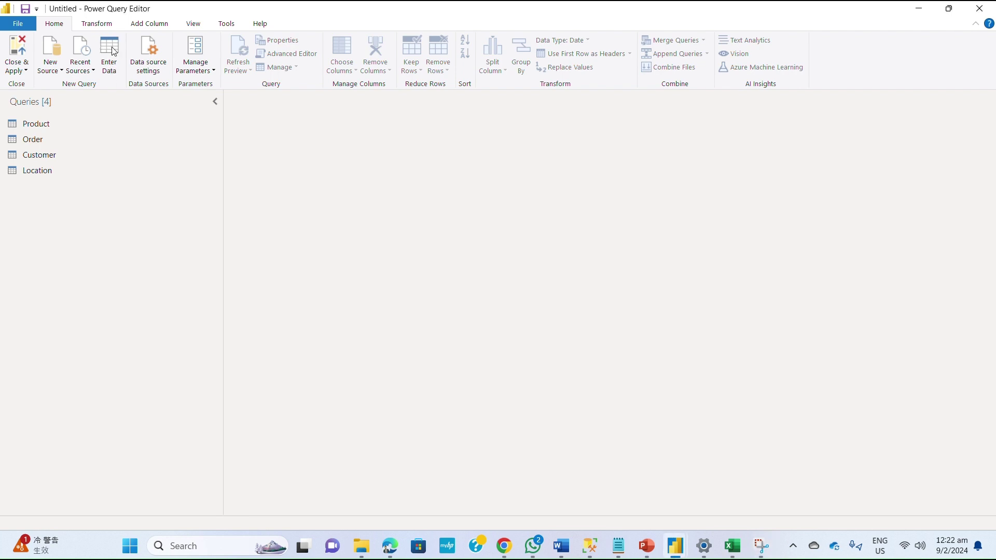
pyautogui.click(112, 67)
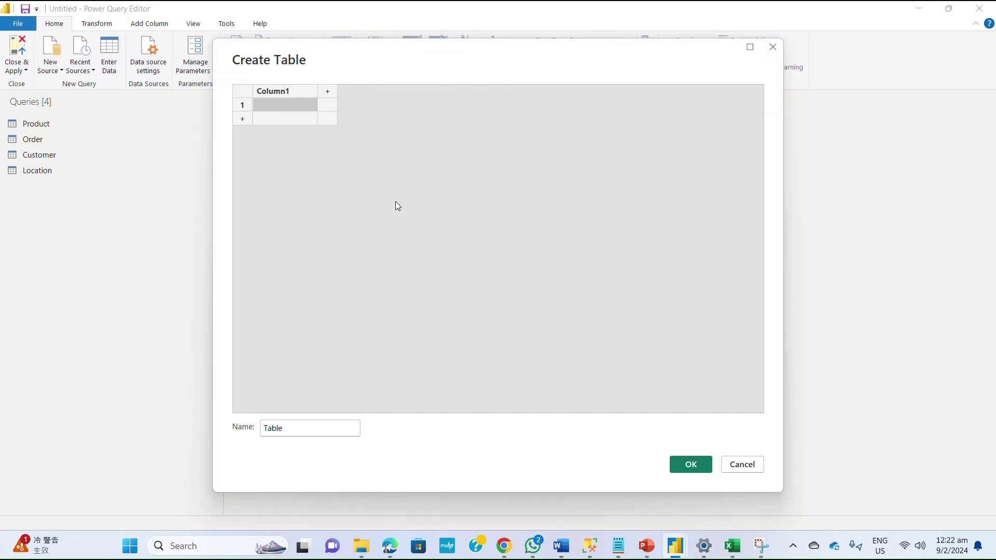
pyautogui.click(704, 469)
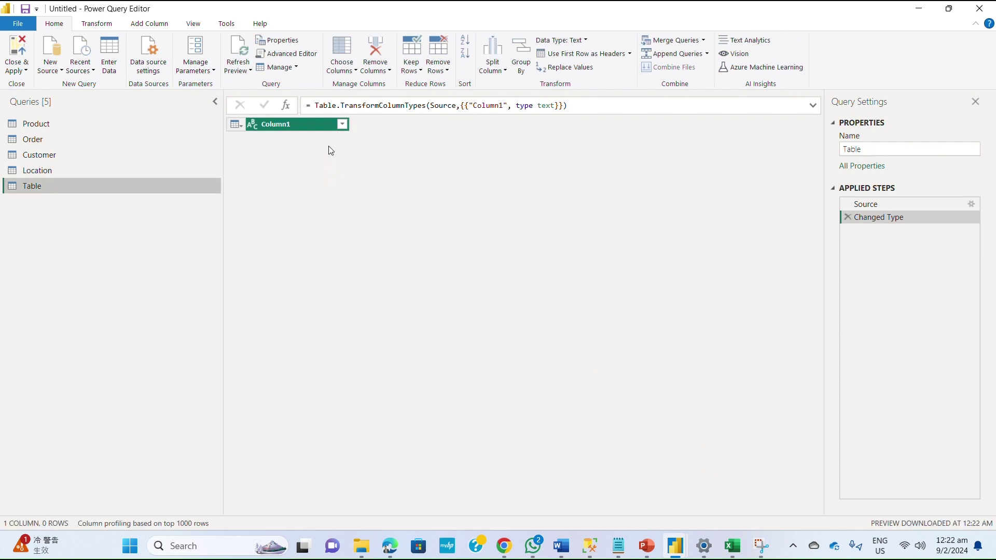
# Replace the new table's Changed Type formula with = List.Dates(#date(2011,05,31), 365*10, #duration(1,0,0,0))
pyautogui.moveTo(594, 108); pyautogui.dragTo(316, 106)
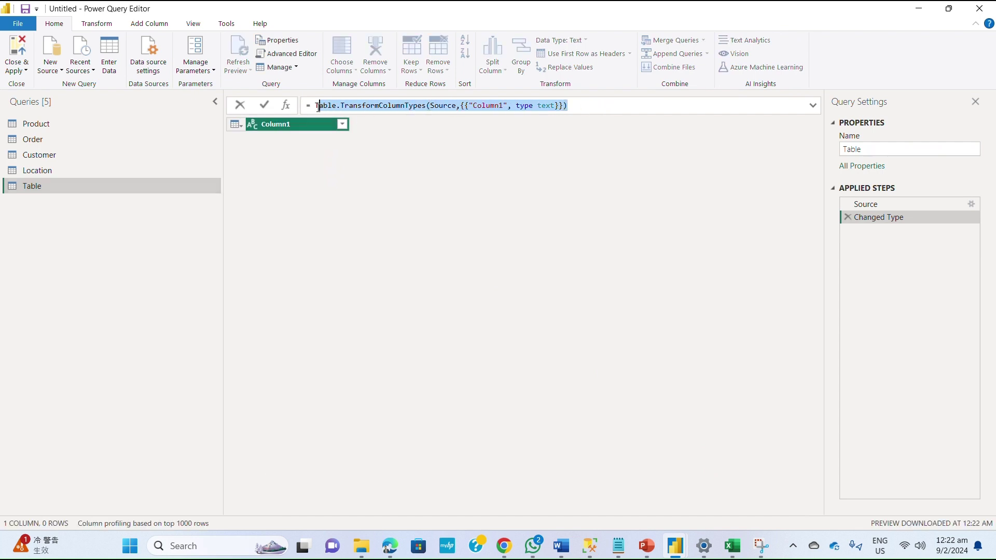
pyautogui.write('List.Dates(#date(2011,05,31), 365*10, #duration(1,0,0,0))')
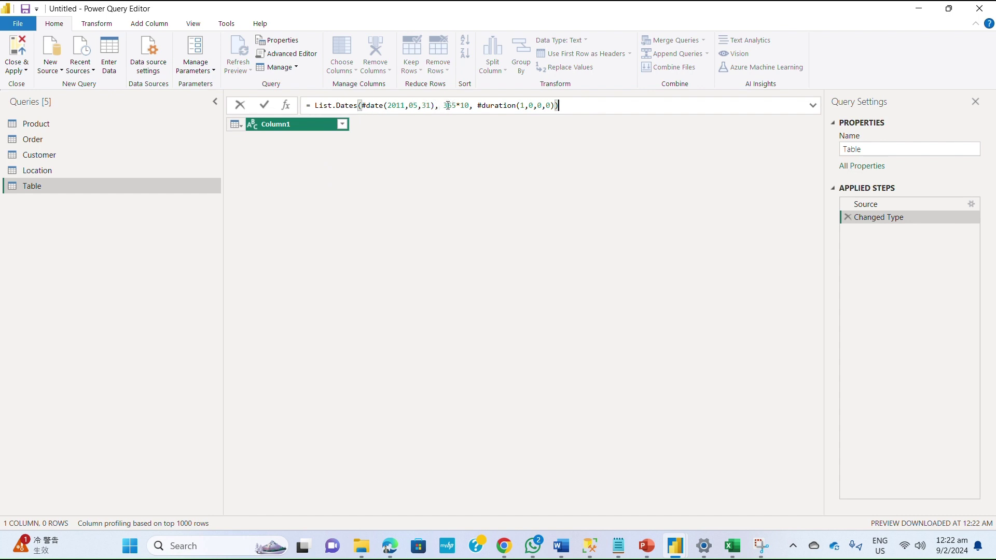
pyautogui.moveTo(448, 106); pyautogui.dragTo(524, 105)
pyautogui.moveTo(386, 106); pyautogui.dragTo(434, 103)
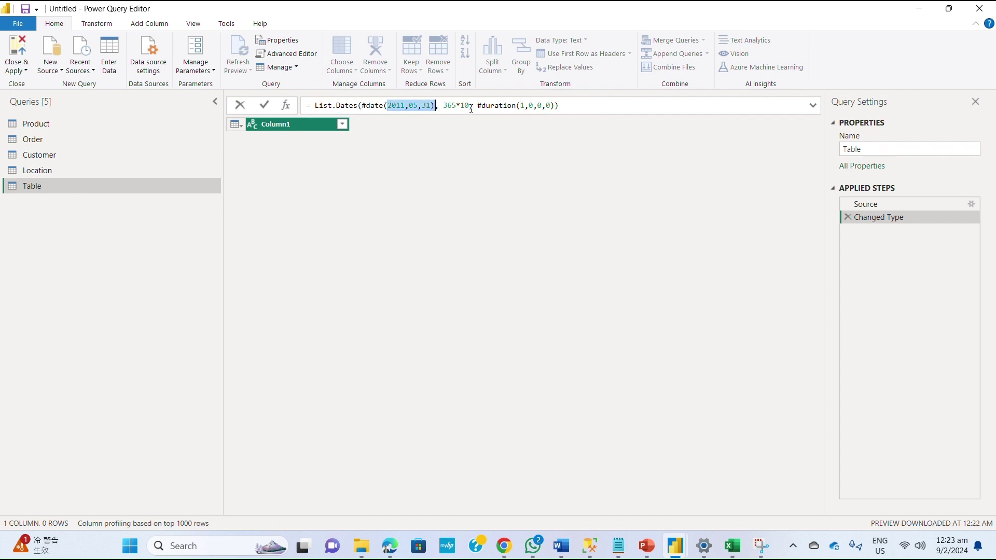
pyautogui.click(586, 104)
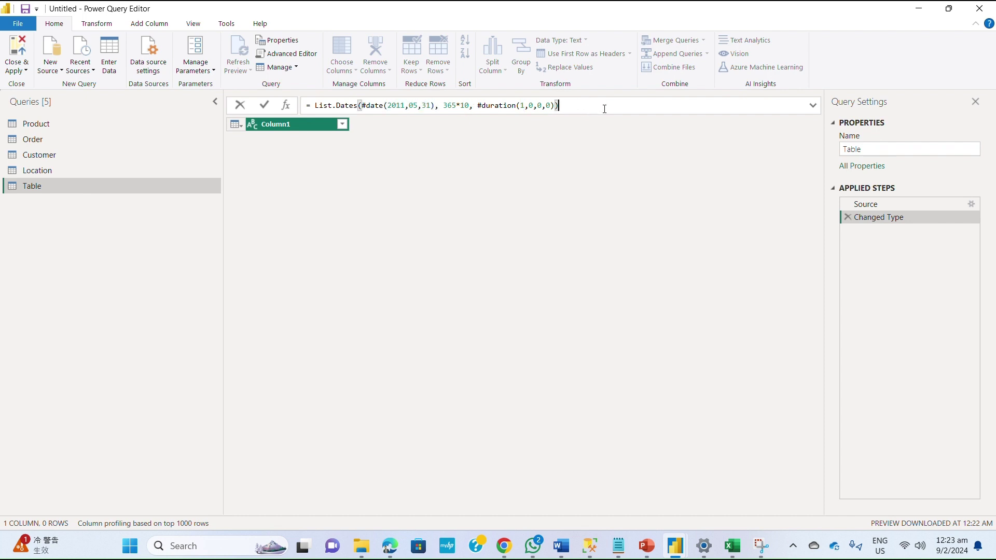
pyautogui.press('Return')
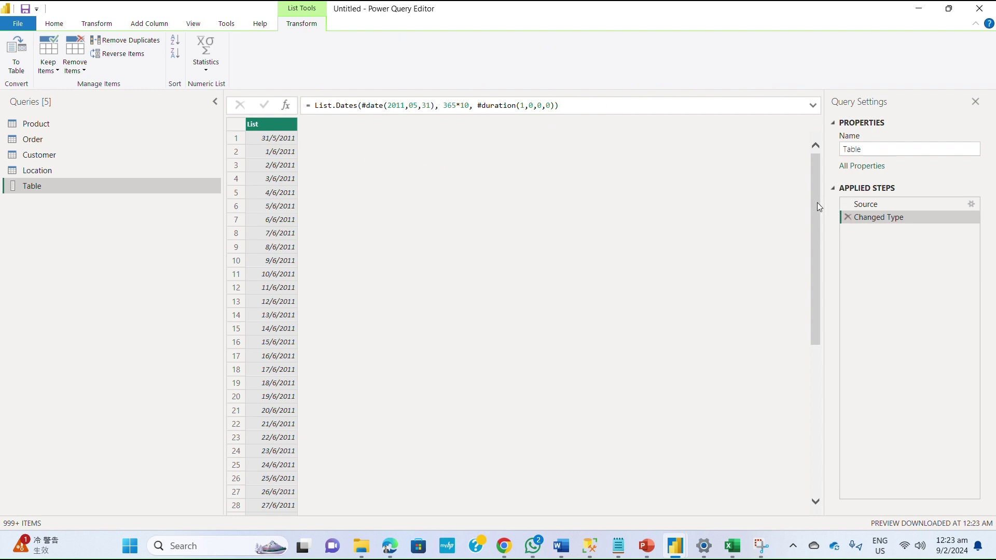
# Convert the list of dates to a table with delimiter None and extra columns shown as errors
pyautogui.moveTo(815, 205); pyautogui.dragTo(644, 338)
pyautogui.scroll(15, 440, 251)
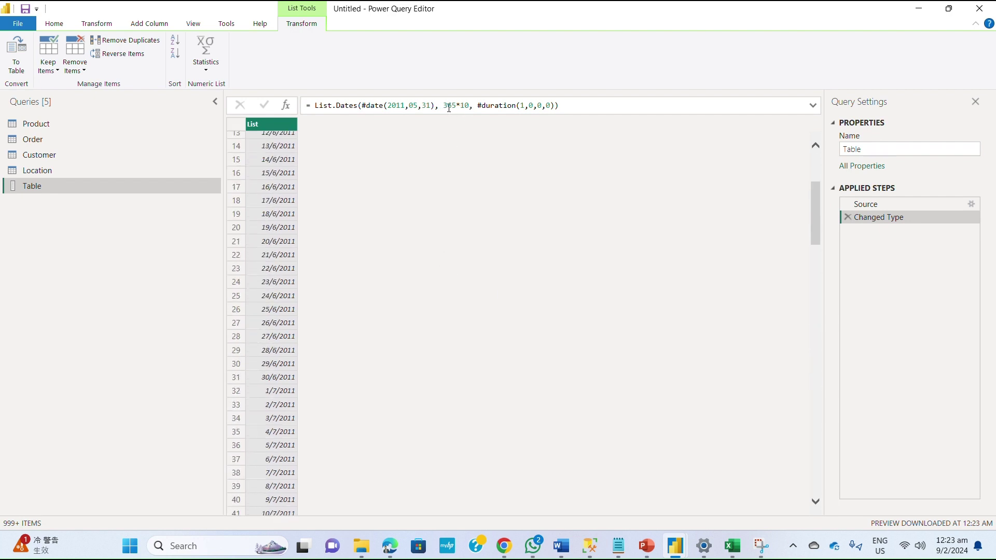
pyautogui.scroll(4, 257, 212)
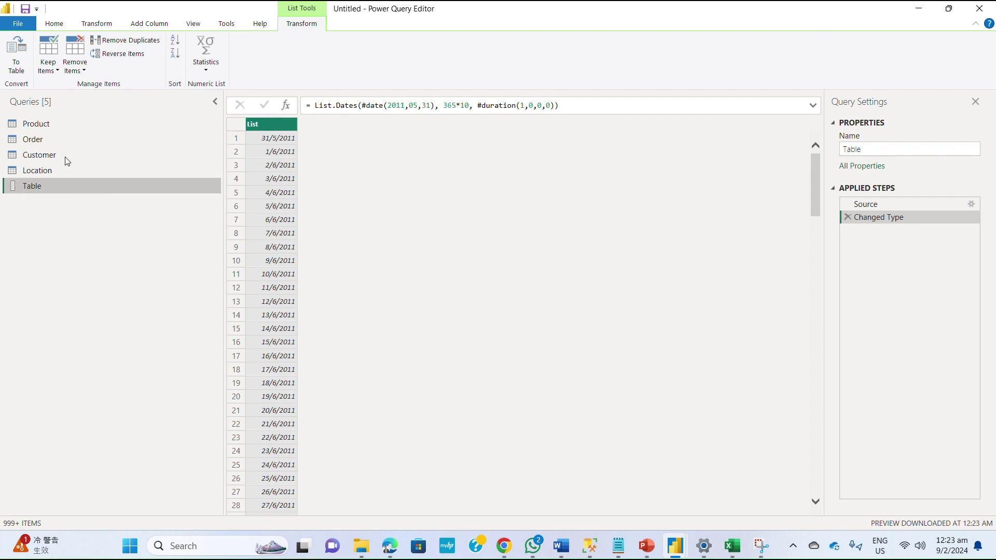
pyautogui.click(17, 68)
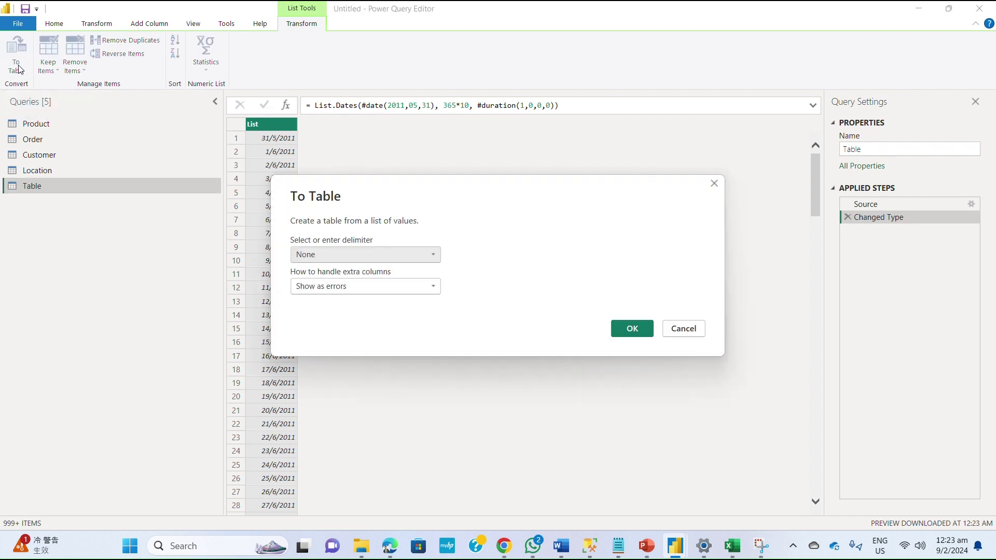
pyautogui.click(632, 332)
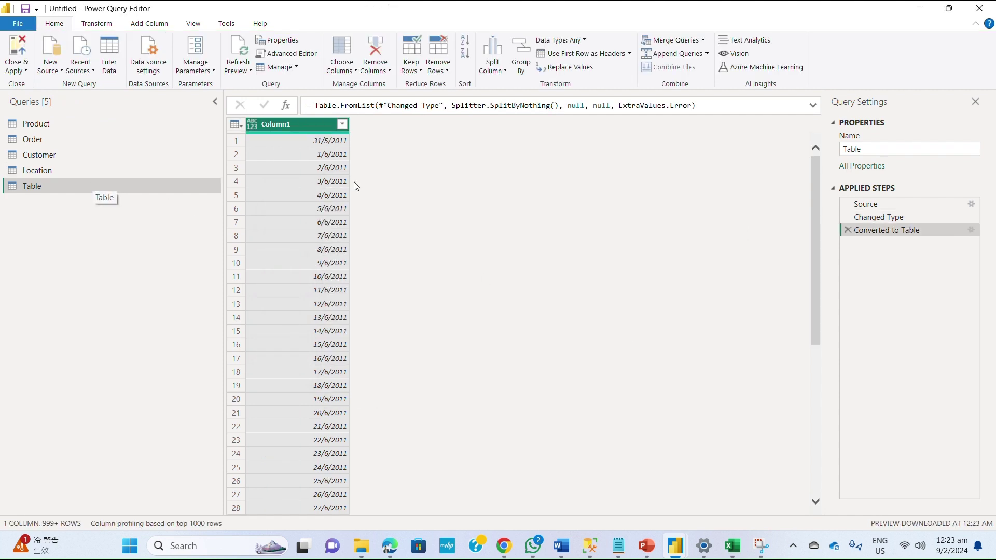
# Rename the converted query as Date
pyautogui.doubleClick(844, 150)
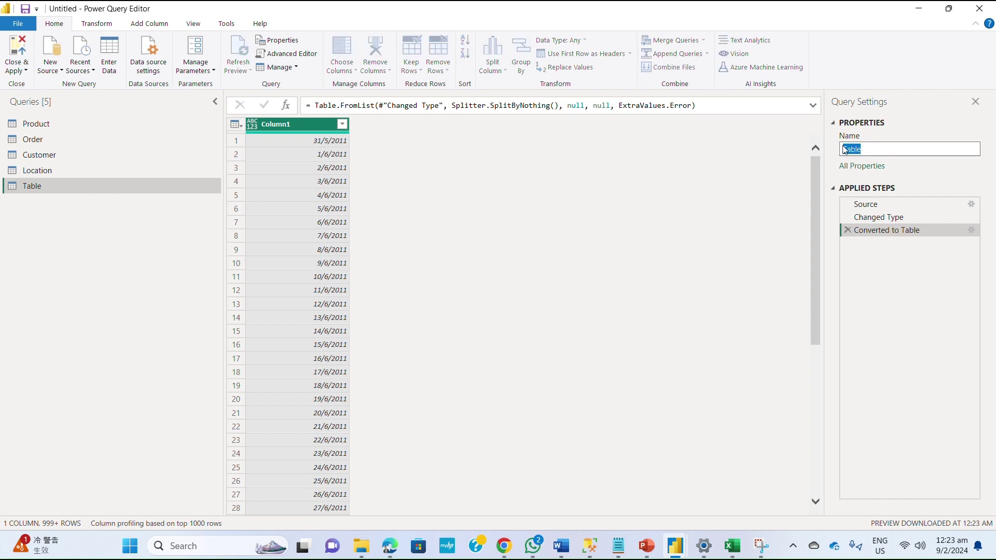
pyautogui.press('BackSpace')
pyautogui.write('Date')
pyautogui.press('Return')
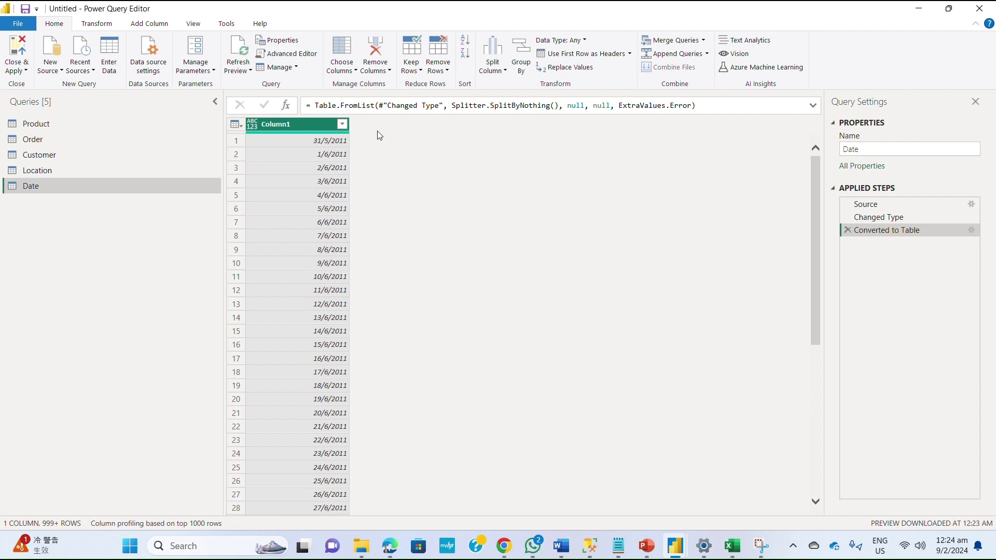
# Try to add a custom column to the Date query
pyautogui.scroll(-2, 430, 27)
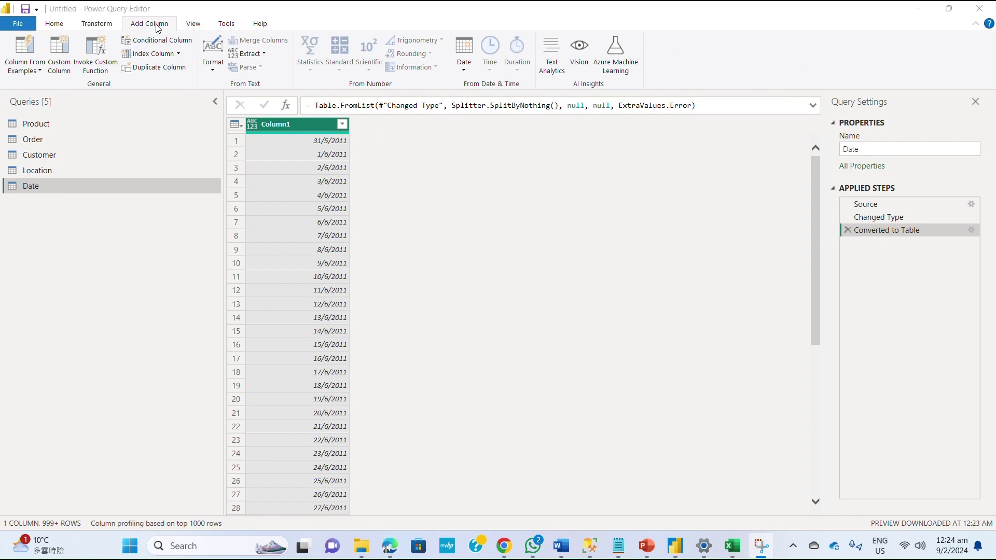
pyautogui.click(62, 49)
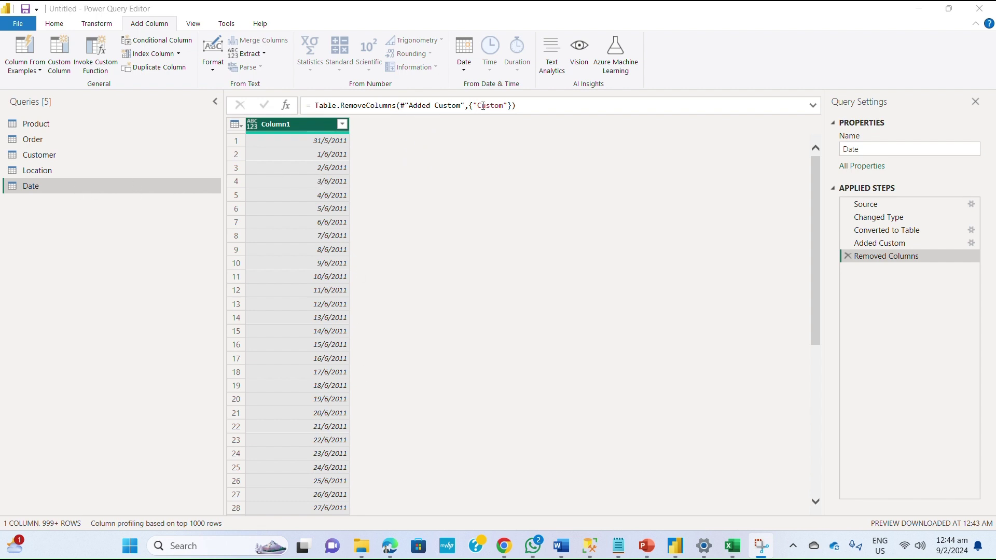
# Delete the Removed Columns and Added Custom applied steps from the Date query
pyautogui.click(315, 140)
pyautogui.click(313, 124)
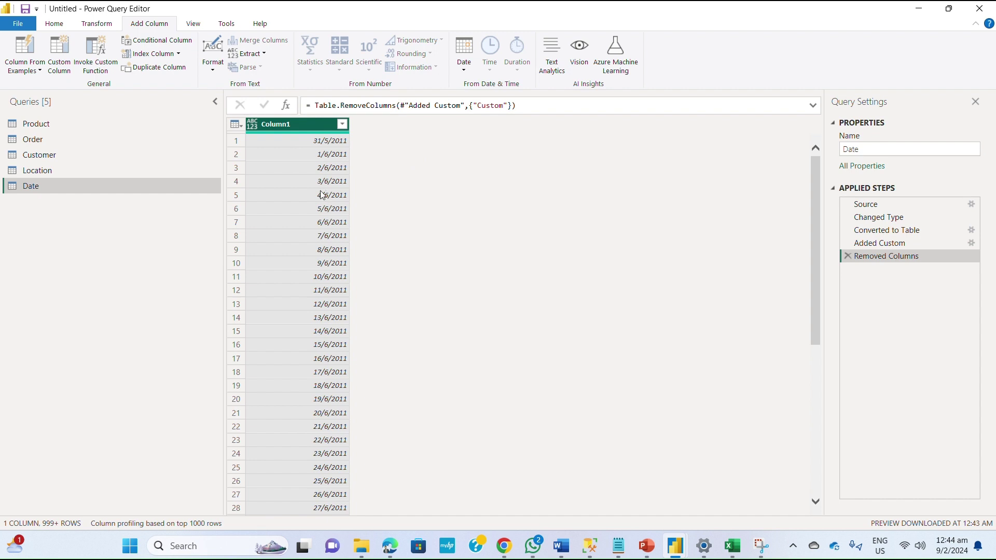
pyautogui.click(847, 256)
pyautogui.click(847, 243)
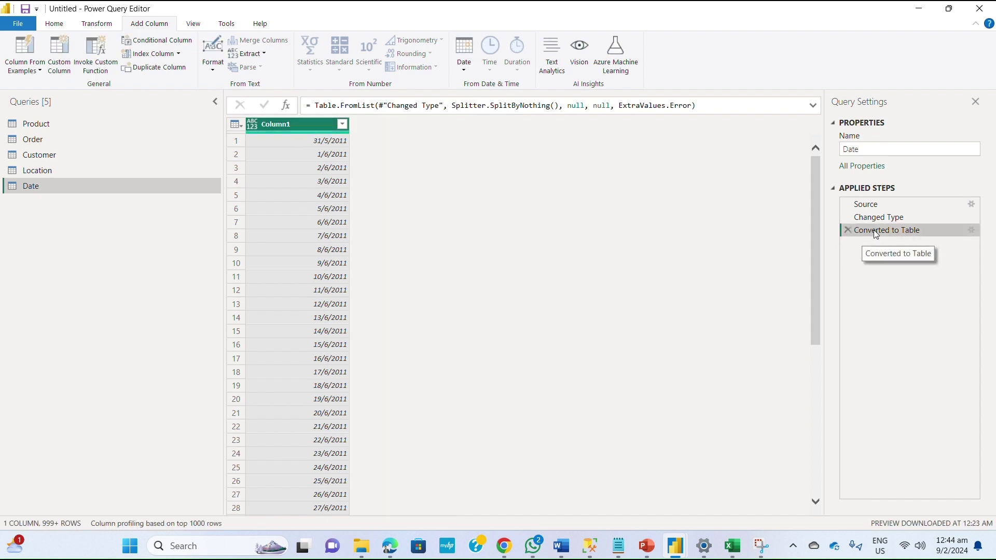
# Review the Source, Changed Type and Converted to Table steps of the Date query
pyautogui.click(905, 217)
pyautogui.click(890, 205)
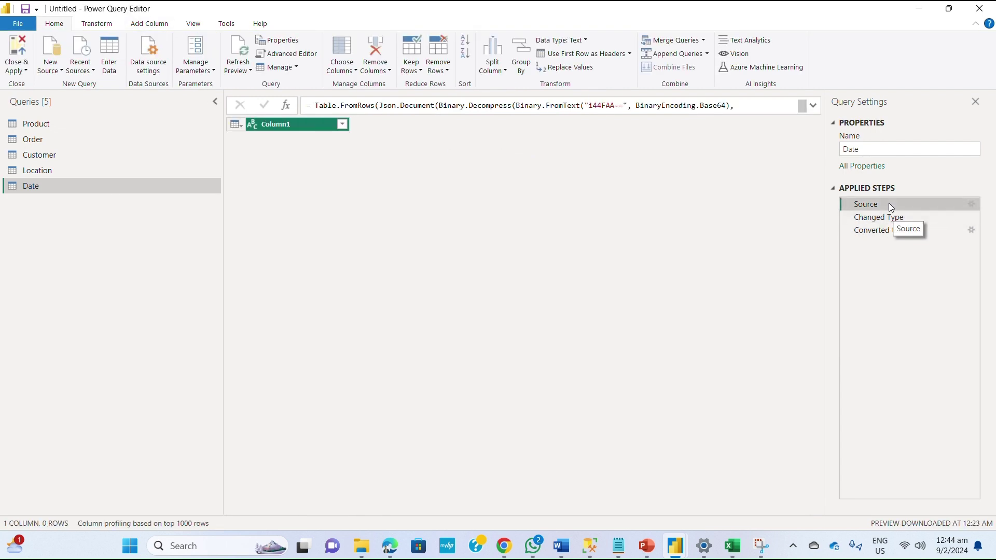
pyautogui.click(888, 217)
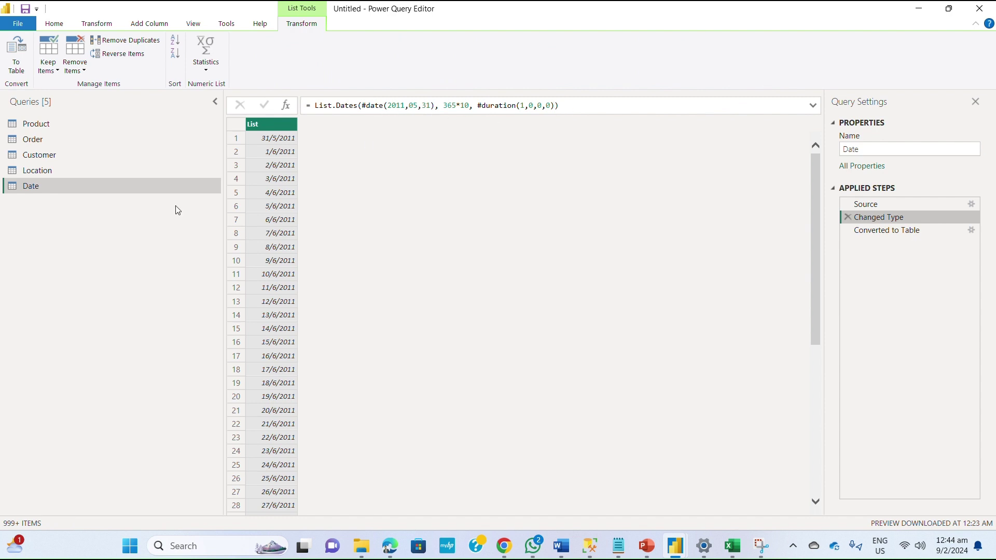
pyautogui.click(876, 231)
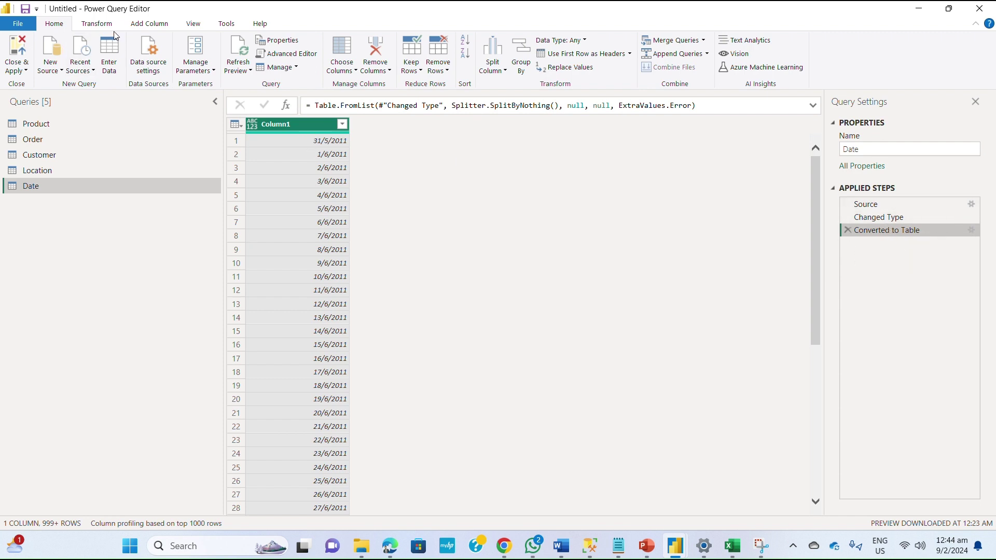
# Start a custom column named Year in the Date query
pyautogui.click(154, 26)
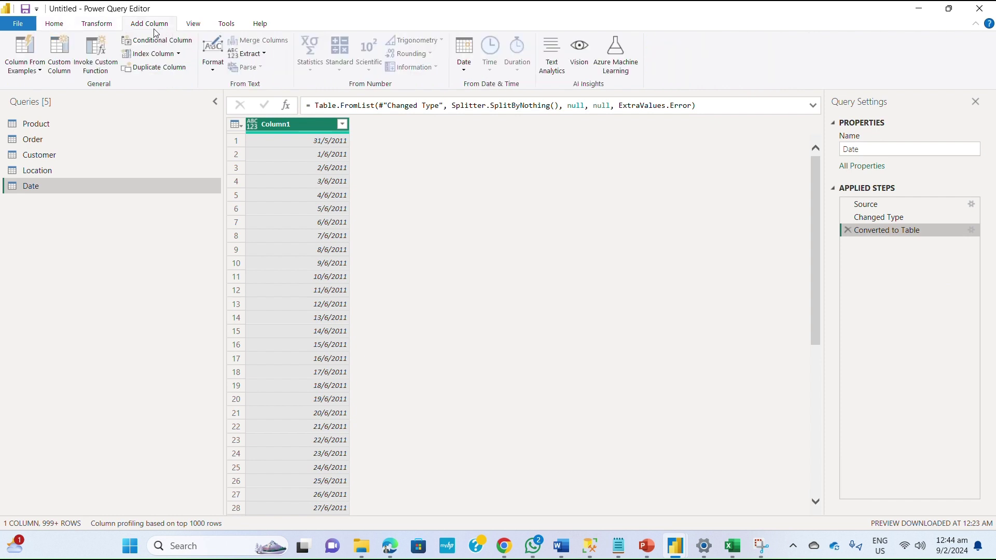
pyautogui.click(59, 51)
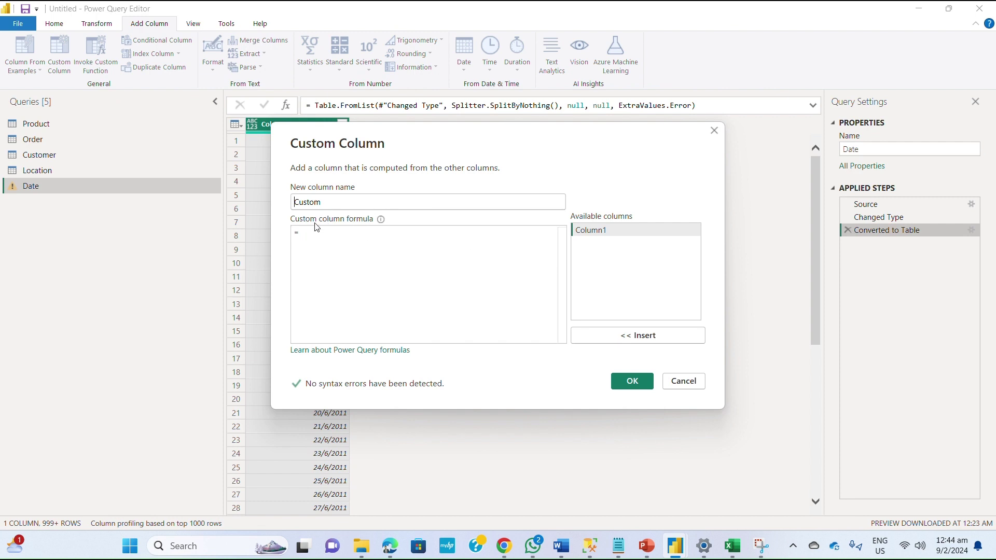
pyautogui.moveTo(335, 202); pyautogui.dragTo(280, 211)
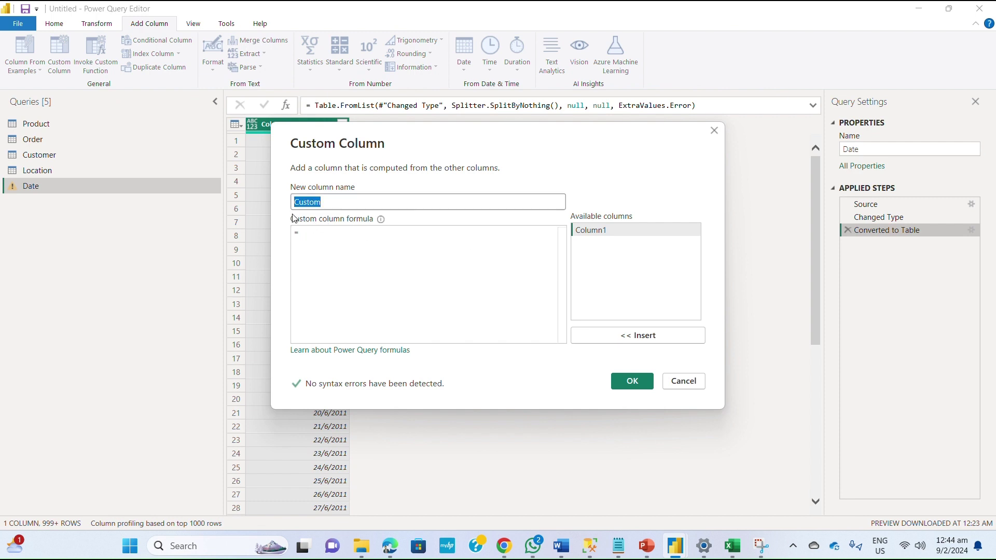
pyautogui.write('Year')
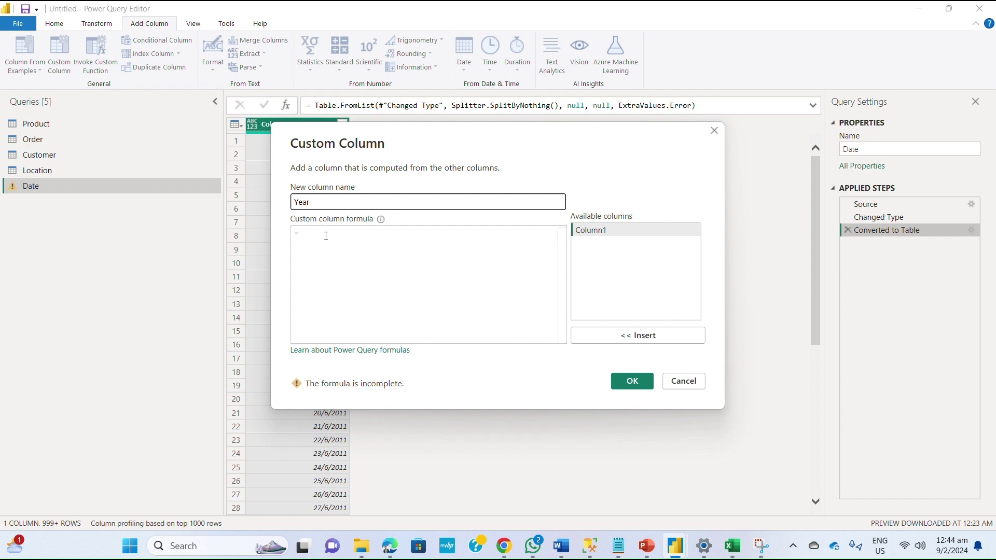
# Enter the Date.Year function in the Year column's formula
pyautogui.click(327, 236)
pyautogui.write('Date')
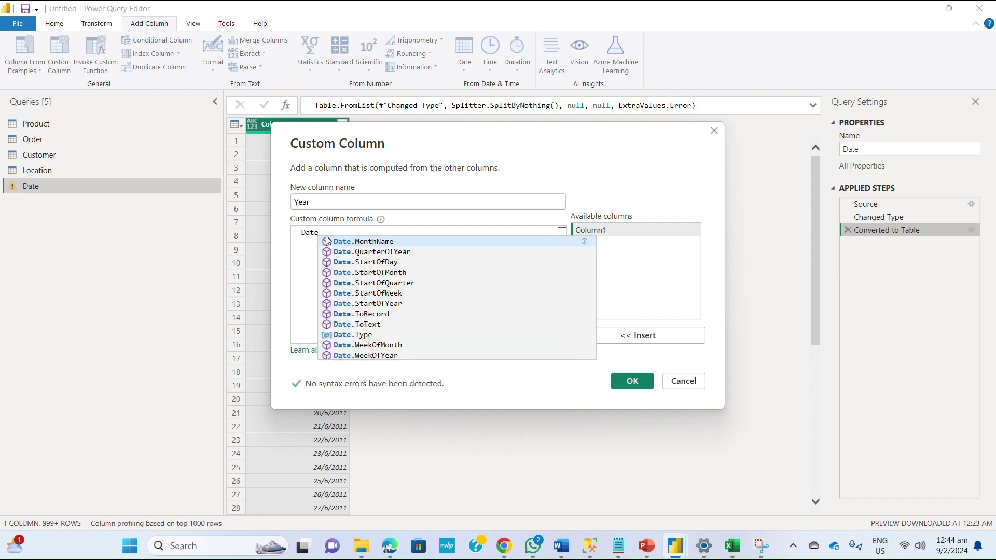
pyautogui.write('.')
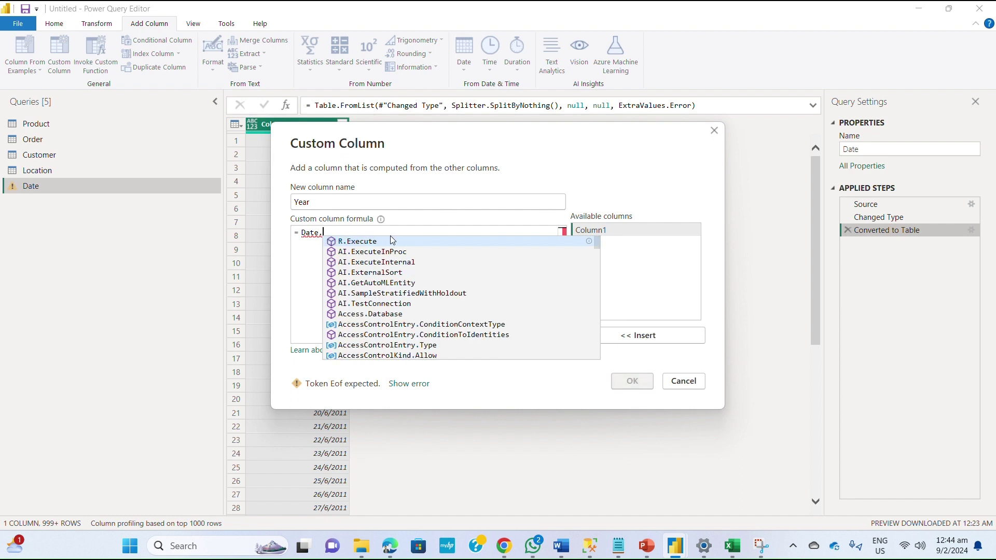
pyautogui.press('BackSpace')
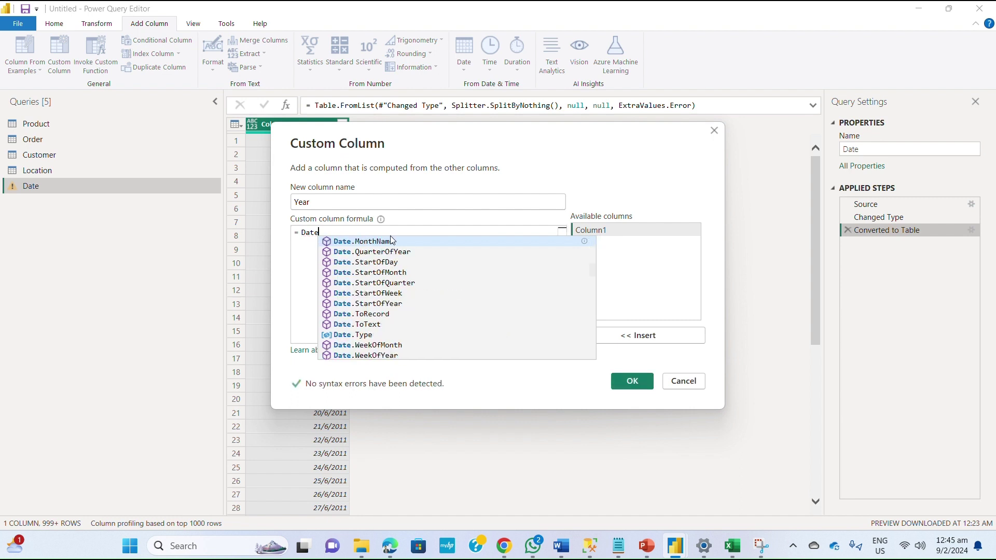
pyautogui.scroll(-6, 407, 270)
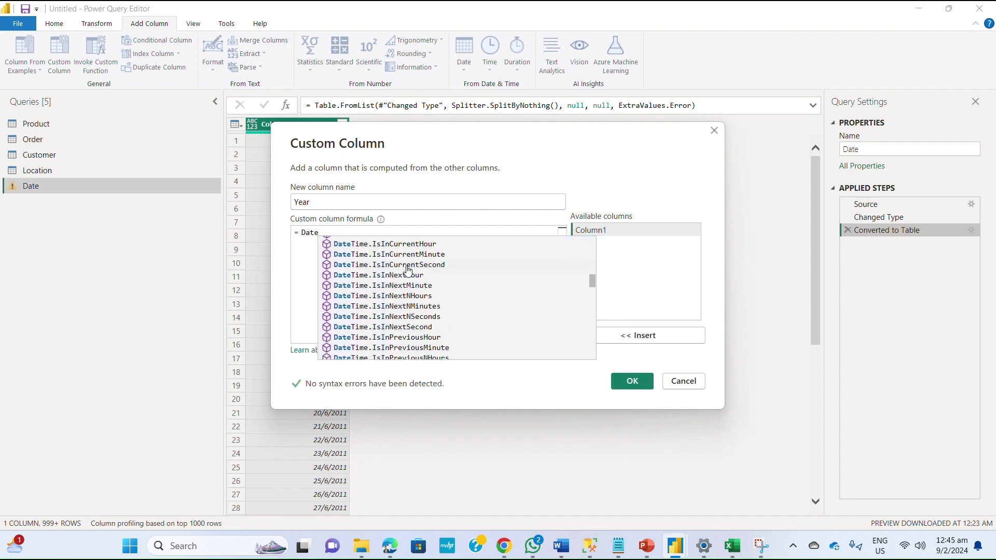
pyautogui.scroll(5, 408, 270)
pyautogui.scroll(4, 408, 270)
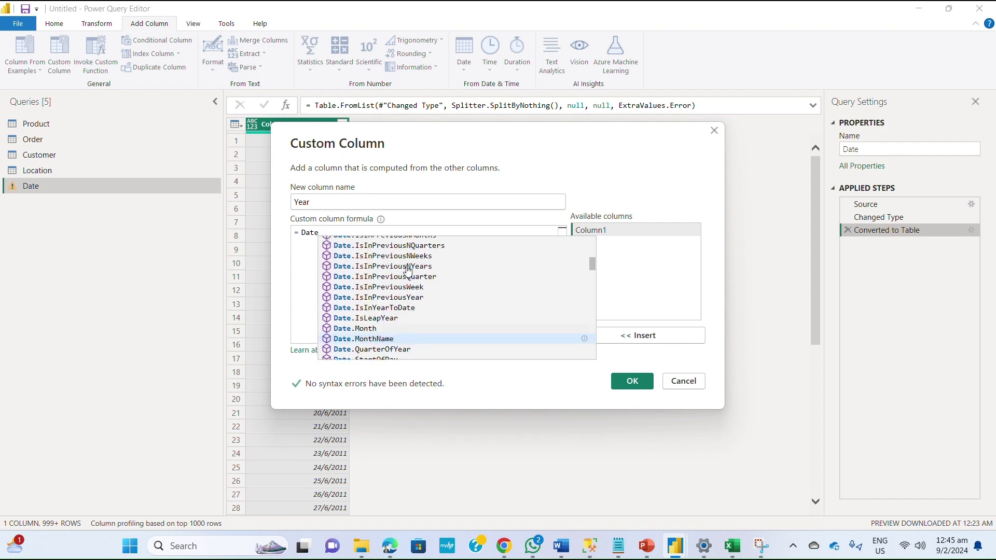
pyautogui.write('Year')
pyautogui.press('Return')
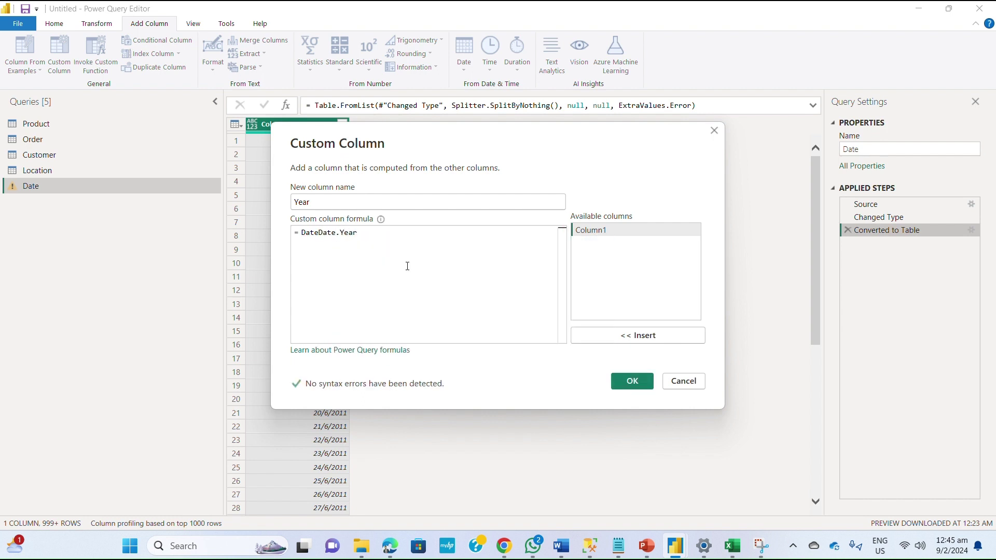
# Correct the Year column's formula to Date.Year([Column1]) and add the column to the query
pyautogui.click(321, 233)
pyautogui.press('BackSpace')
pyautogui.press('BackSpace')
pyautogui.press('BackSpace')
pyautogui.press('BackSpace')
pyautogui.write('([')
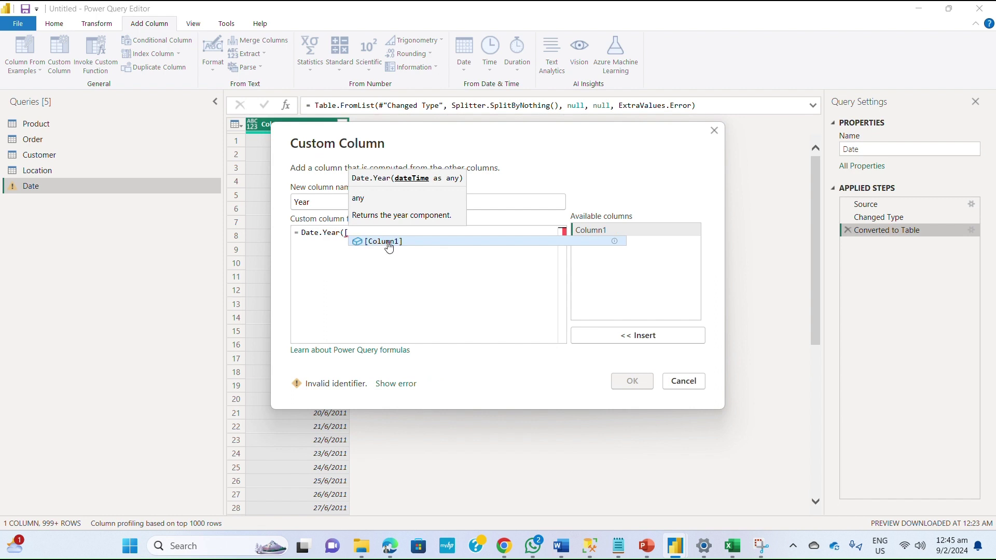
pyautogui.click(389, 241)
pyautogui.write(')')
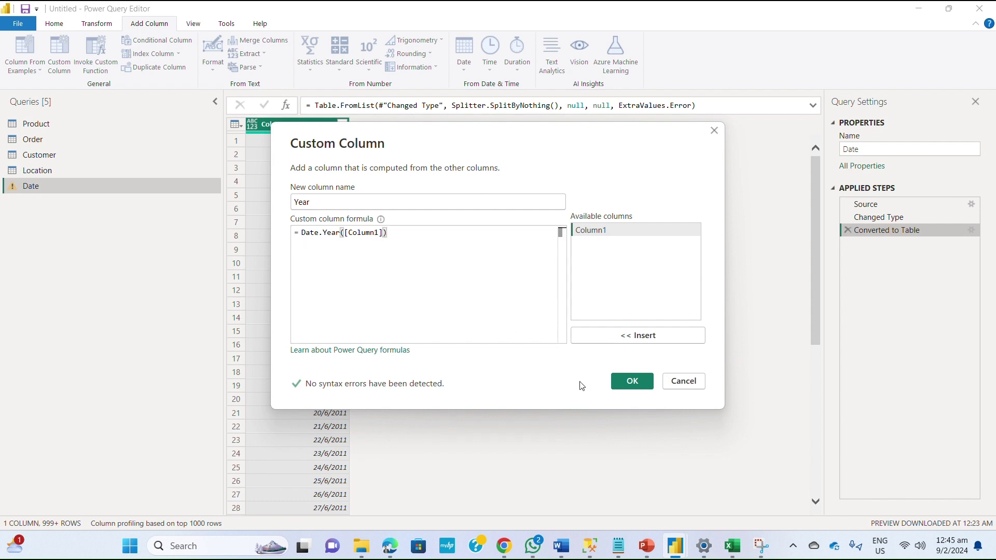
pyautogui.click(631, 381)
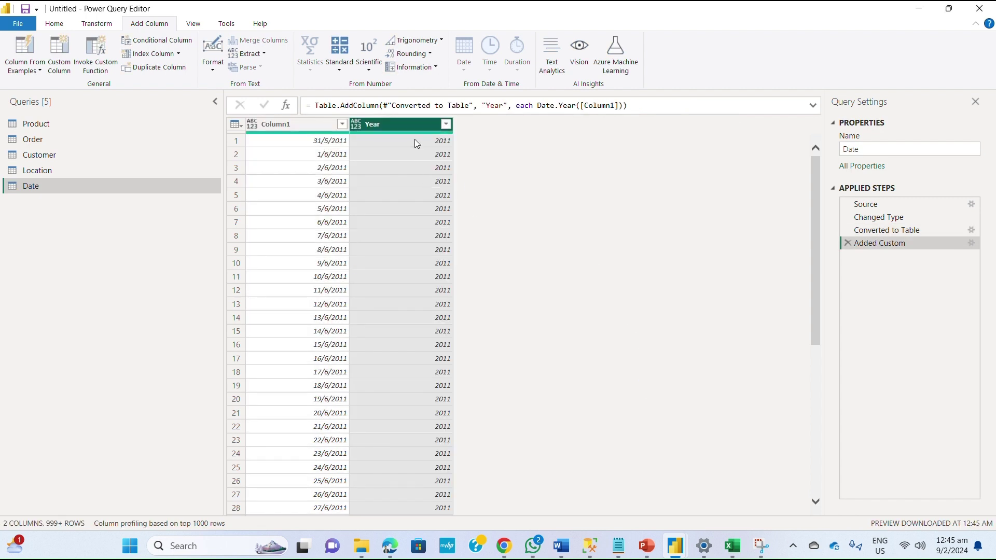
# Rename Column1 of the Date query as Date
pyautogui.click(289, 126)
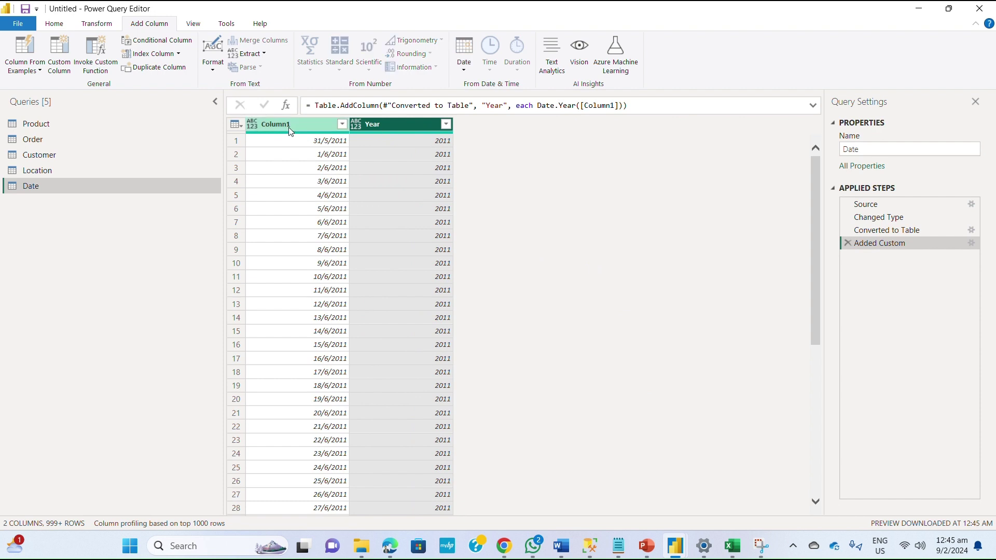
pyautogui.rightClick(288, 127)
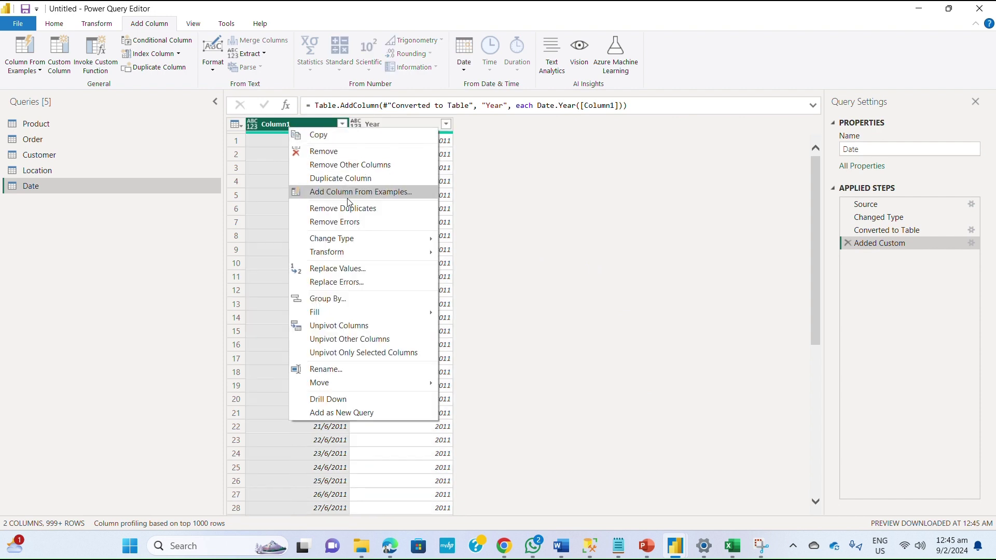
pyautogui.click(348, 369)
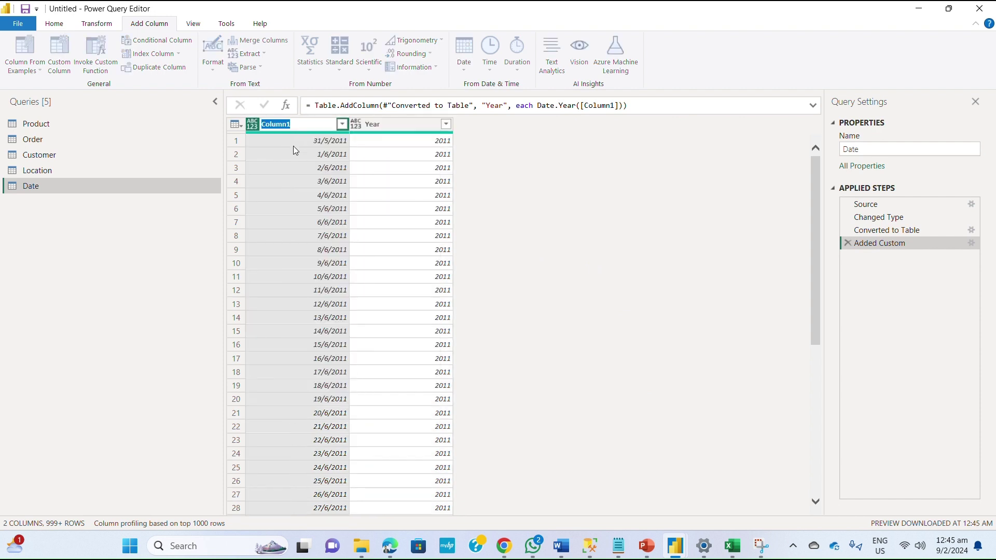
pyautogui.write('Date')
pyautogui.press('Return')
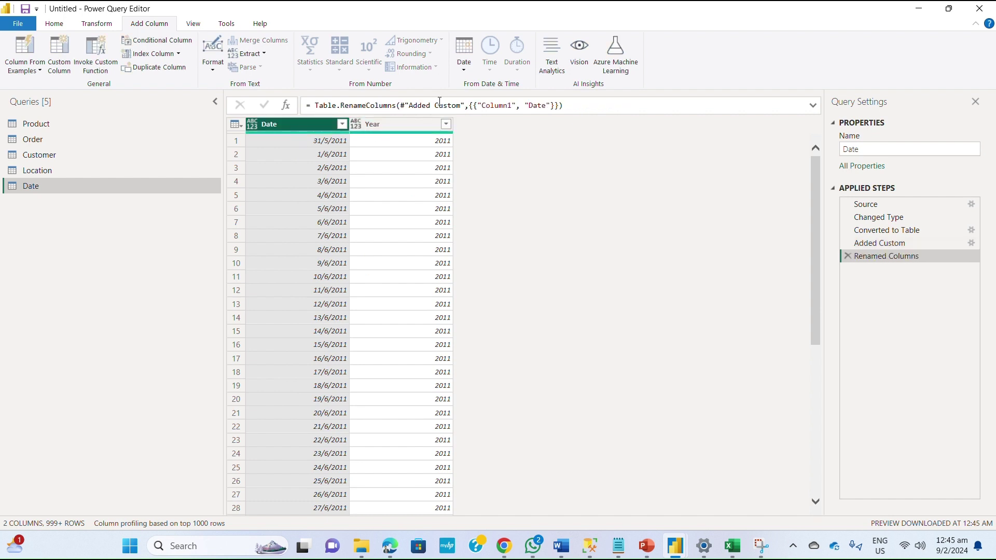
pyautogui.click(422, 127)
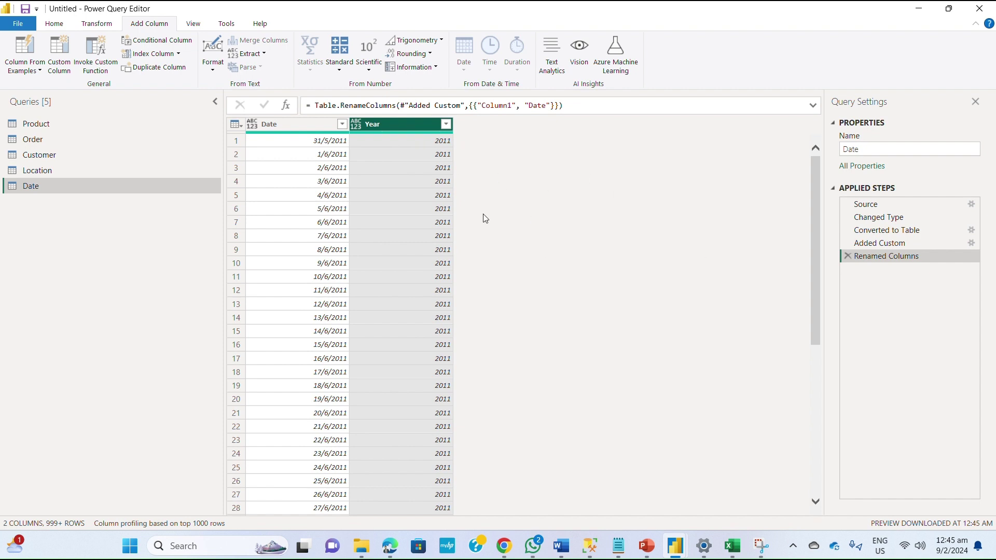
# Close Power Query Editor with the query changes applied, and check the fields of the Date table in the data model
pyautogui.click(26, 10)
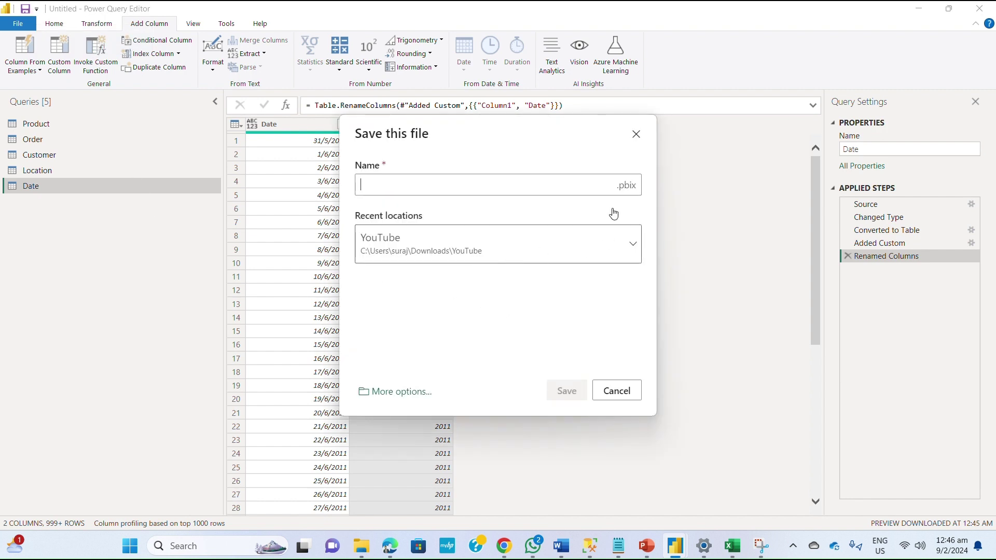
pyautogui.click(636, 134)
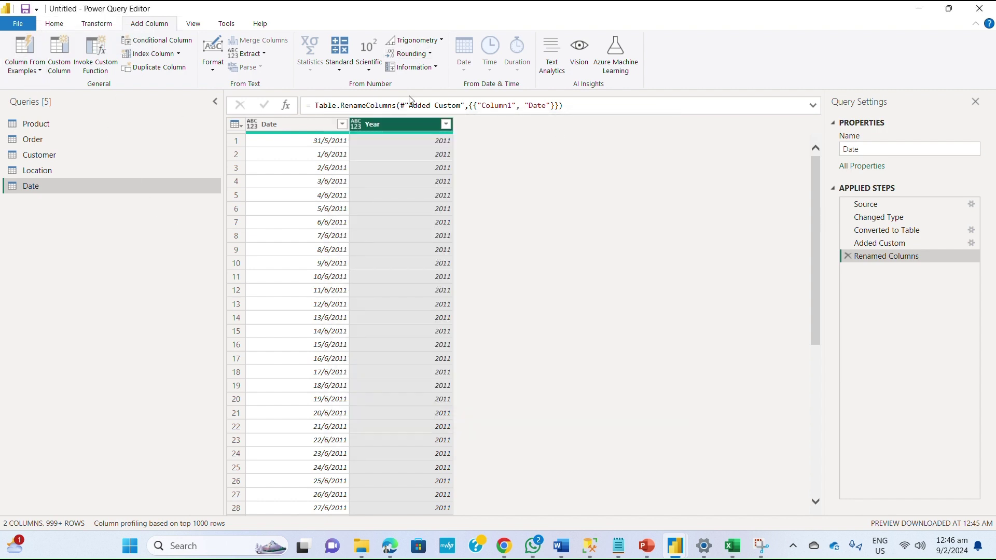
pyautogui.click(54, 23)
pyautogui.click(16, 50)
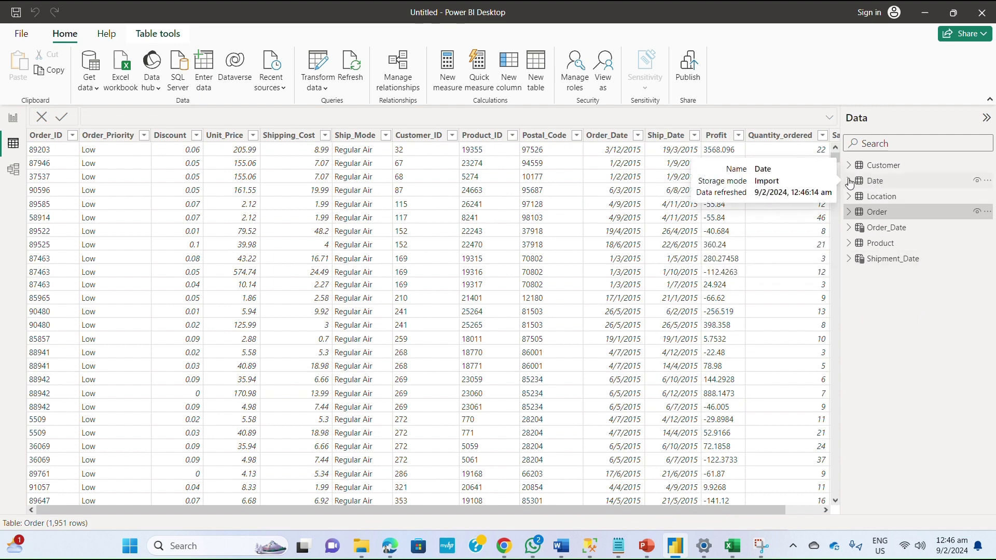
pyautogui.click(883, 182)
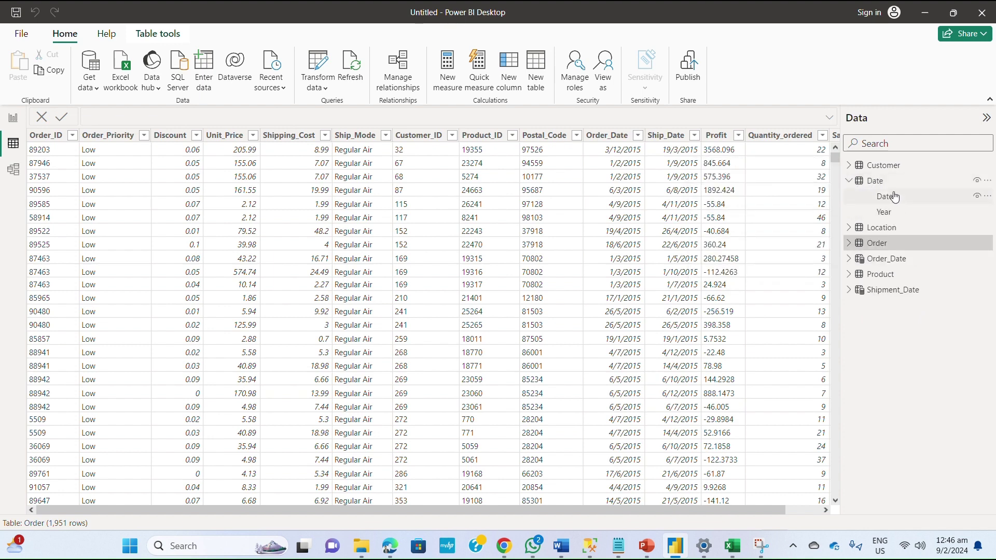
pyautogui.click(860, 181)
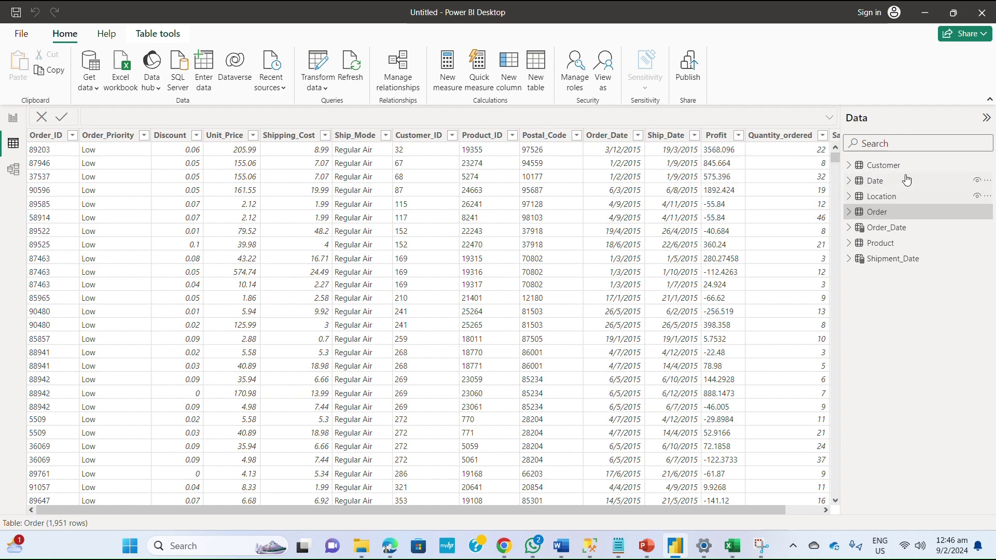